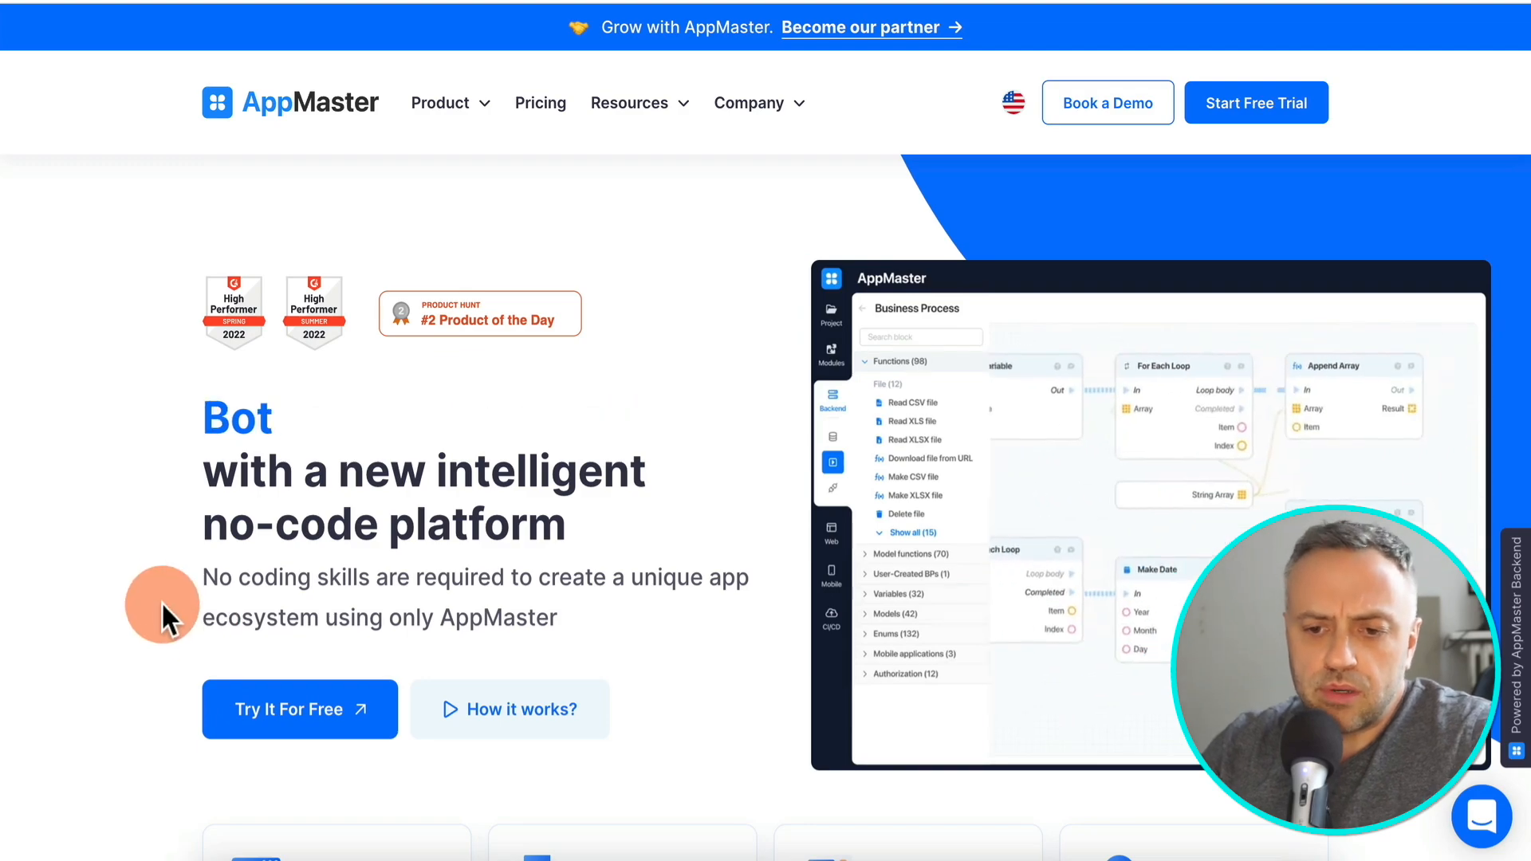
- Look through the AppMaster homepage sections on features, visual editing tools and publishing options
scroll(160, 588, "down", 7)
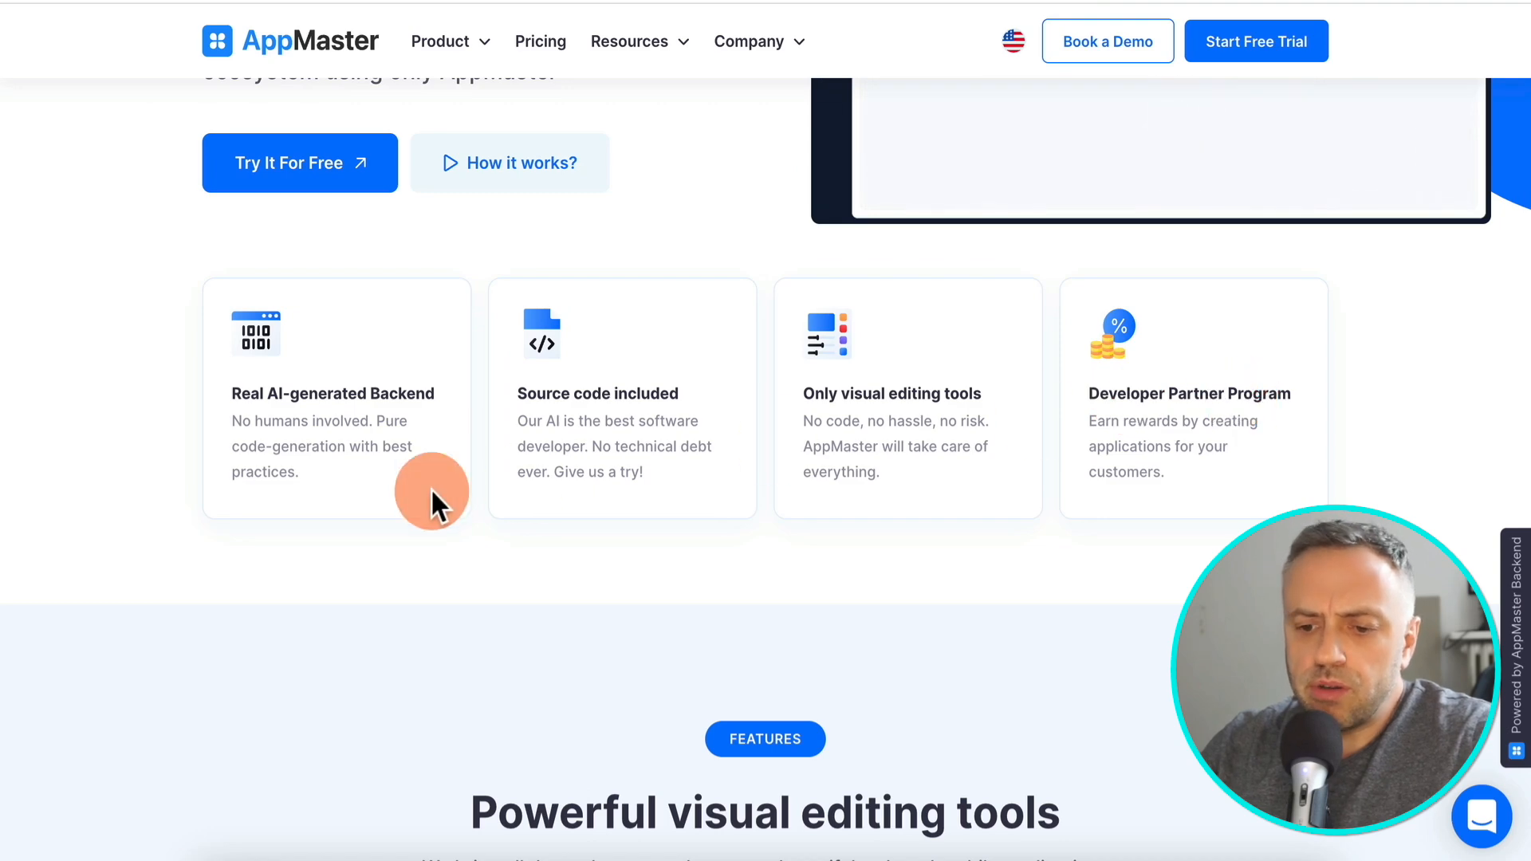
scroll(431, 490, "down", 8)
scroll(448, 468, "down", 2)
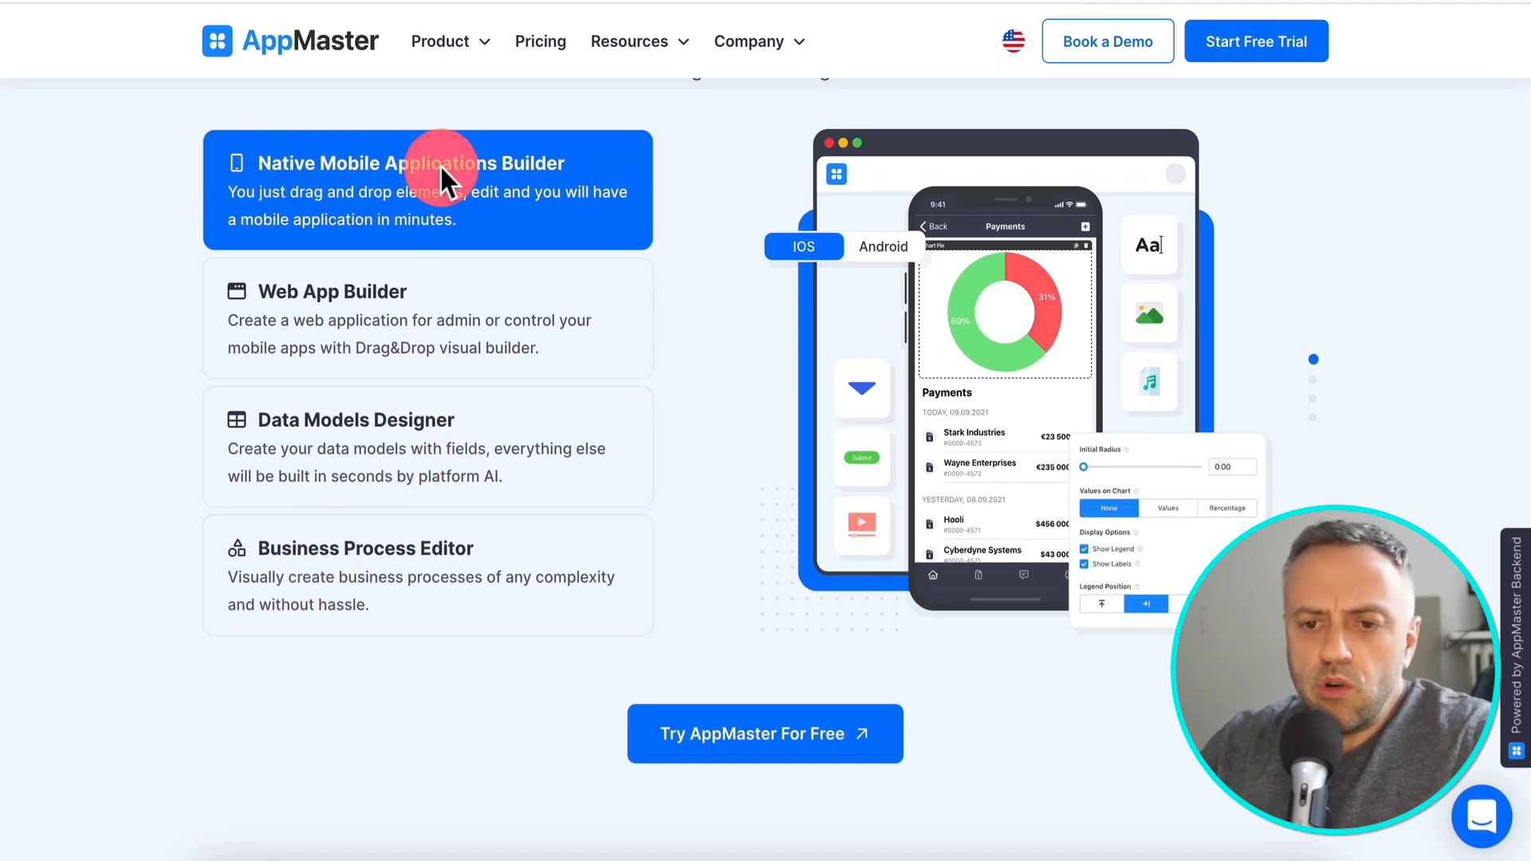
scroll(141, 456, "down", 10)
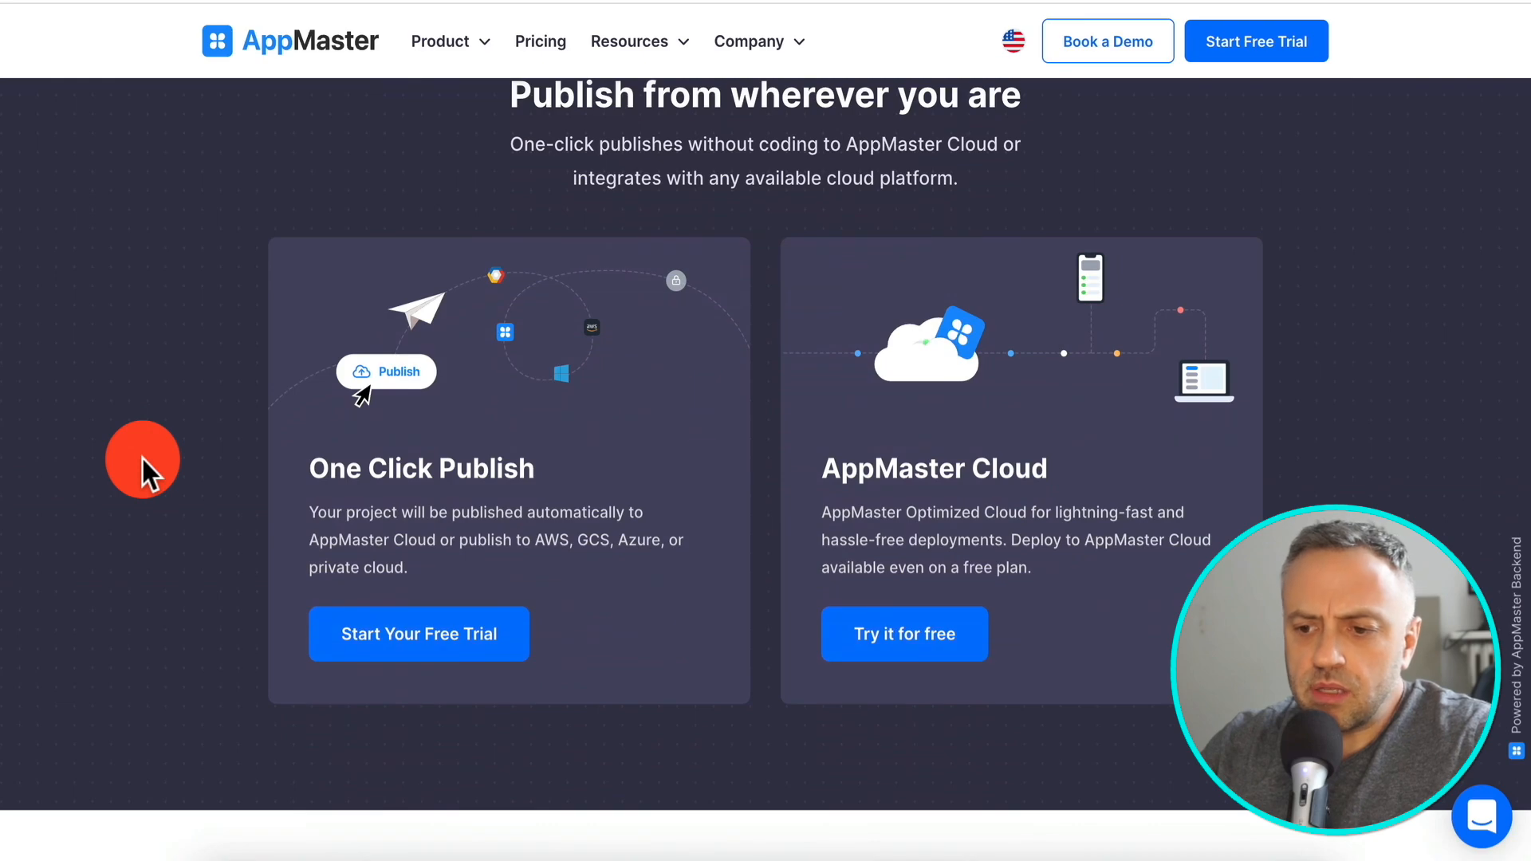
scroll(141, 456, "up", 10)
scroll(142, 456, "down", 3)
scroll(141, 456, "up", 8)
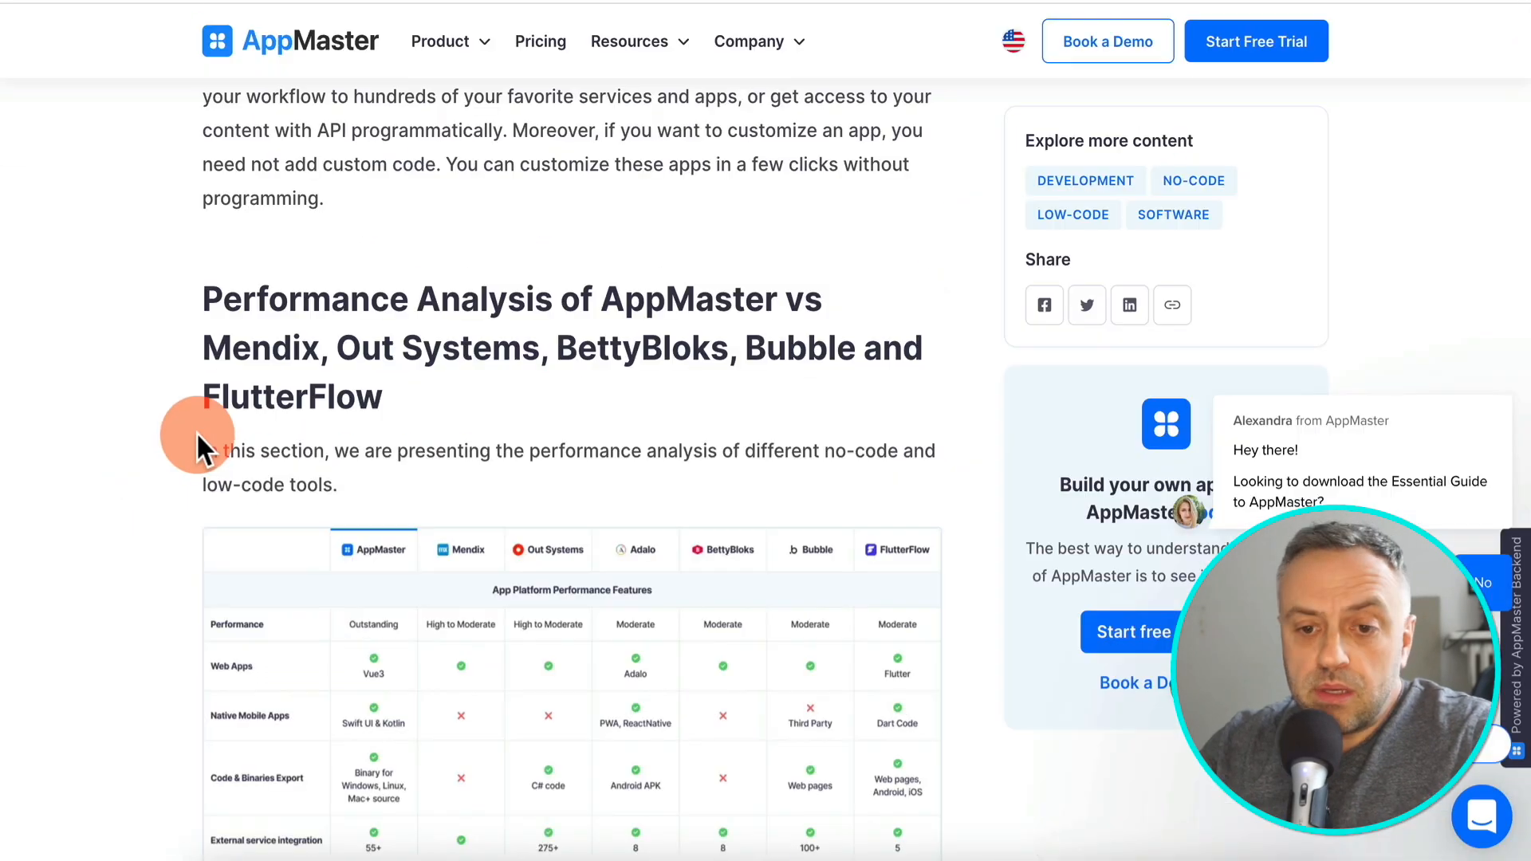
- Examine the performance table comparing AppMaster with Mendix, Out Systems, Adalo, BettyBloks, Bubble and FlutterFlow
scroll(197, 440, "down", 3)
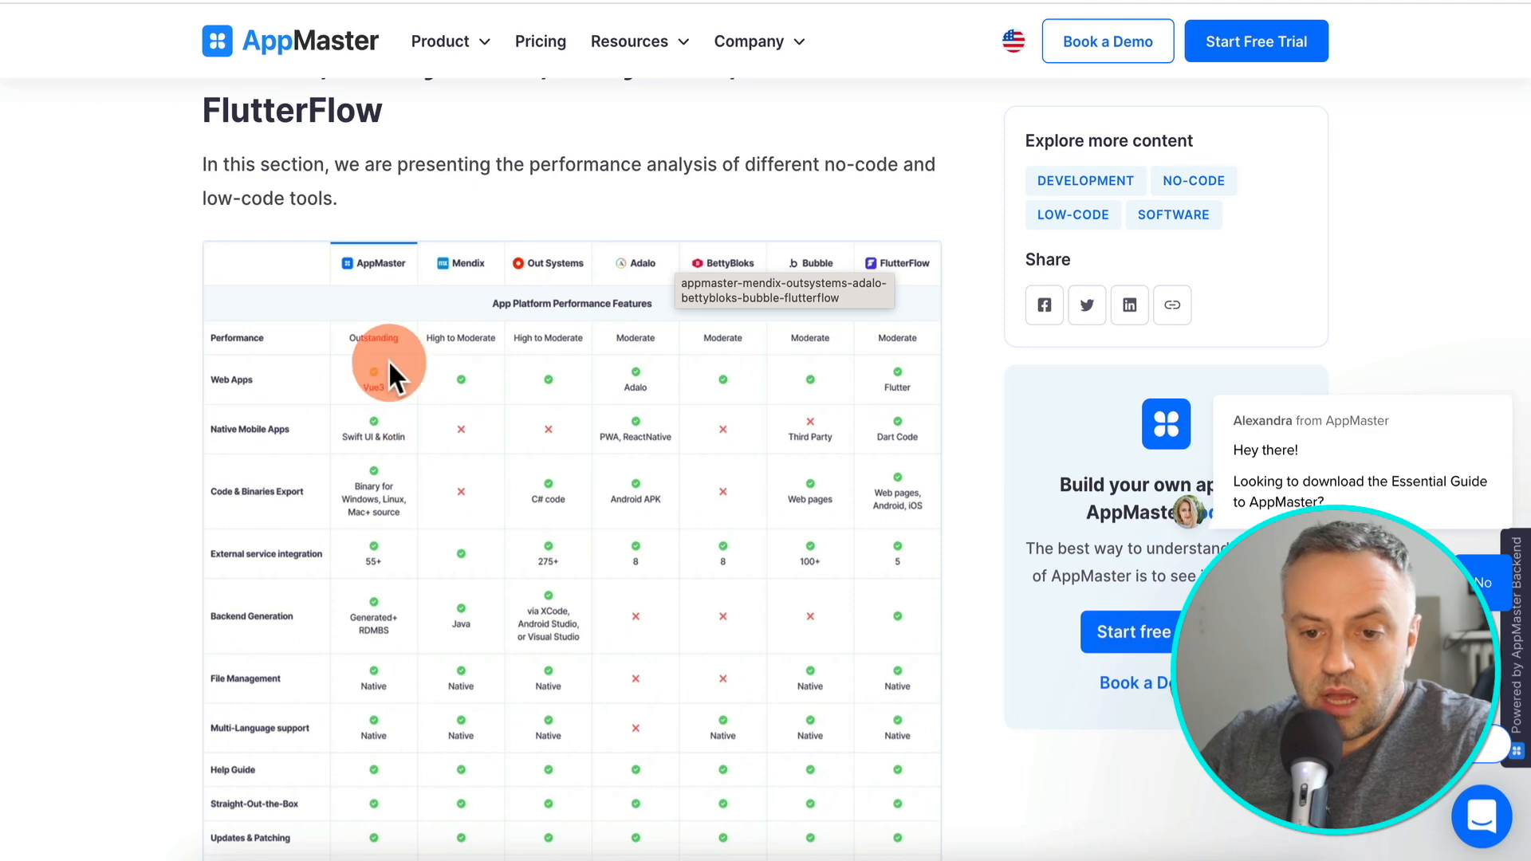
scroll(384, 574, "down", 2)
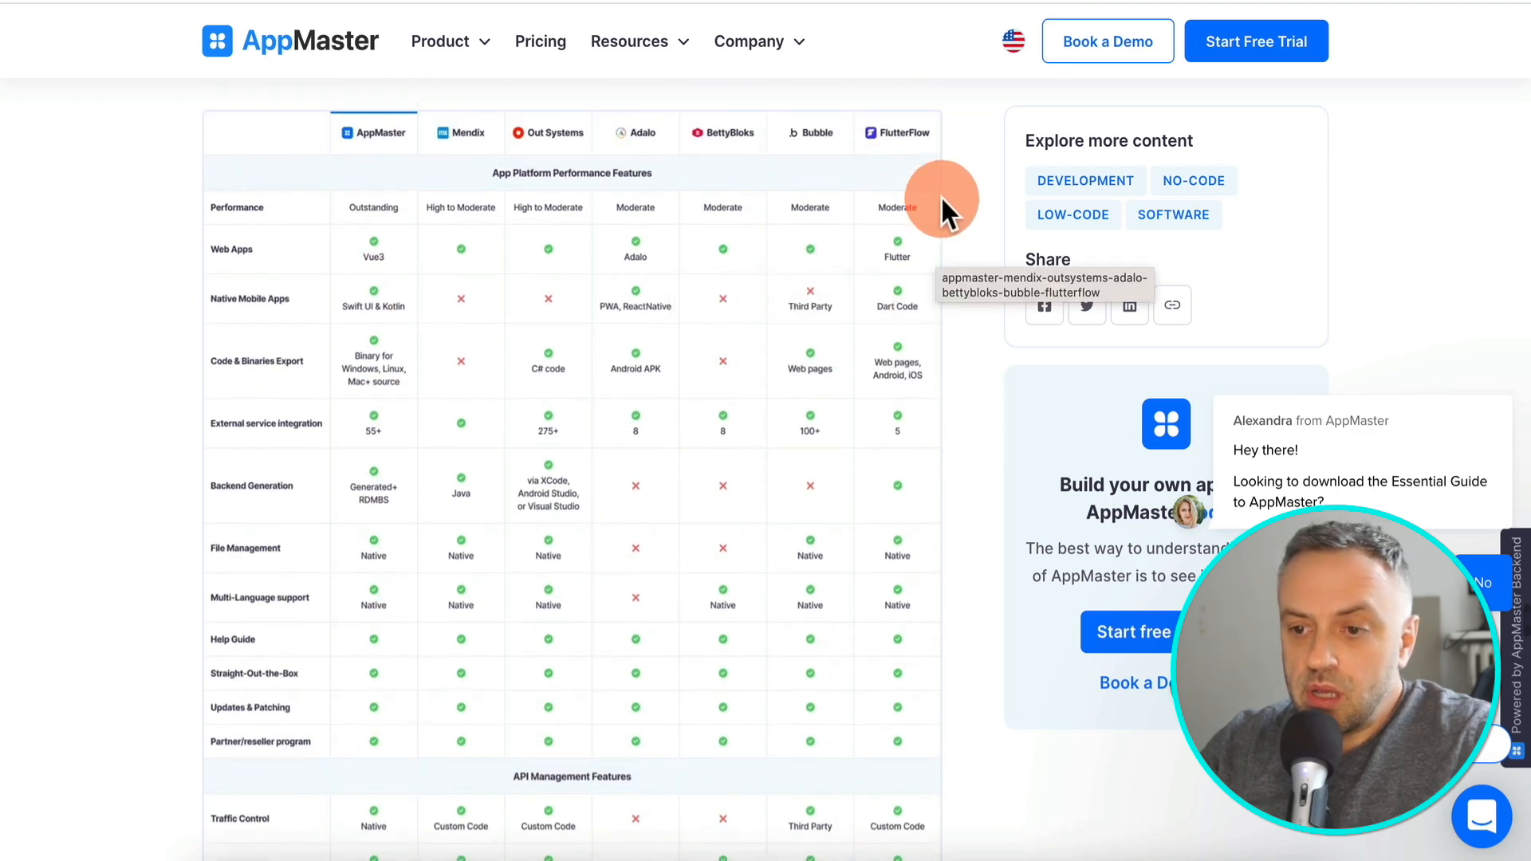
scroll(896, 453, "down", 8)
scroll(896, 453, "up", 5)
scroll(896, 453, "up", 3)
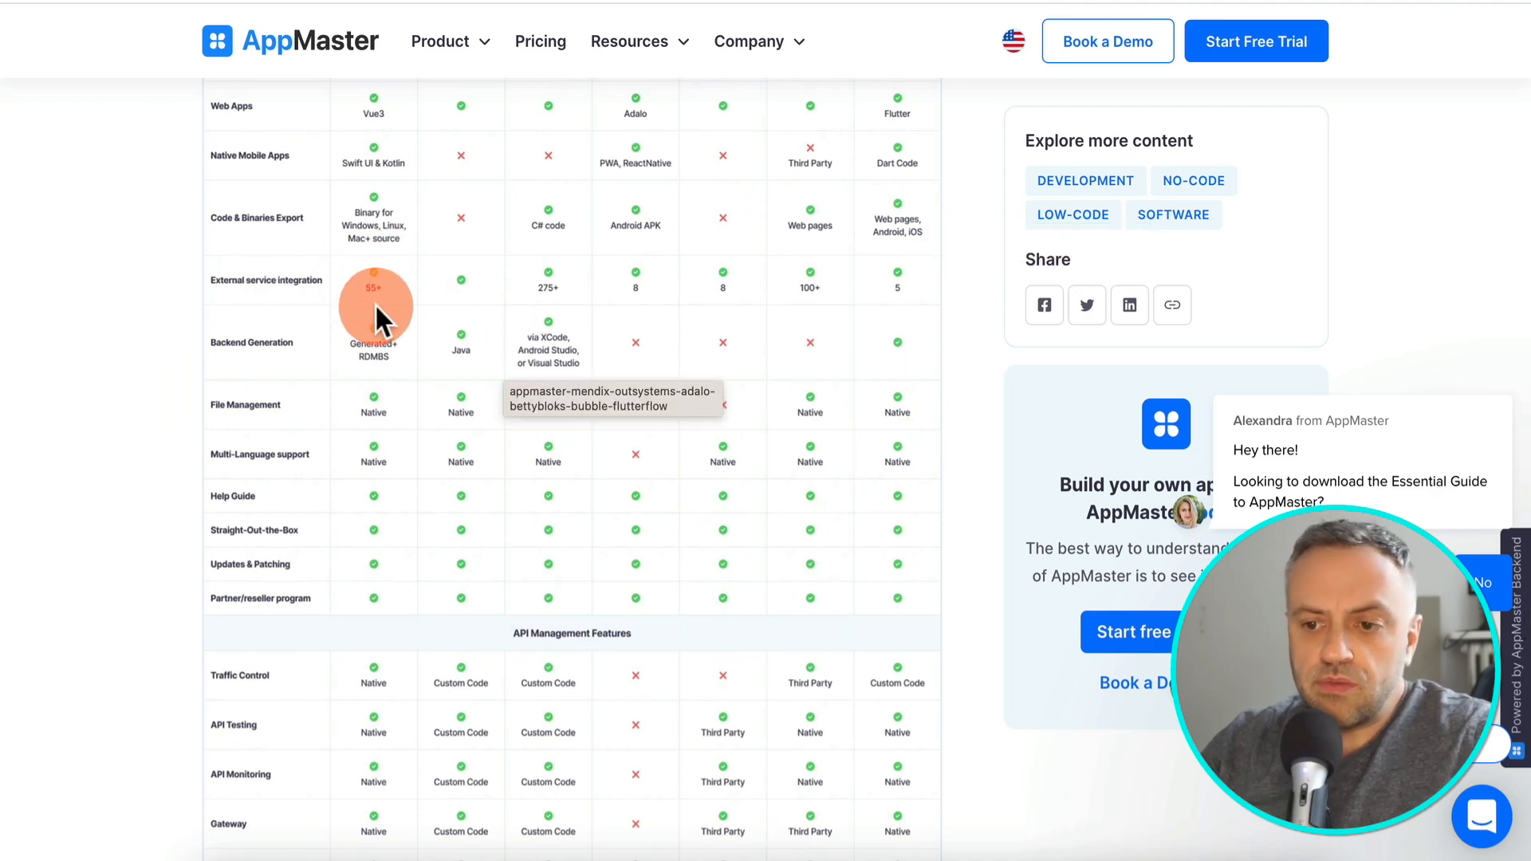
scroll(899, 265, "up", 3)
scroll(899, 265, "down", 12)
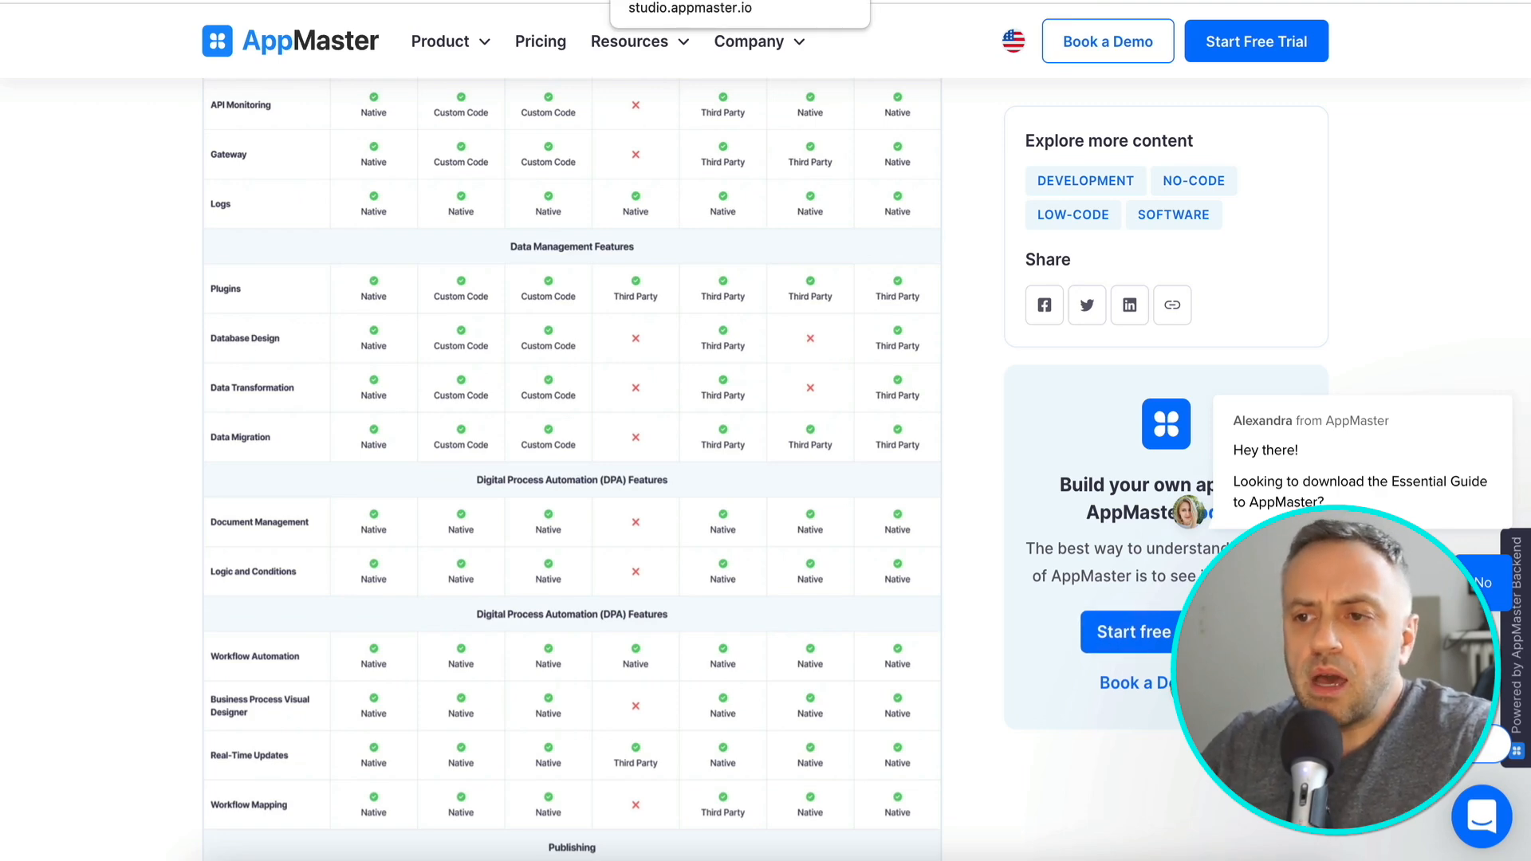
- Switch to the AppMaster Studio projects page
left_click(701, 0)
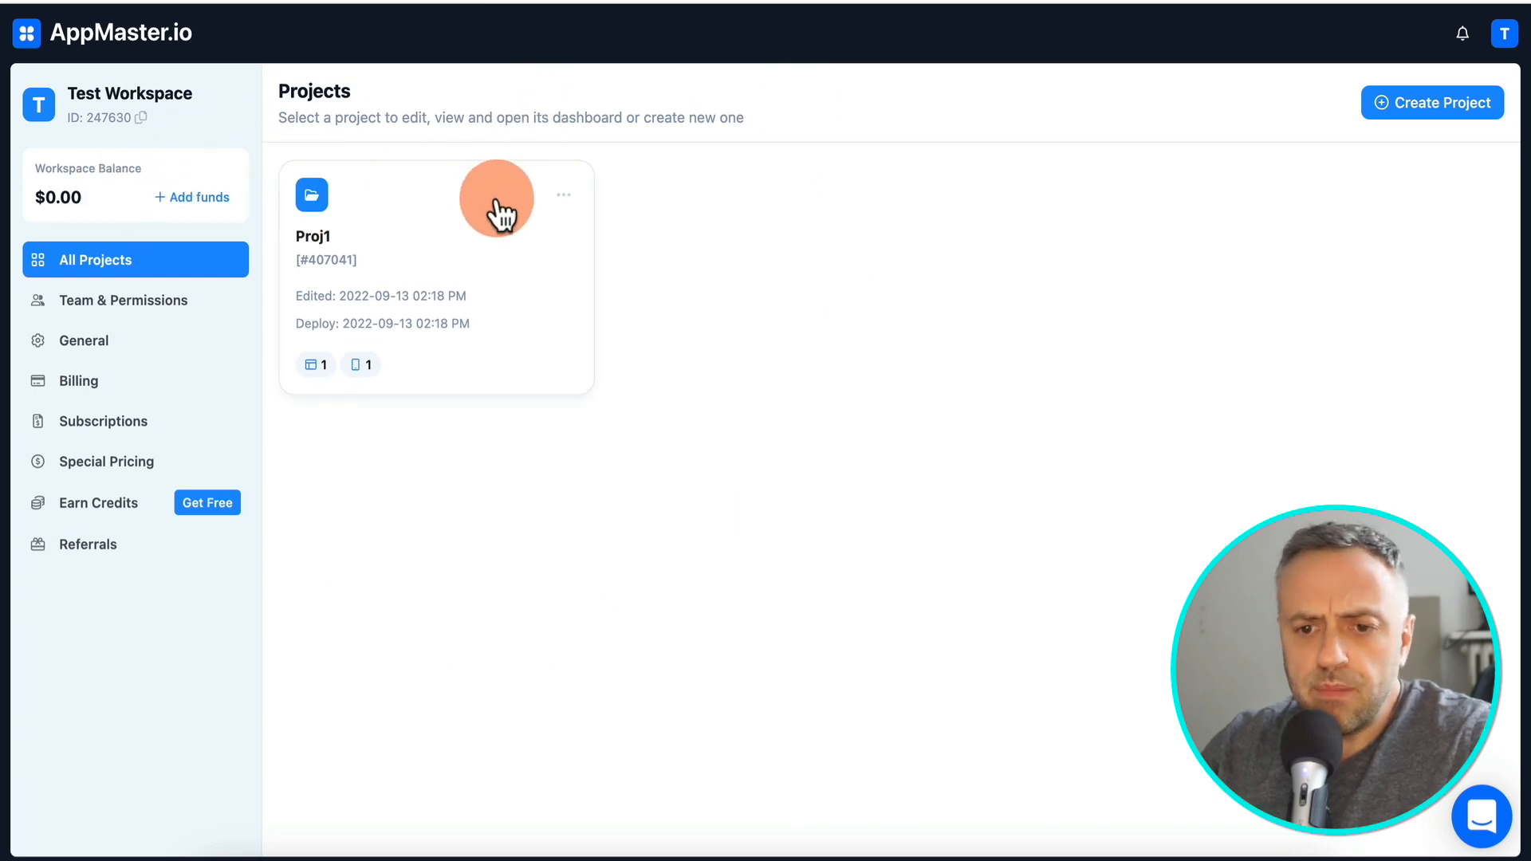
- Try to create another project named Proj2 in the workspace
left_click(1414, 104)
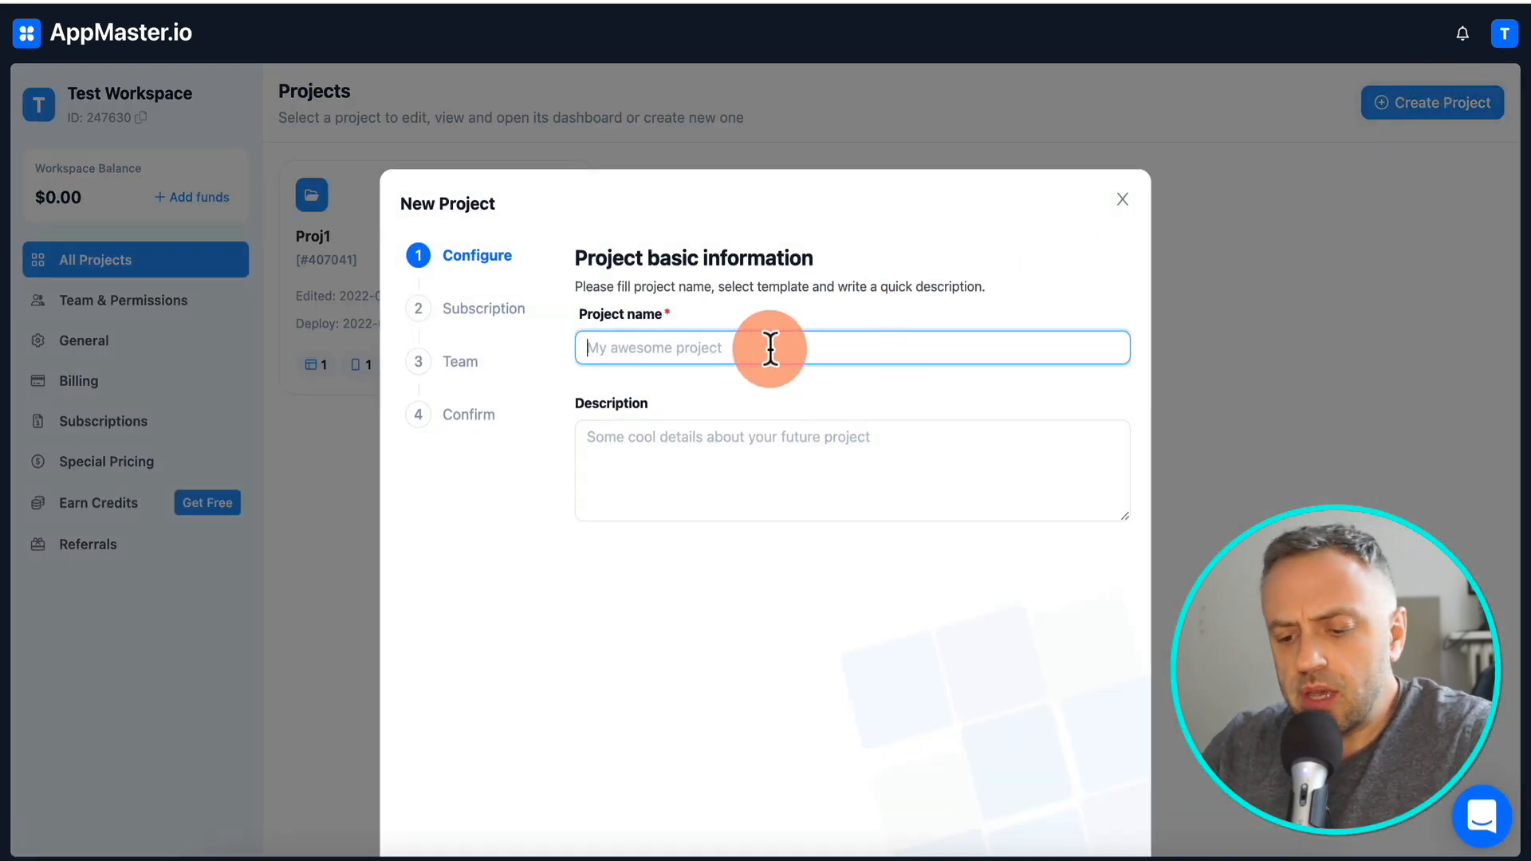
type("Proj2")
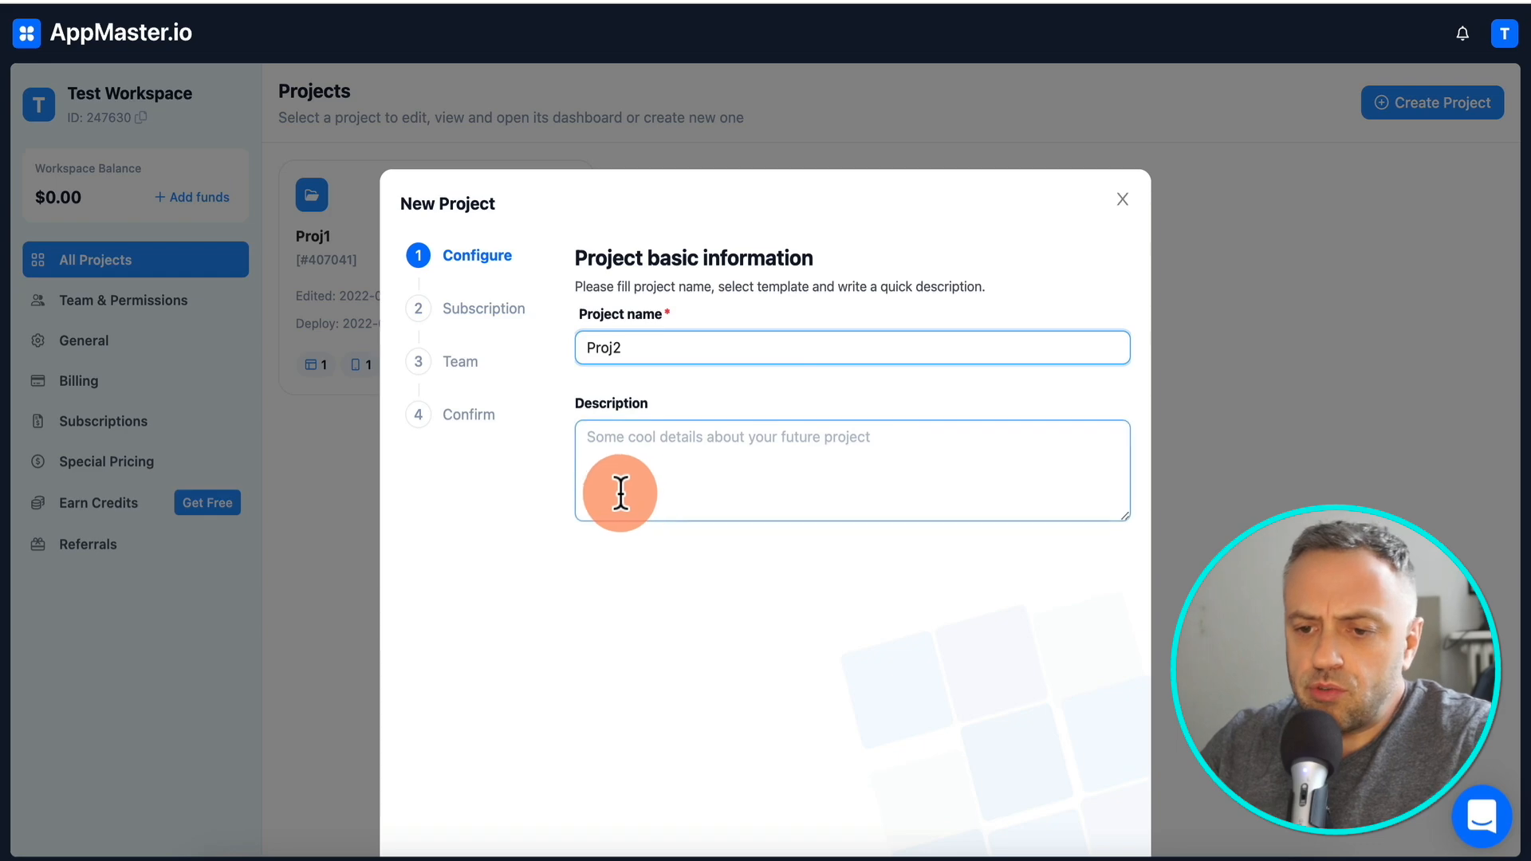
left_click(1092, 823)
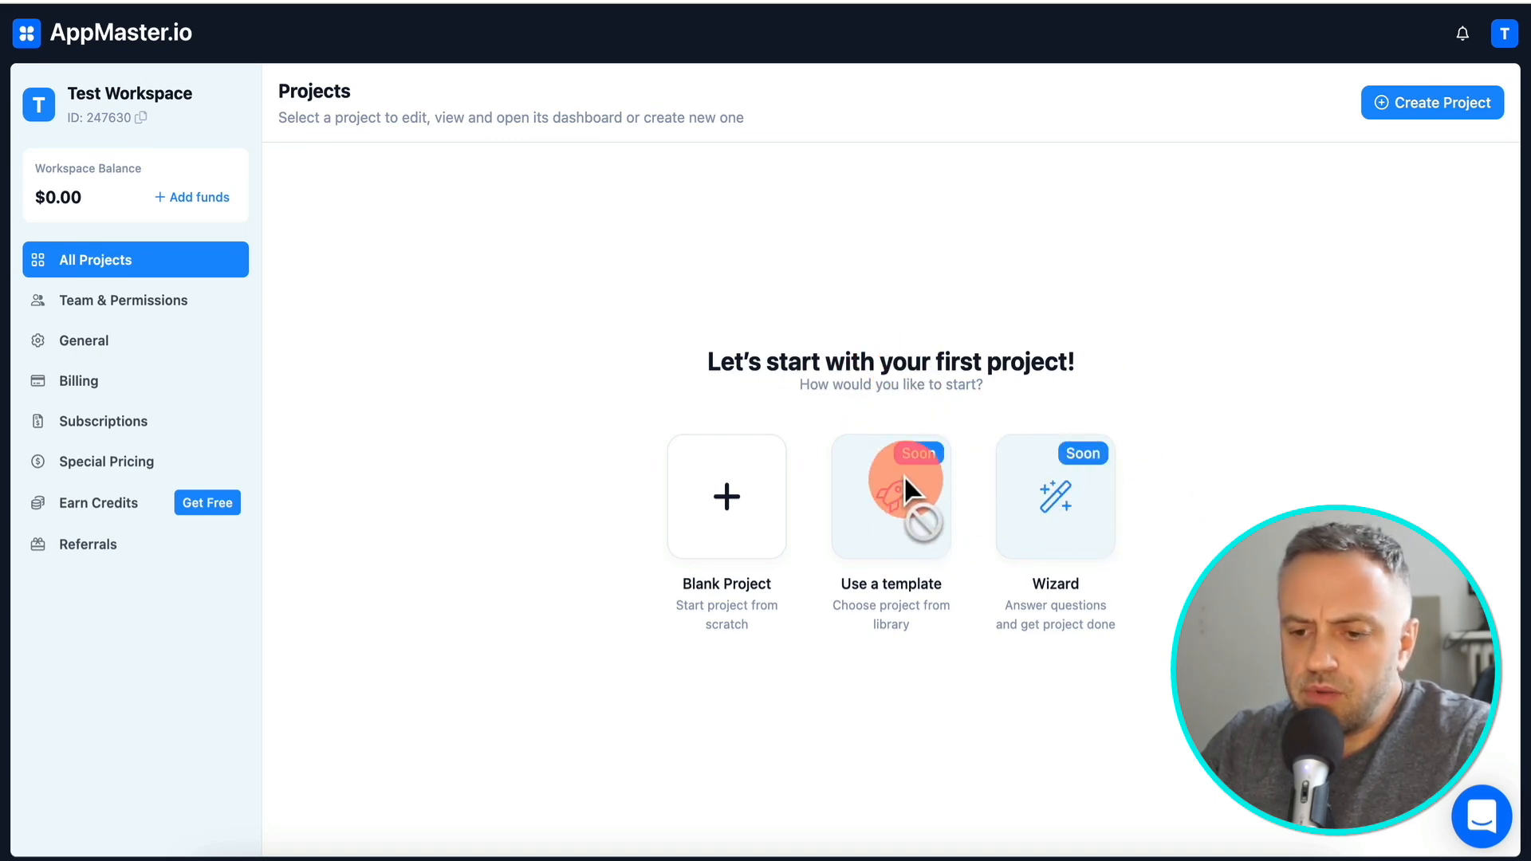
- Start a blank project and name it Proj1
left_click(735, 517)
left_click(726, 350)
type("Proj1")
left_click(1104, 827)
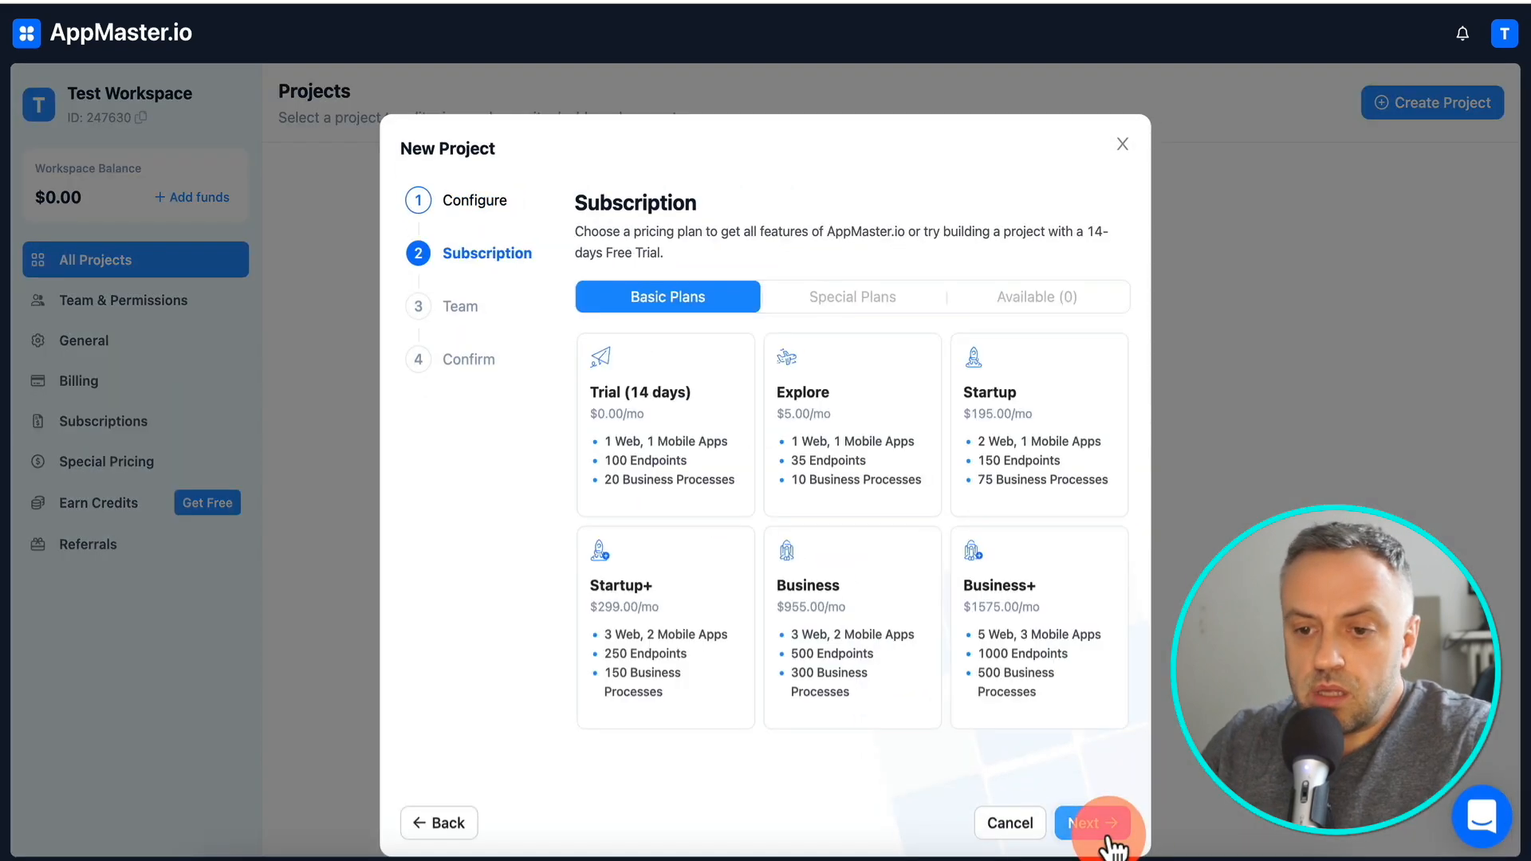
- Choose the Trial (14 days) plan, finish creating Proj1 and open the project
left_click(685, 387)
left_click(1092, 821)
left_click(969, 322)
left_click(1069, 823)
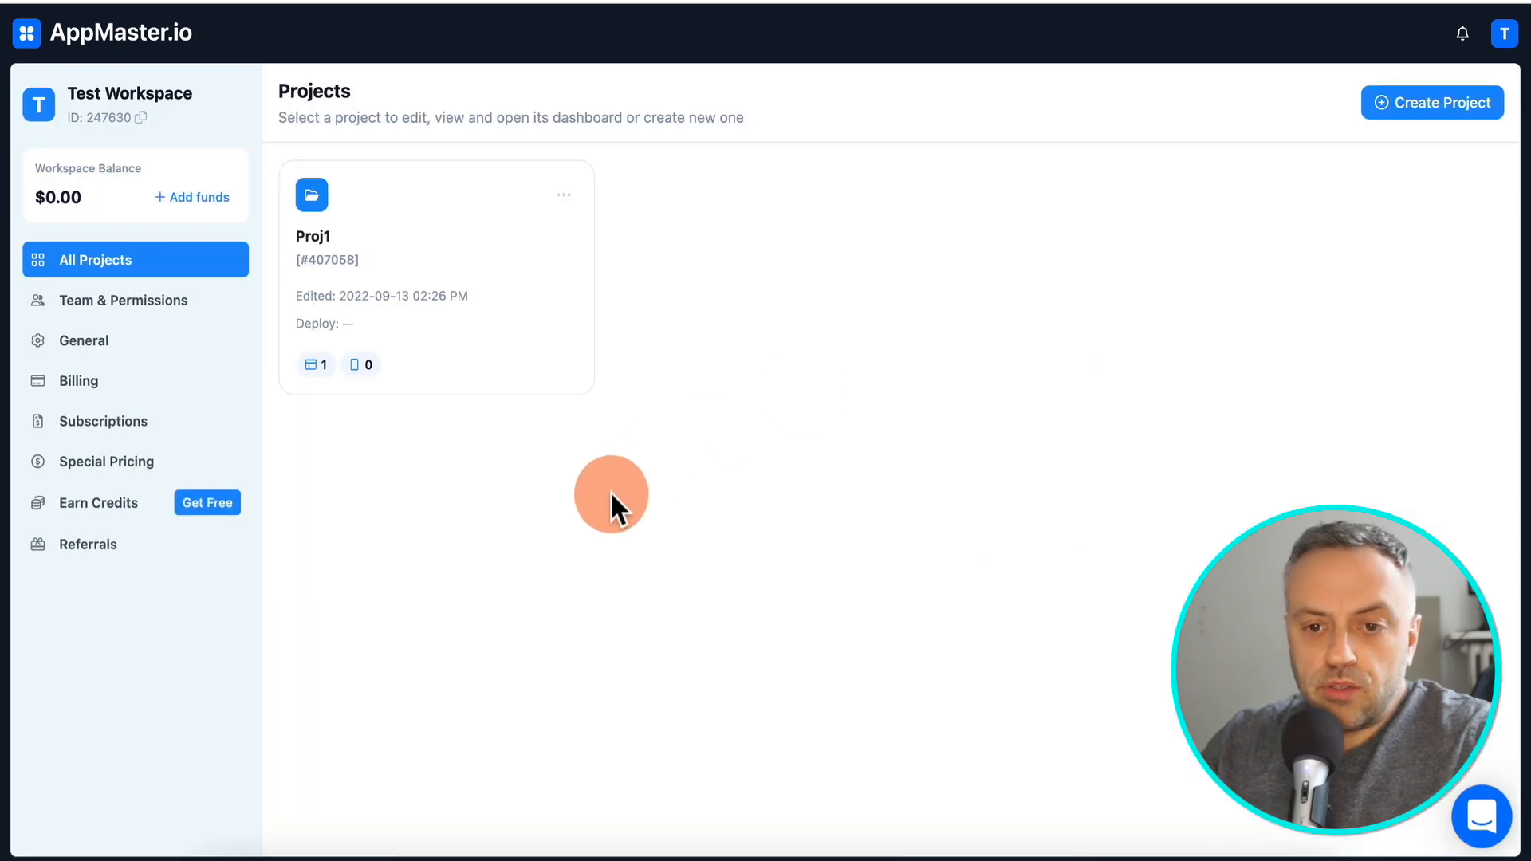
left_click(475, 271)
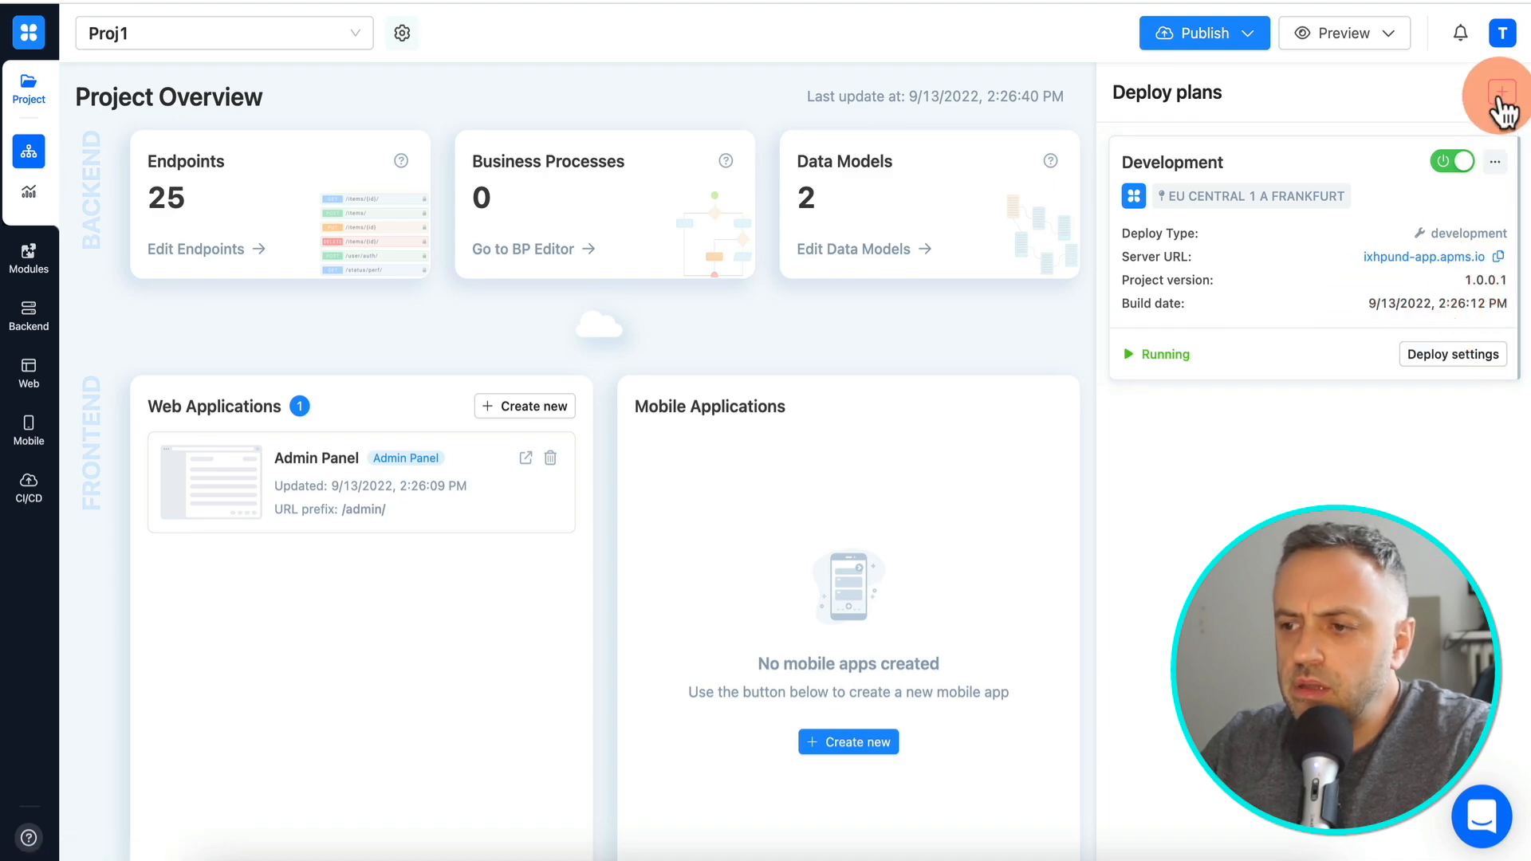
- View the options for a new deployment plan without creating one
left_click(1502, 95)
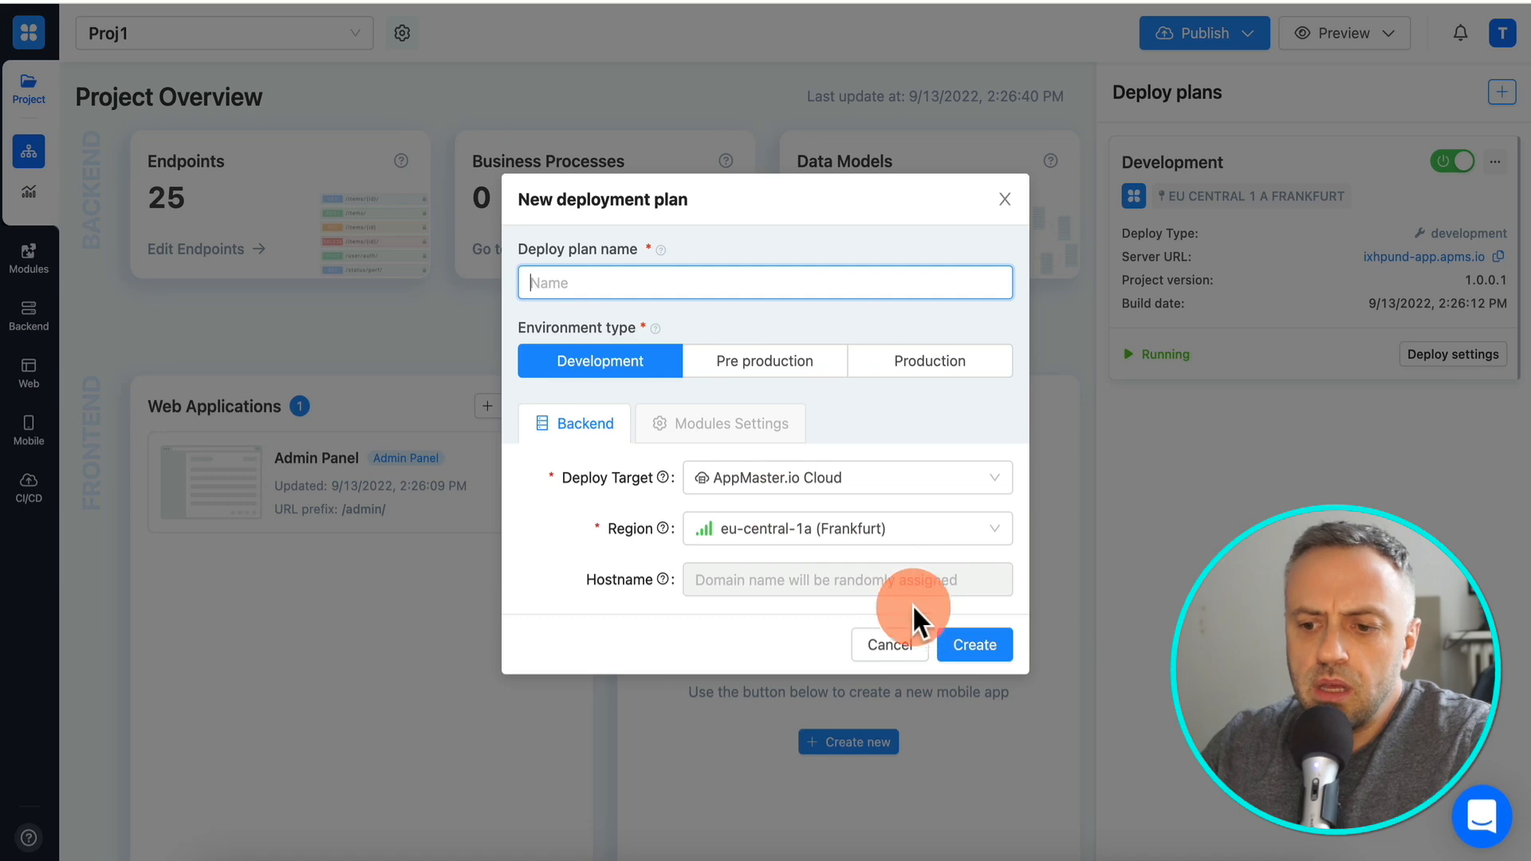
left_click(893, 647)
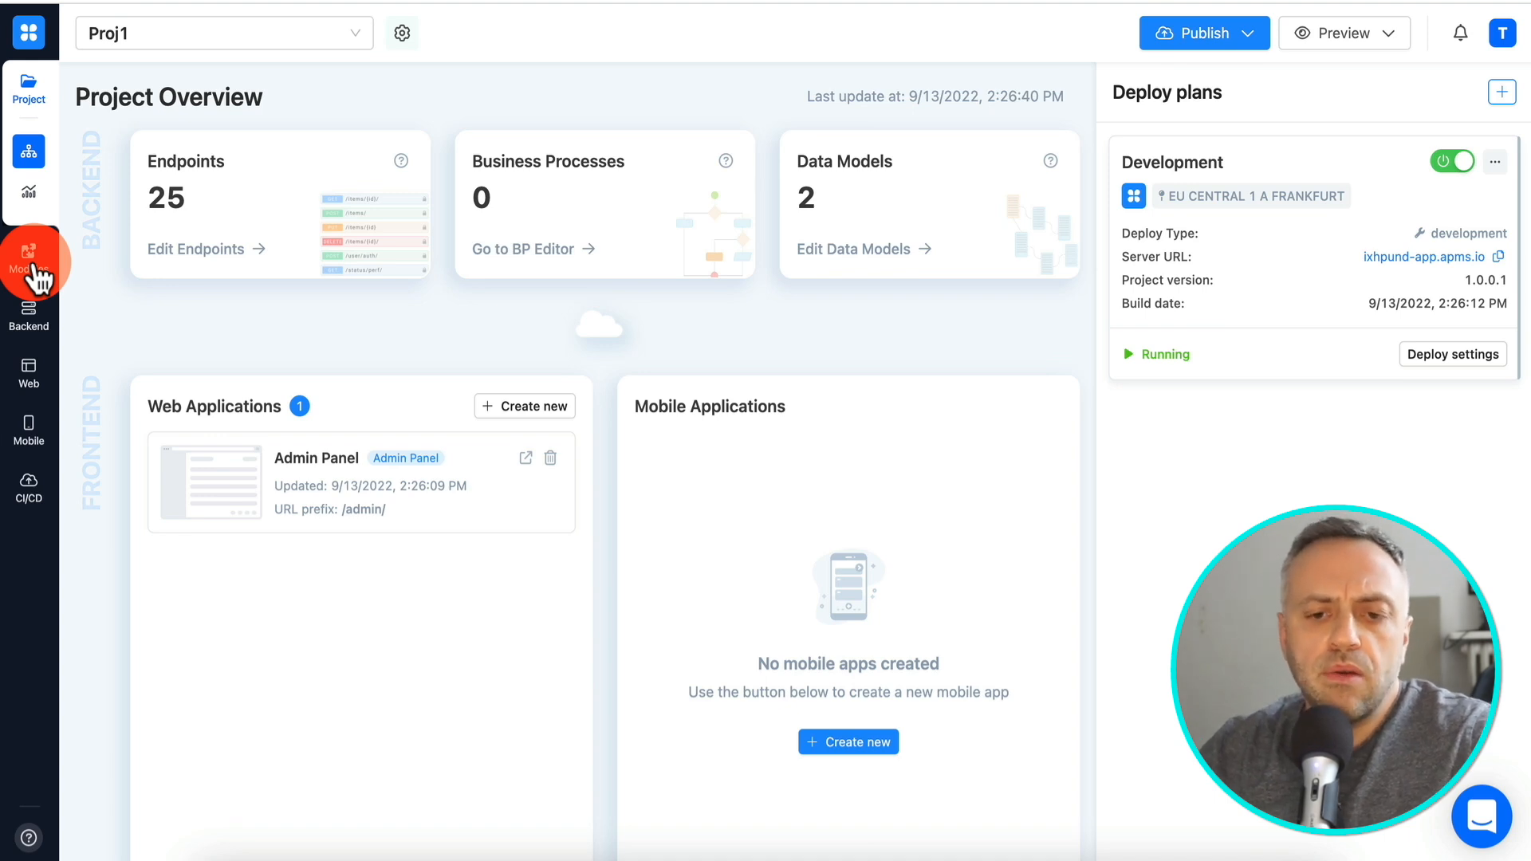
- Review the project's installed modules and the default User and User Session data models
left_click(34, 269)
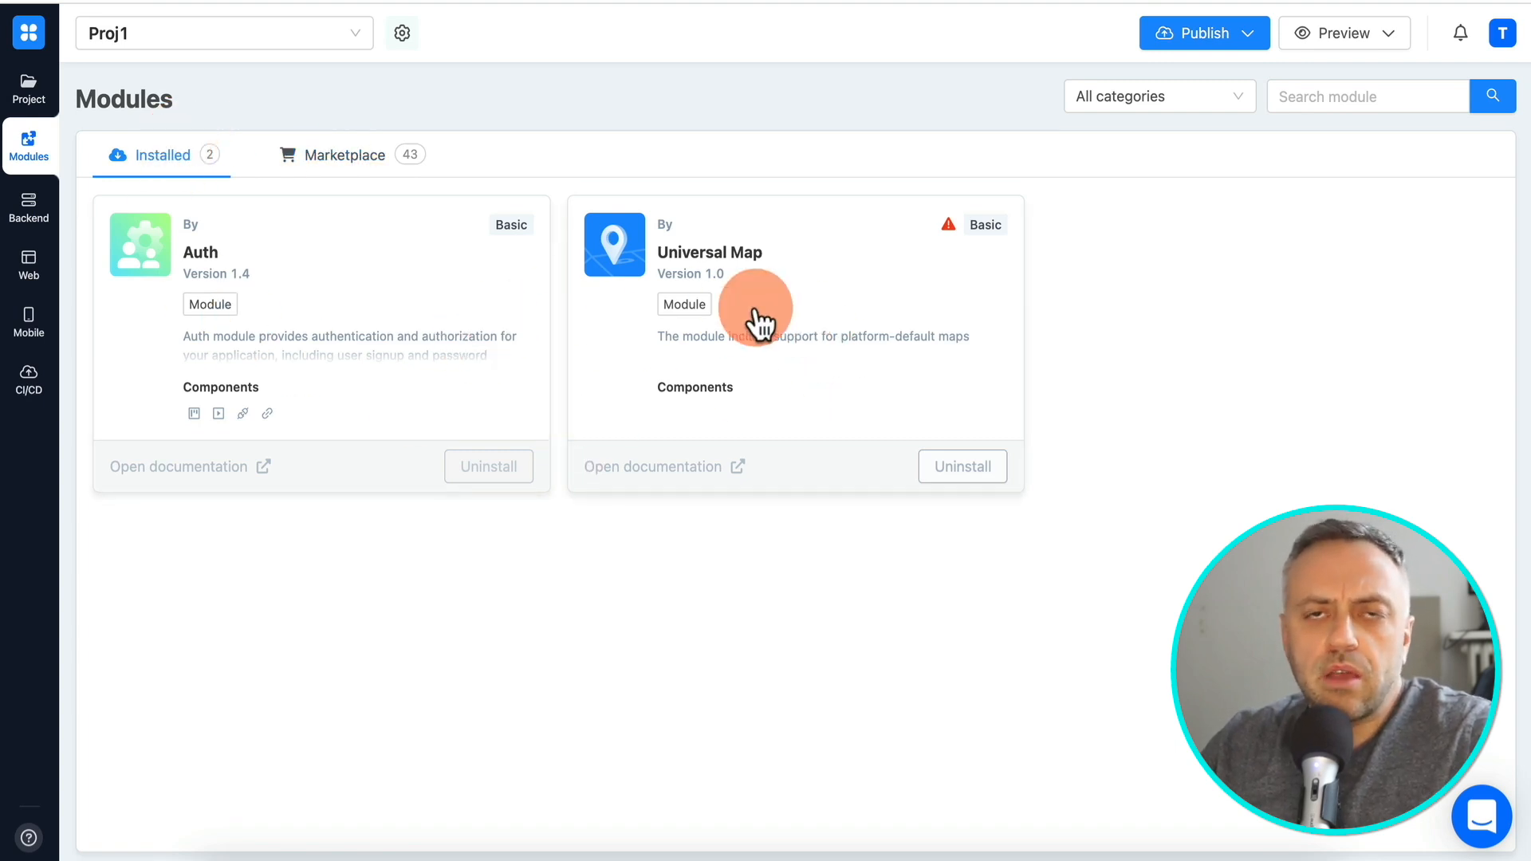
left_click(30, 209)
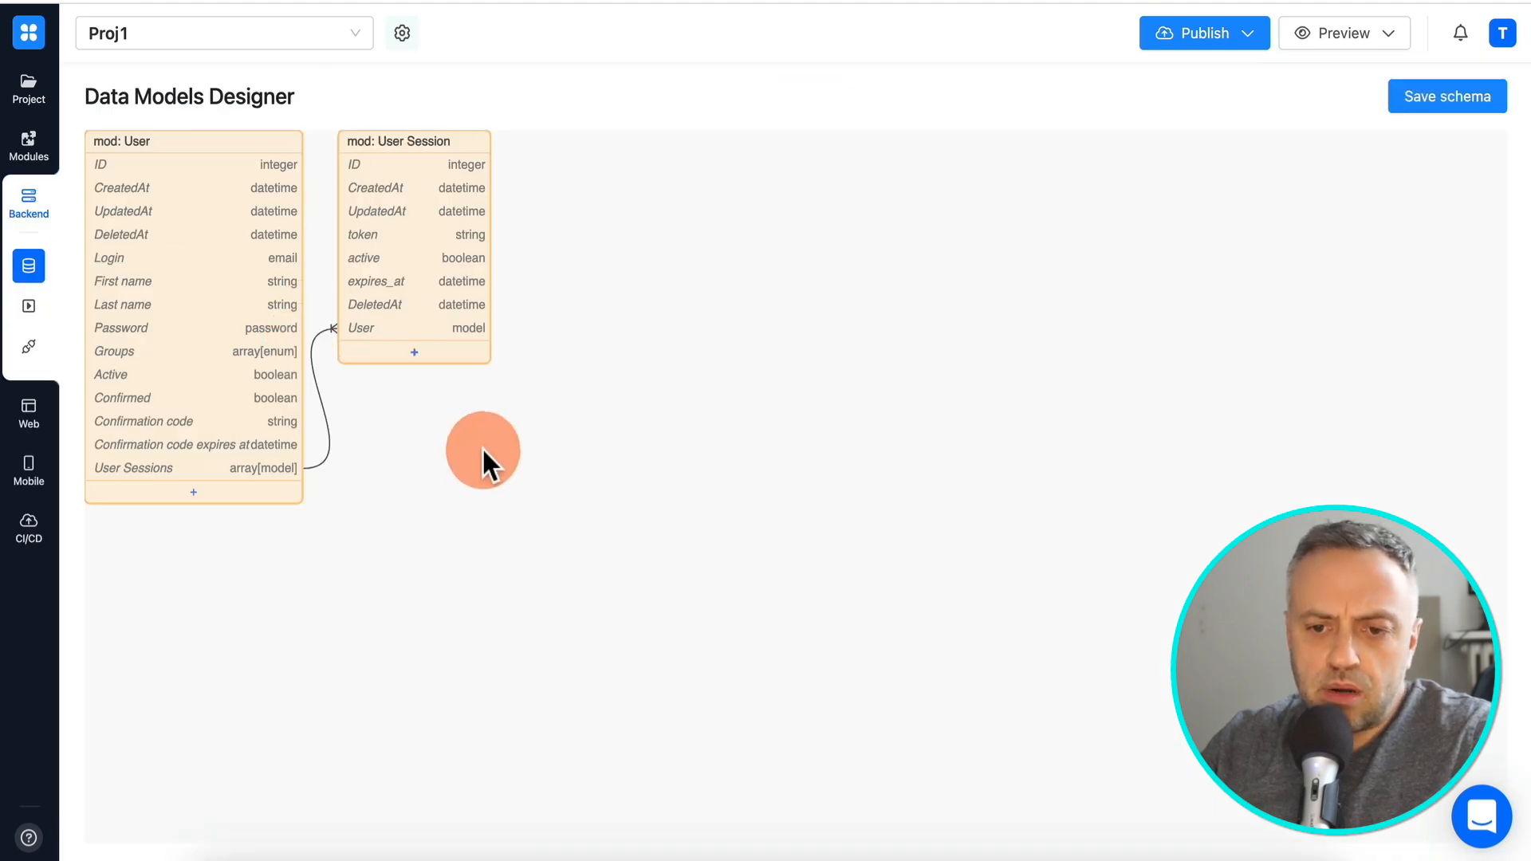
left_click_drag(480, 443, 855, 597)
left_click_drag(657, 219, 701, 198)
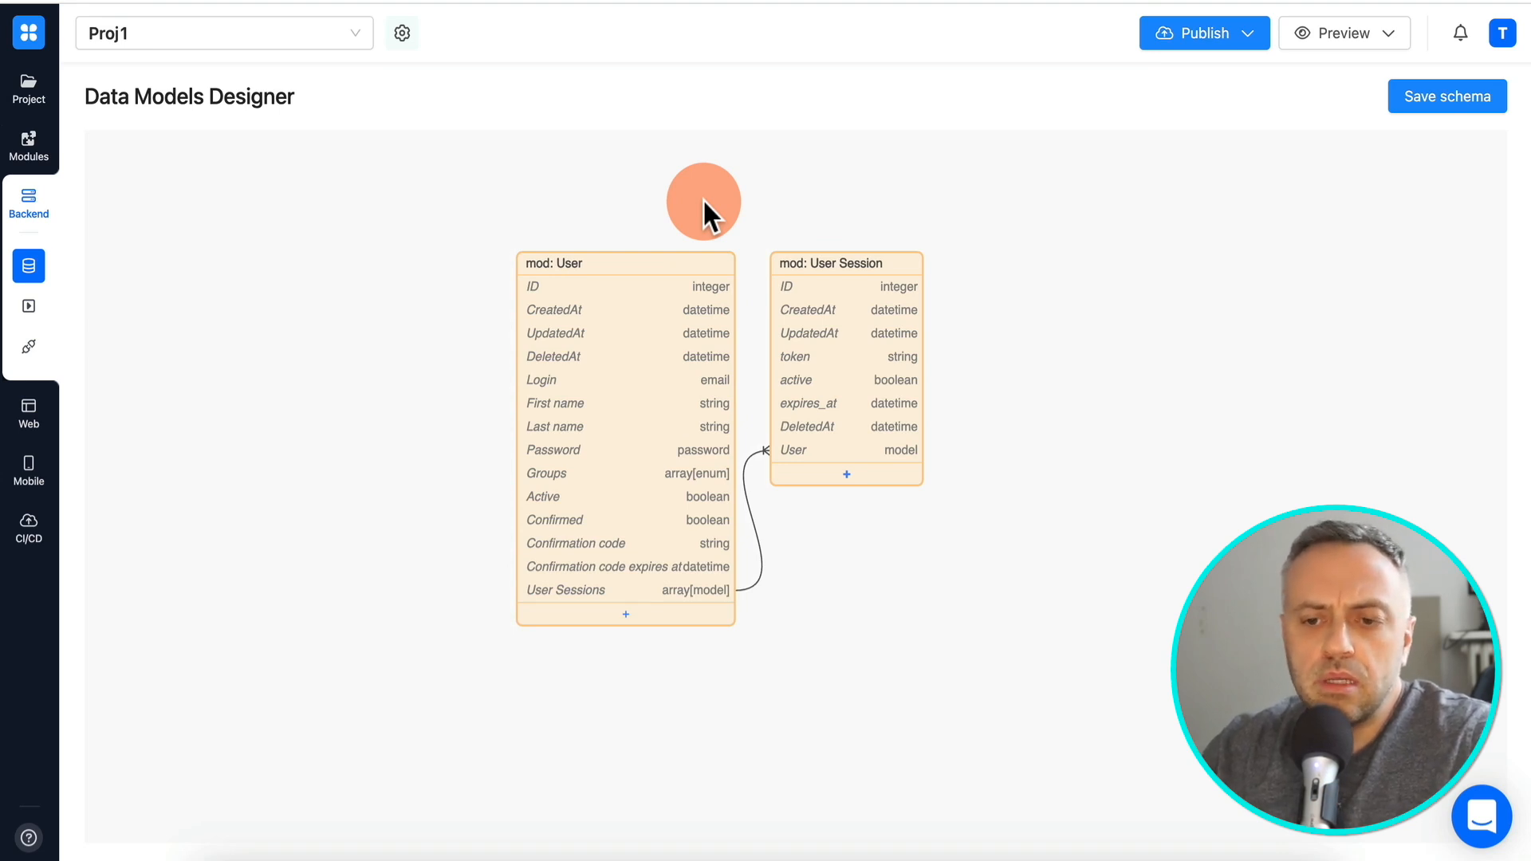
- Look over the project's business logic, web applications and mobile applications sections
left_click(32, 311)
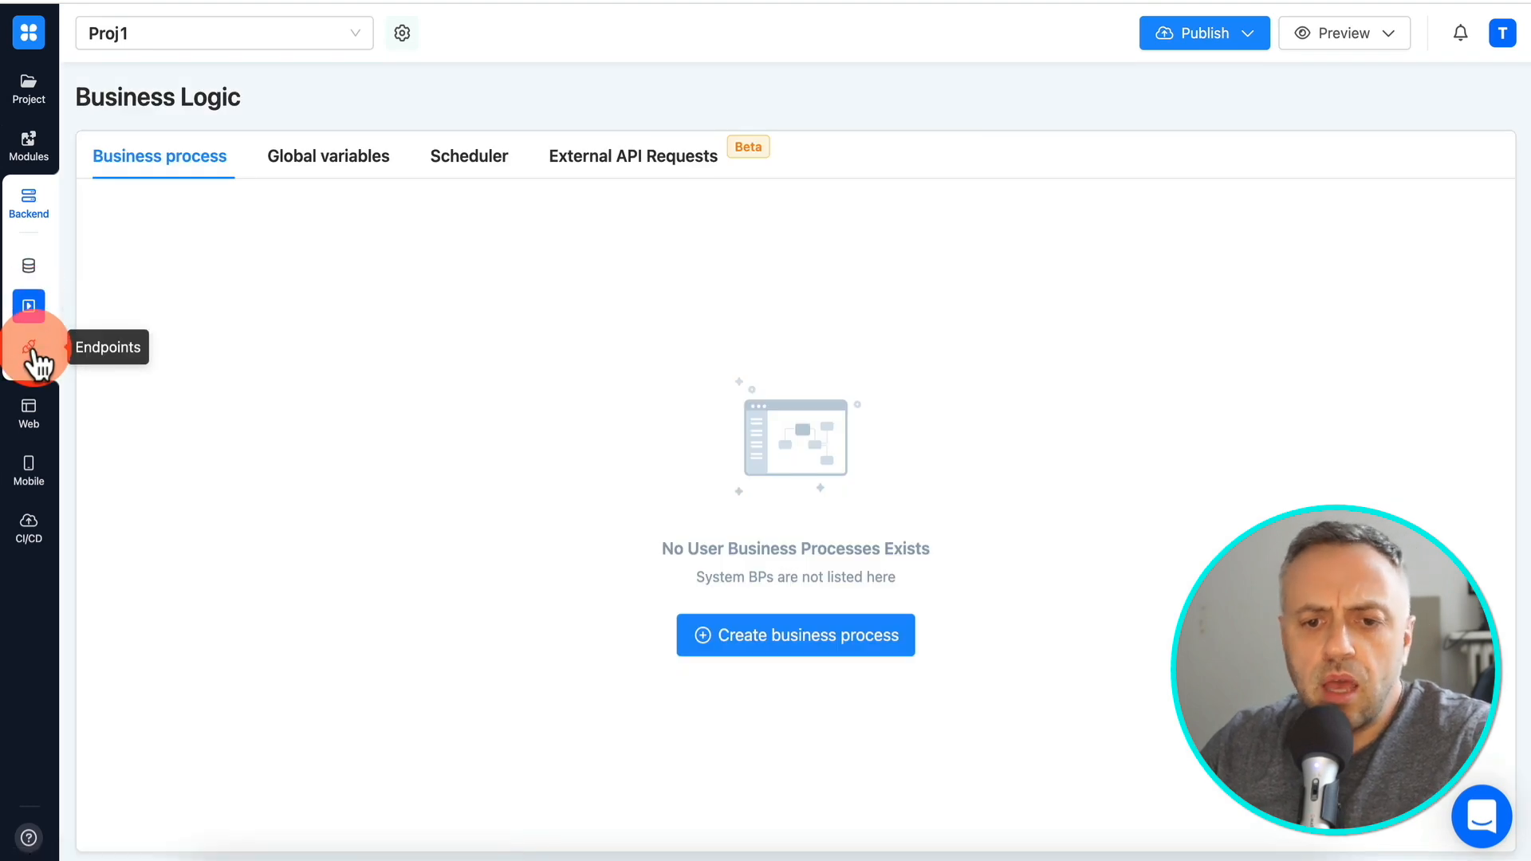
left_click(32, 360)
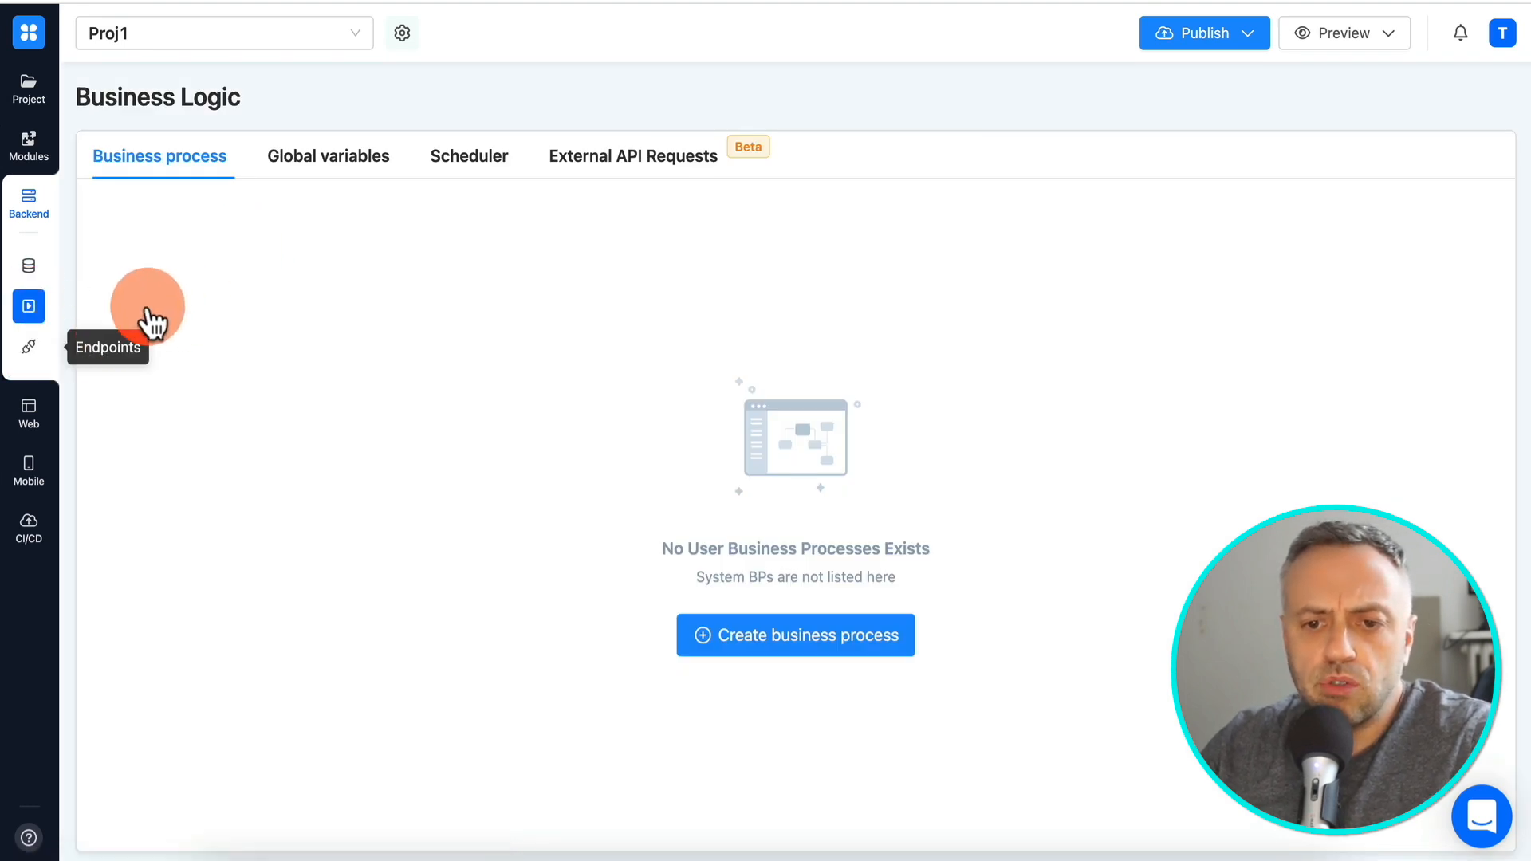
left_click(30, 411)
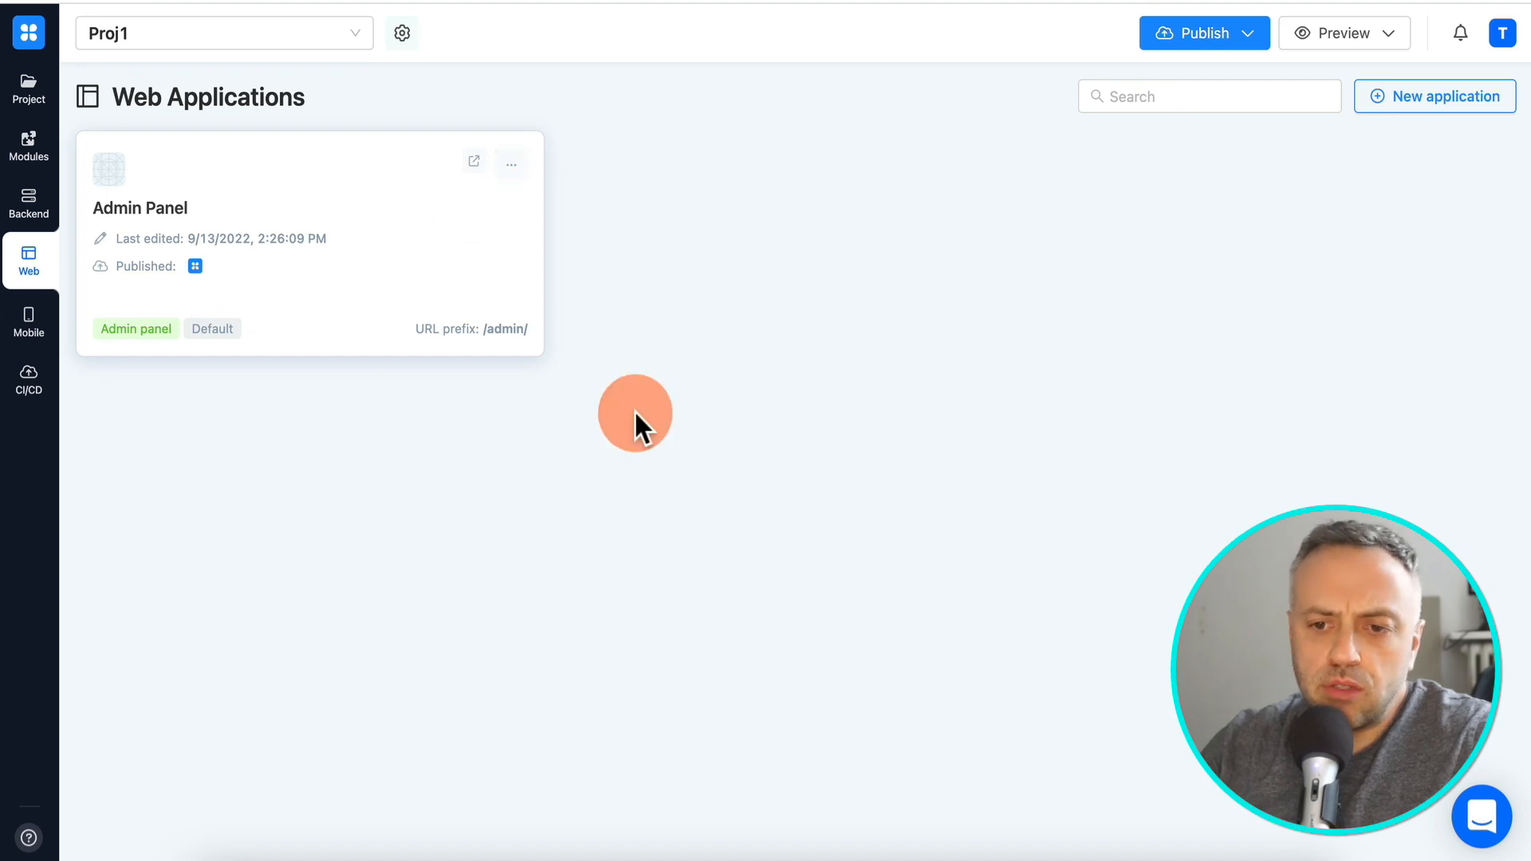
left_click(35, 325)
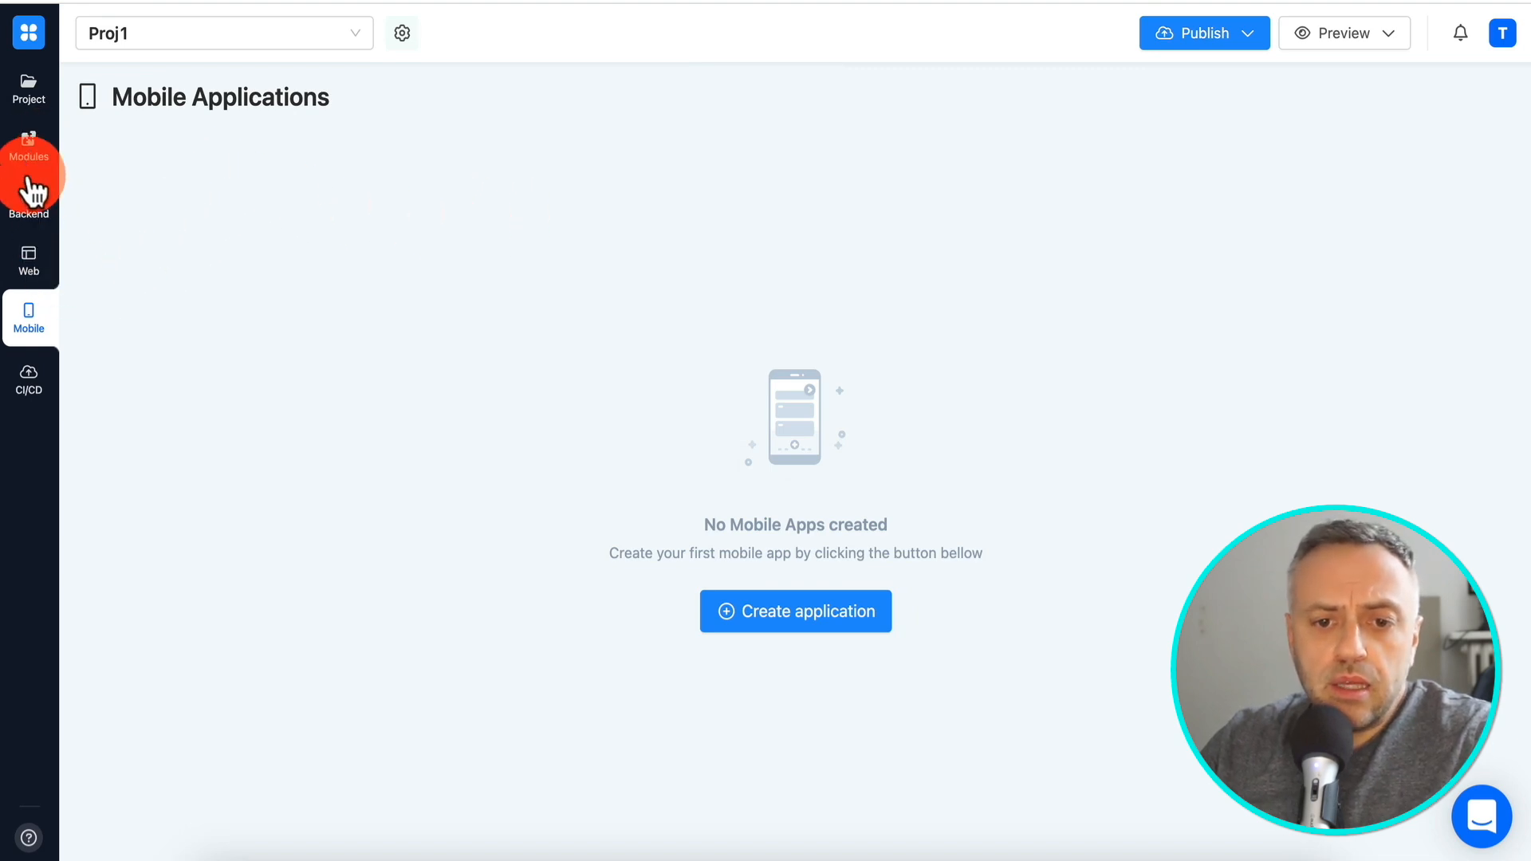
- Create an empty data model named Todos with autogenerated endpoints and admin UI elements
left_click(30, 211)
left_click_drag(547, 451, 1025, 599)
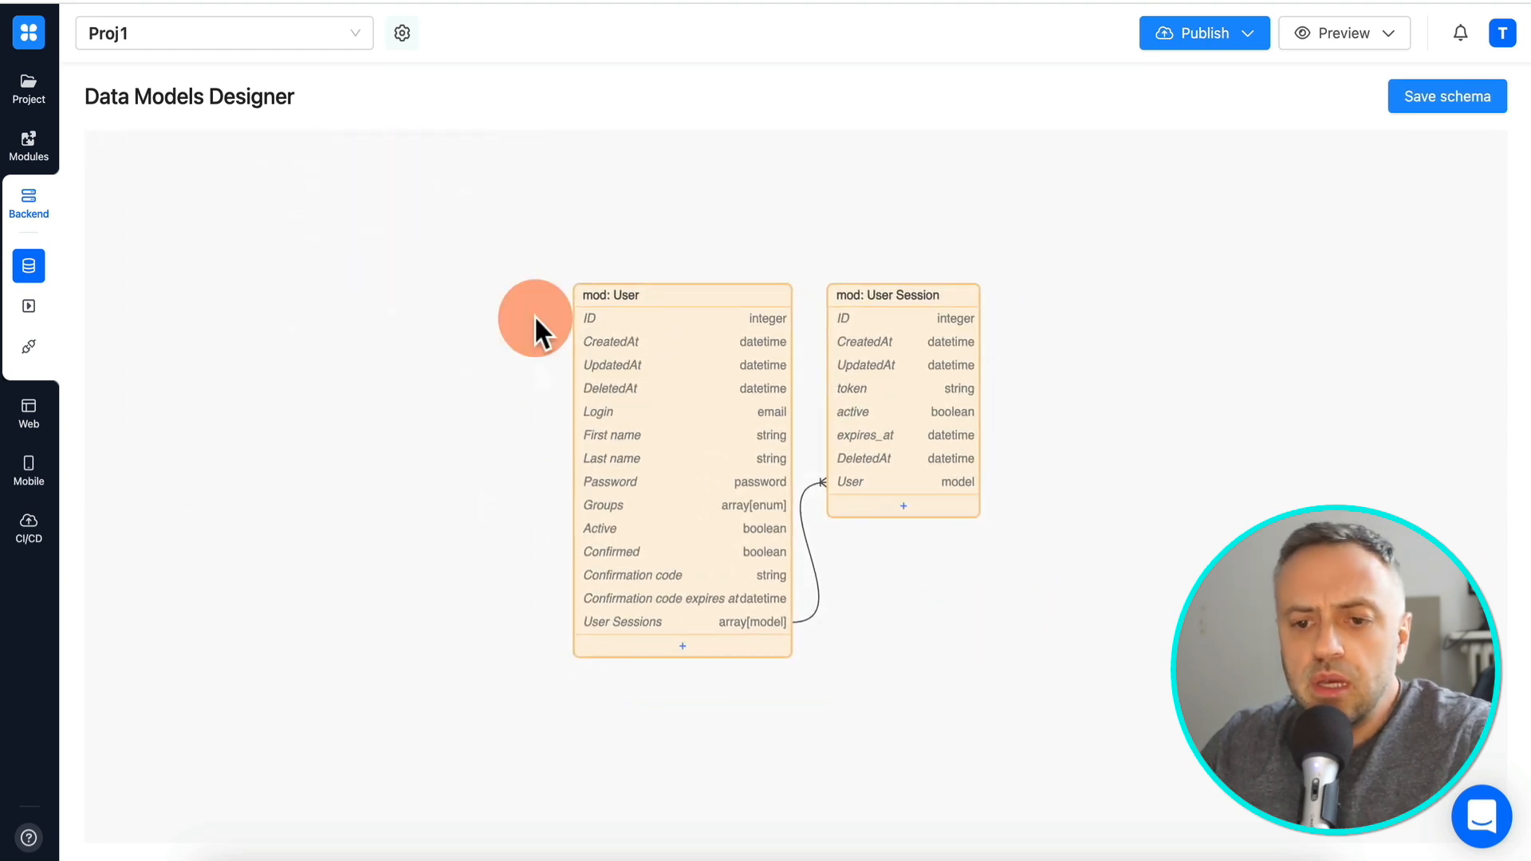
right_click(281, 263)
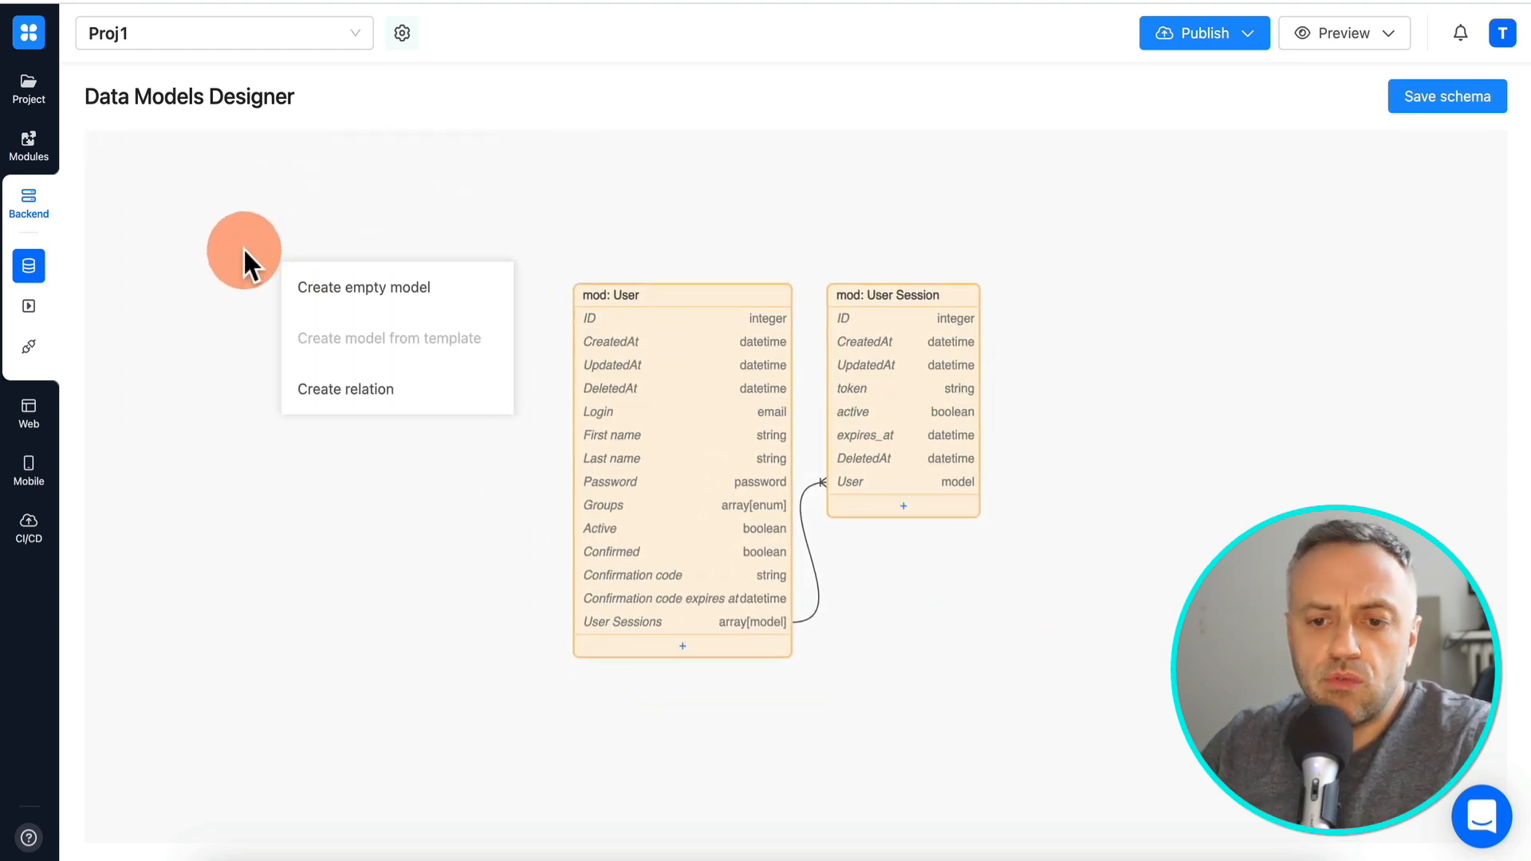
left_click(338, 288)
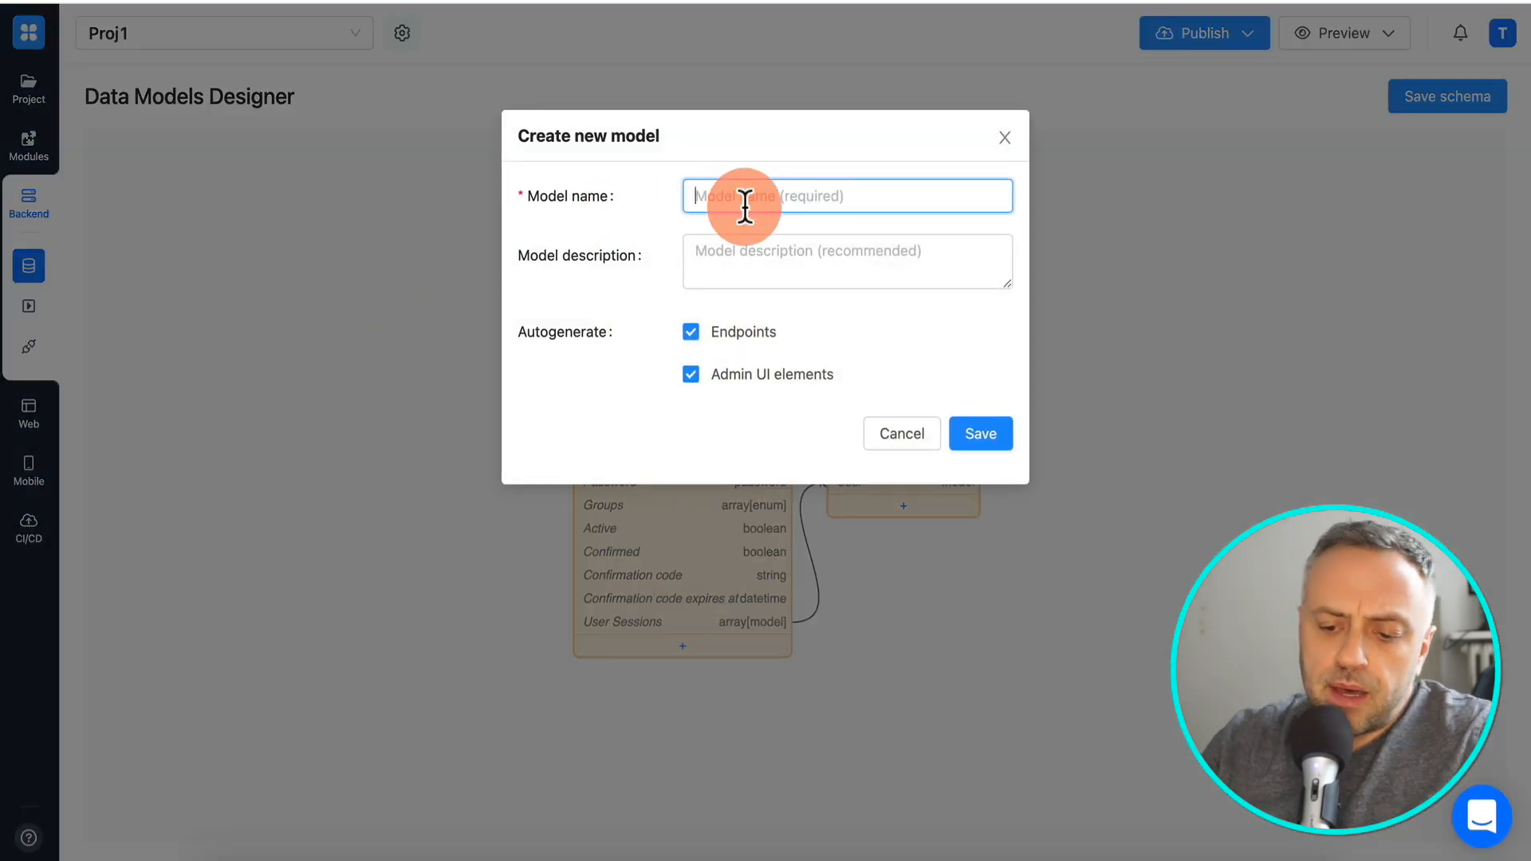
type("todo")
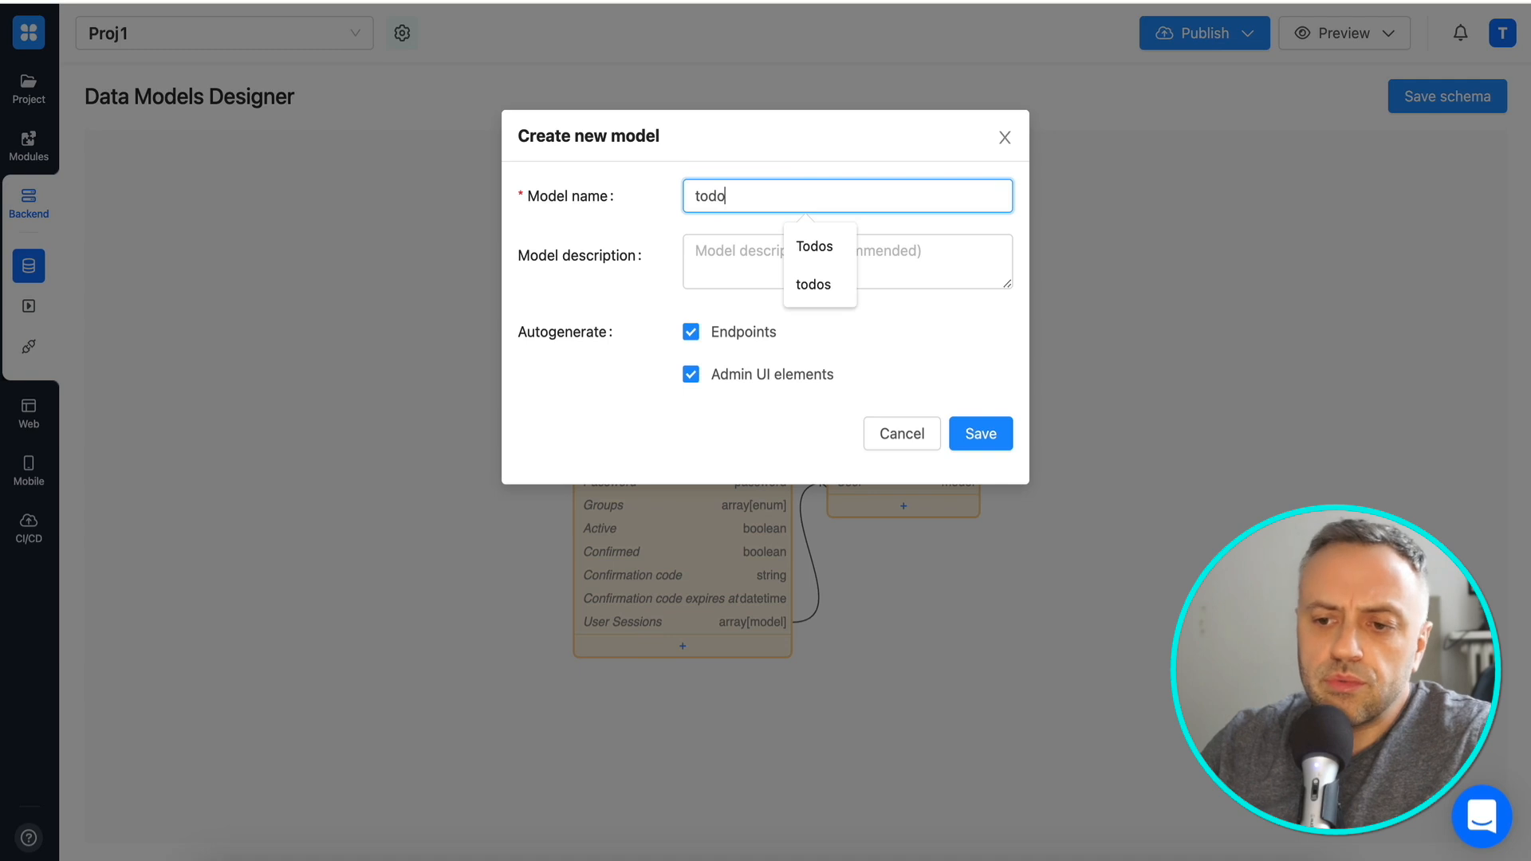
left_click(813, 240)
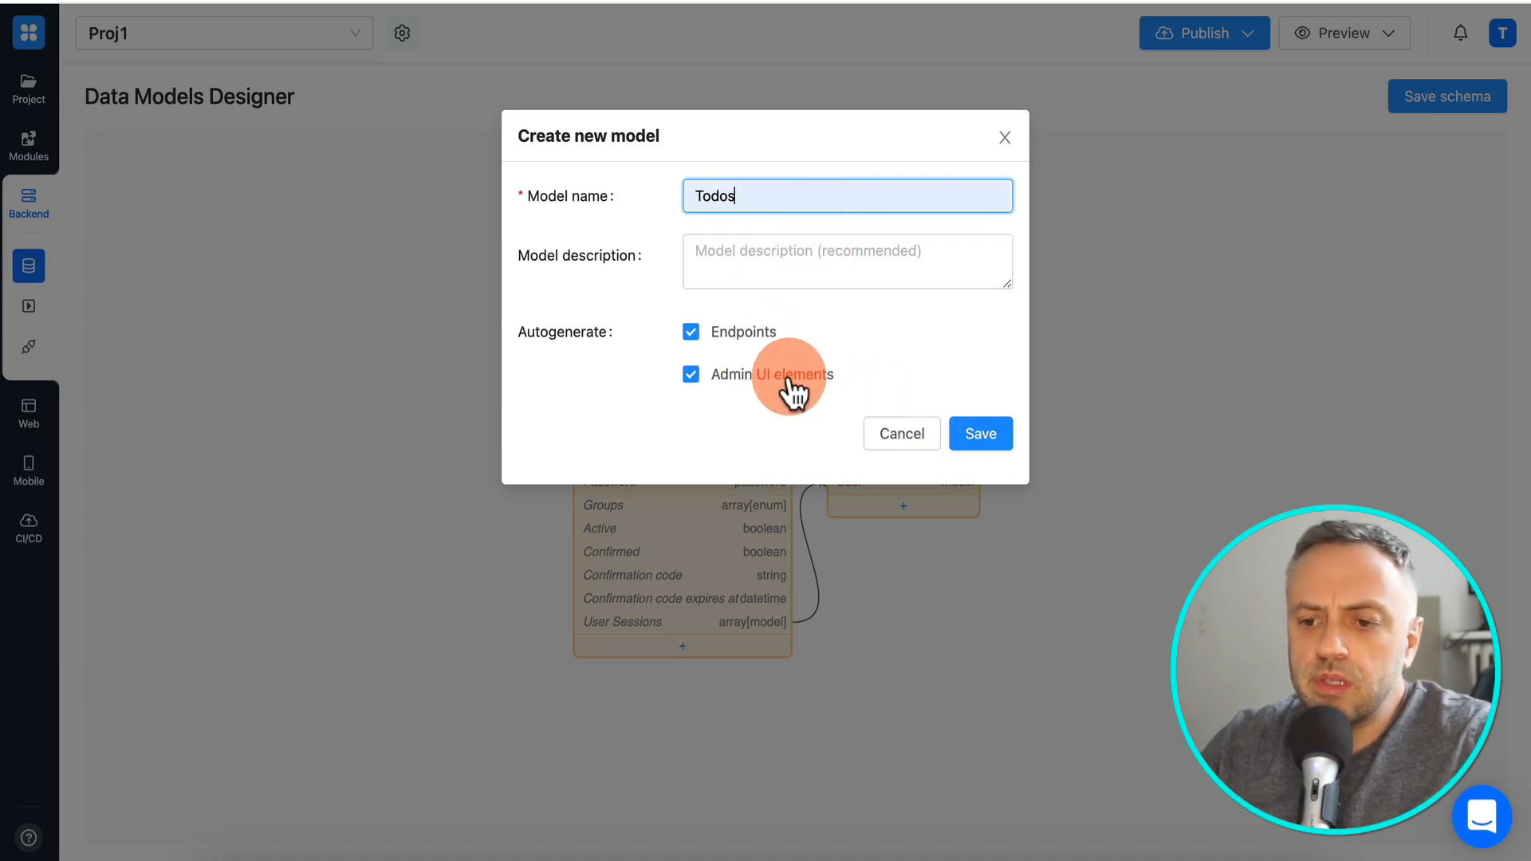
left_click(997, 441)
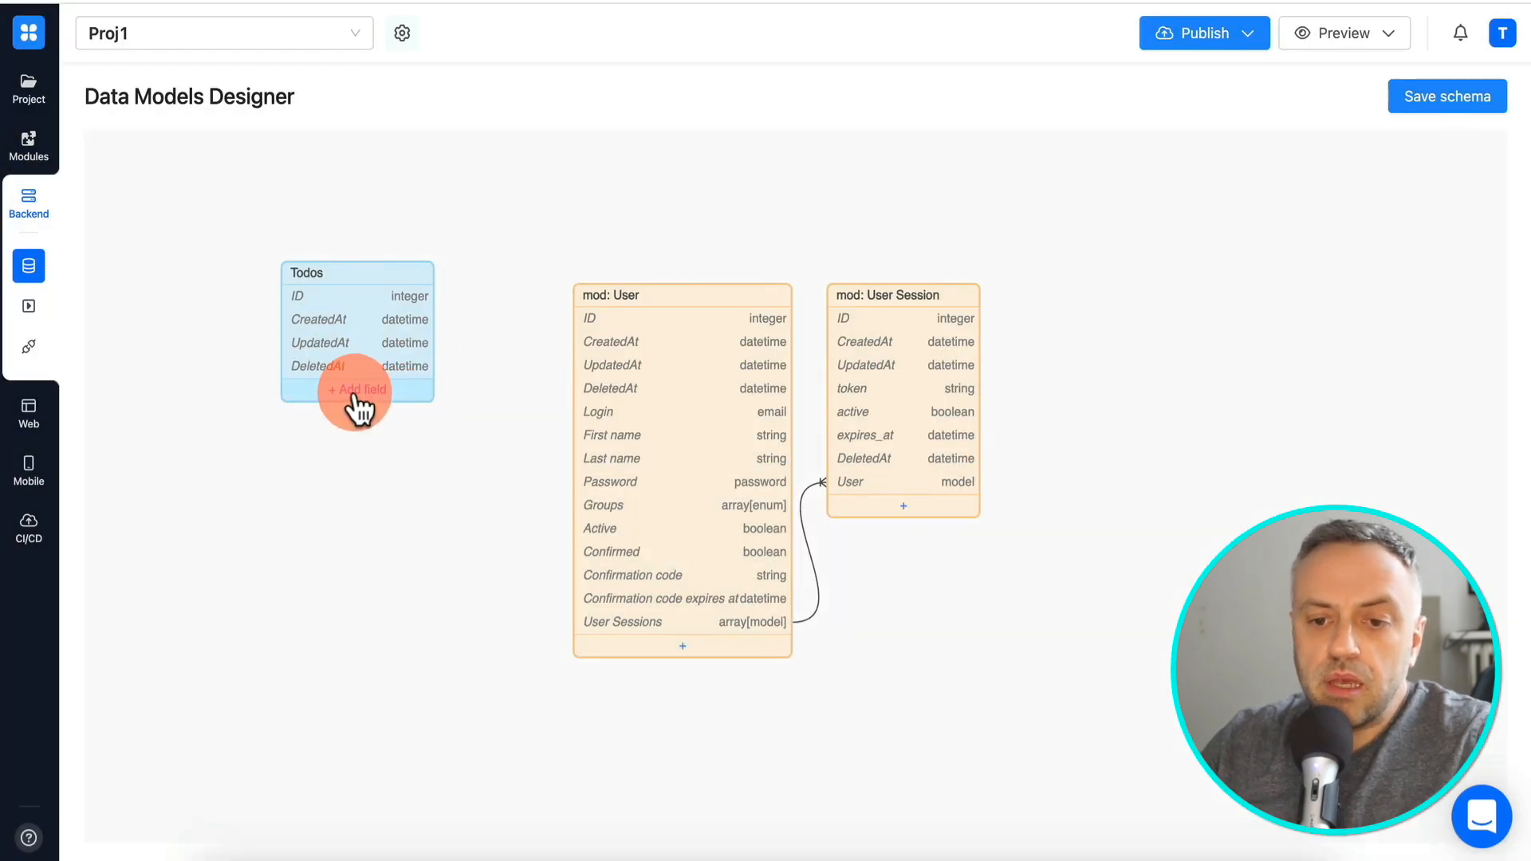
- Add a field called name with the string type to the Todos data model
left_click(356, 395)
left_click(684, 723)
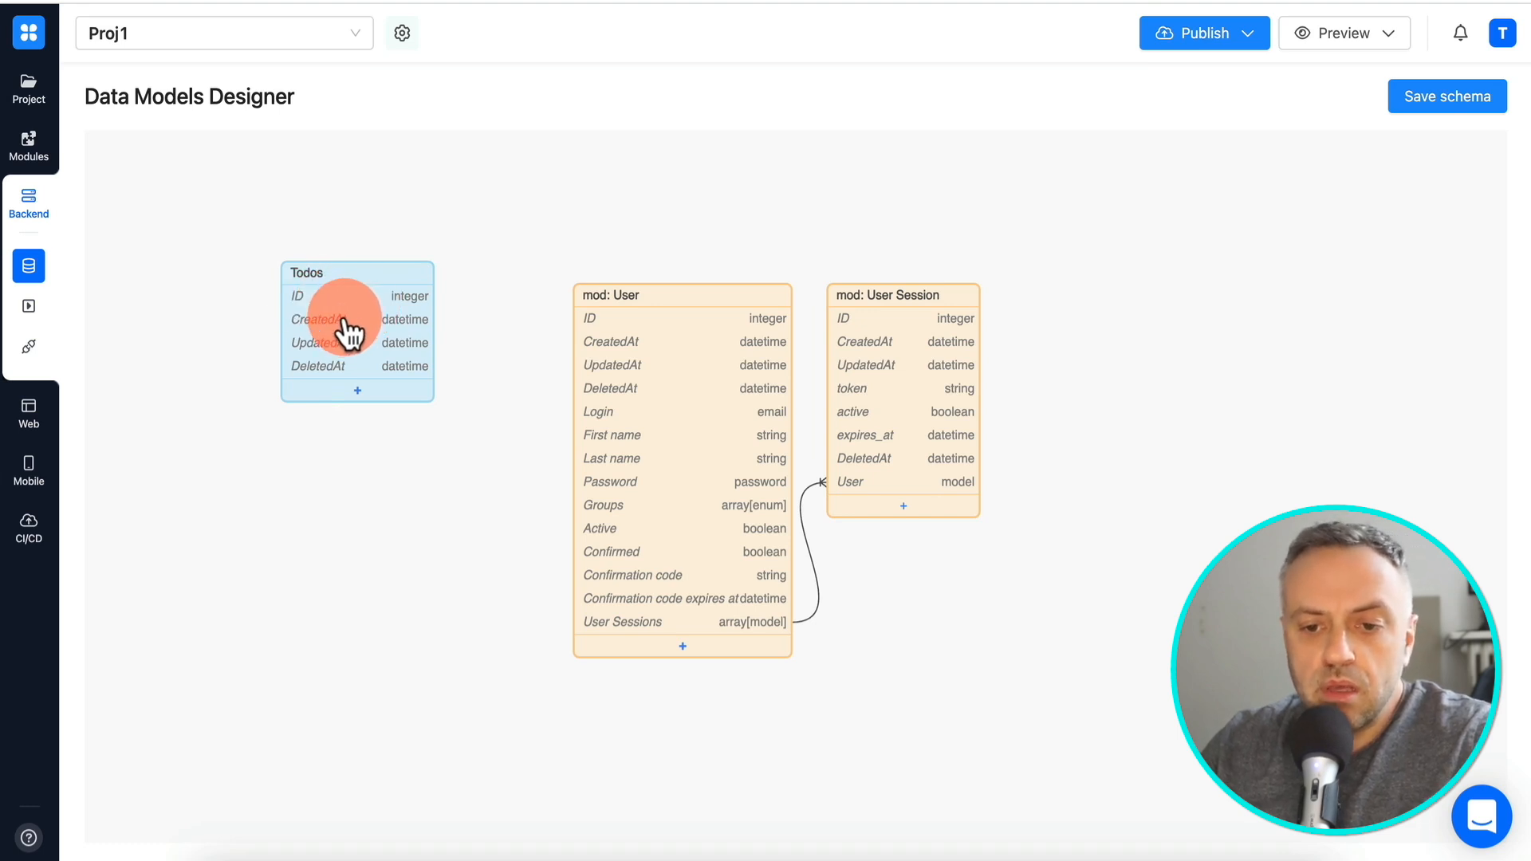
left_click(372, 396)
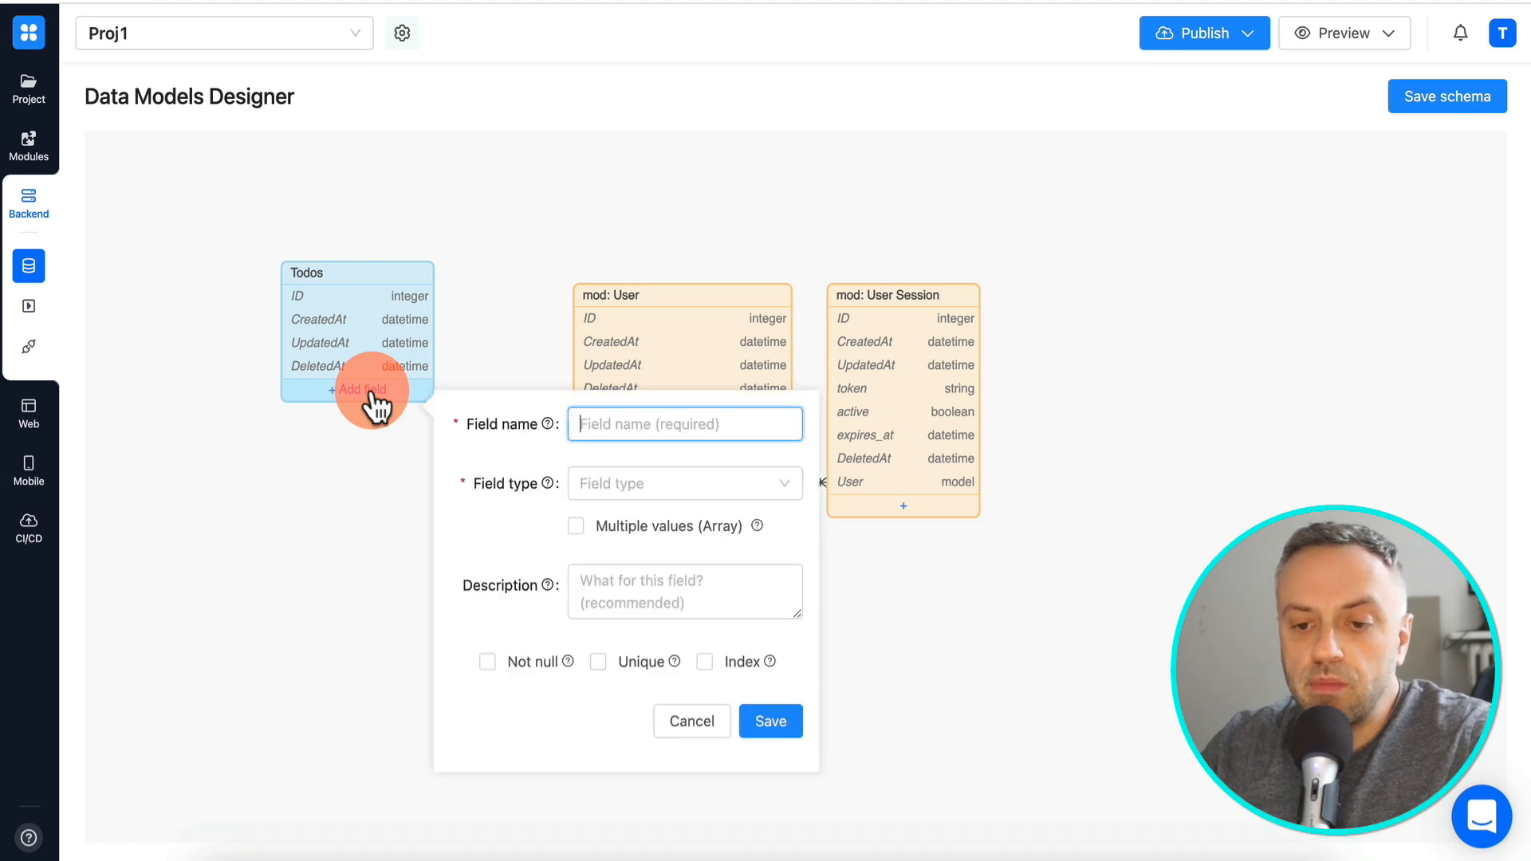
type("name")
left_click(640, 483)
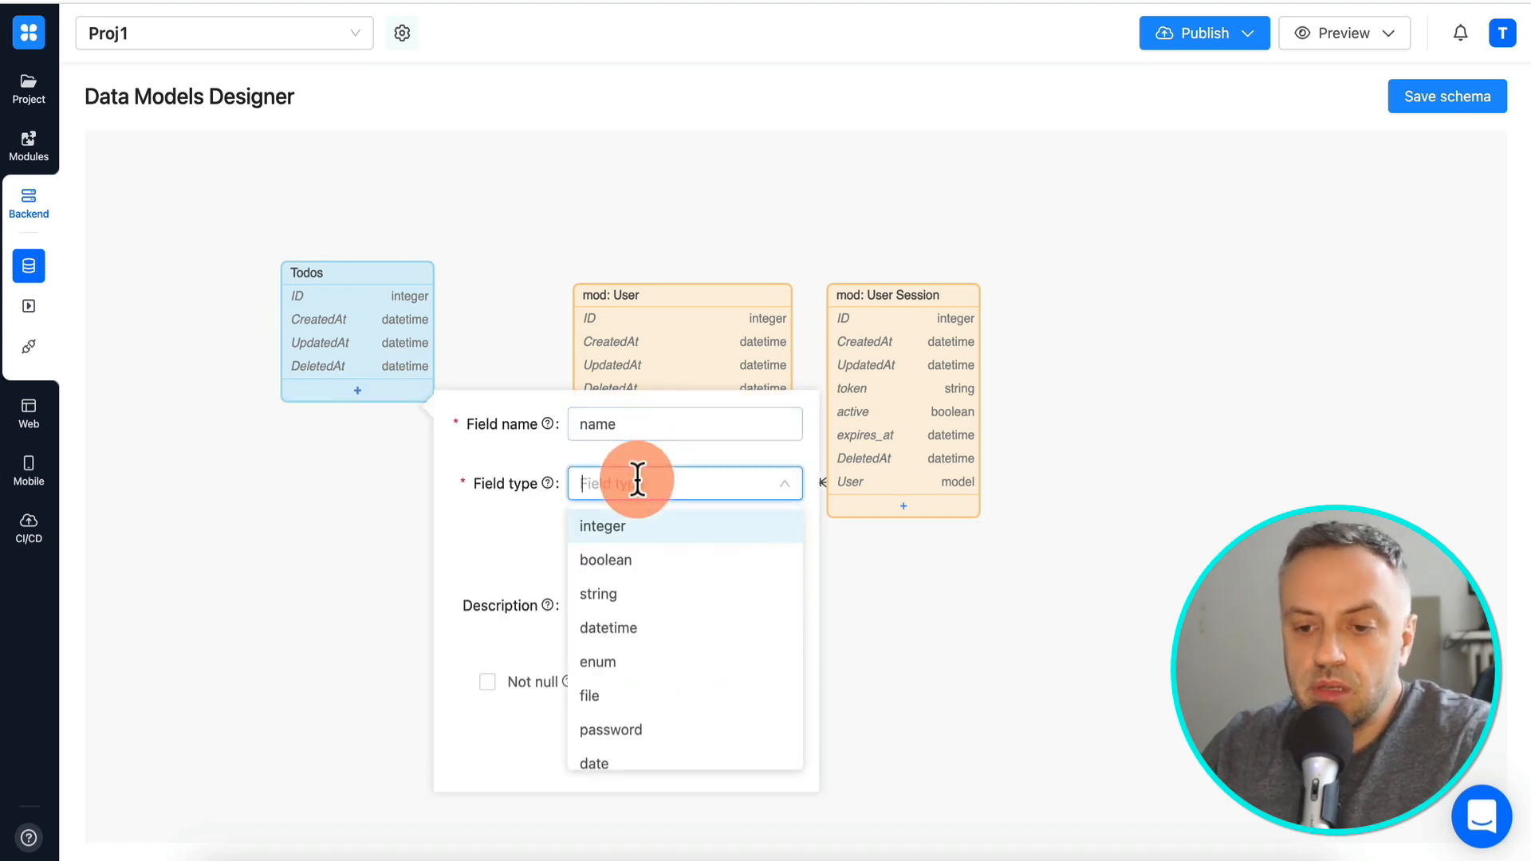
left_click(536, 513)
left_click(634, 488)
type("s")
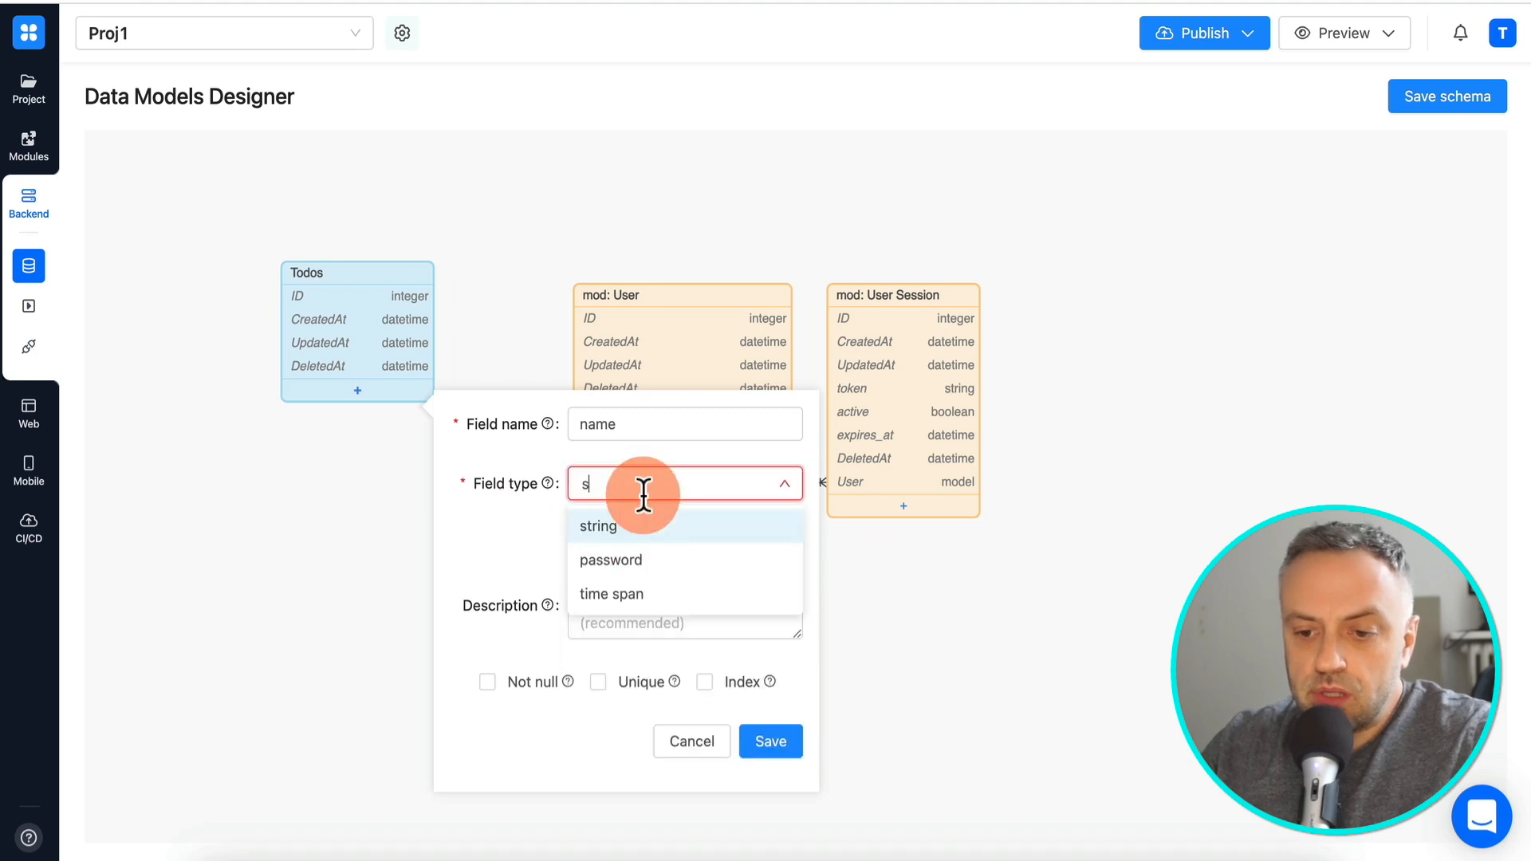
type("tr")
left_click(630, 532)
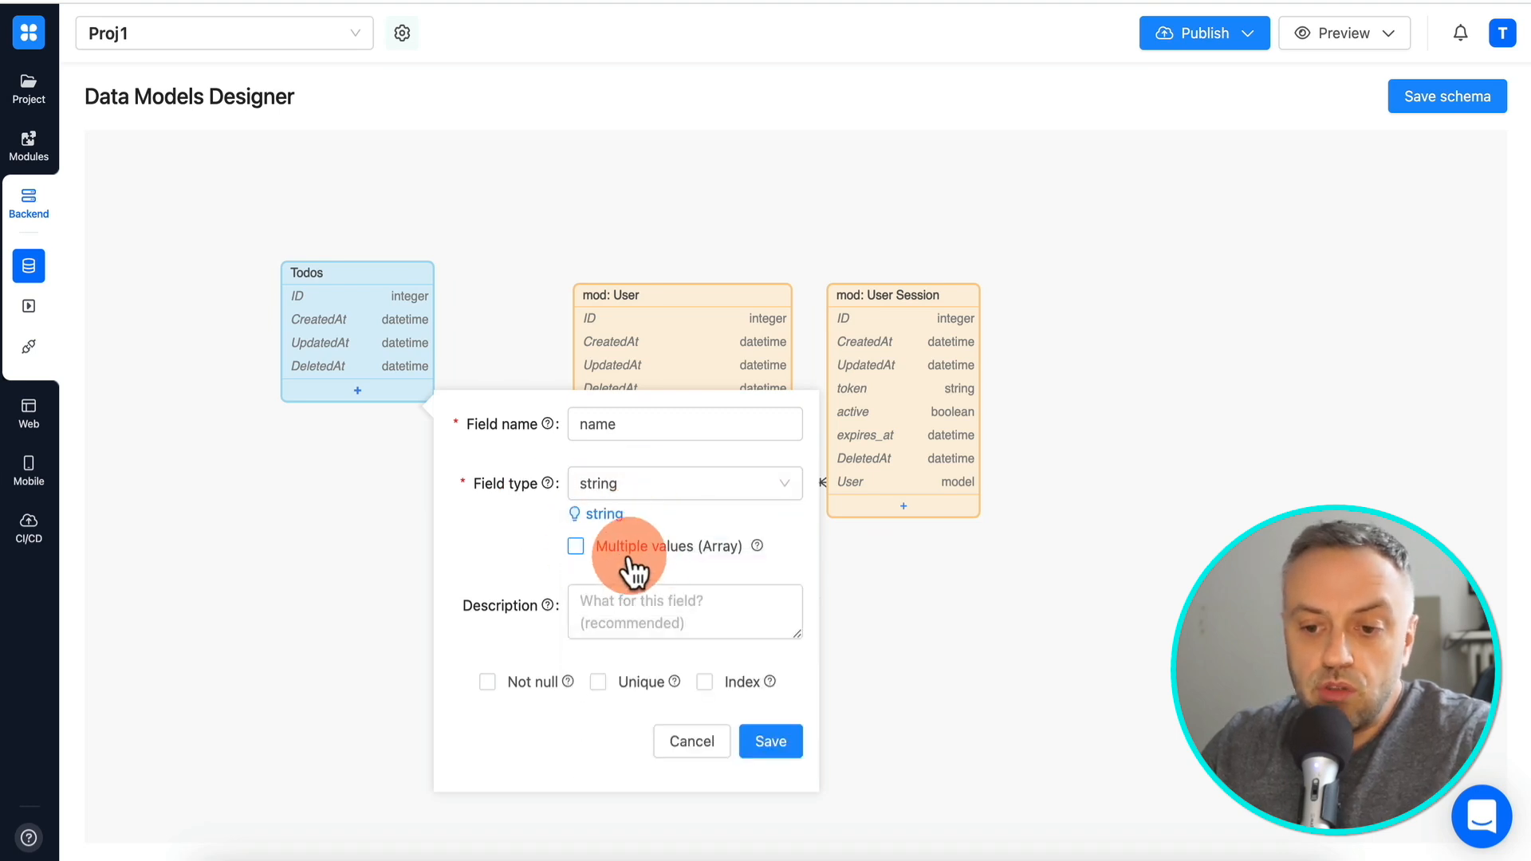
left_click(526, 682)
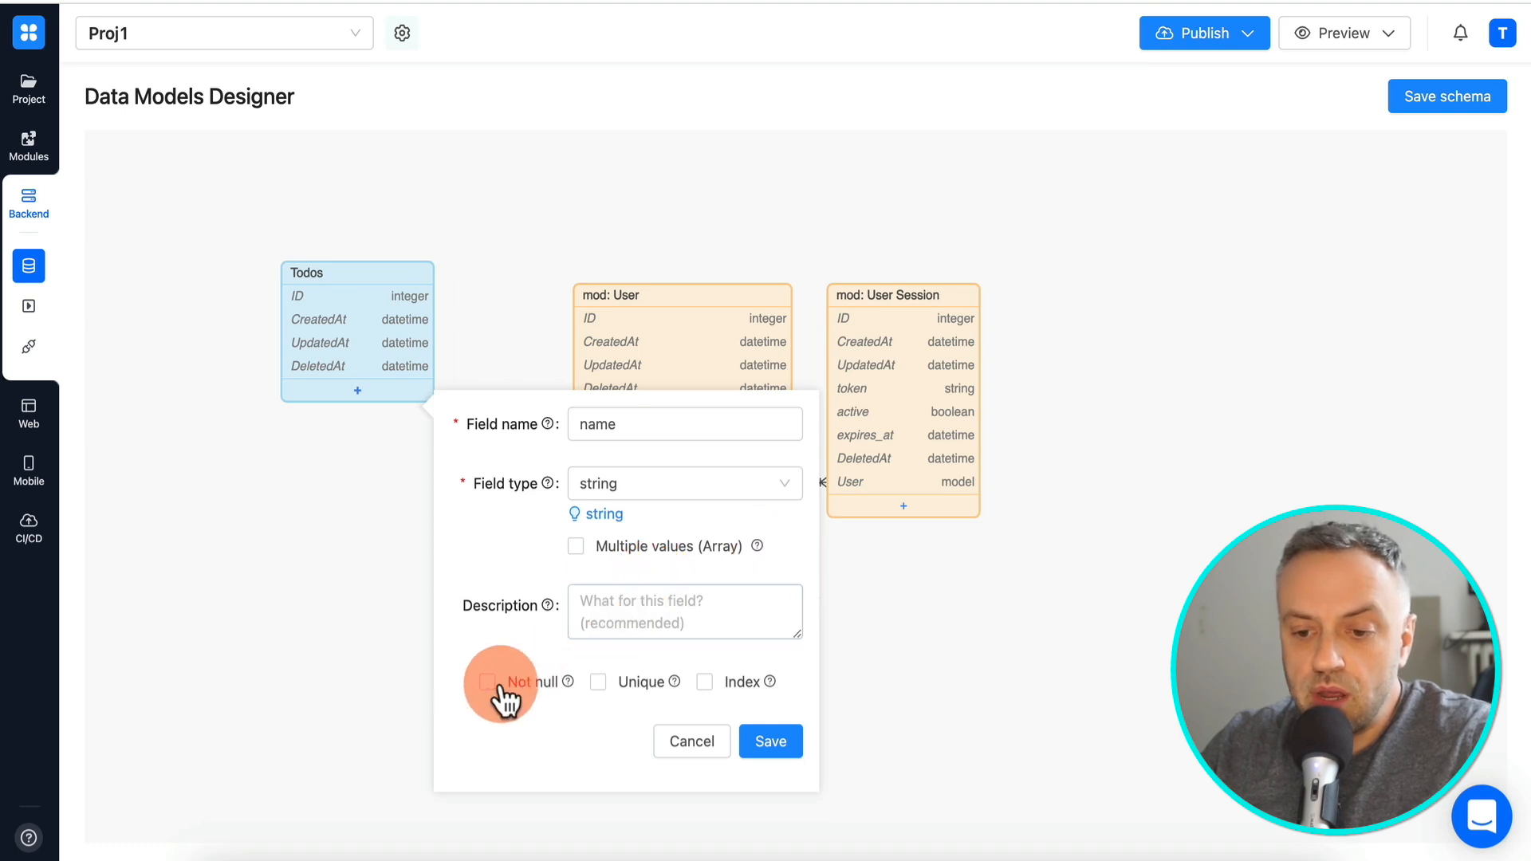
left_click(775, 743)
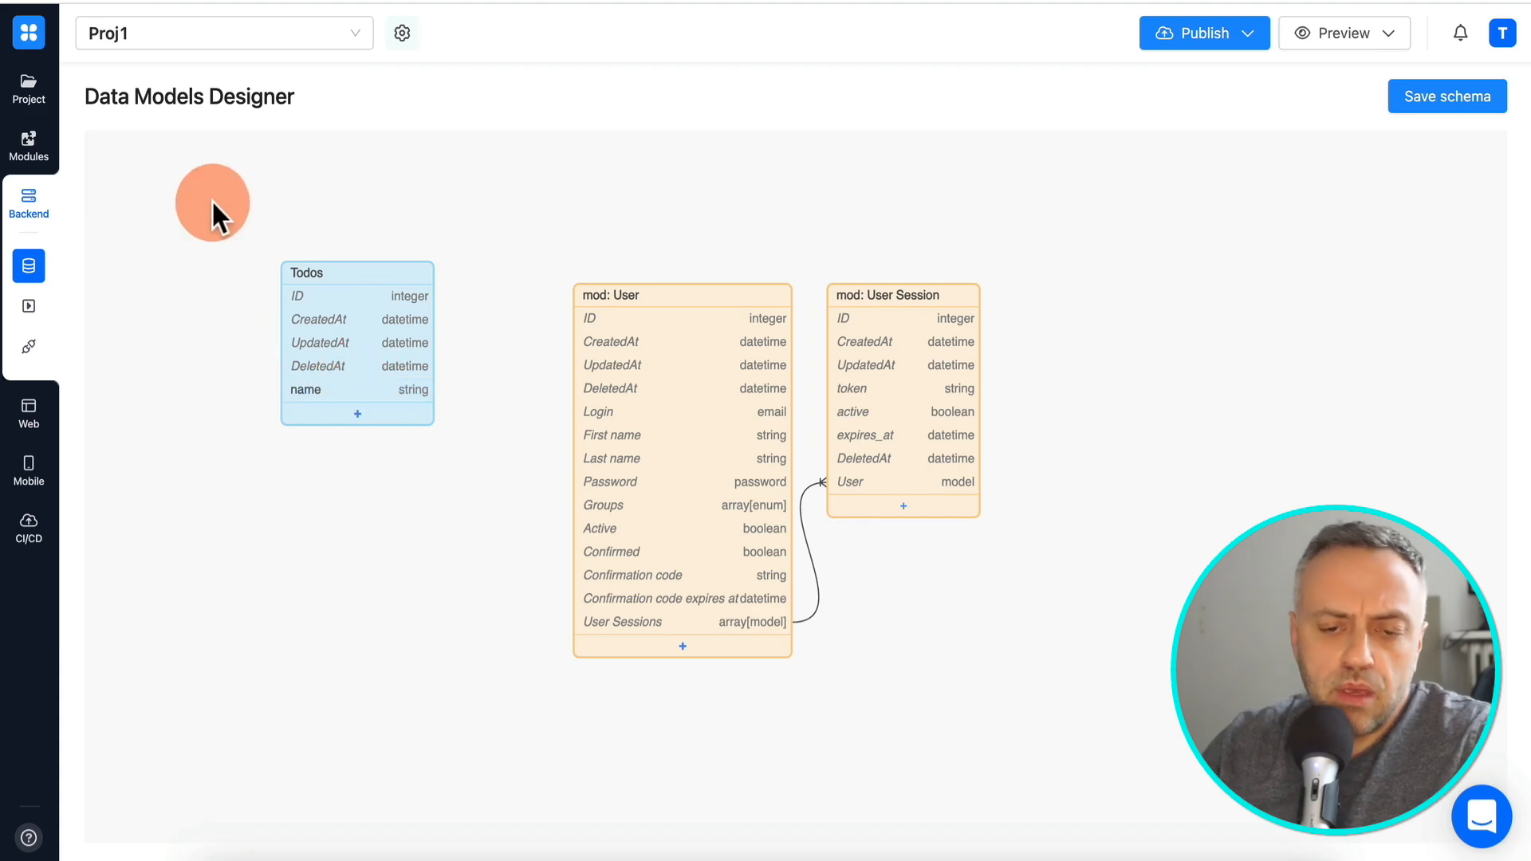
- Save the data model schema, dismissing the unsaved changes prompt without discarding anything
left_click(31, 310)
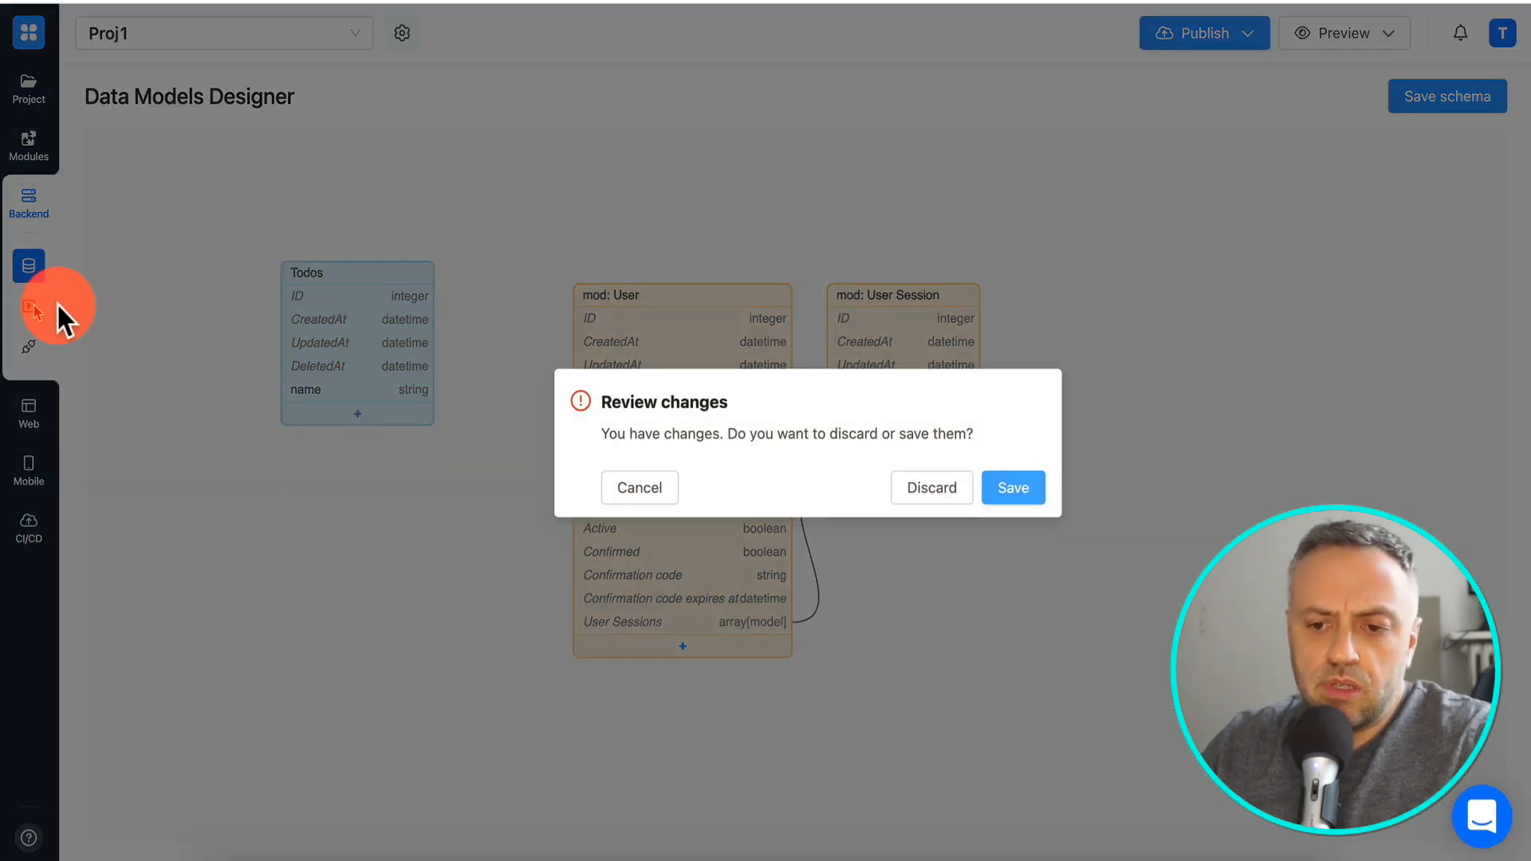
left_click(664, 494)
left_click(1435, 108)
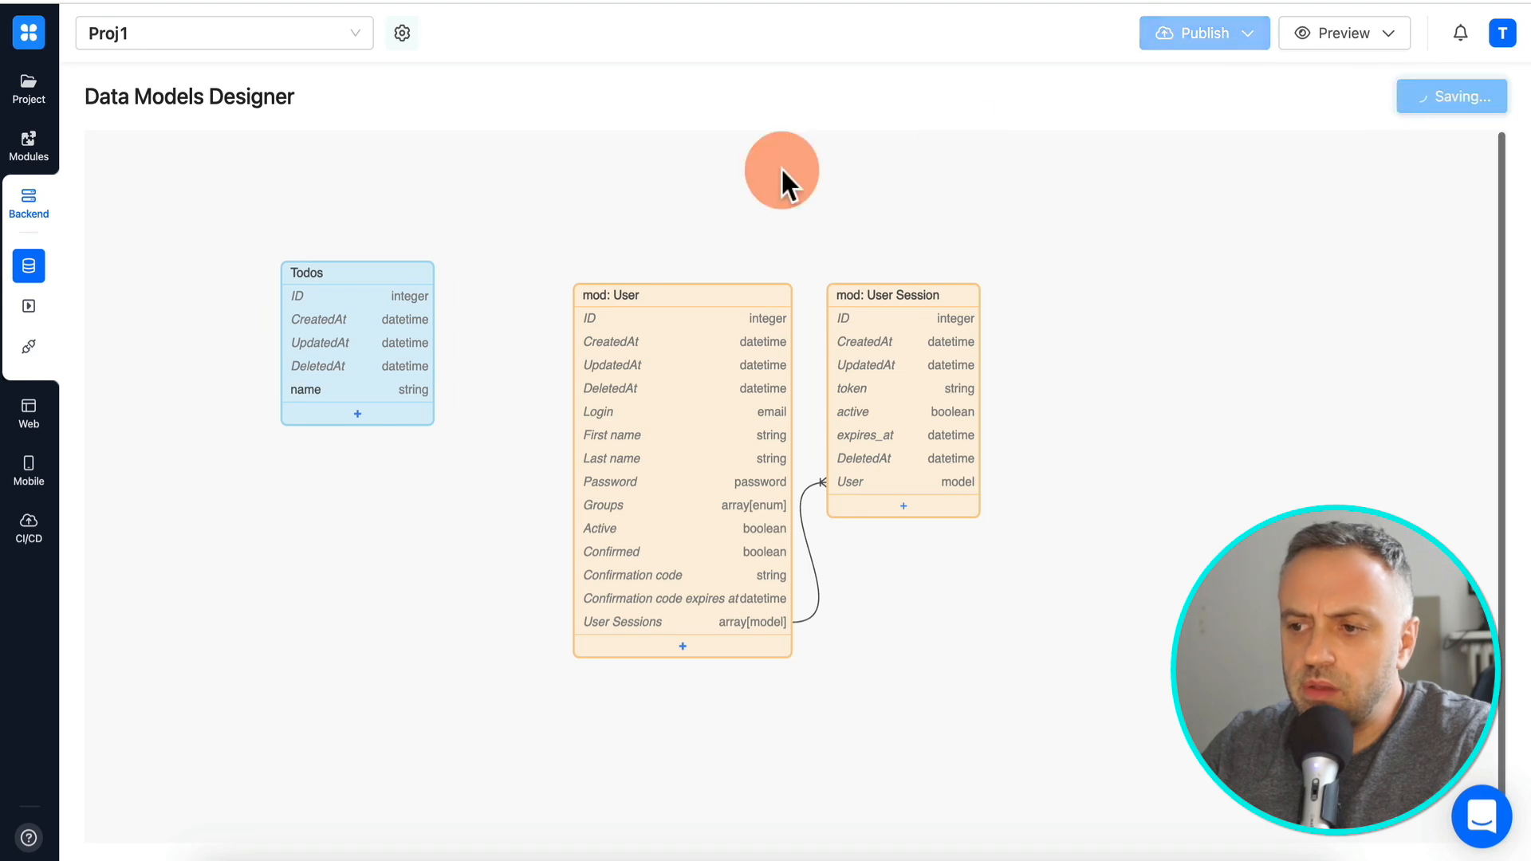
- Look over the backend business processes and global variables, viewing the new global variable form without creating one
left_click(35, 315)
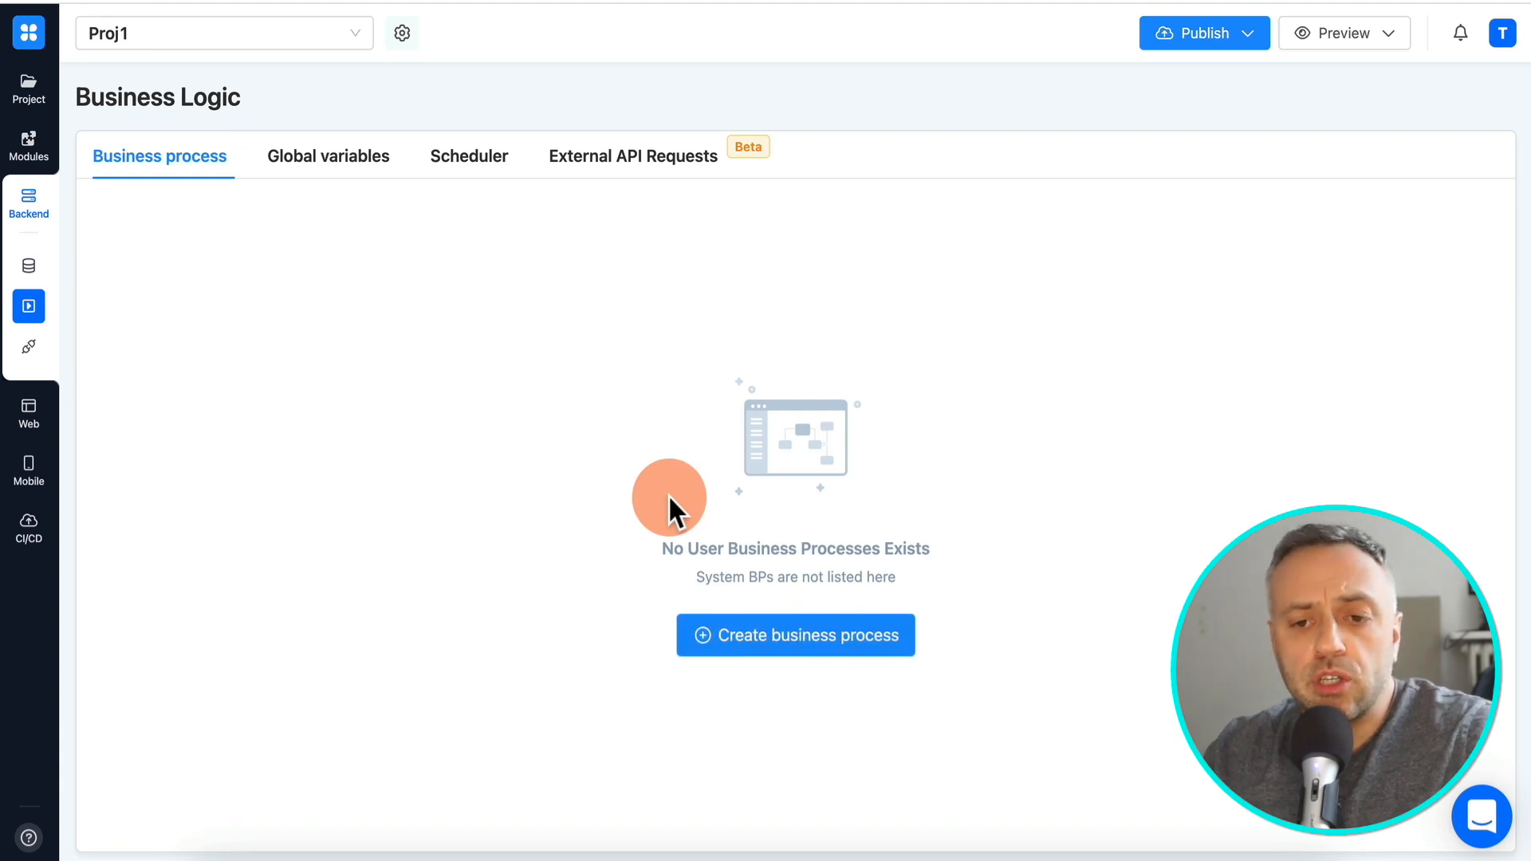
left_click(357, 167)
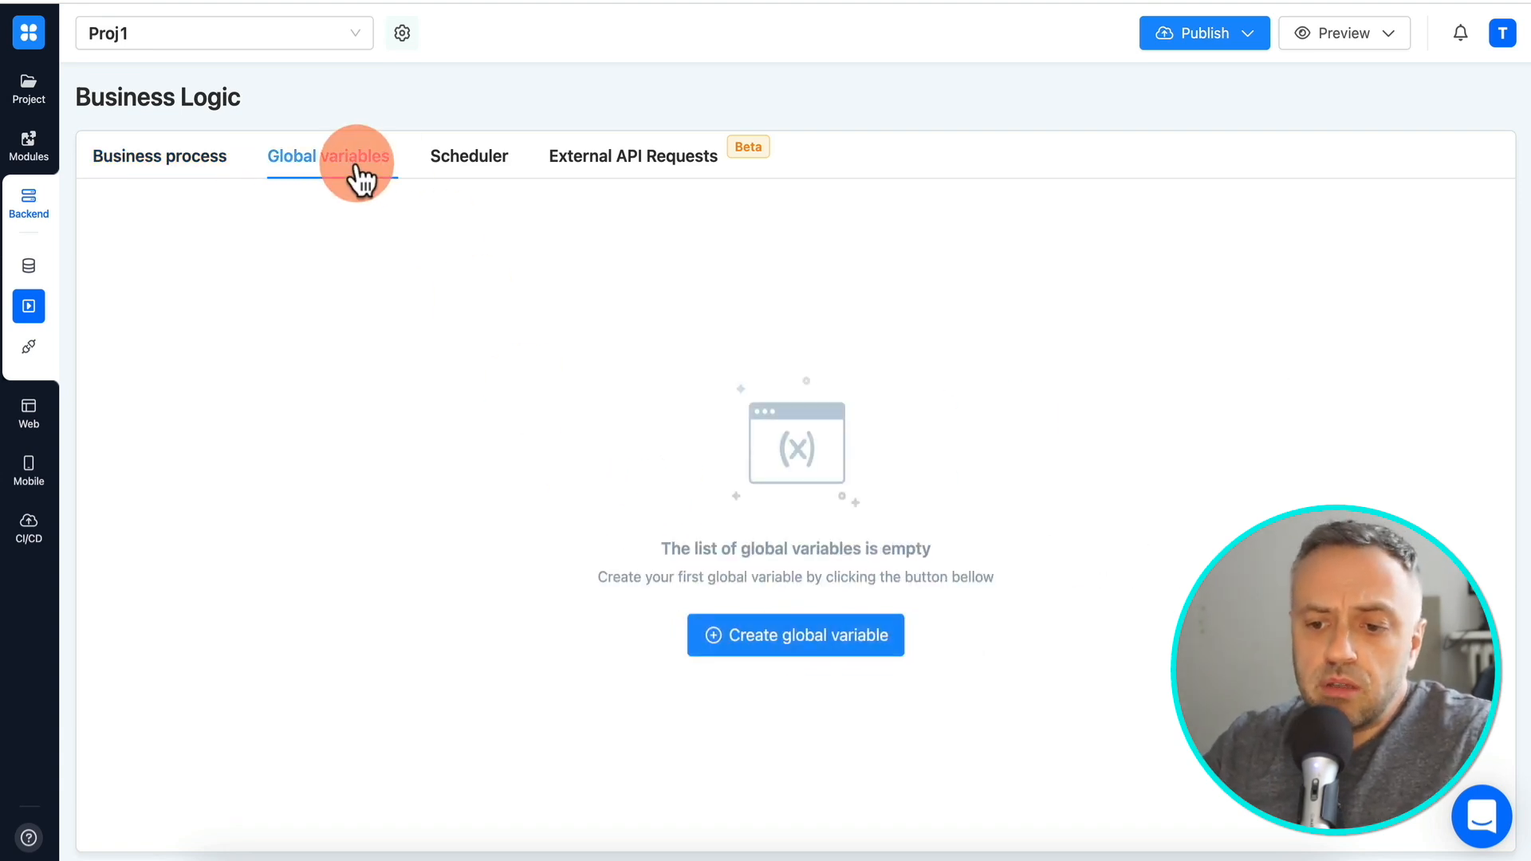
left_click(789, 638)
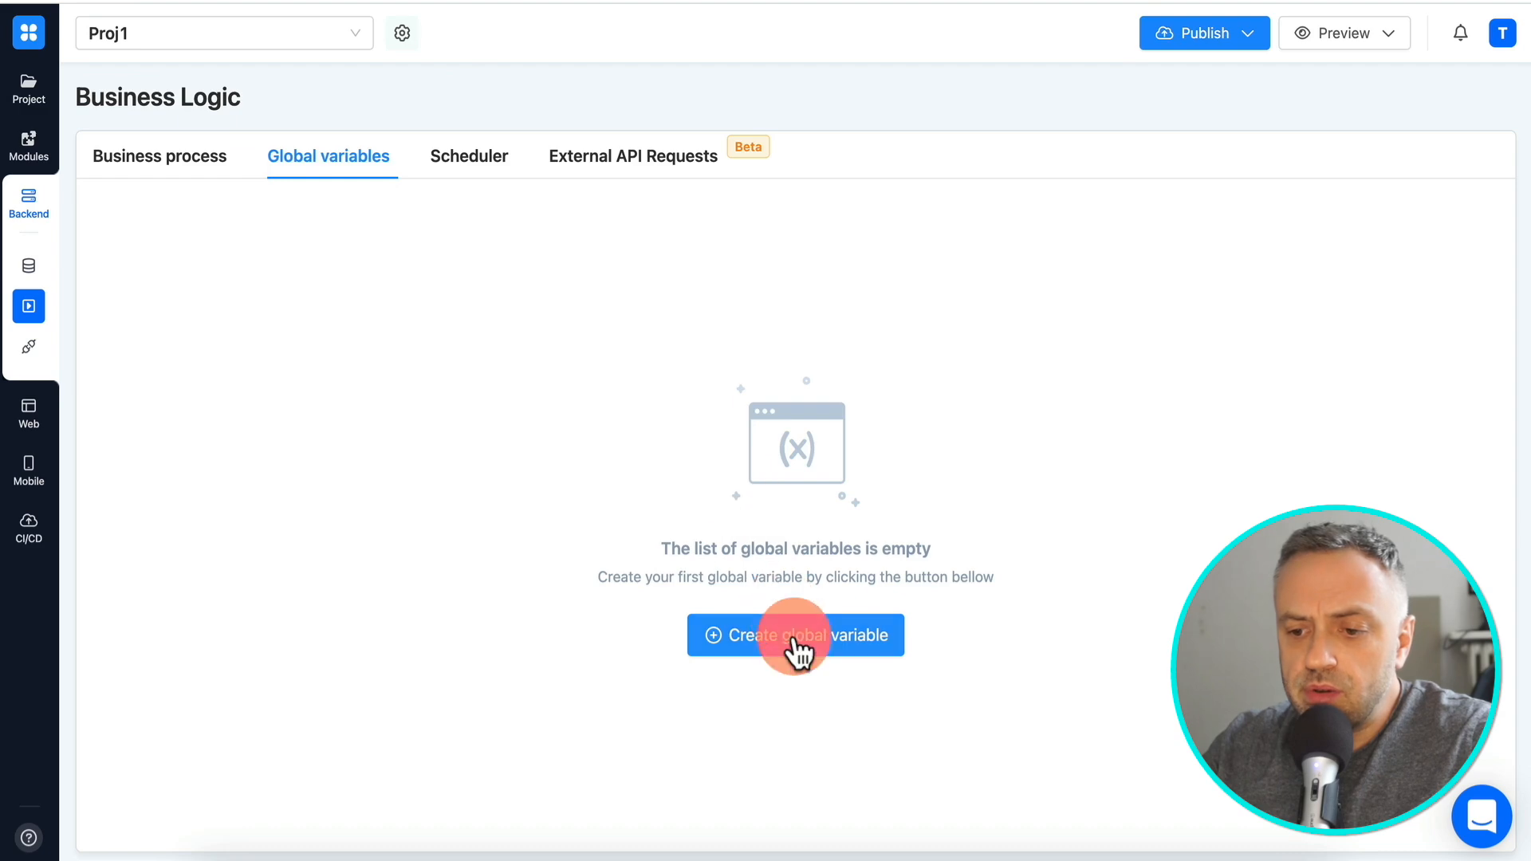
left_click(897, 605)
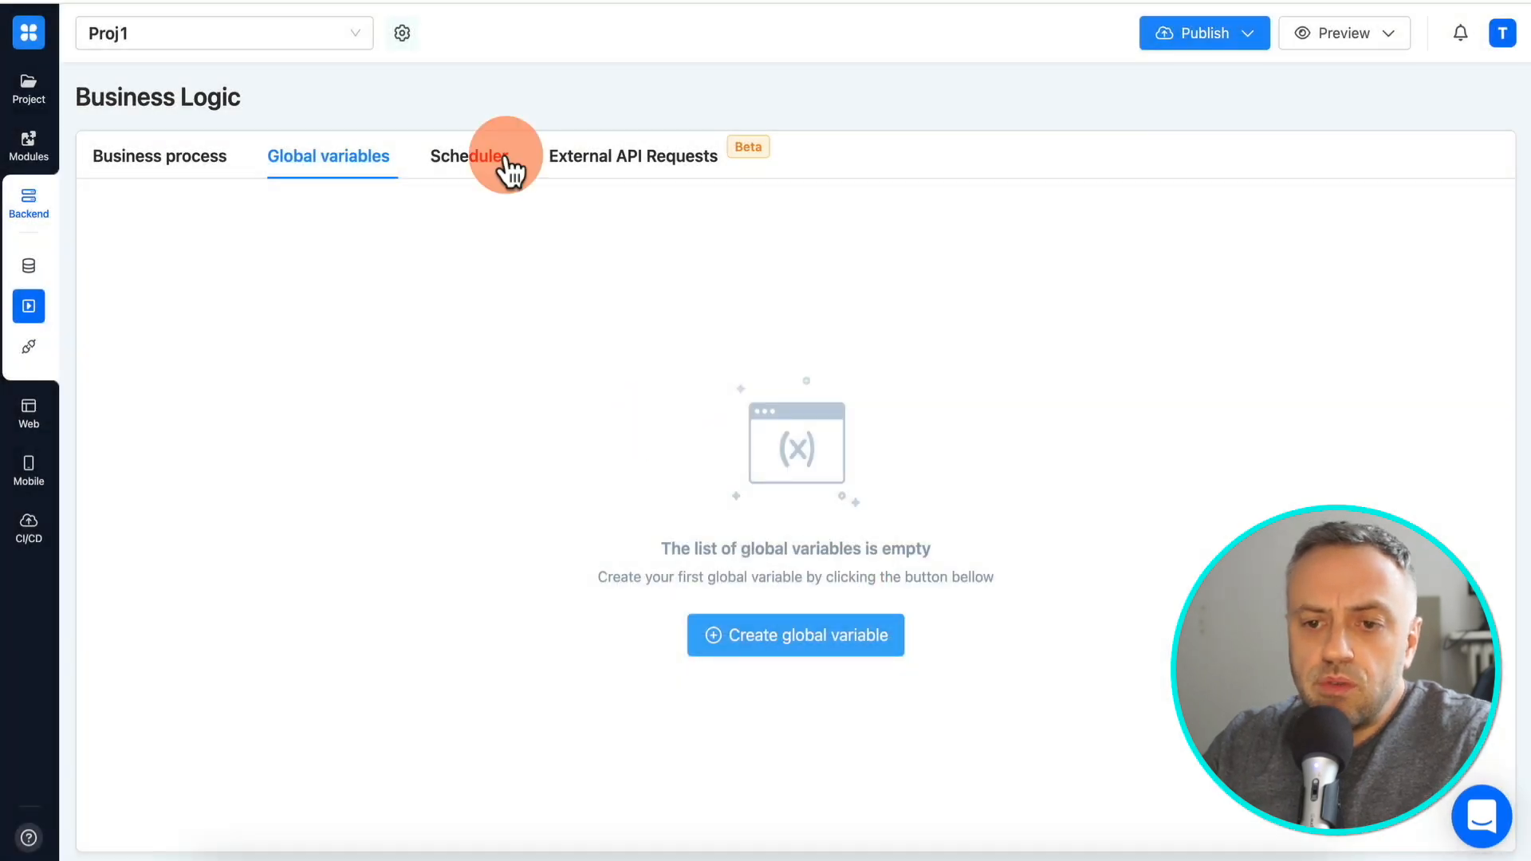
- View the scheduler's settings for a new job schedule without creating one
left_click(507, 167)
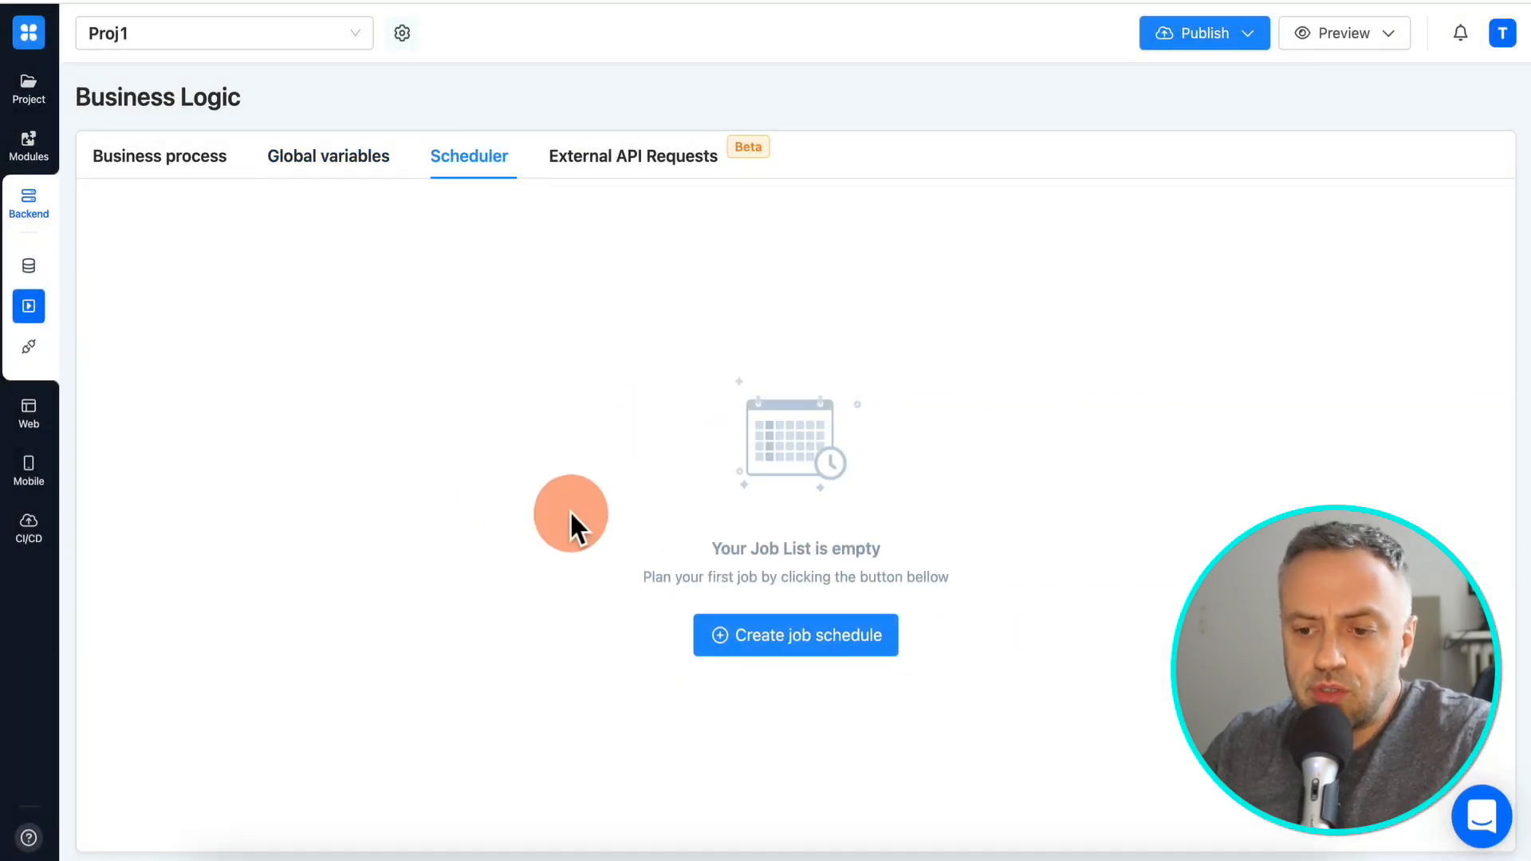
left_click(827, 643)
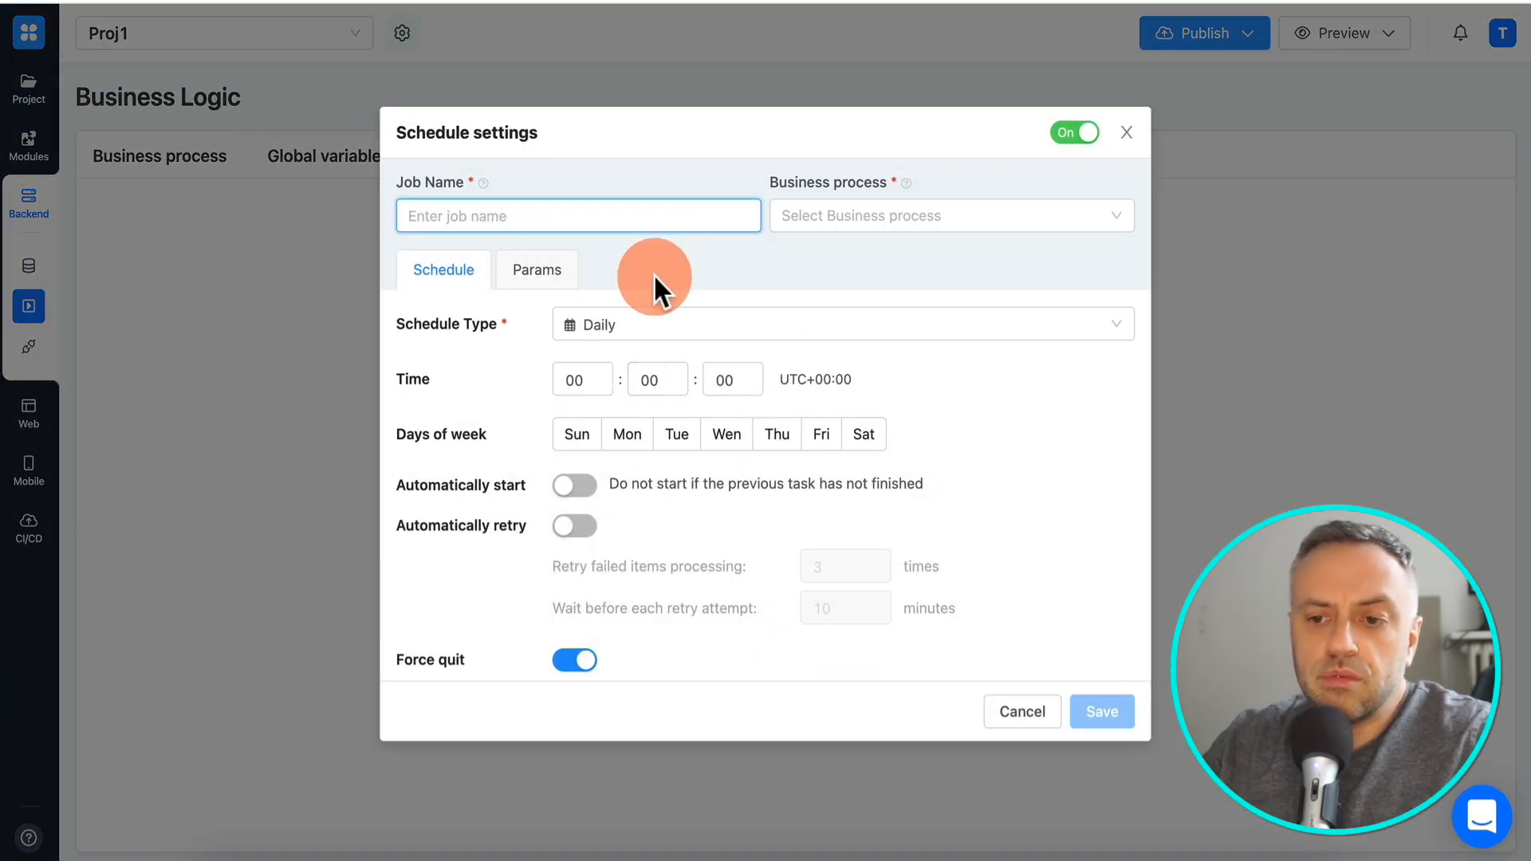
left_click(1023, 716)
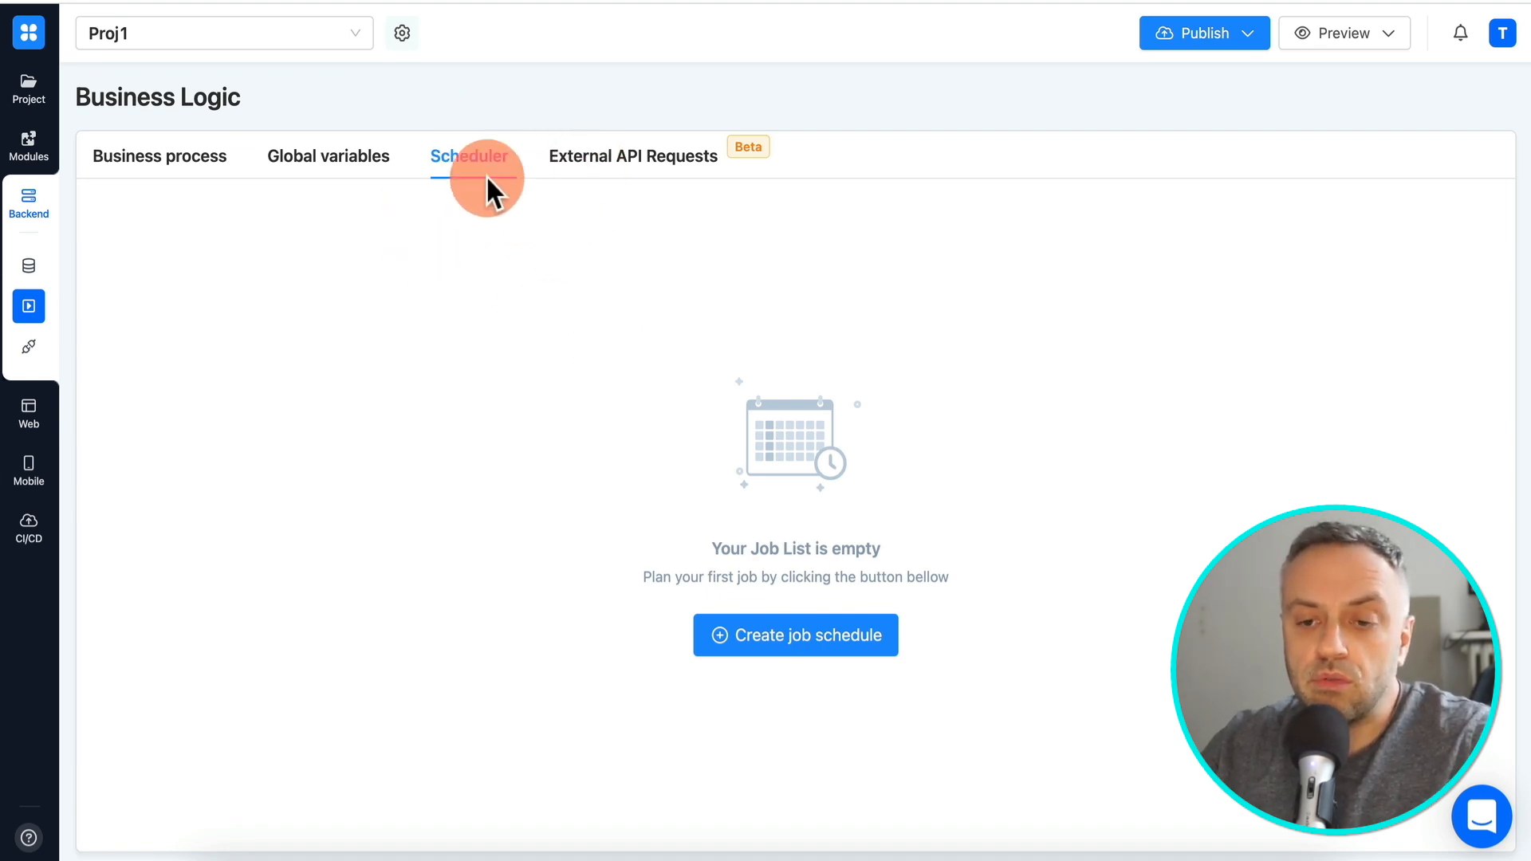
- View the external API requests section and its new request form without creating a request
left_click(591, 171)
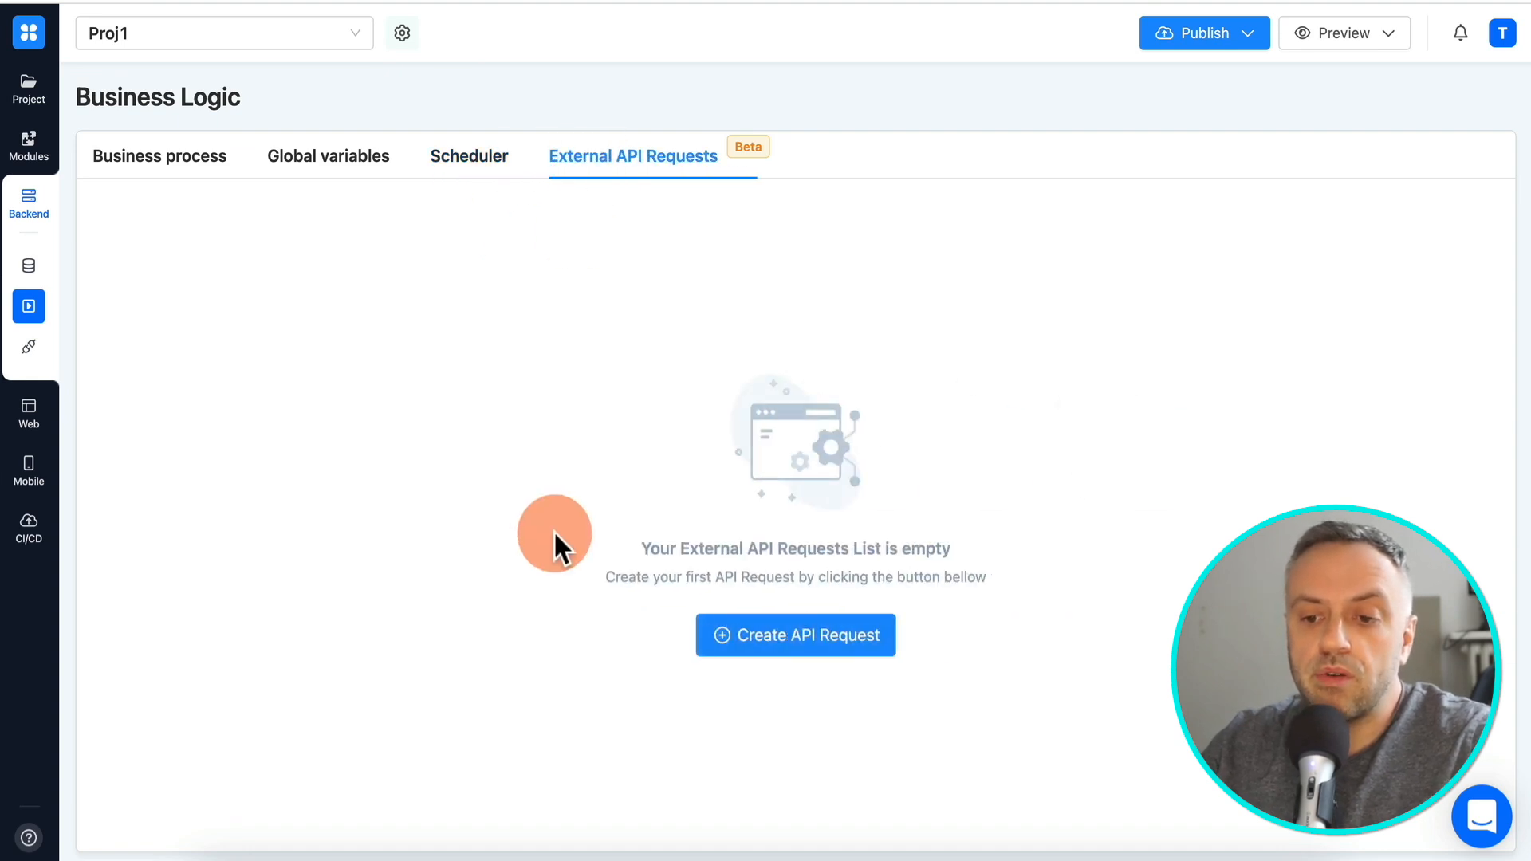
left_click(765, 647)
left_click(881, 630)
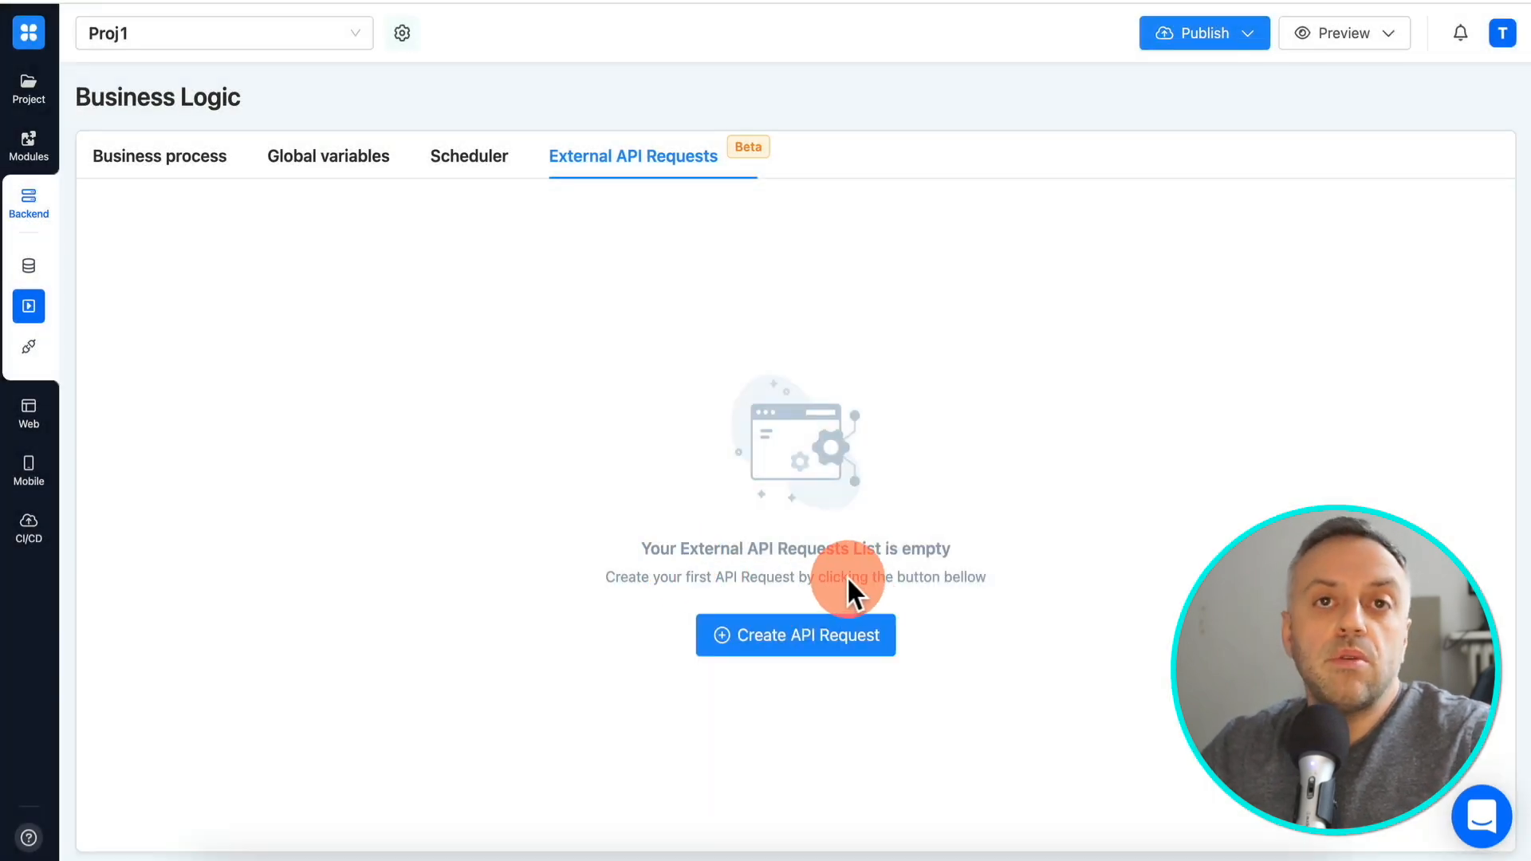
- Examine the Todos endpoint group and the DELETE endpoint's input and output variables without changing them
left_click(32, 348)
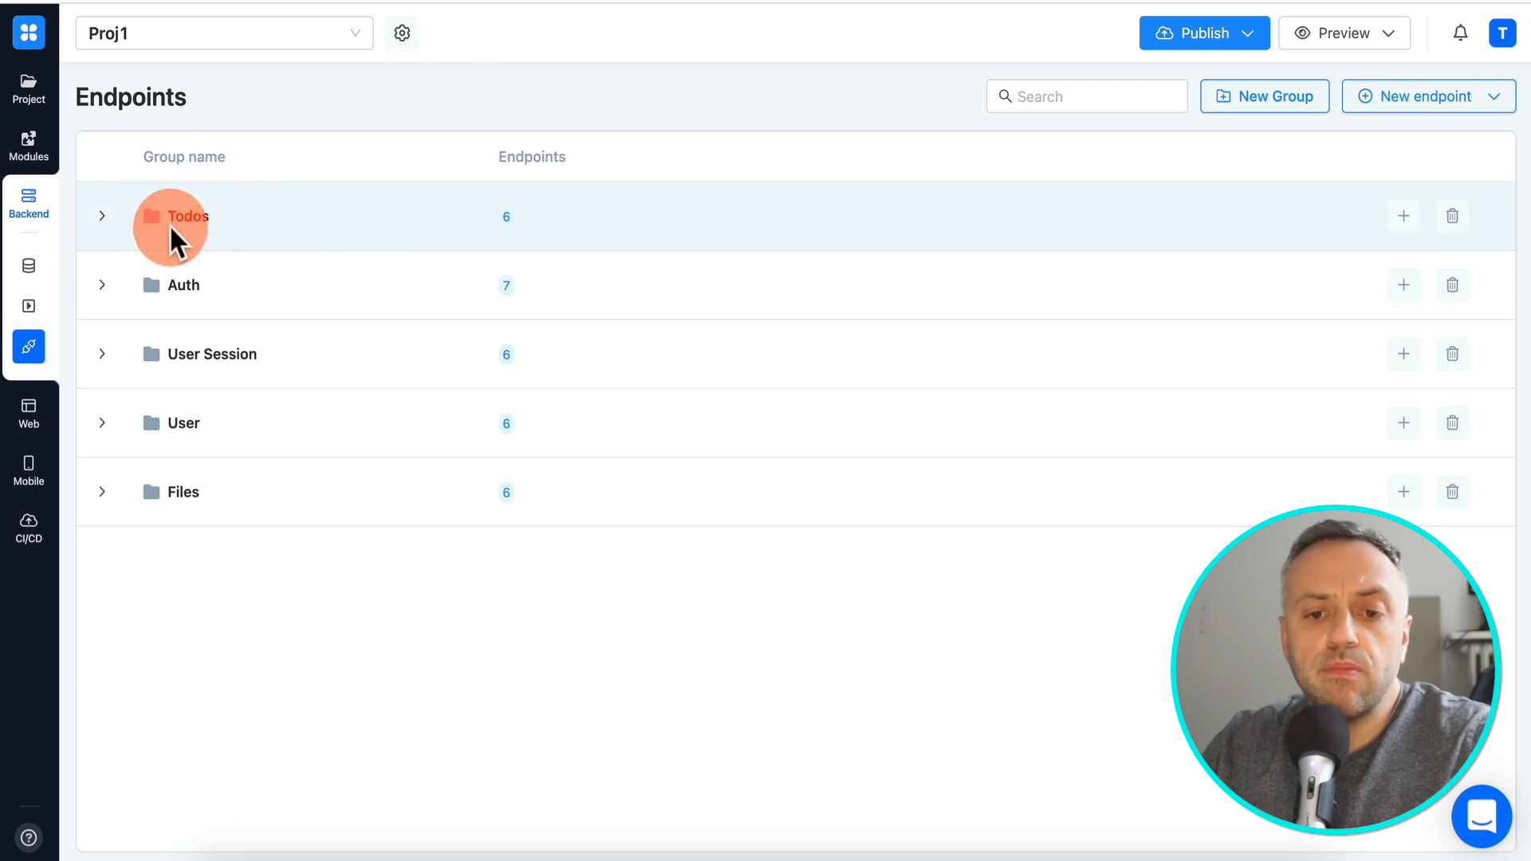
left_click(102, 215)
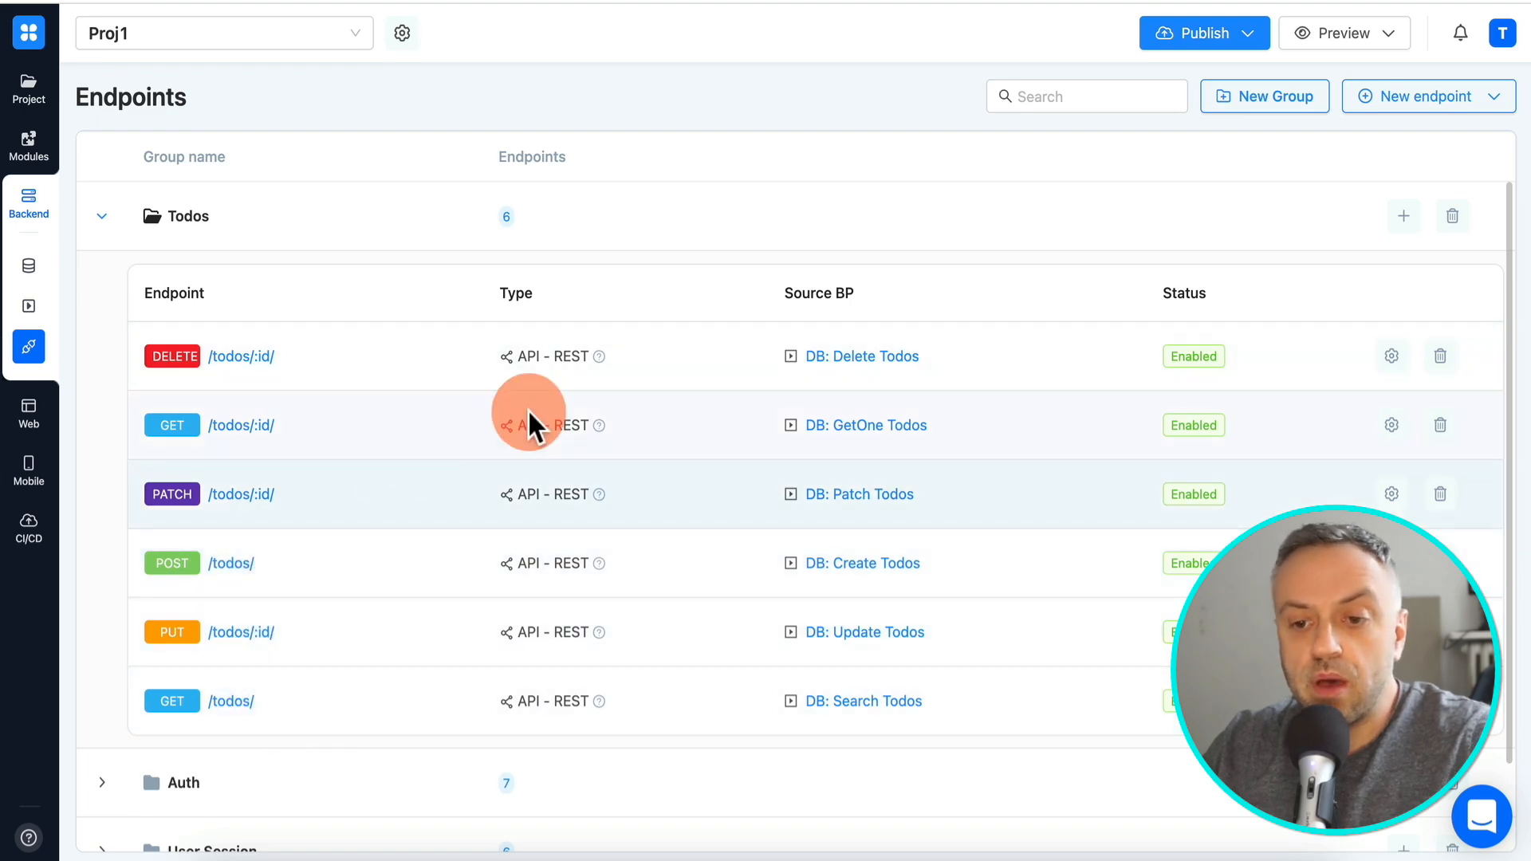
left_click(1393, 357)
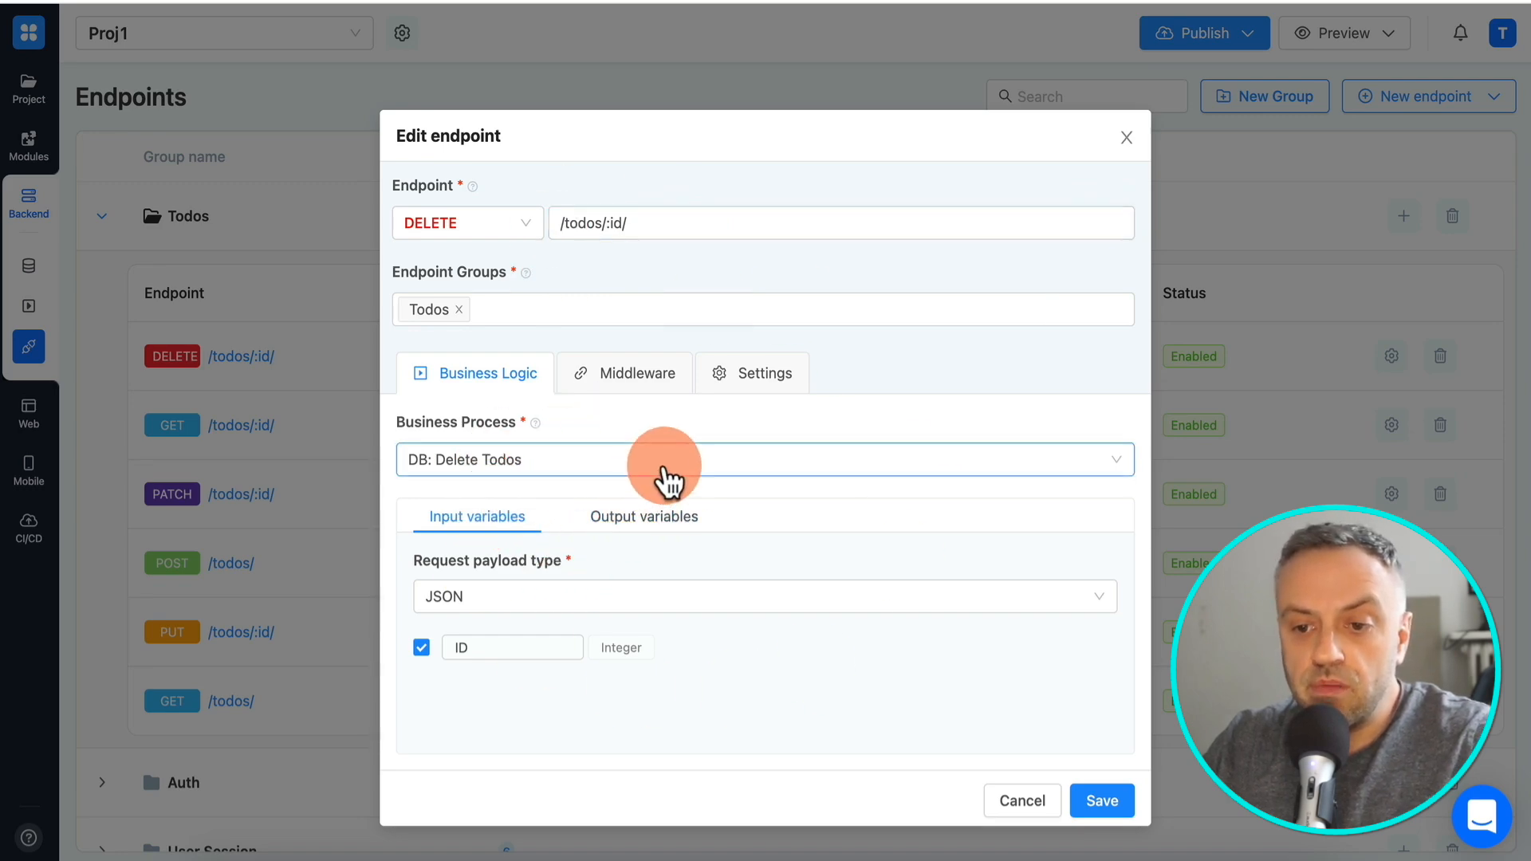
left_click(649, 522)
left_click(505, 526)
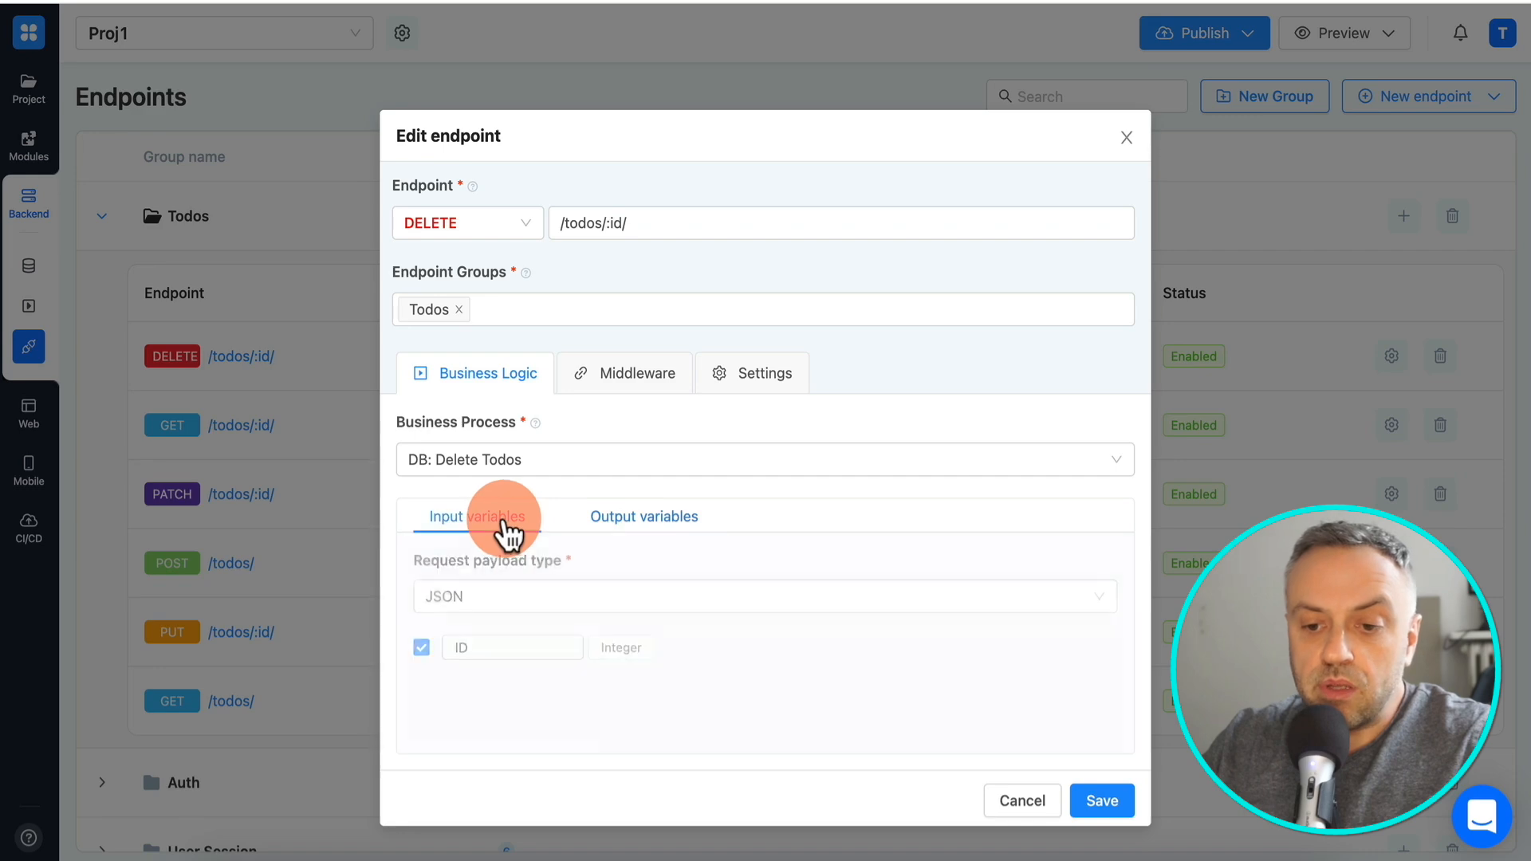
left_click(1000, 800)
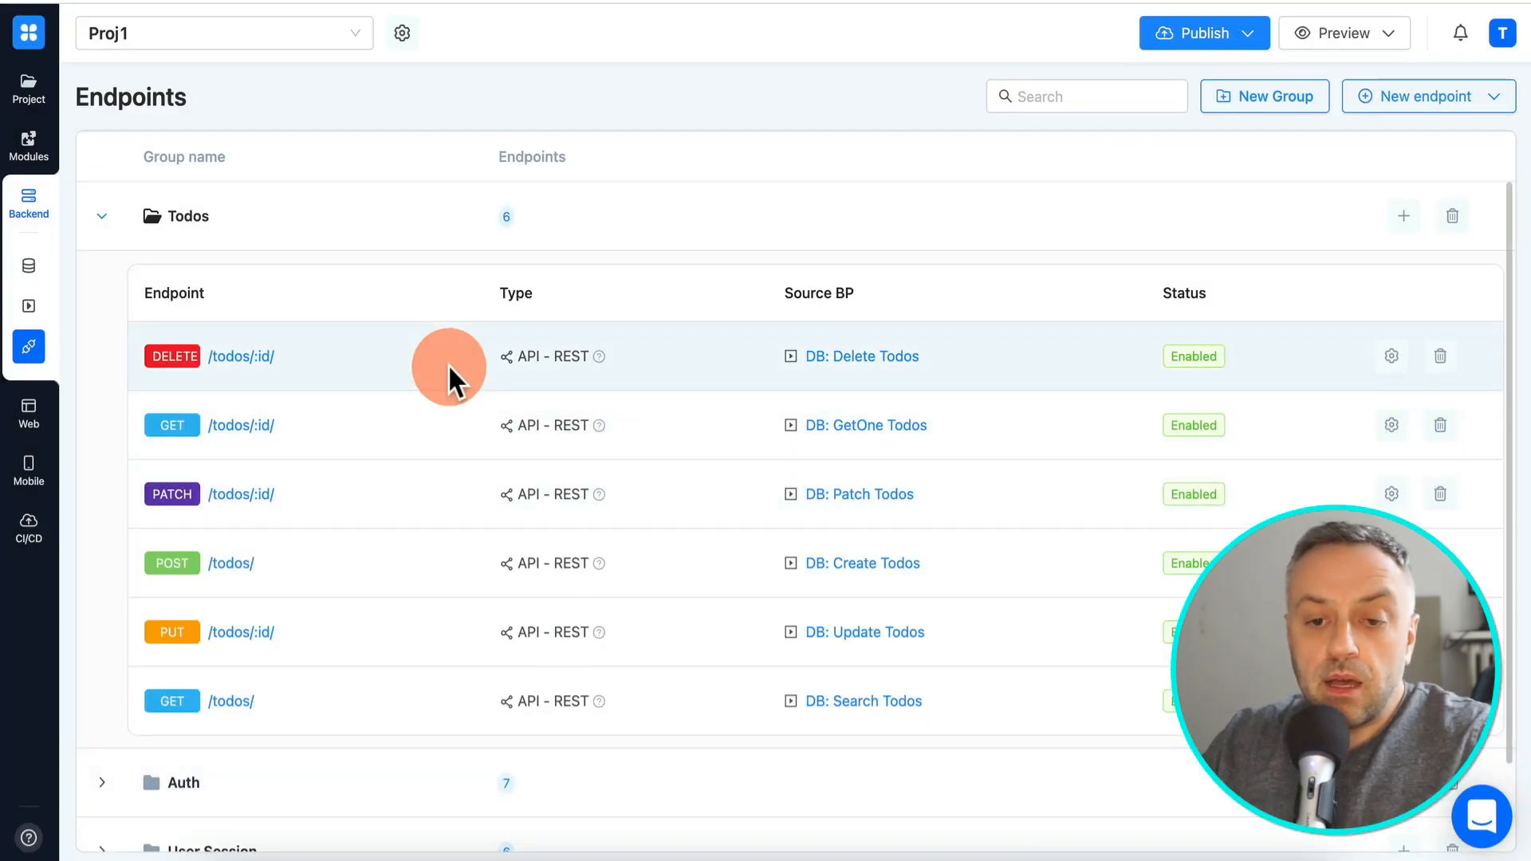
- Open the Admin Panel web application in the designer and display its Todos page
left_click(32, 415)
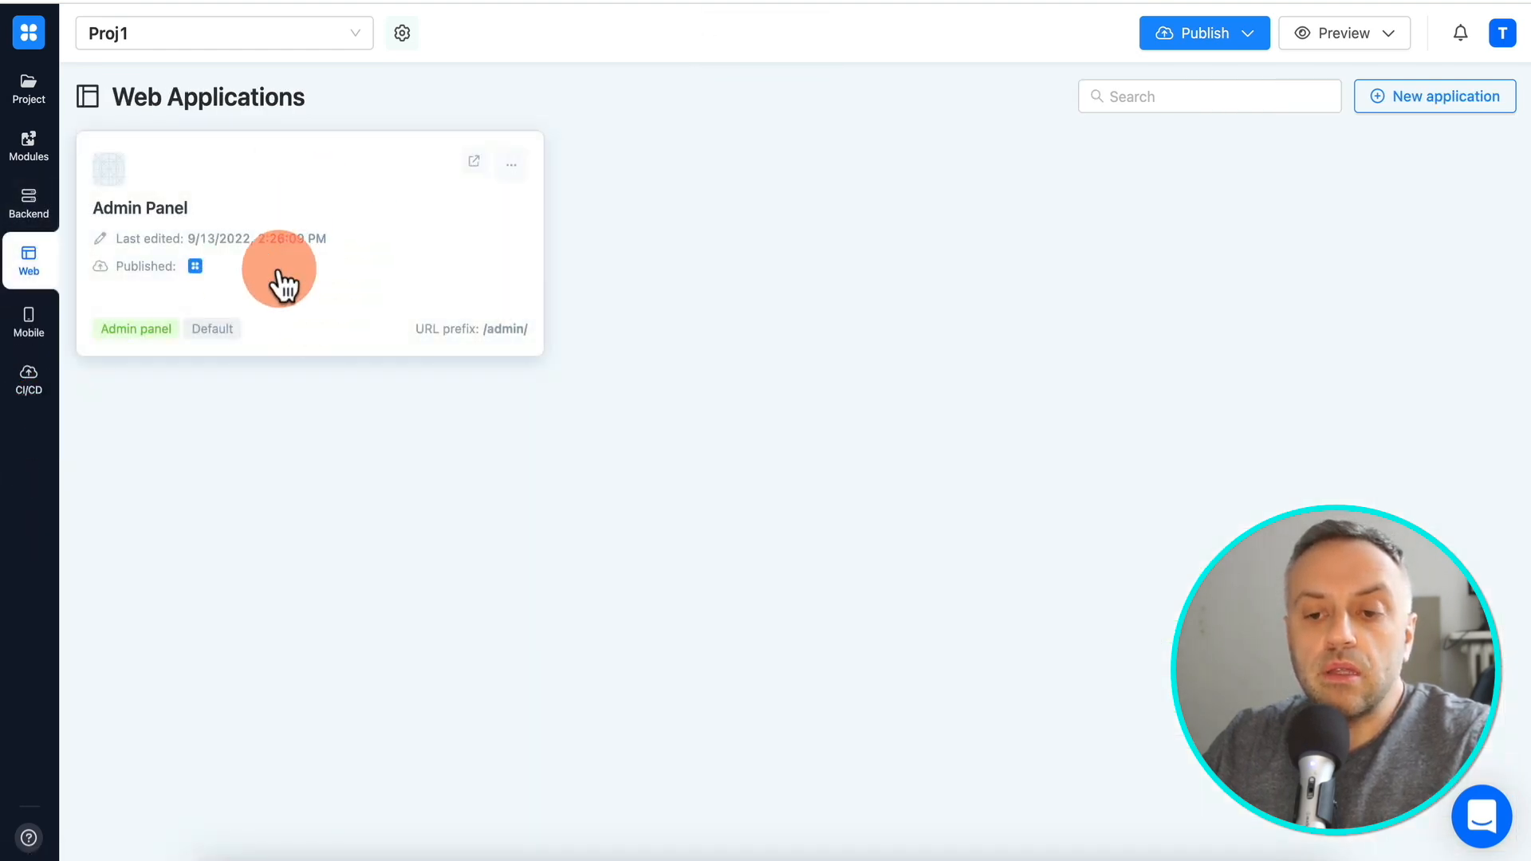
left_click(387, 232)
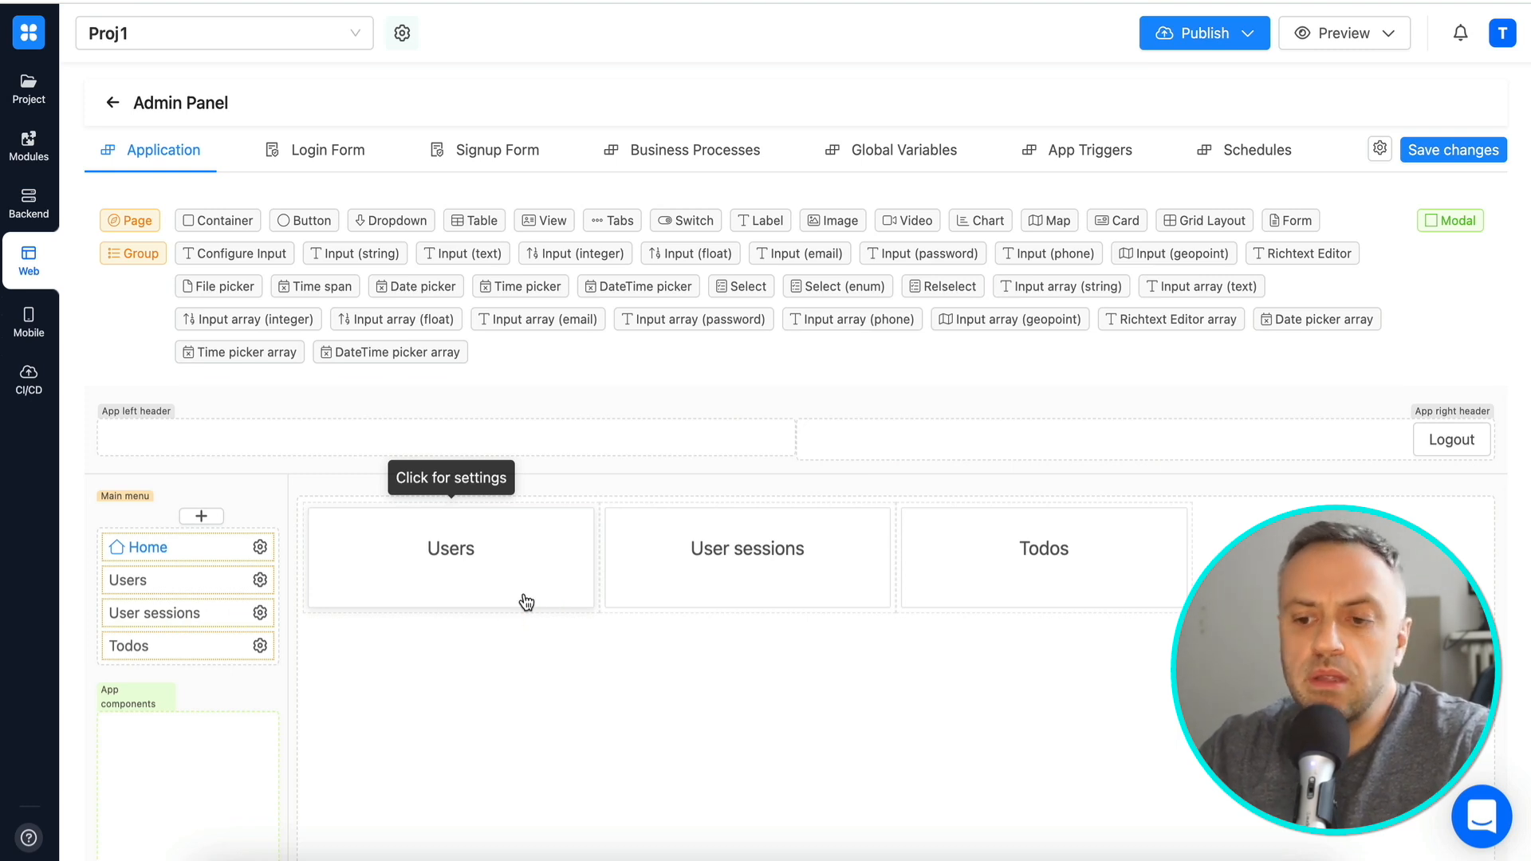
left_click(183, 652)
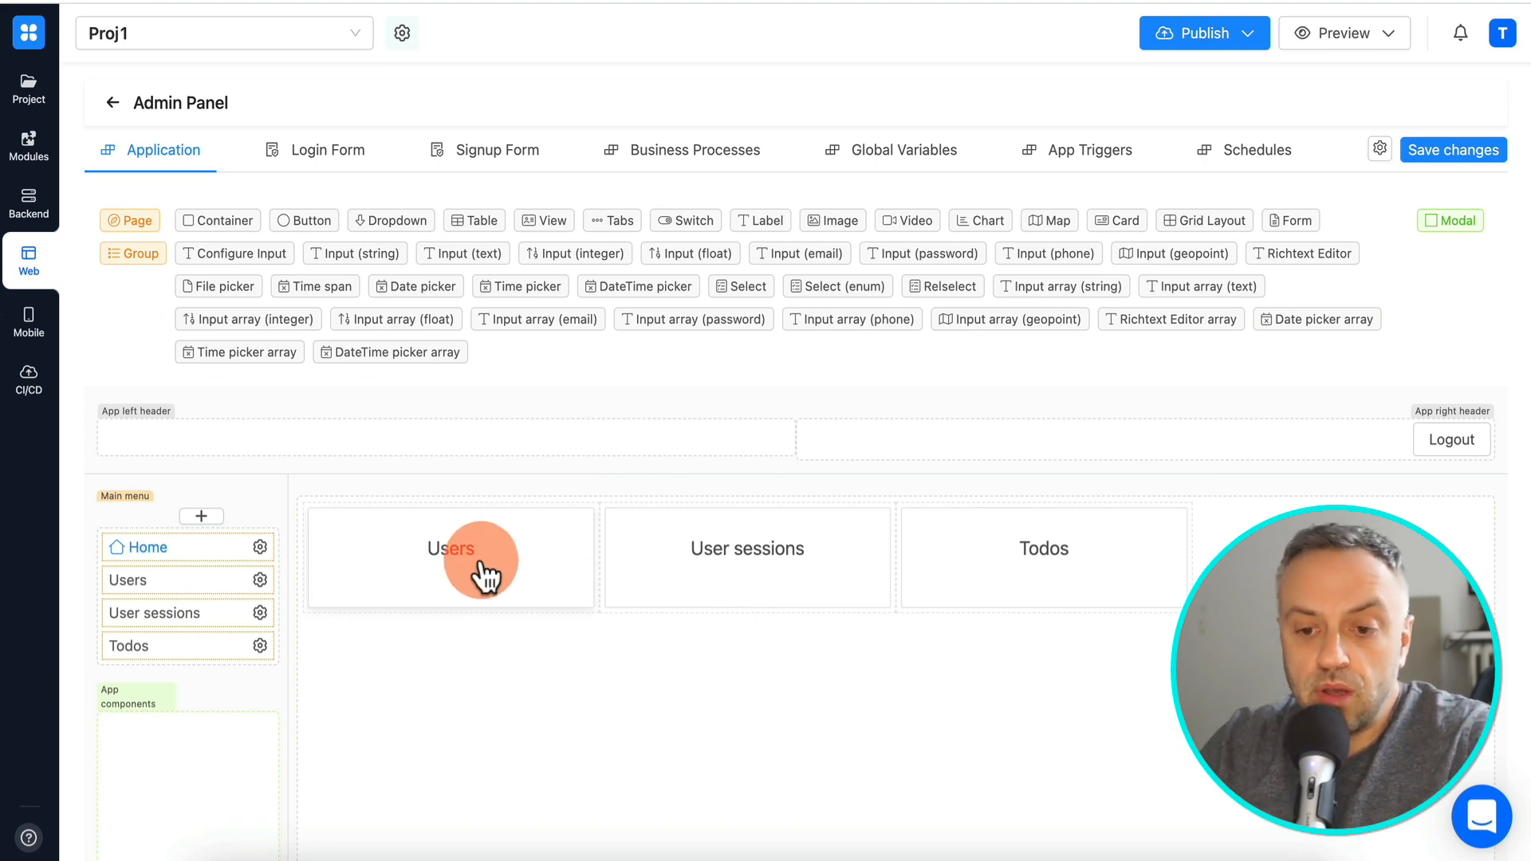
left_click(209, 652)
scroll(598, 490, "down", 3)
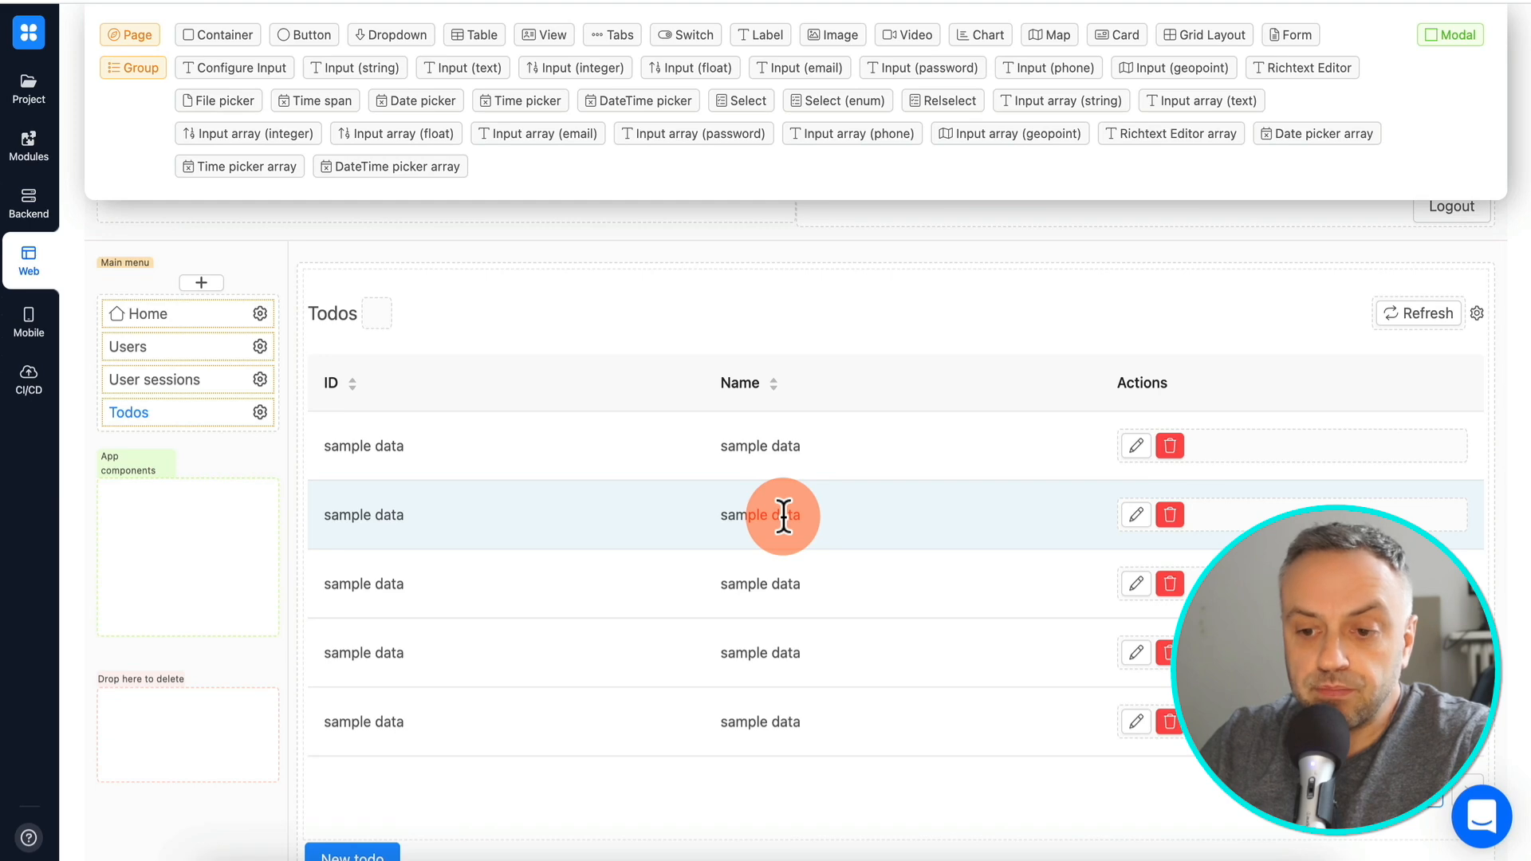
- Inspect the workflow settings of the Todos table's Refresh button without changing them
left_click(1433, 327)
left_click(757, 312)
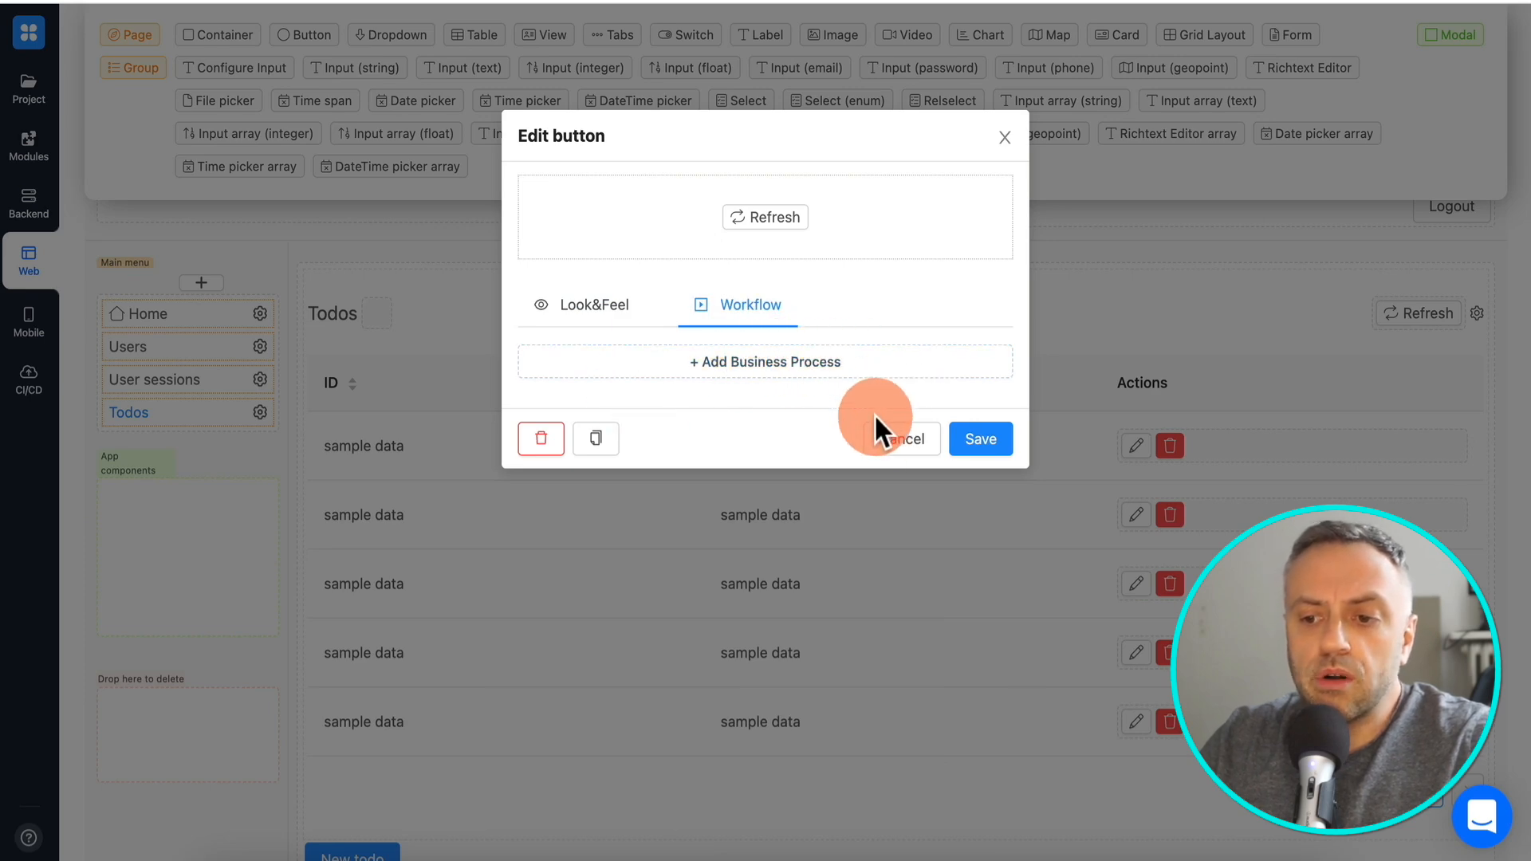
left_click(902, 439)
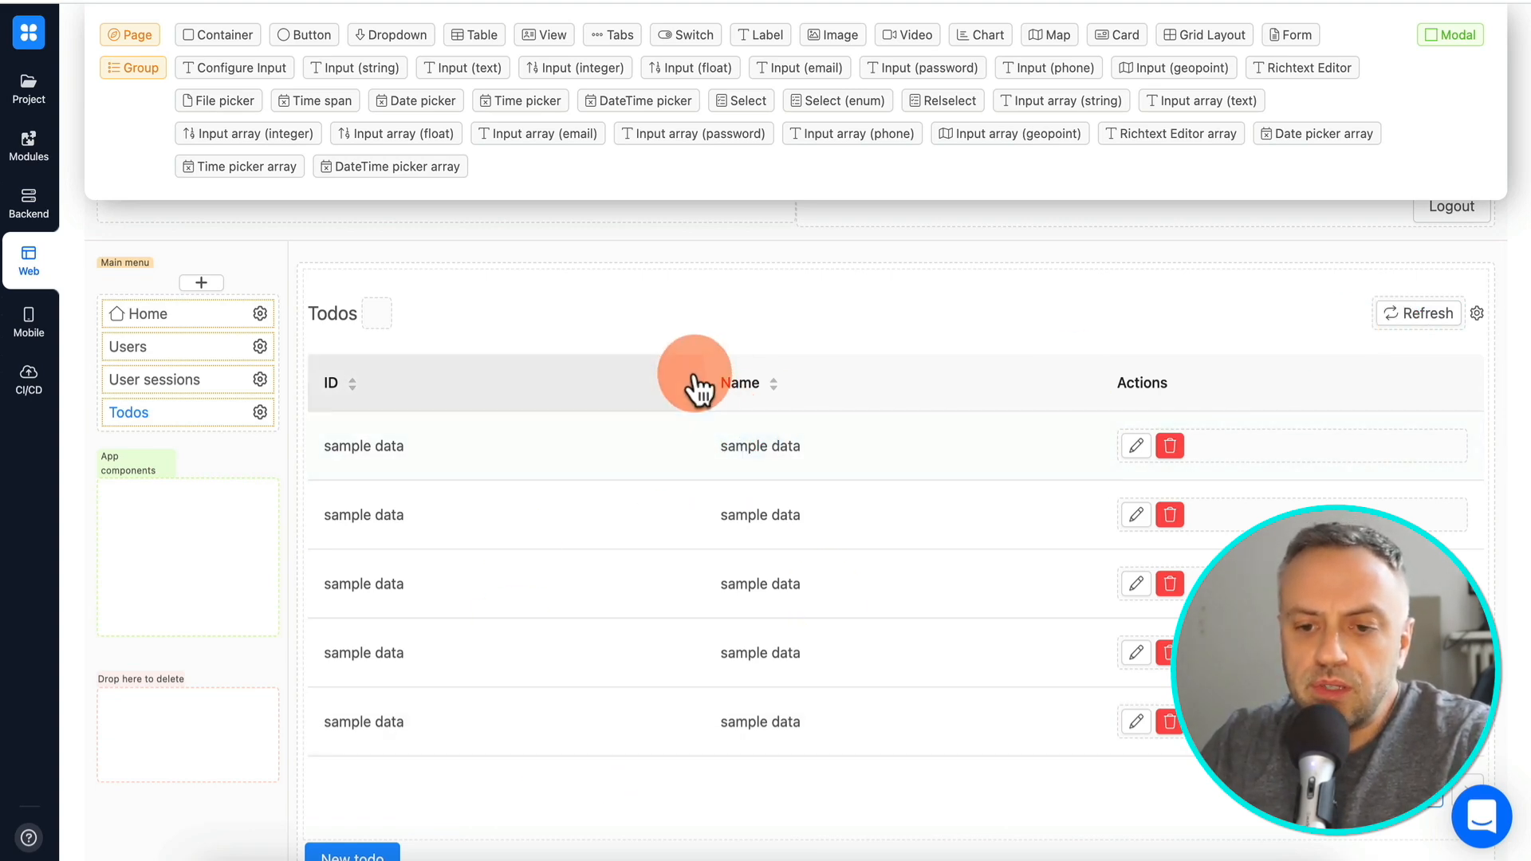
- Examine the Todos table's look, data source columns and workflow settings without changing them
scroll(865, 303, "down", 2)
scroll(1504, 423, "up", 2)
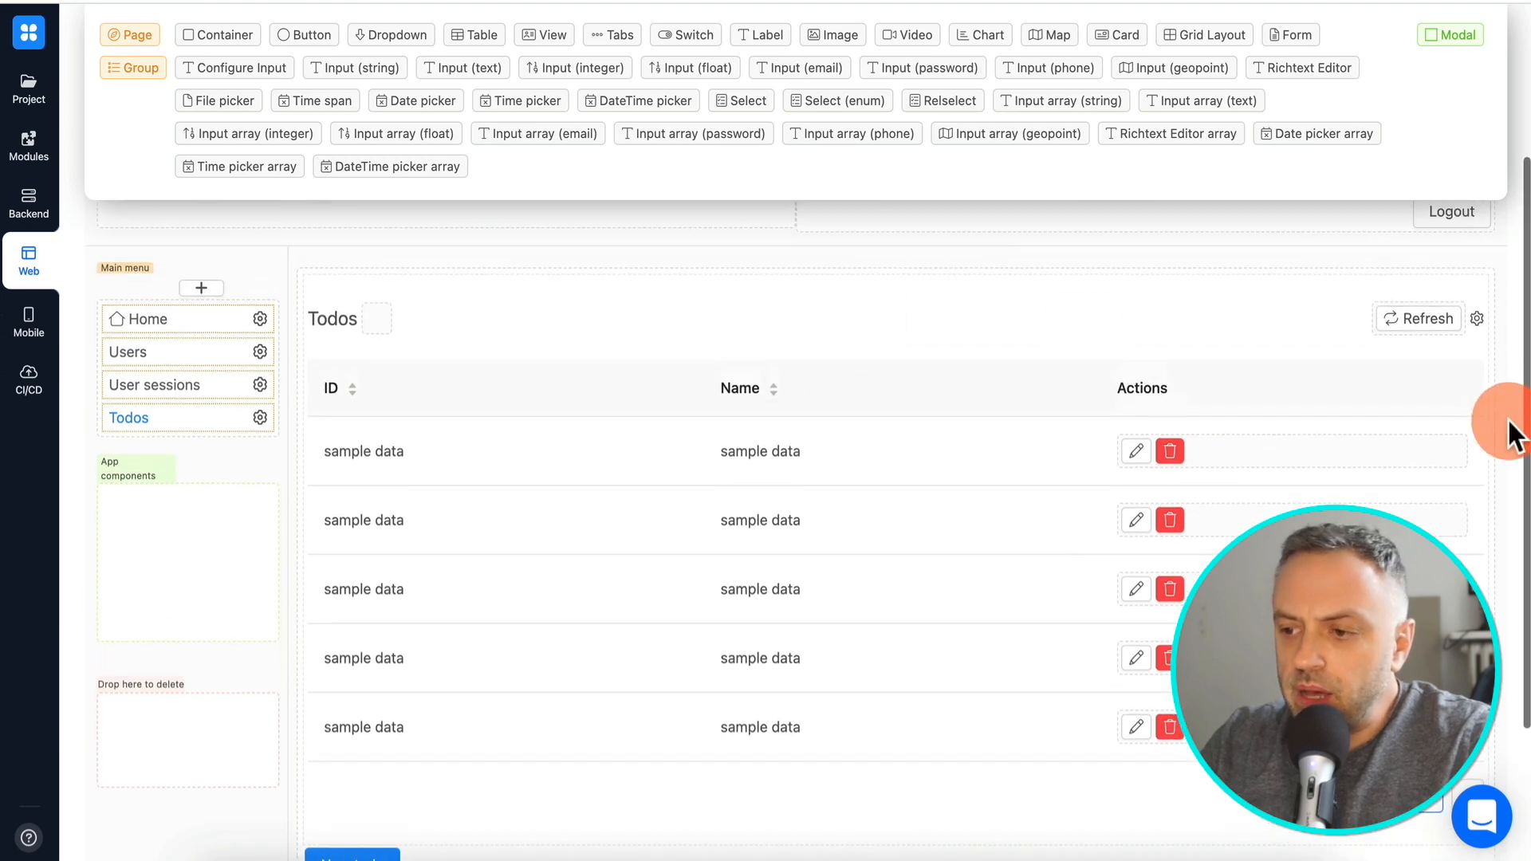
left_click(1477, 320)
left_click(657, 558)
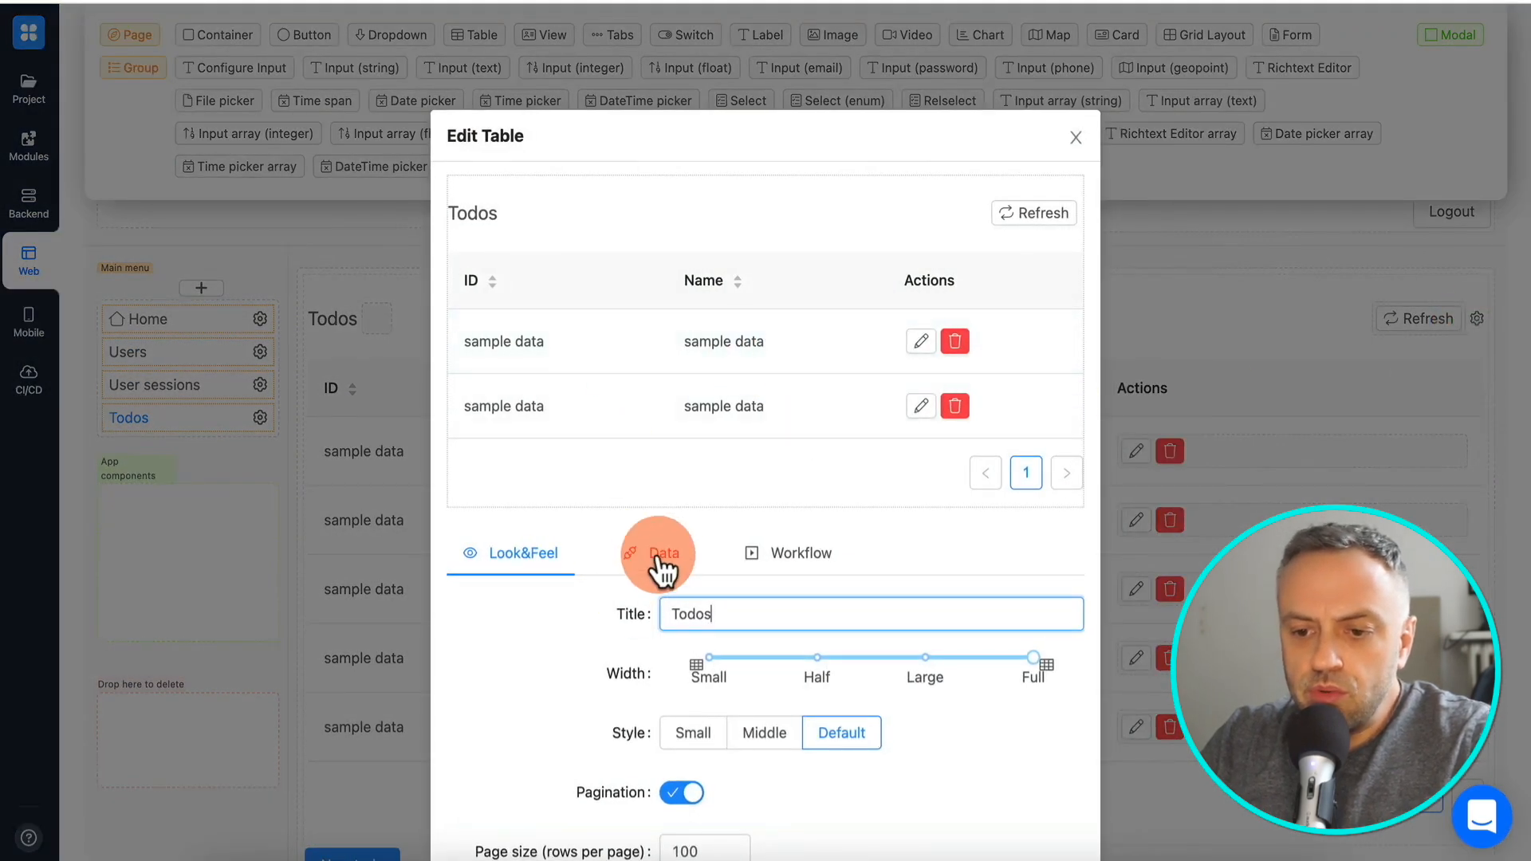
scroll(606, 682, "down", 2)
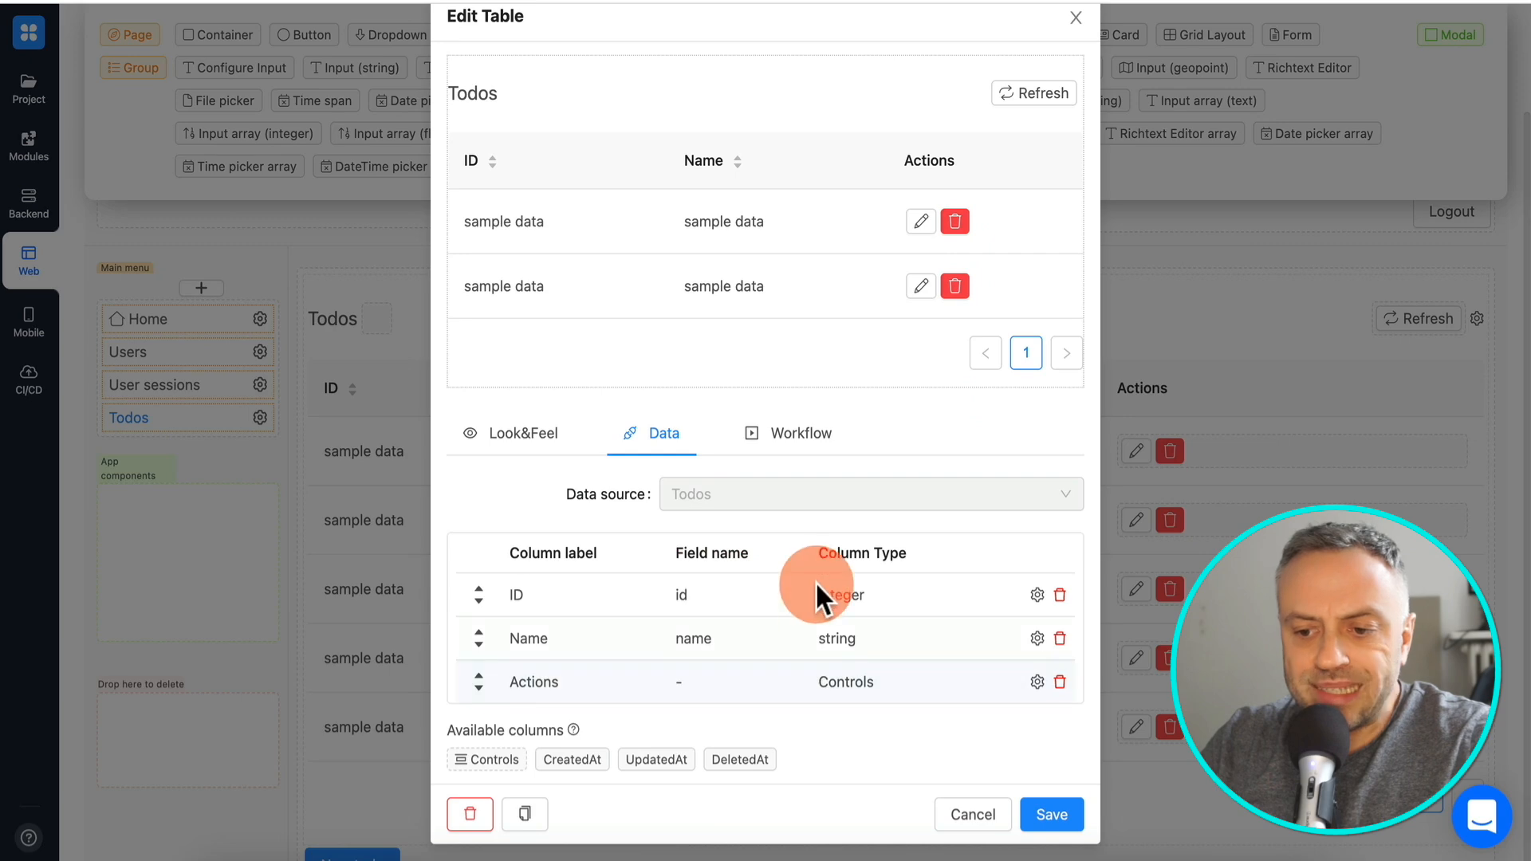
left_click(805, 433)
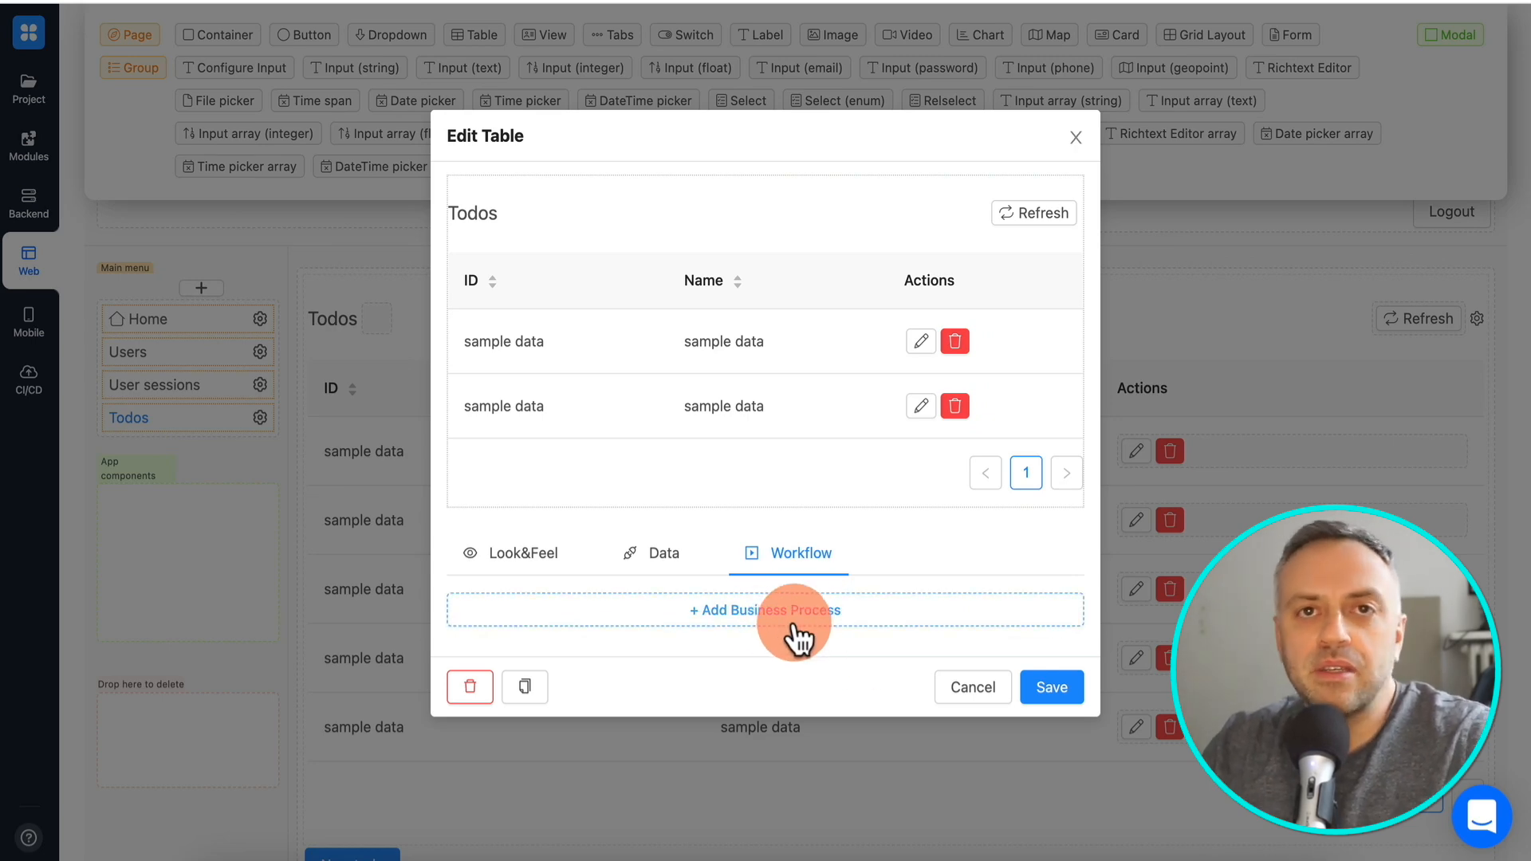
left_click(977, 690)
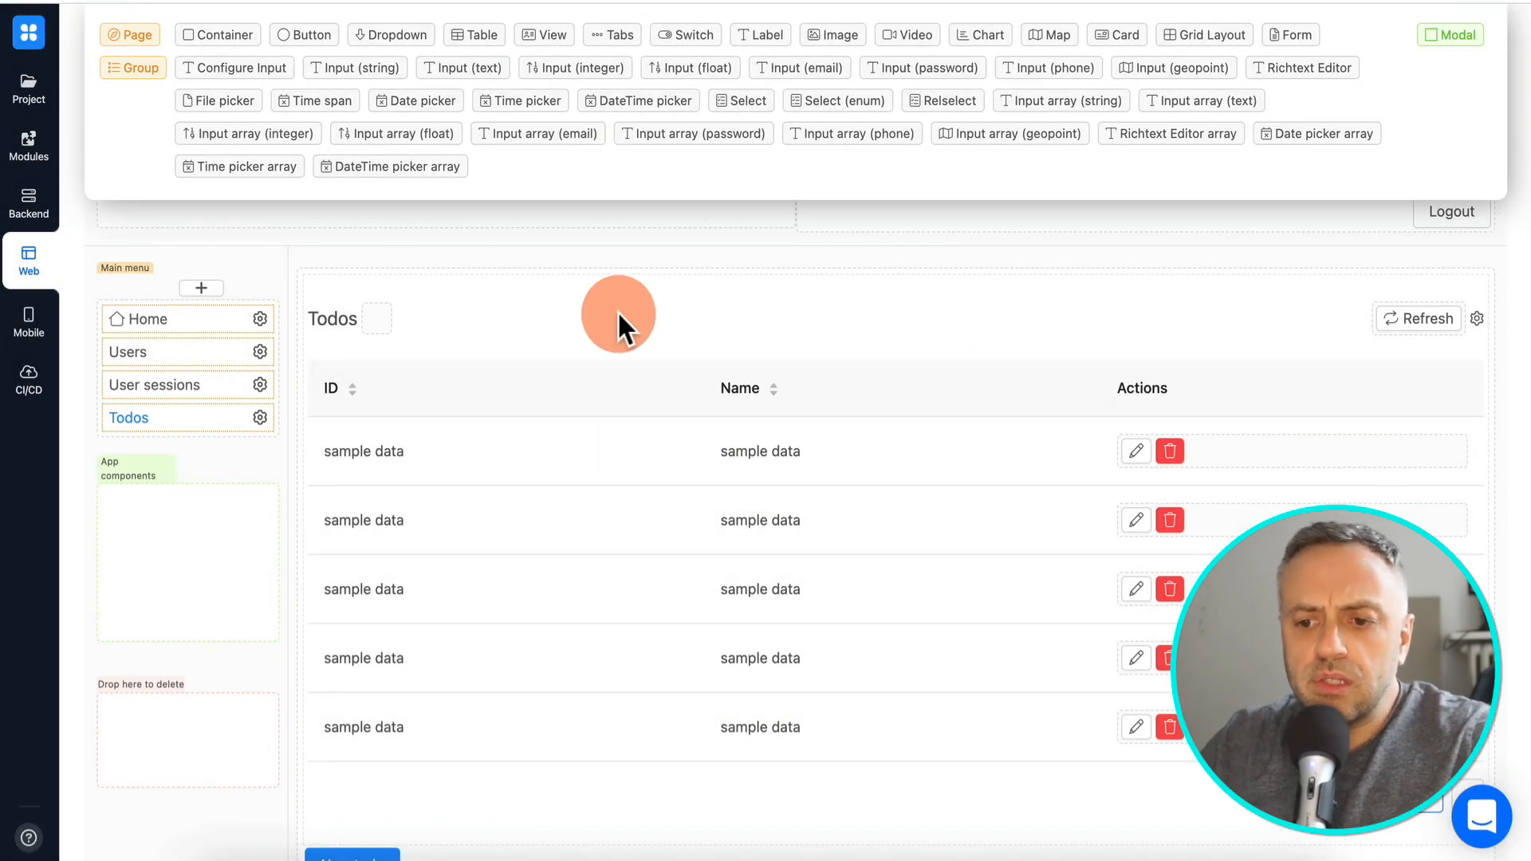
scroll(617, 309, "up", 3)
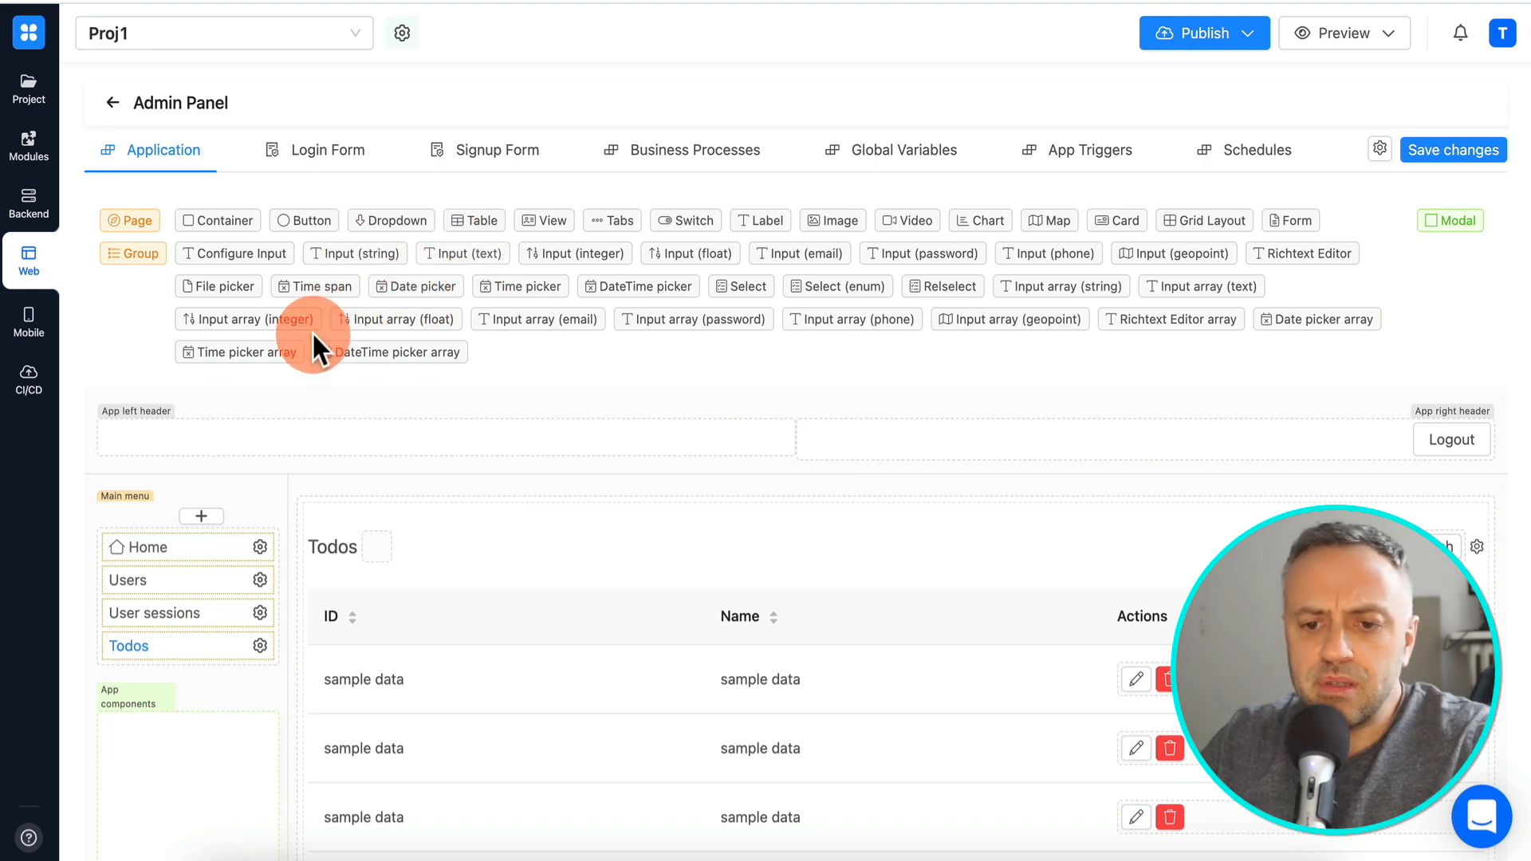
- Inspect the look and workflow settings of the Todos page's New todo button without changing them
scroll(538, 595, "down", 5)
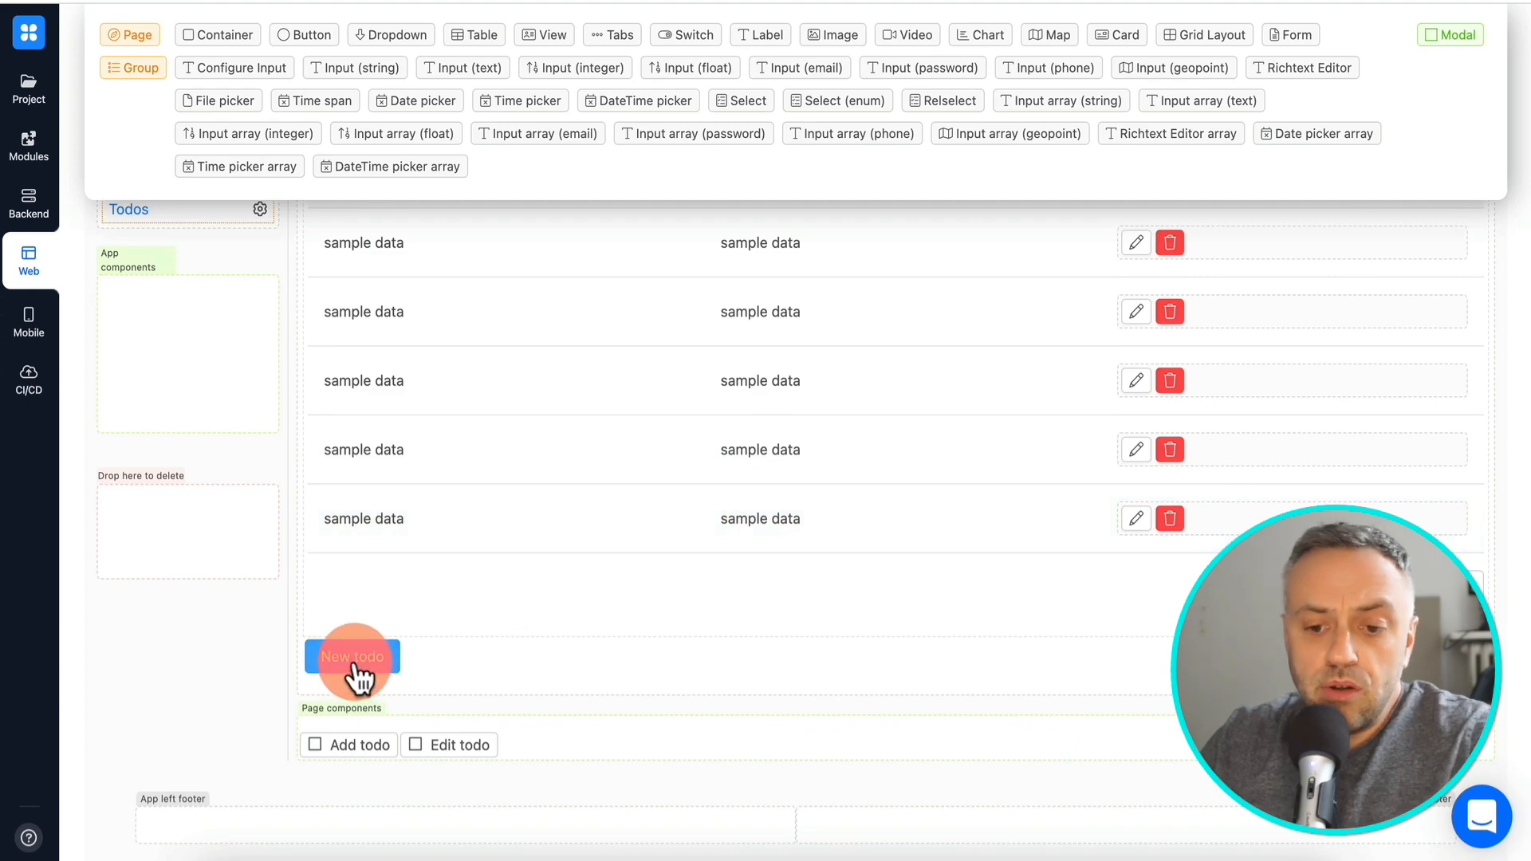
left_click(373, 663)
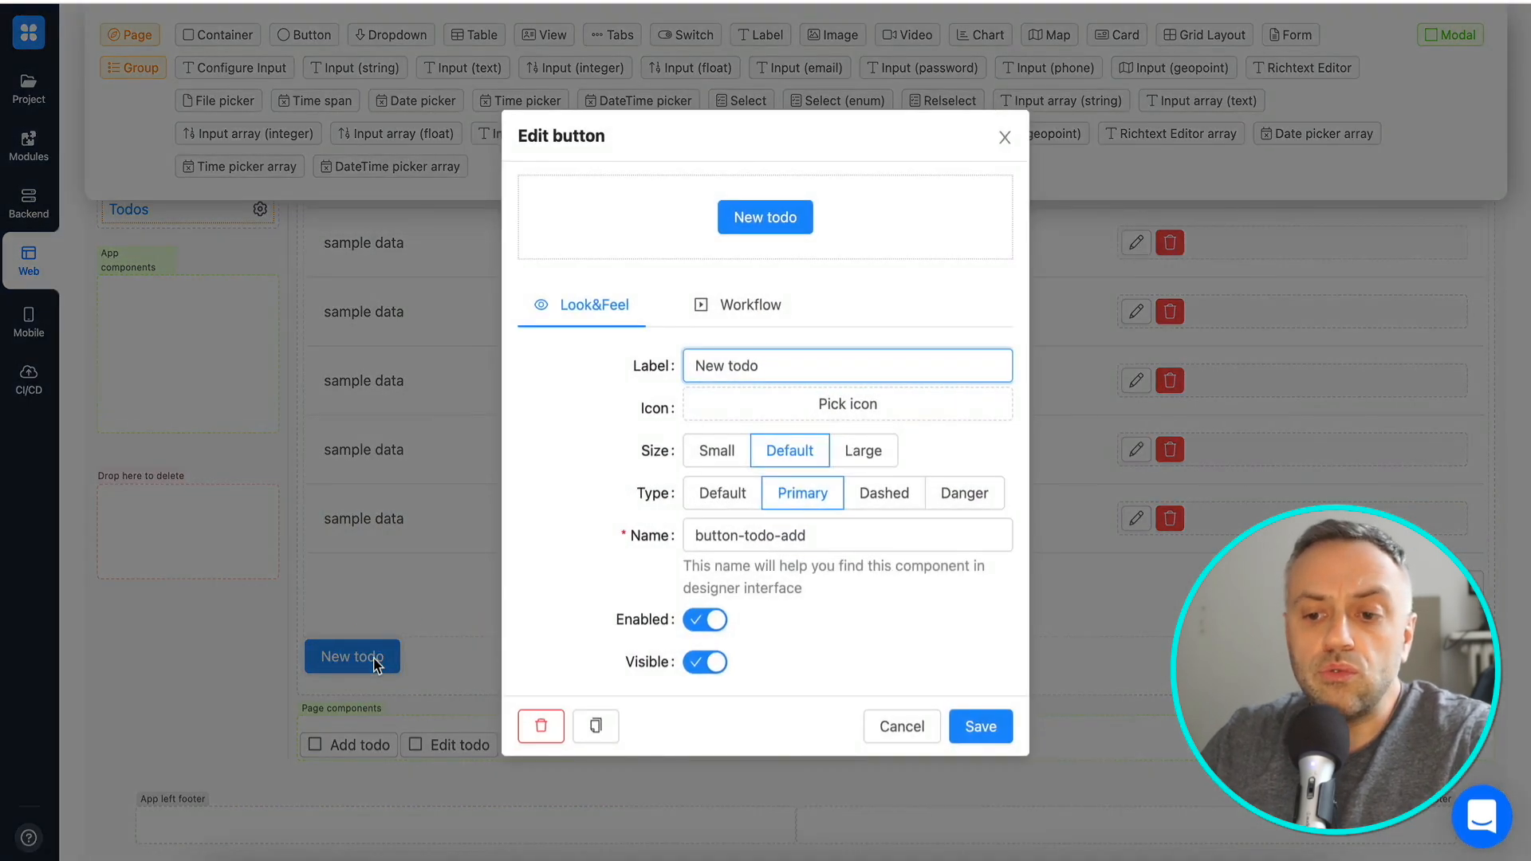
left_click(756, 311)
left_click(896, 442)
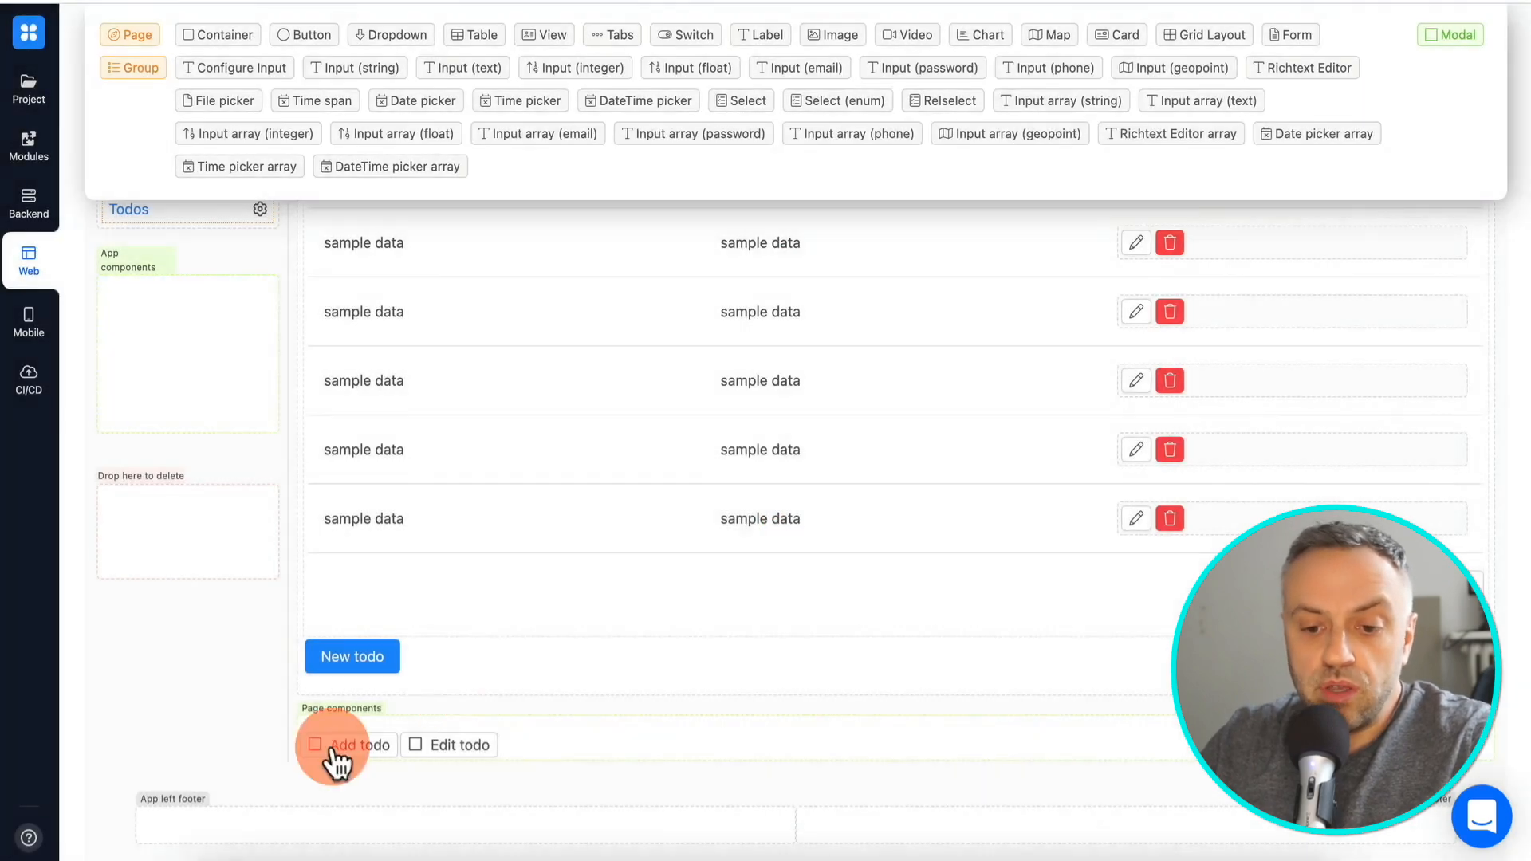
- Inspect the design and workflow settings of the Add todo modal without changing them
left_click(358, 745)
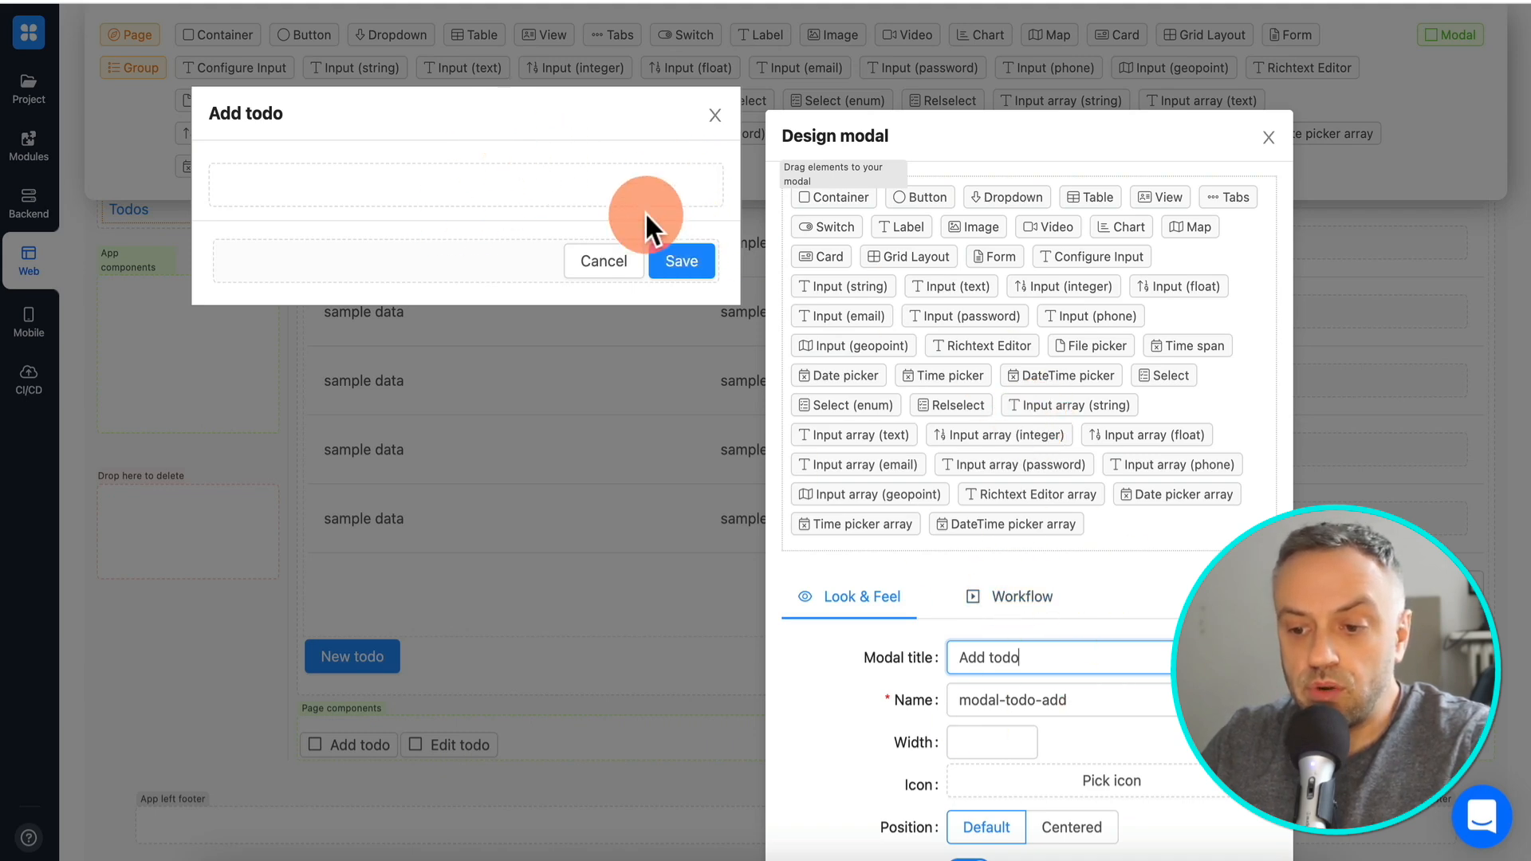
left_click(1026, 598)
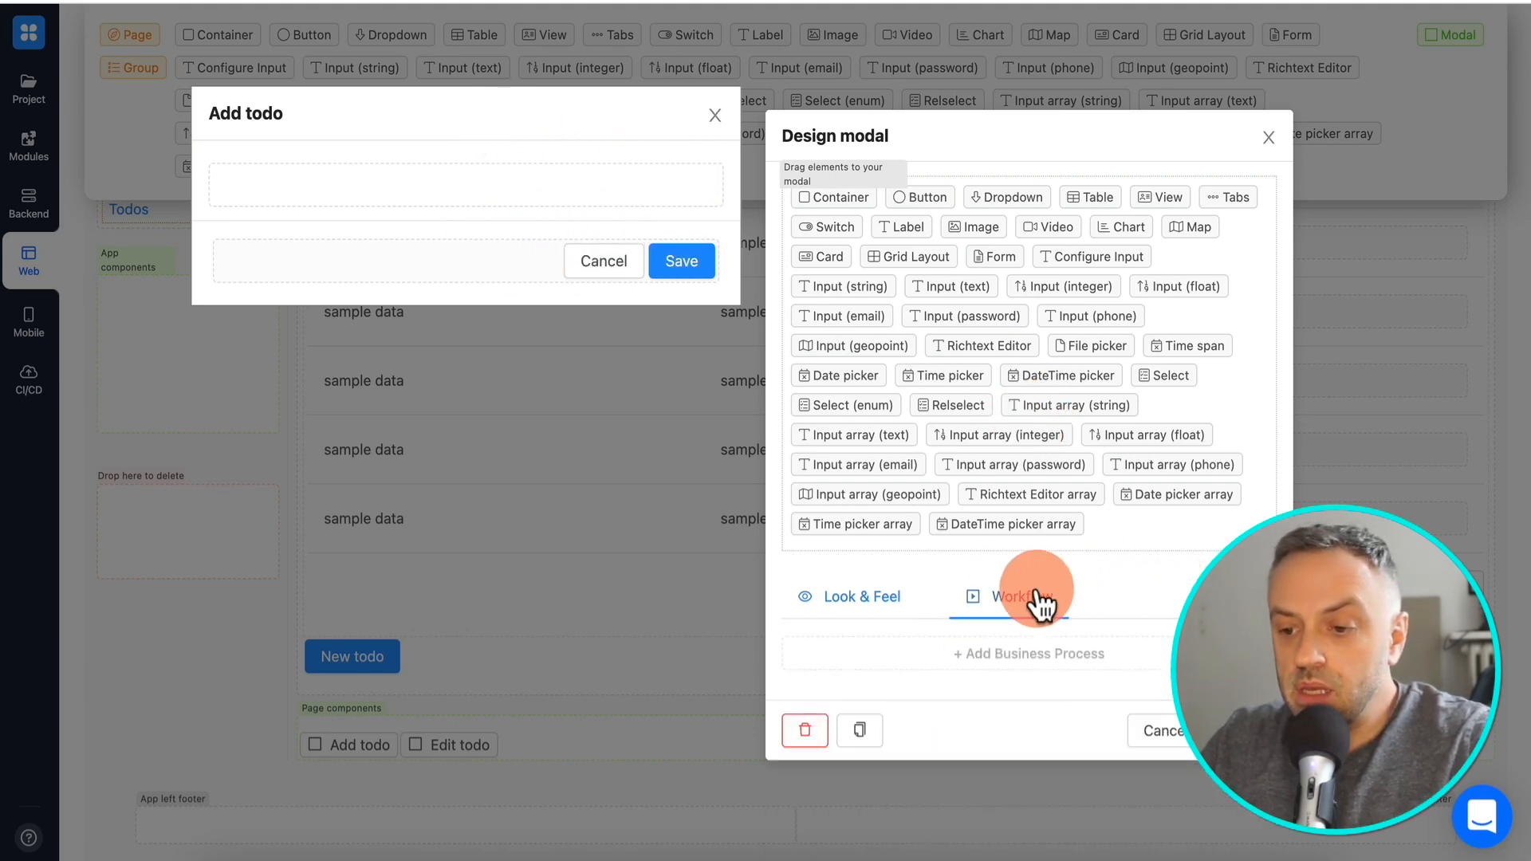
left_click(1181, 740)
scroll(589, 377, "up", 3)
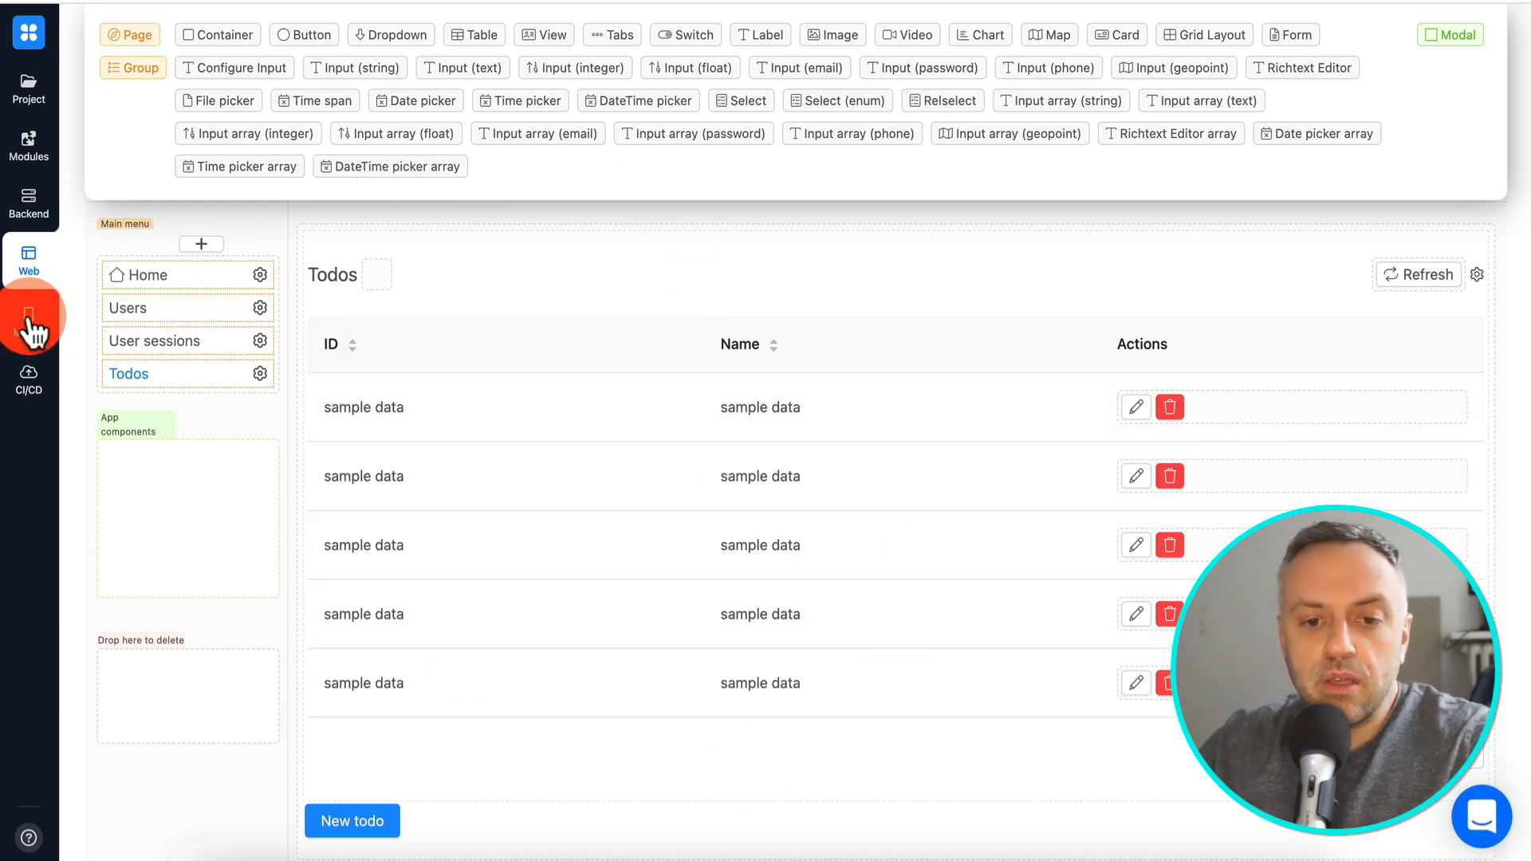
- Return to the web applications list and review the new-application layout templates, including Customer Portal, without creating an application
left_click(37, 263)
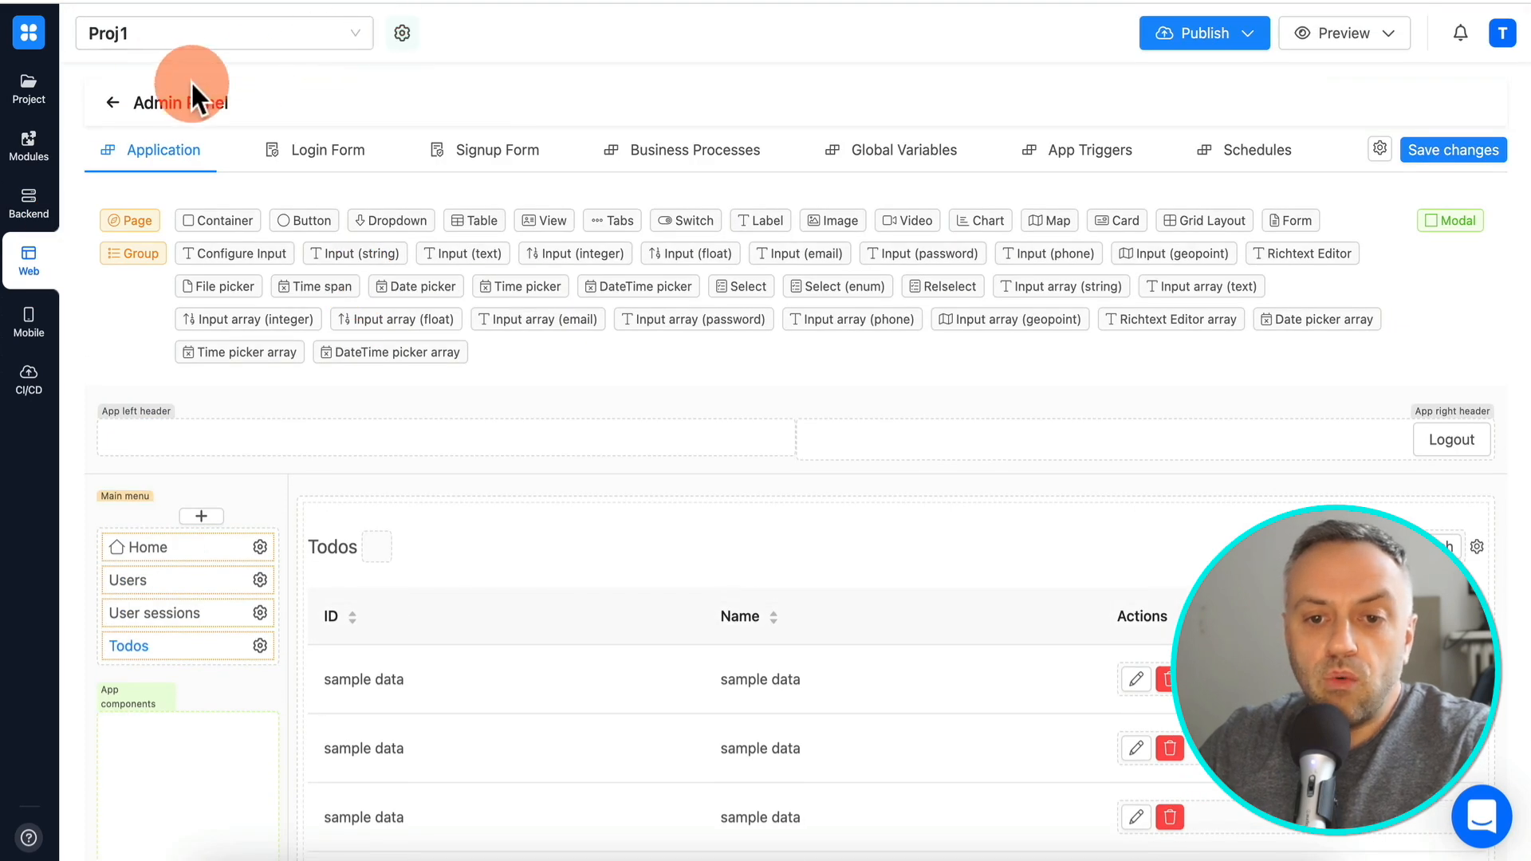
left_click(167, 95)
left_click(113, 102)
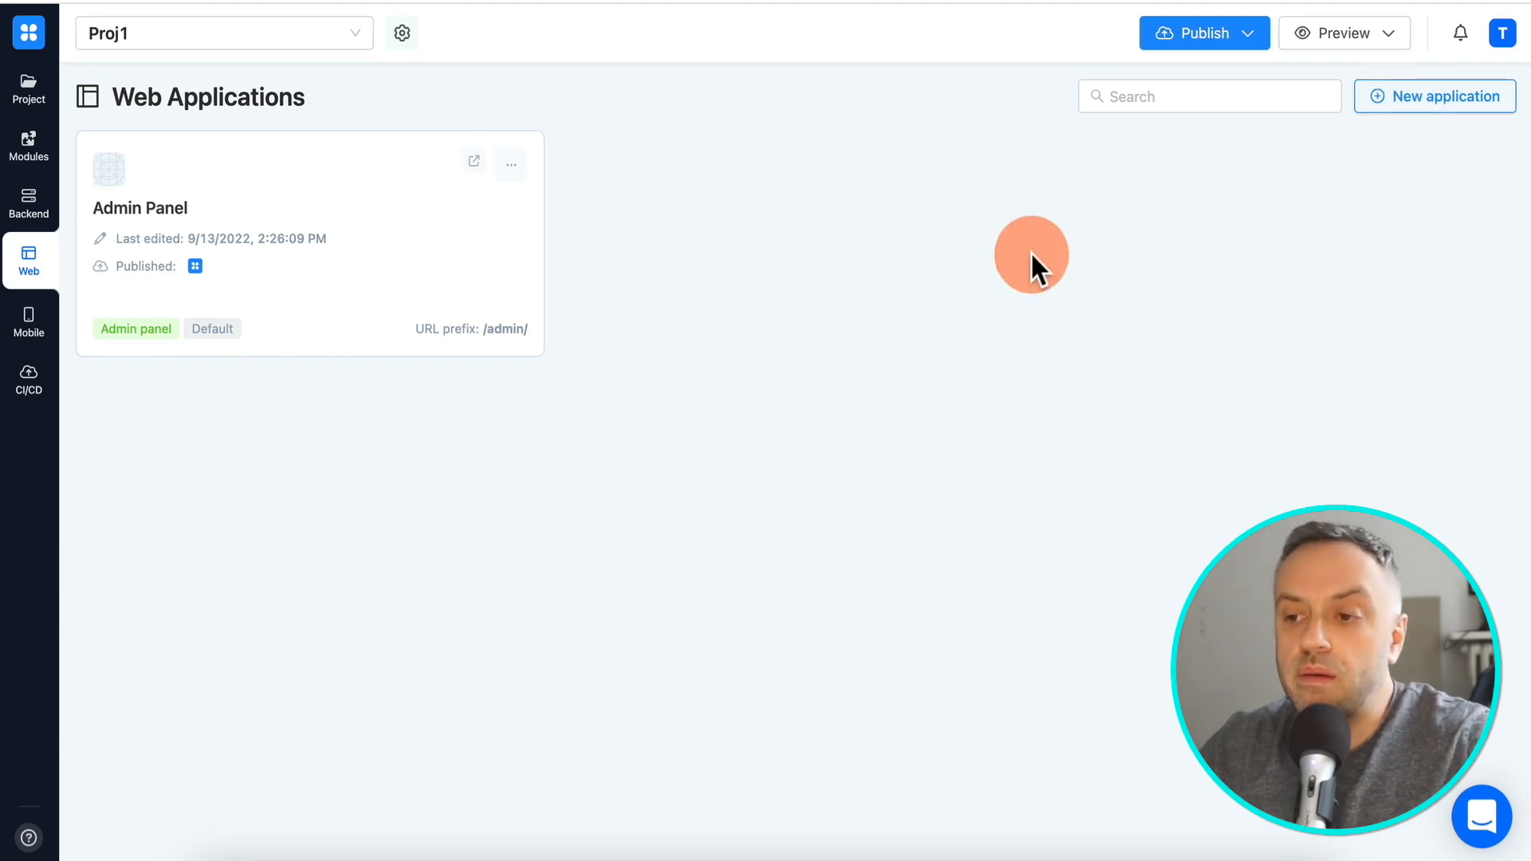
left_click(1427, 97)
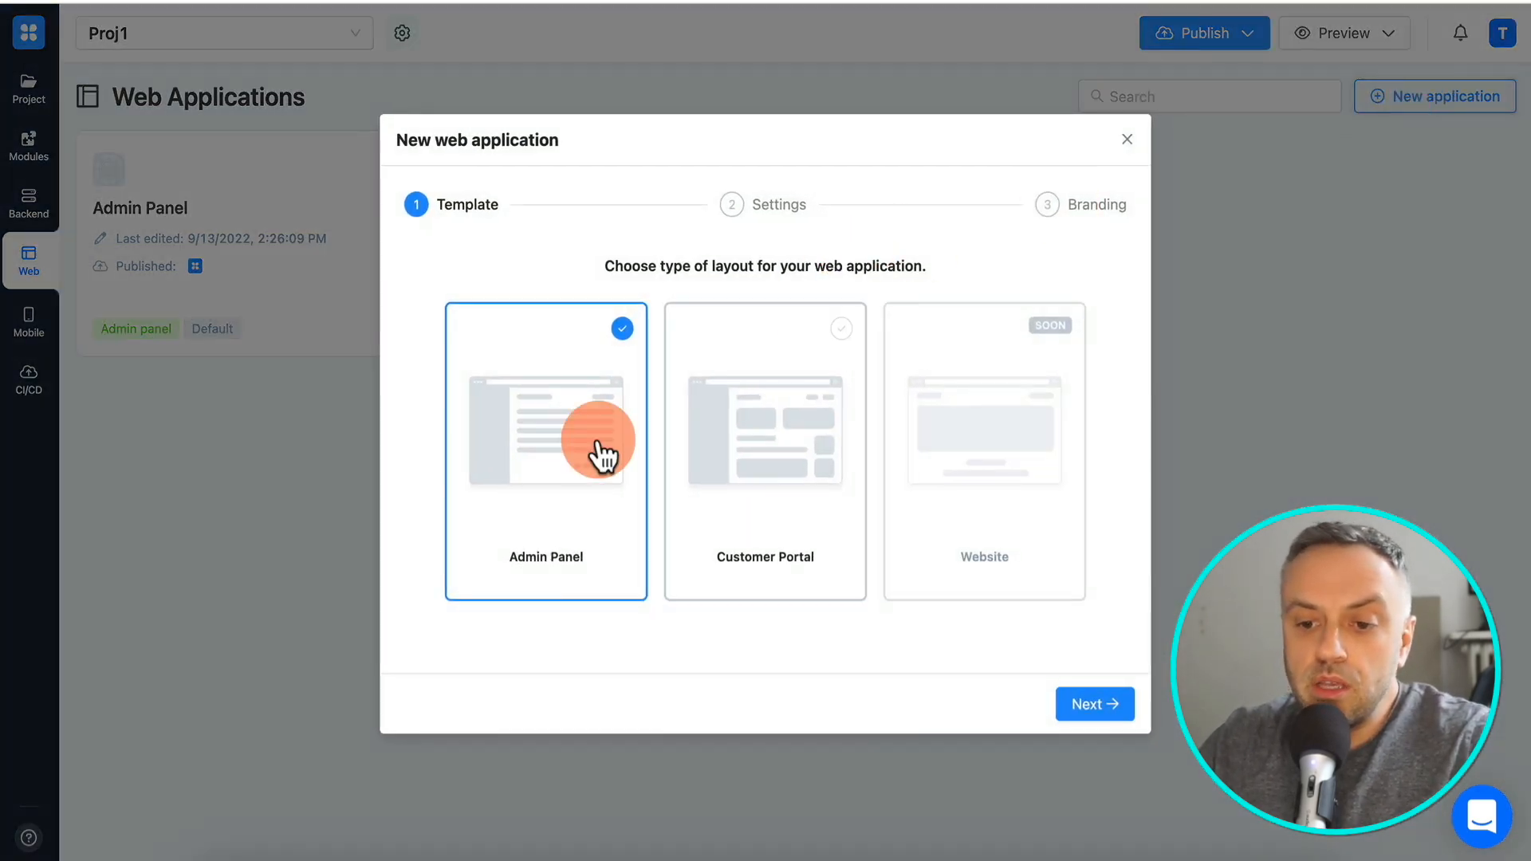
left_click(795, 444)
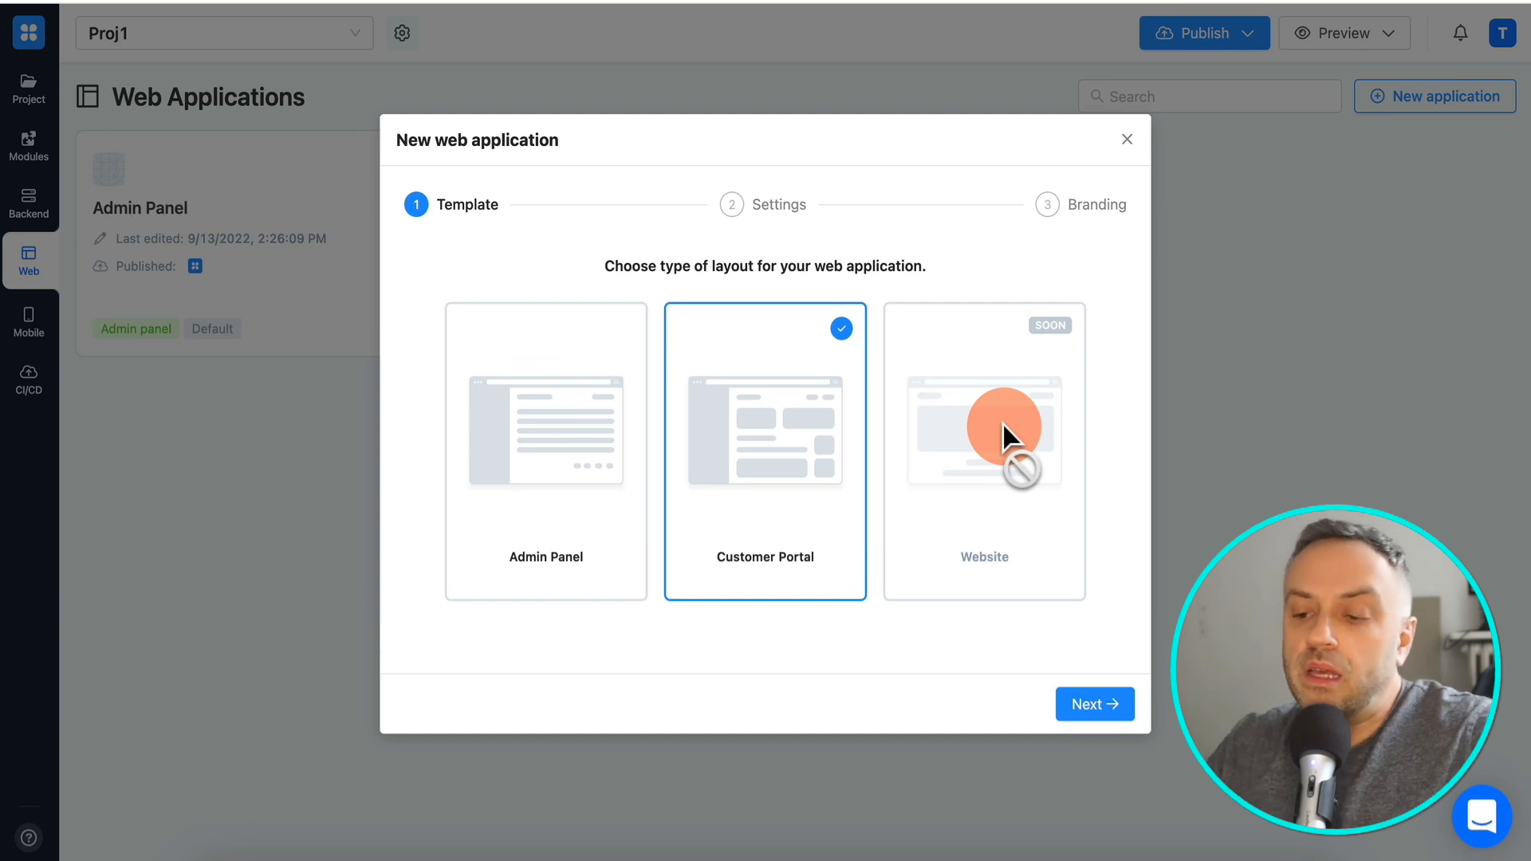
left_click(1127, 142)
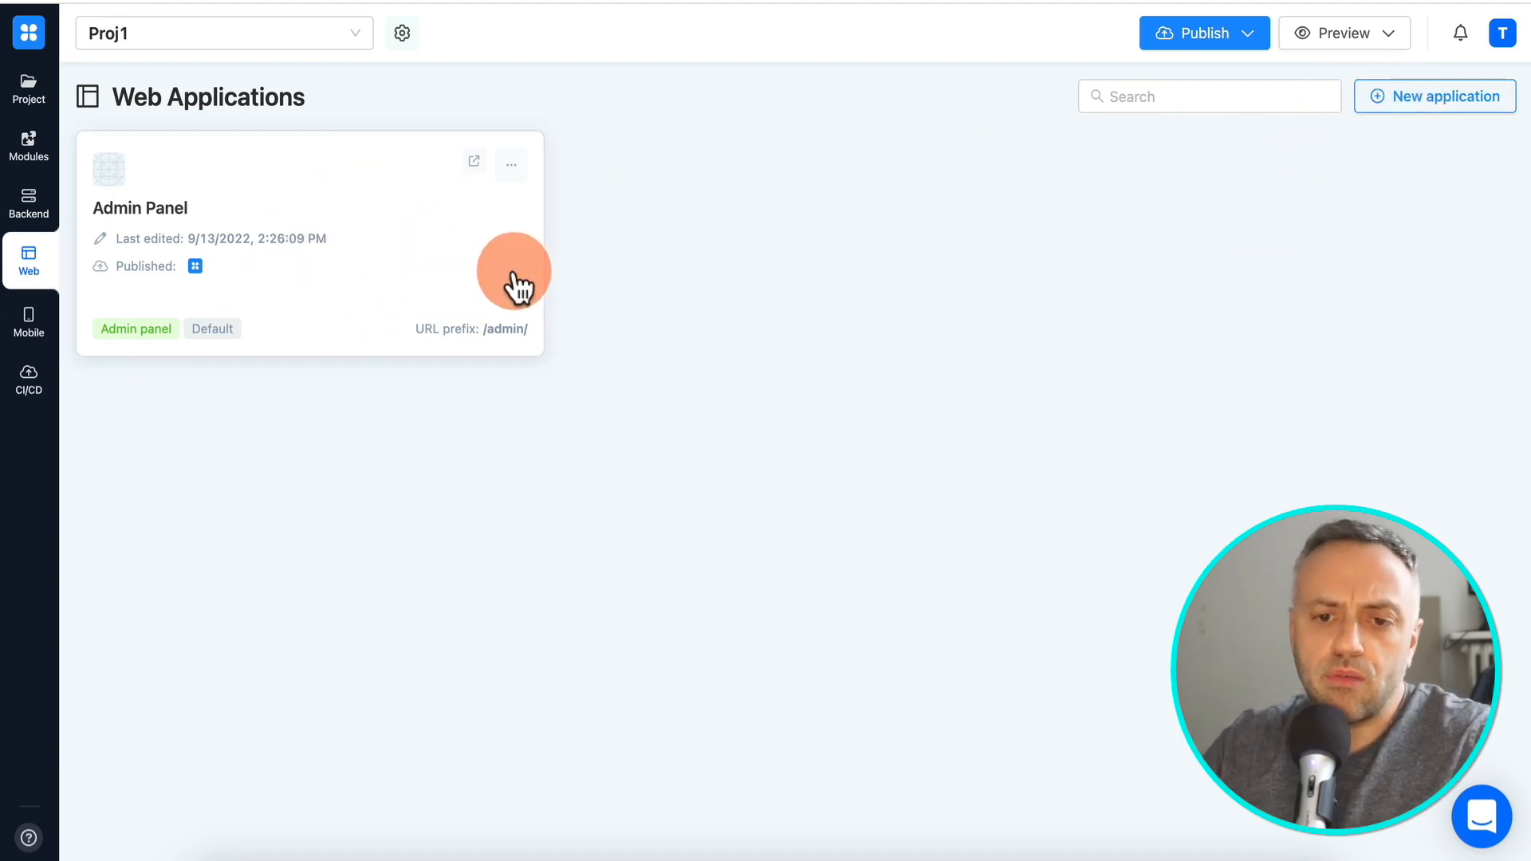
- Start creating a mobile application and install the required Mobile applications module
left_click(31, 320)
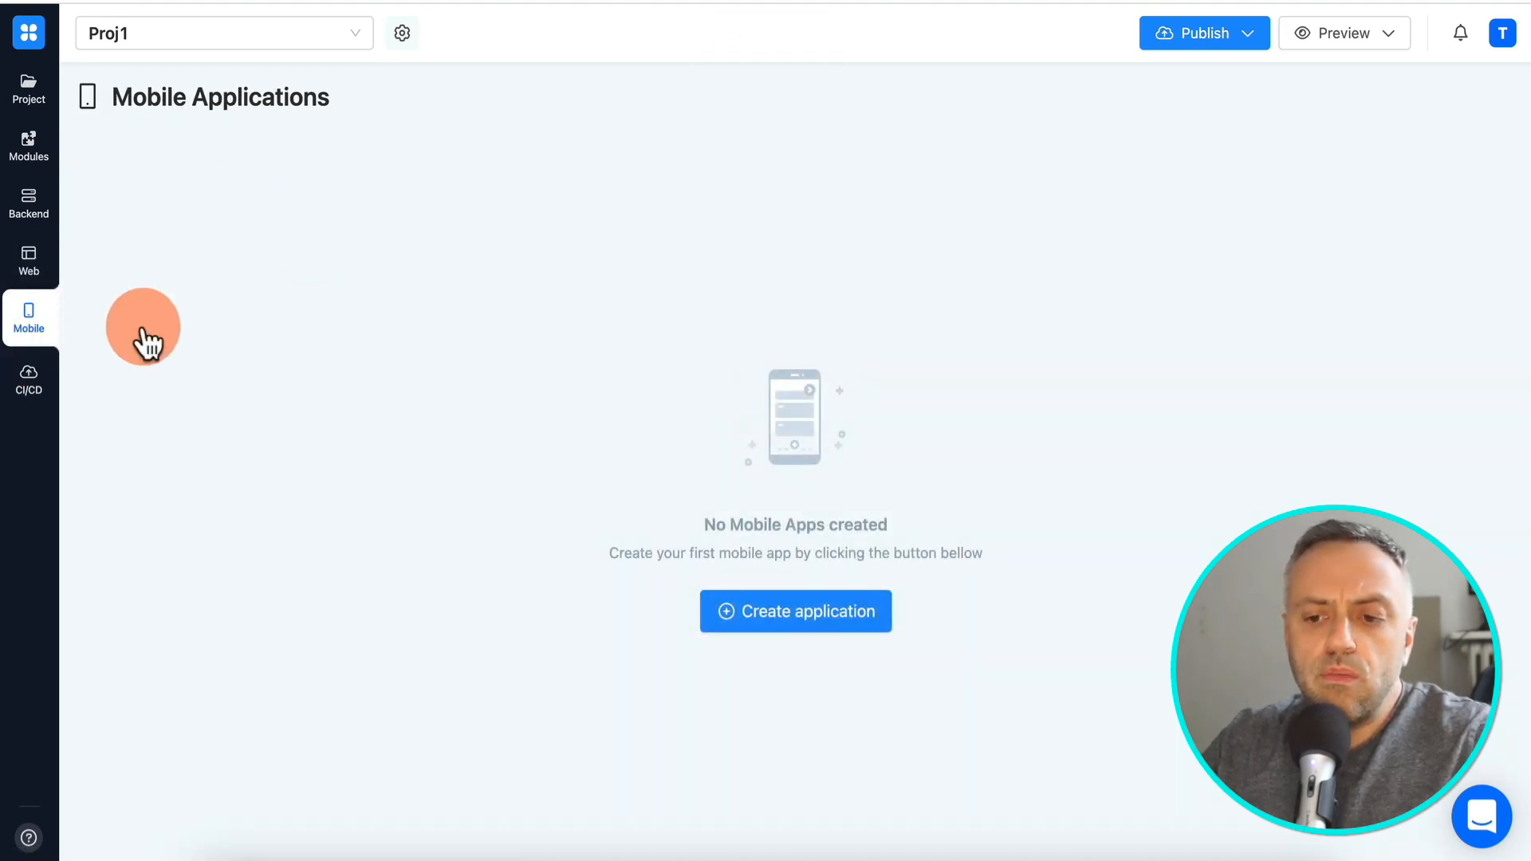
left_click(825, 612)
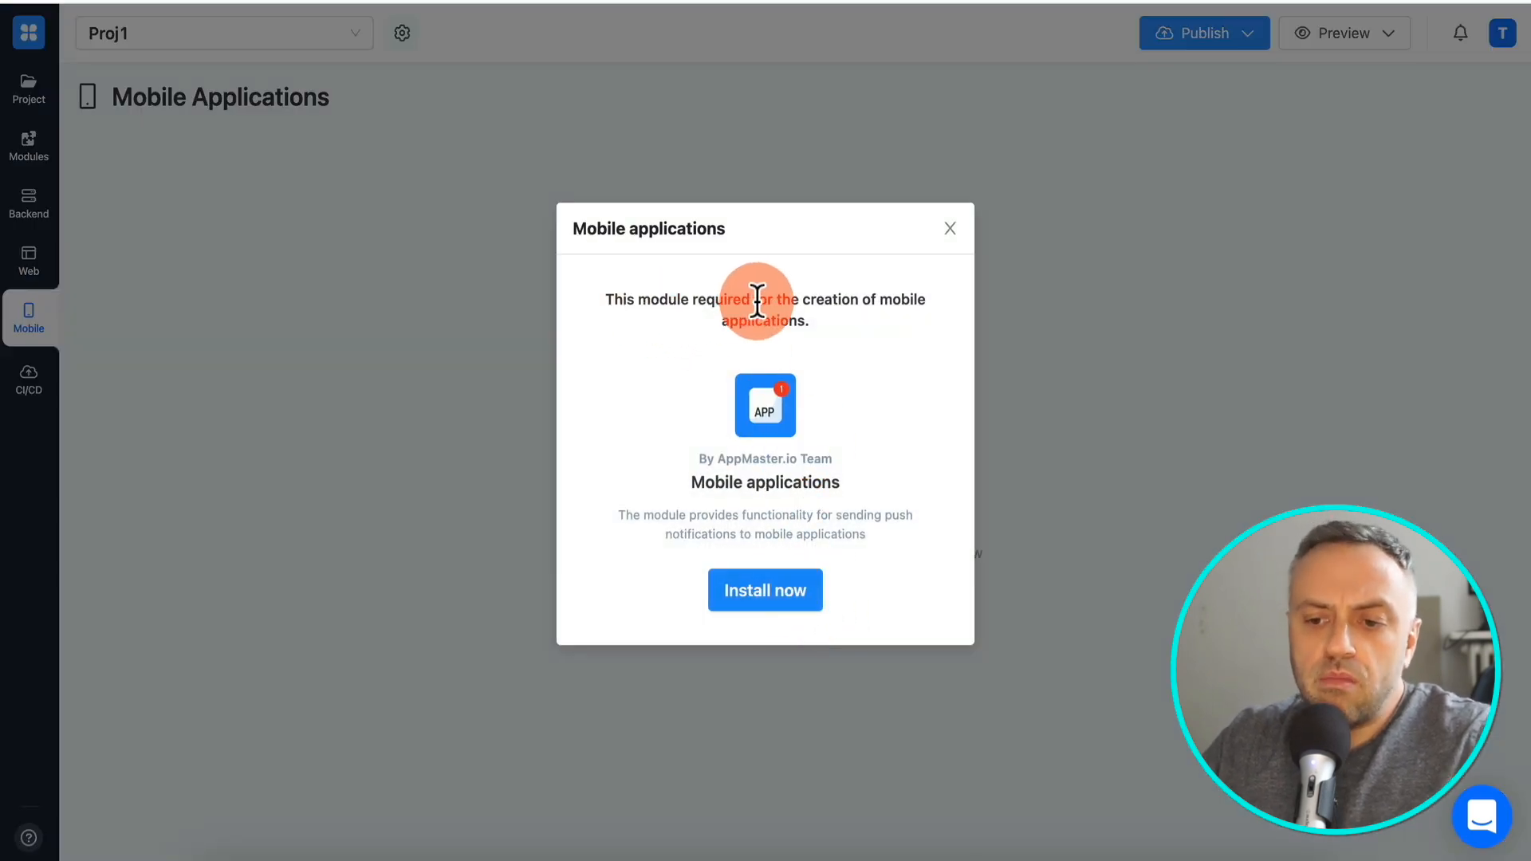
left_click(770, 590)
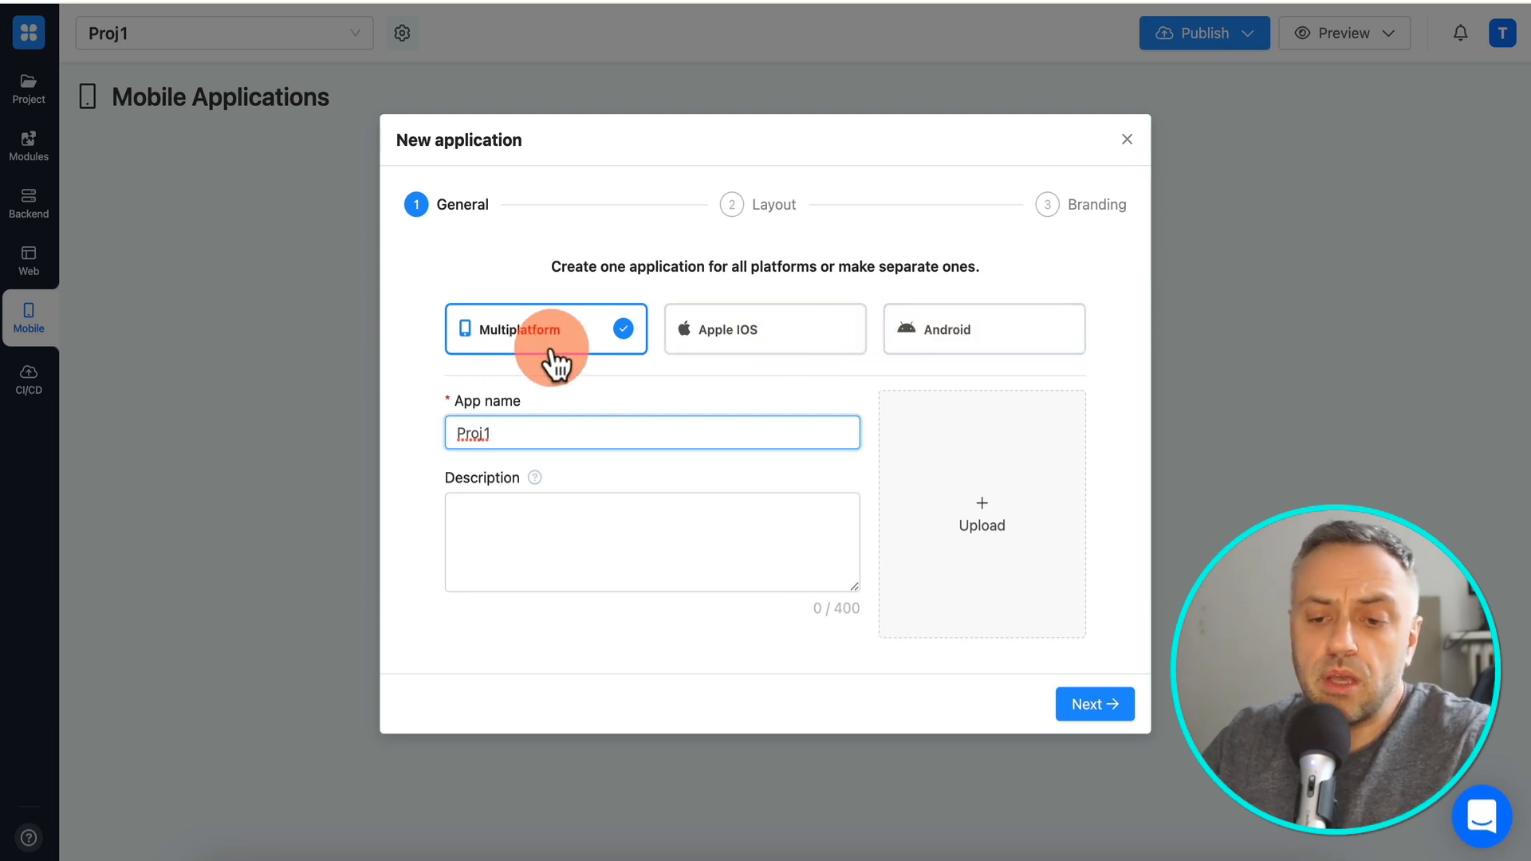
- Create a multiplatform mobile application named Mobile1 with the Blank layout and the Red palette
type("Mobile1")
left_click(1088, 708)
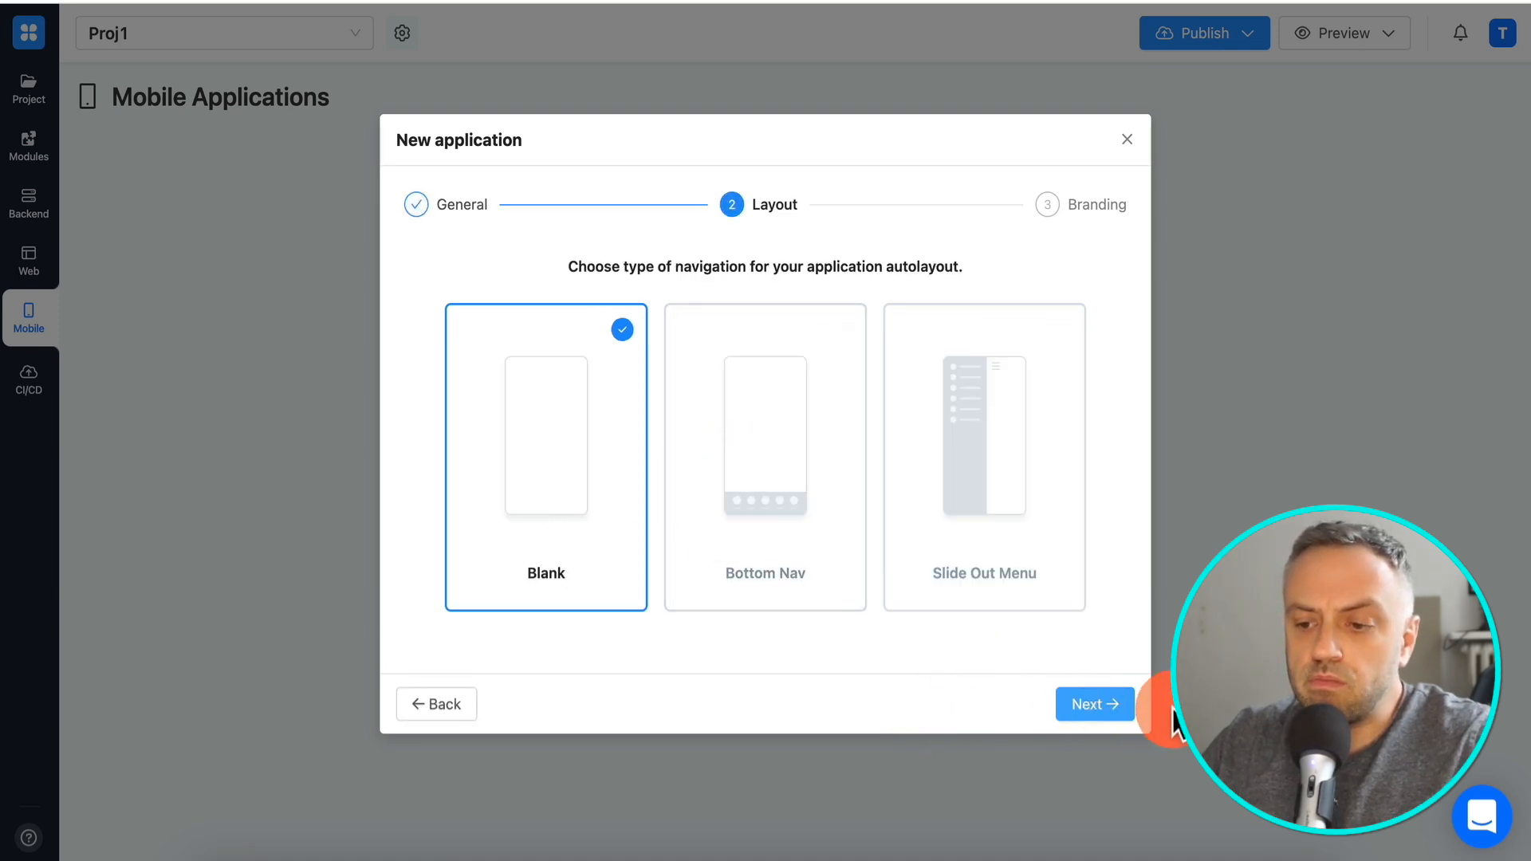
left_click(1104, 721)
left_click(519, 562)
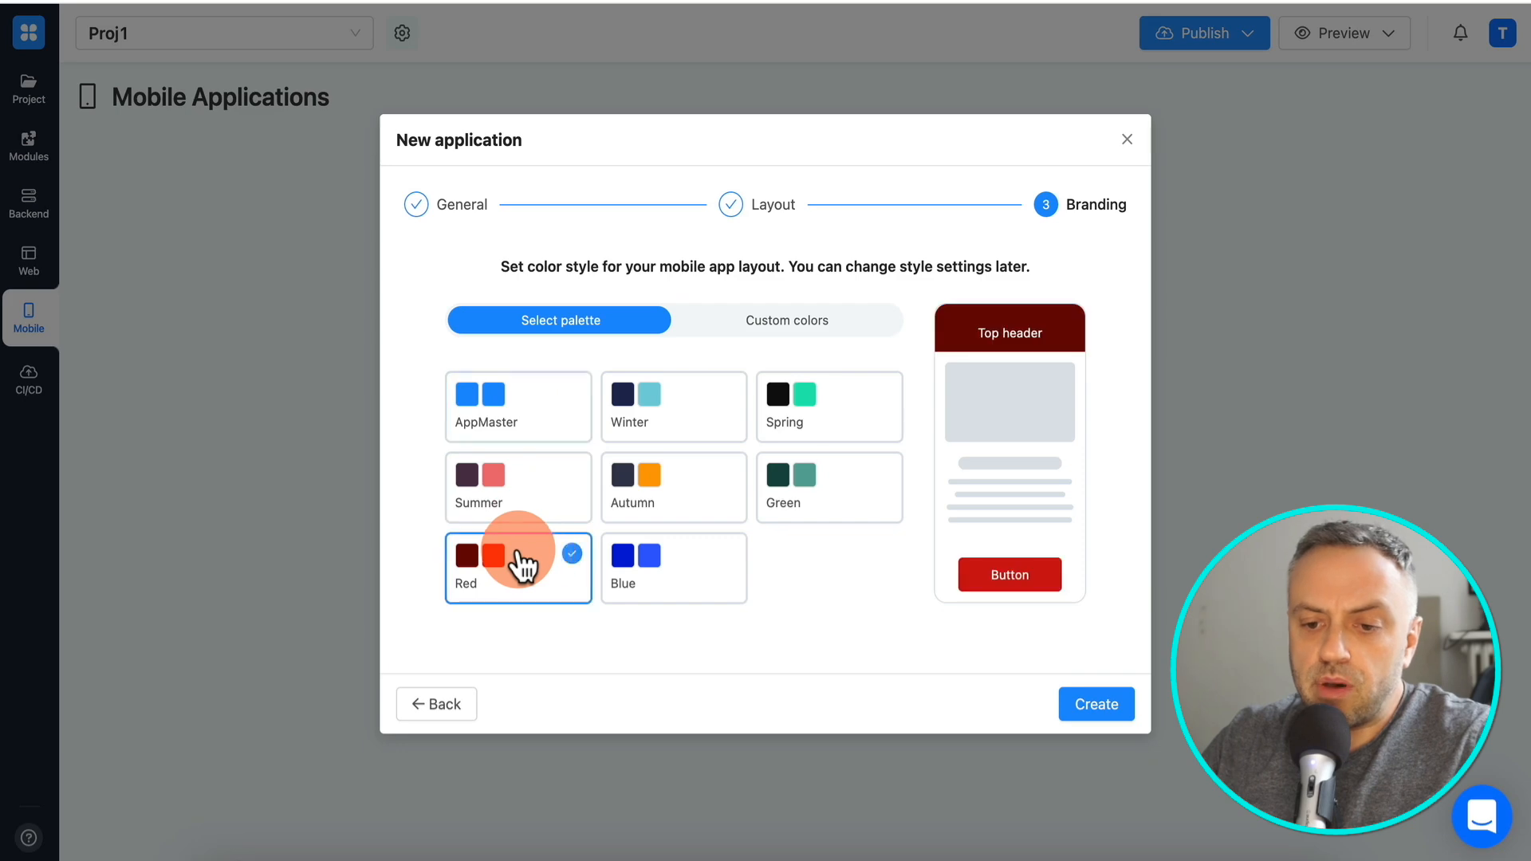
left_click(1100, 702)
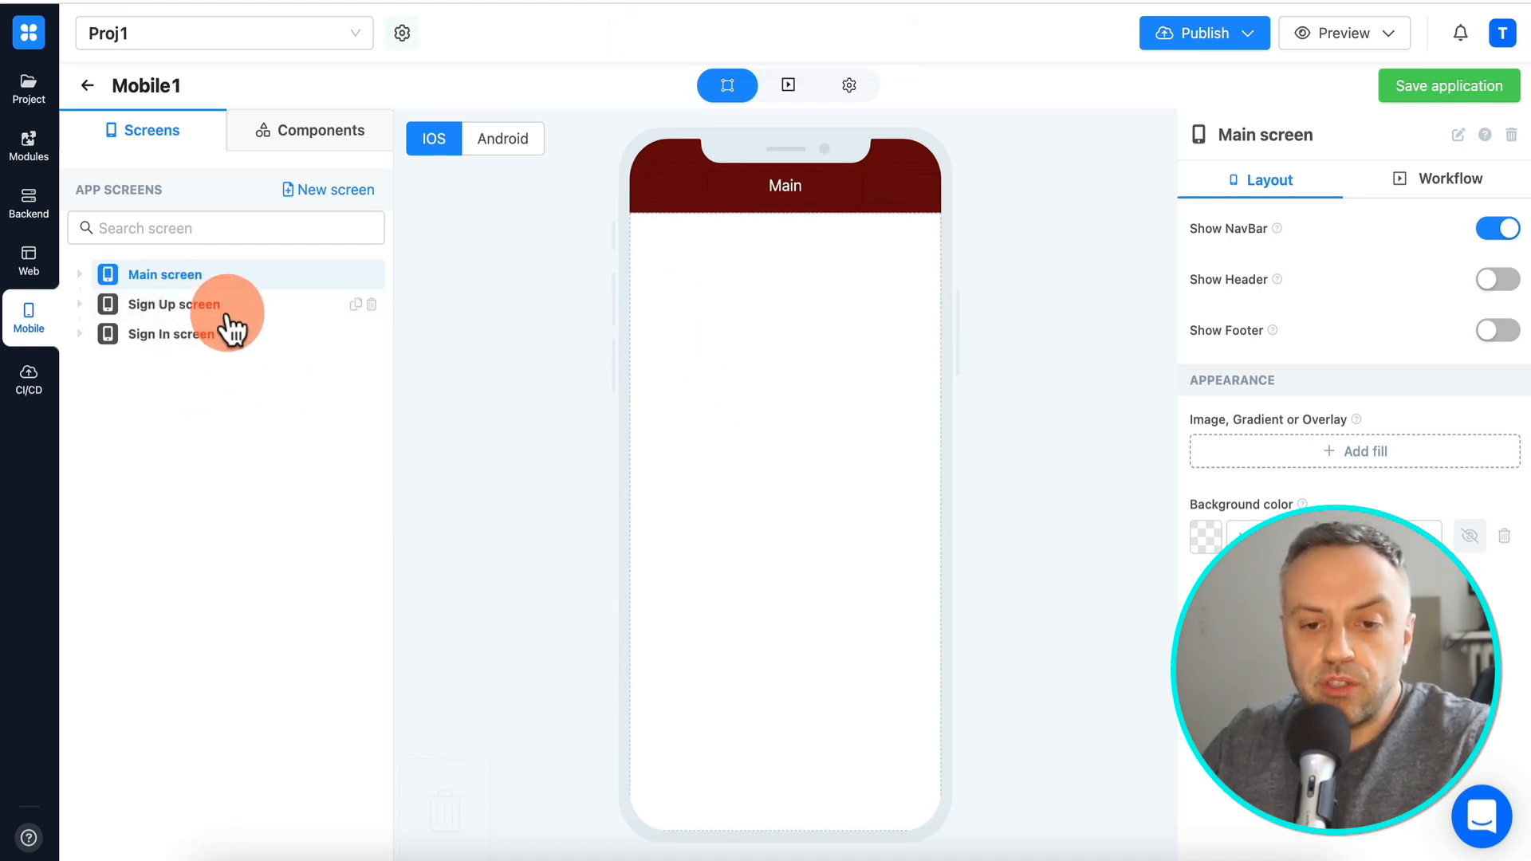
- Look over the component categories and app screens available in the Mobile1 designer
left_click(327, 131)
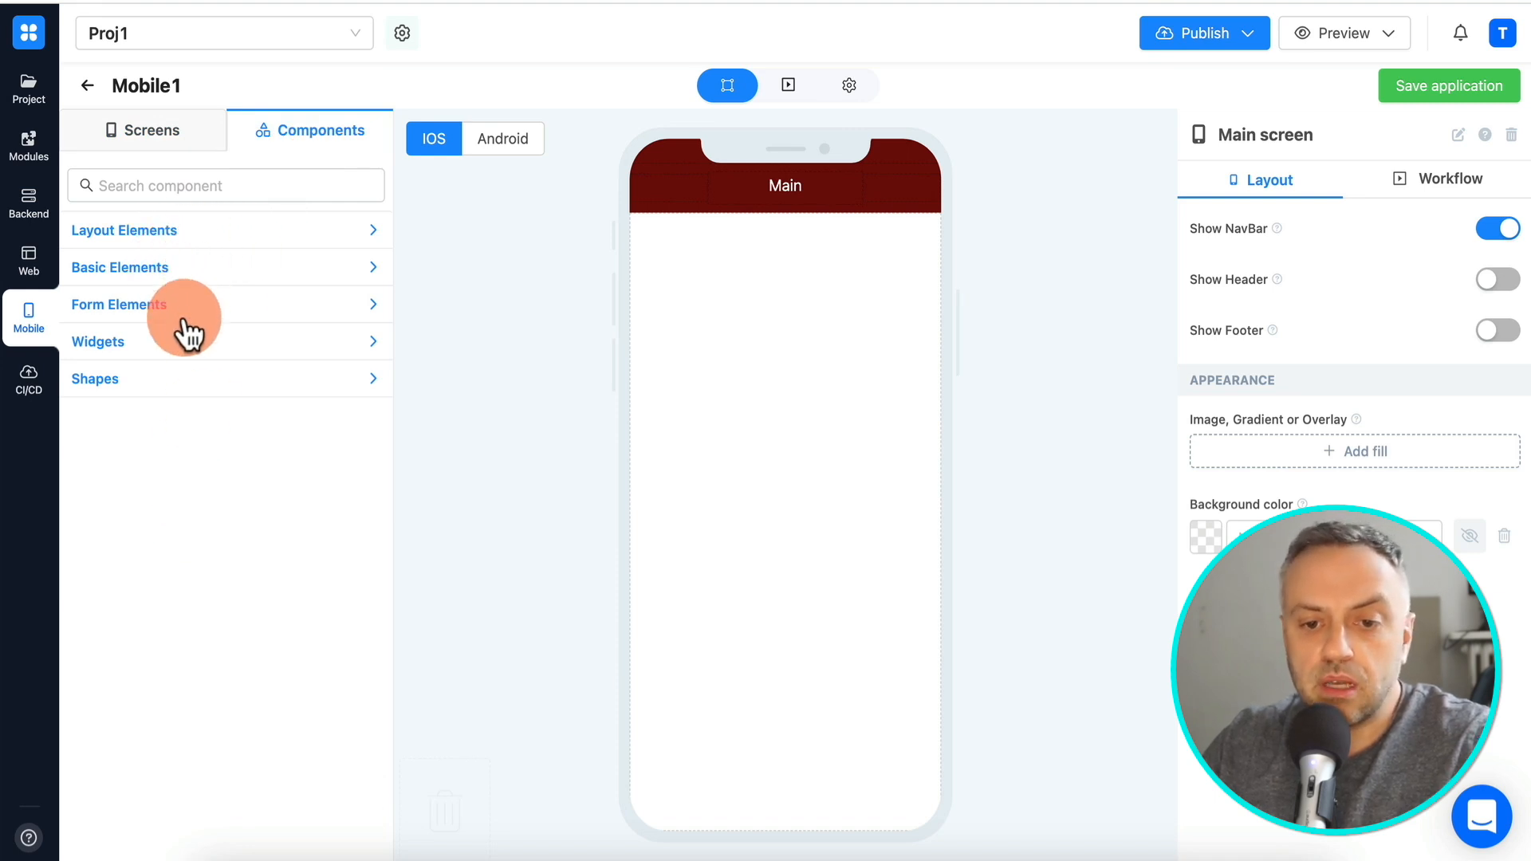
left_click(179, 139)
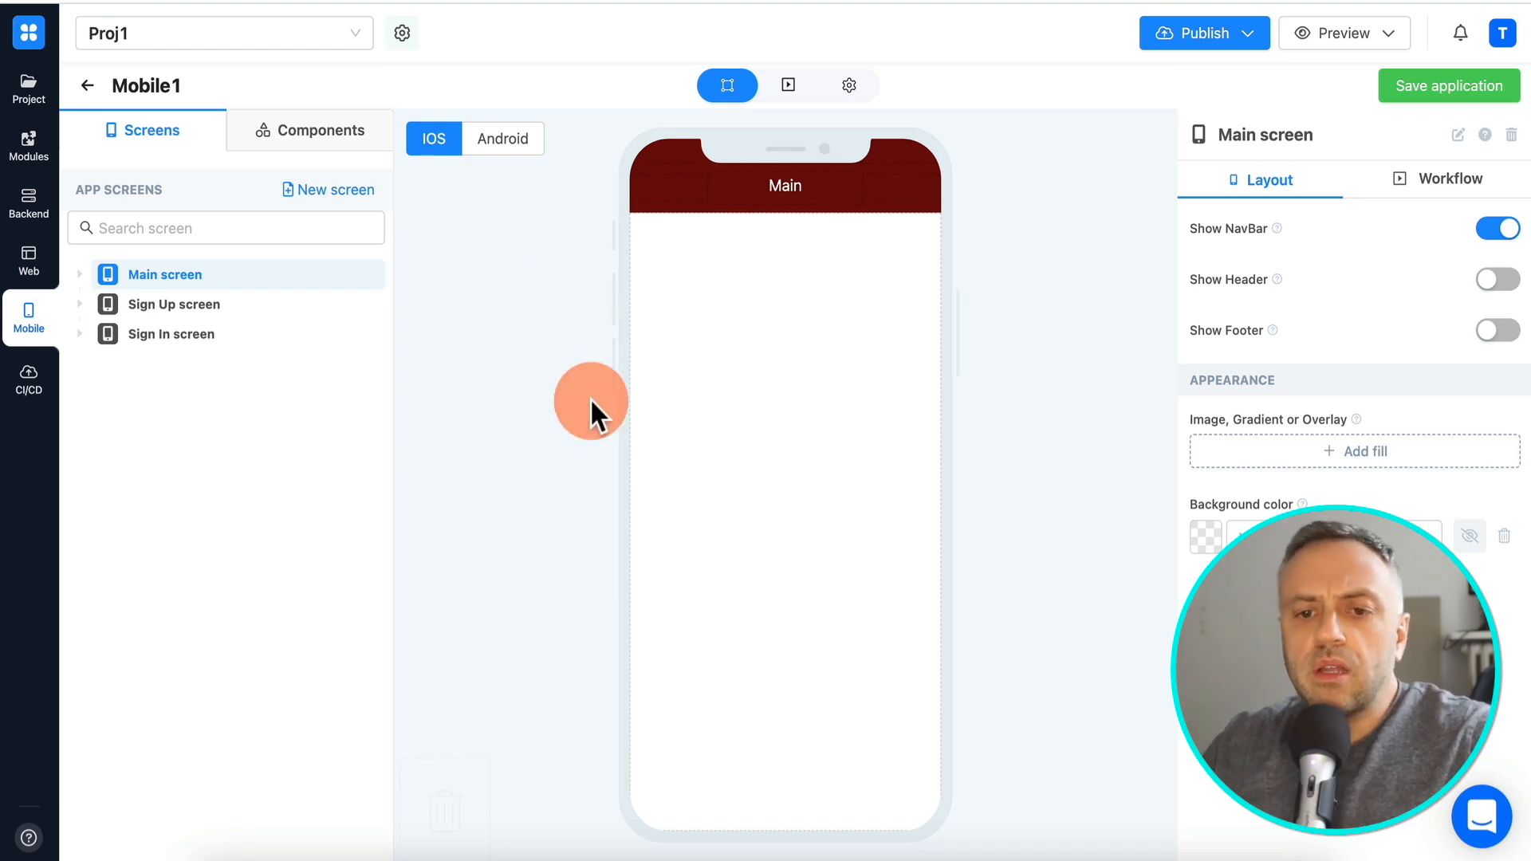
- Review the backend endpoints in the Todos group and their source business processes
left_click(30, 209)
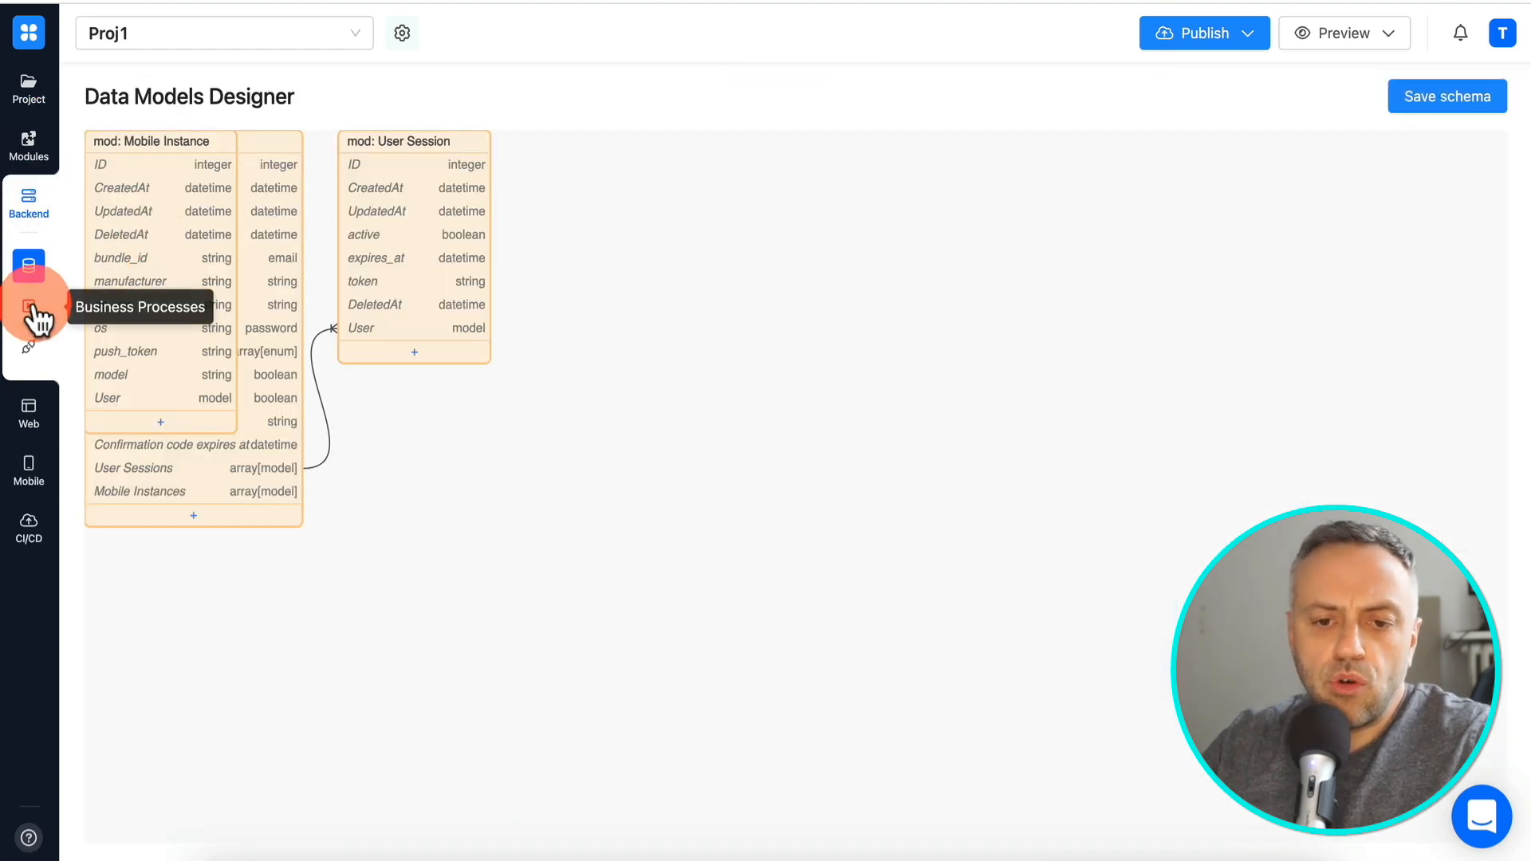
left_click(31, 352)
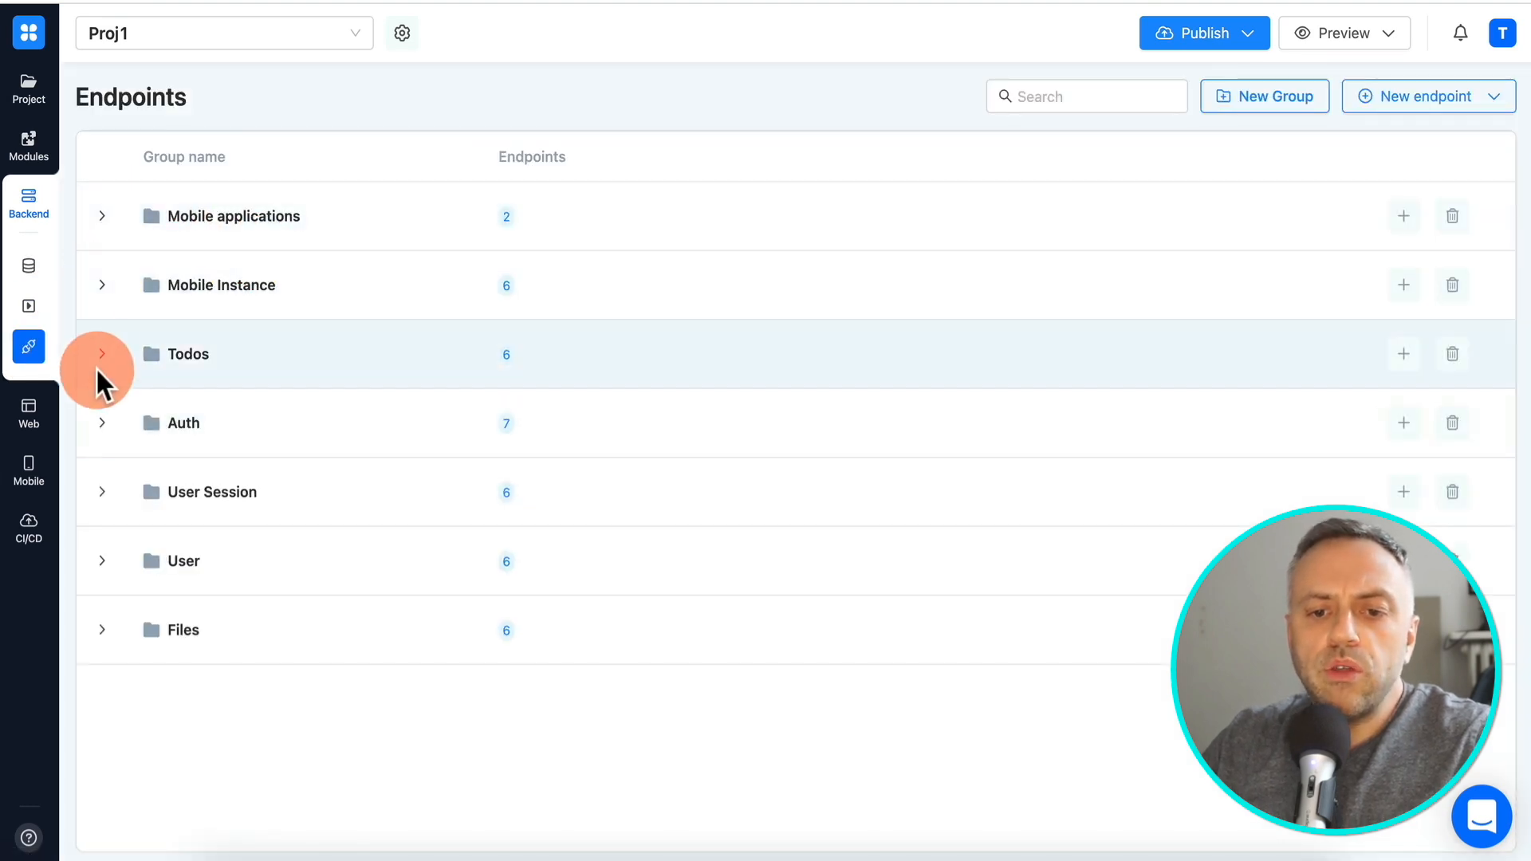
left_click(98, 359)
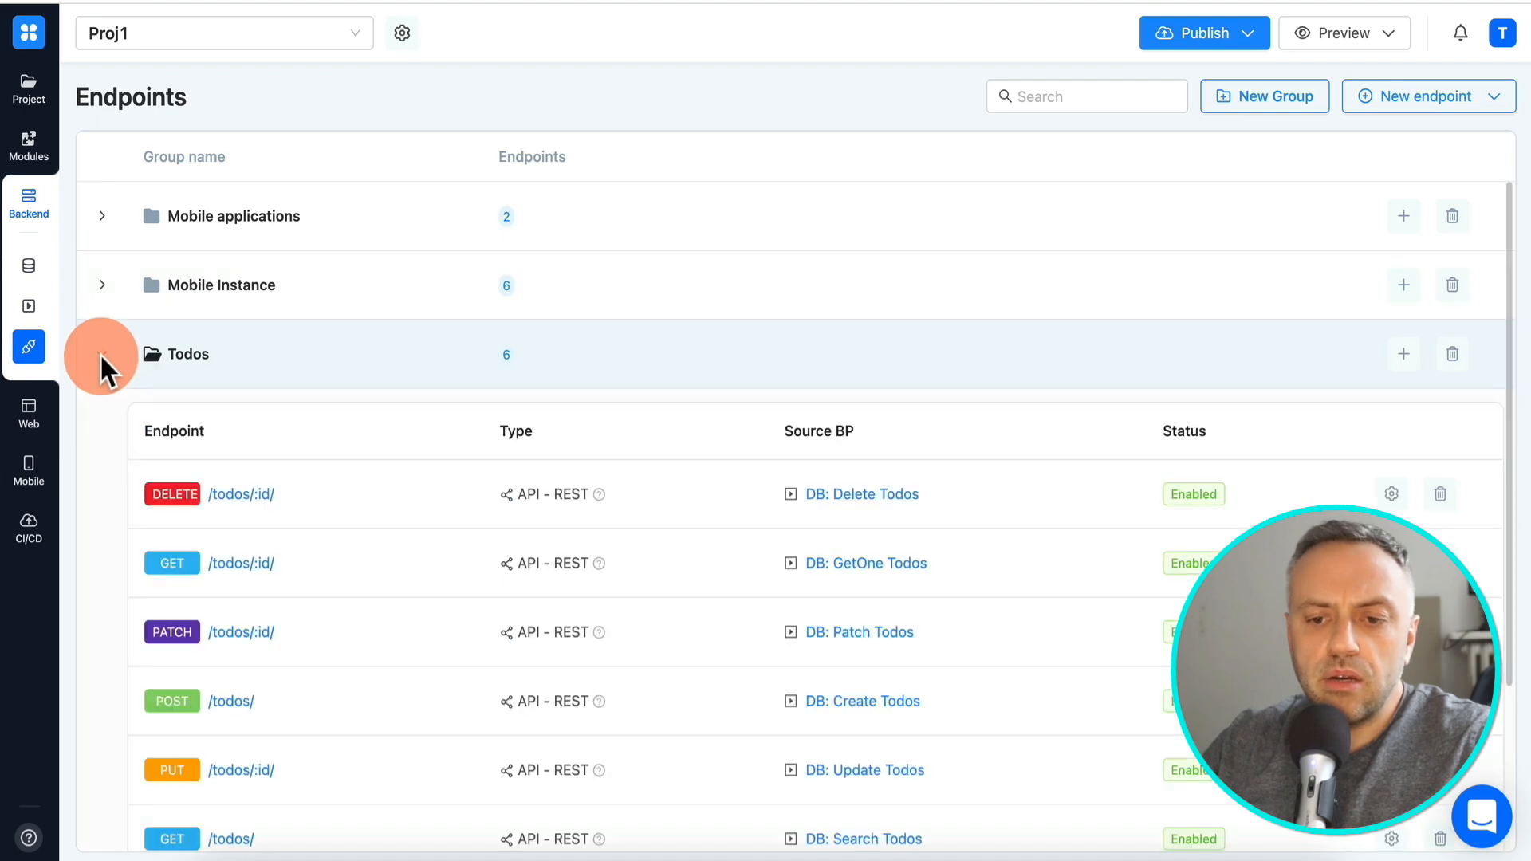
scroll(304, 514, "down", 1)
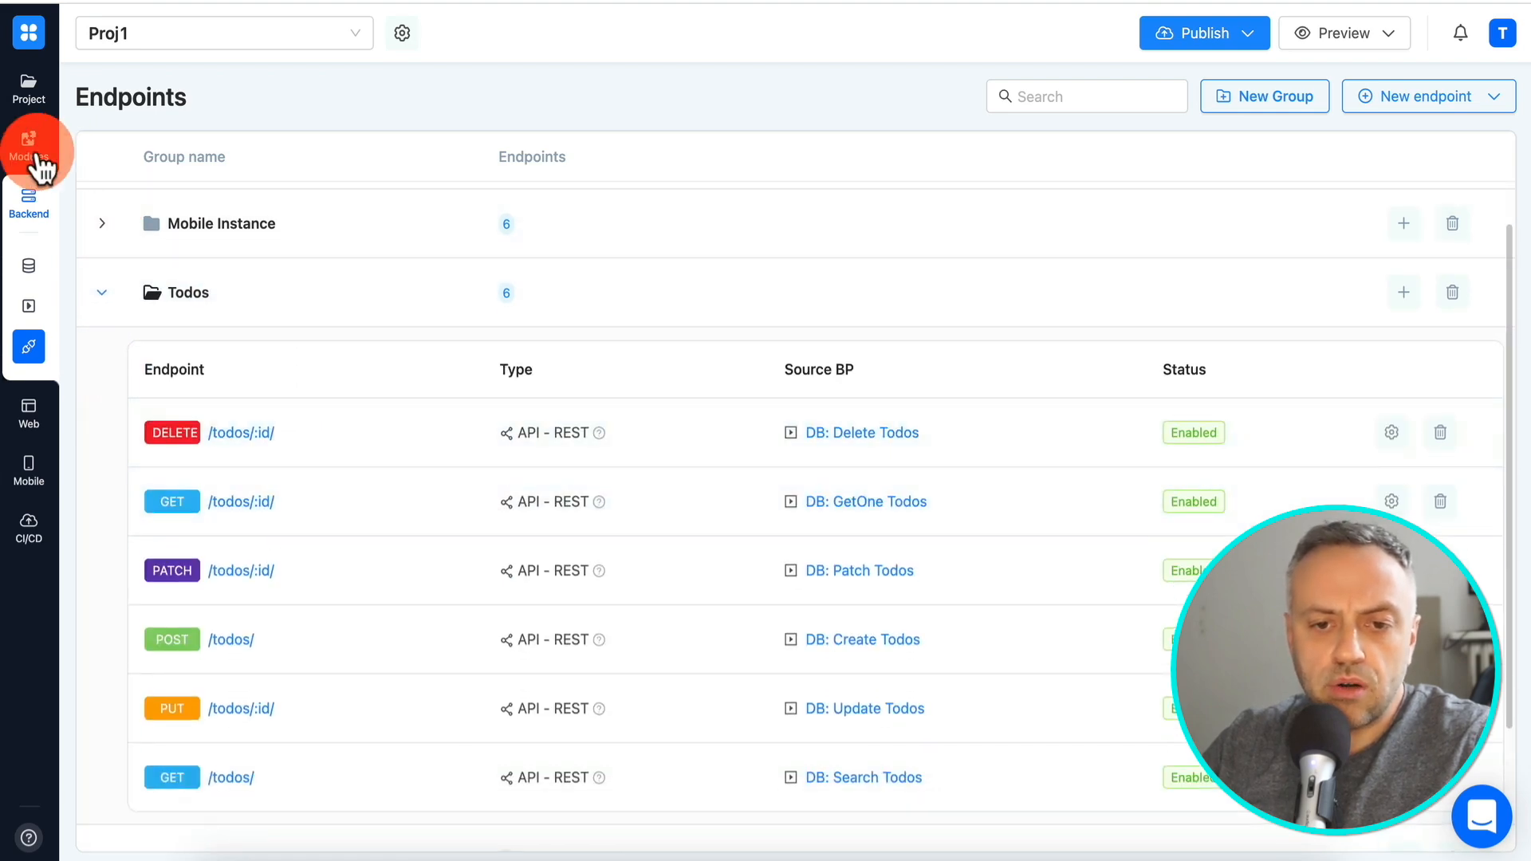
- Reposition the Mobile Instance model in the data models schema and save the changes before returning to the endpoints
left_click_drag(27, 149, 40, 299)
left_click(32, 268)
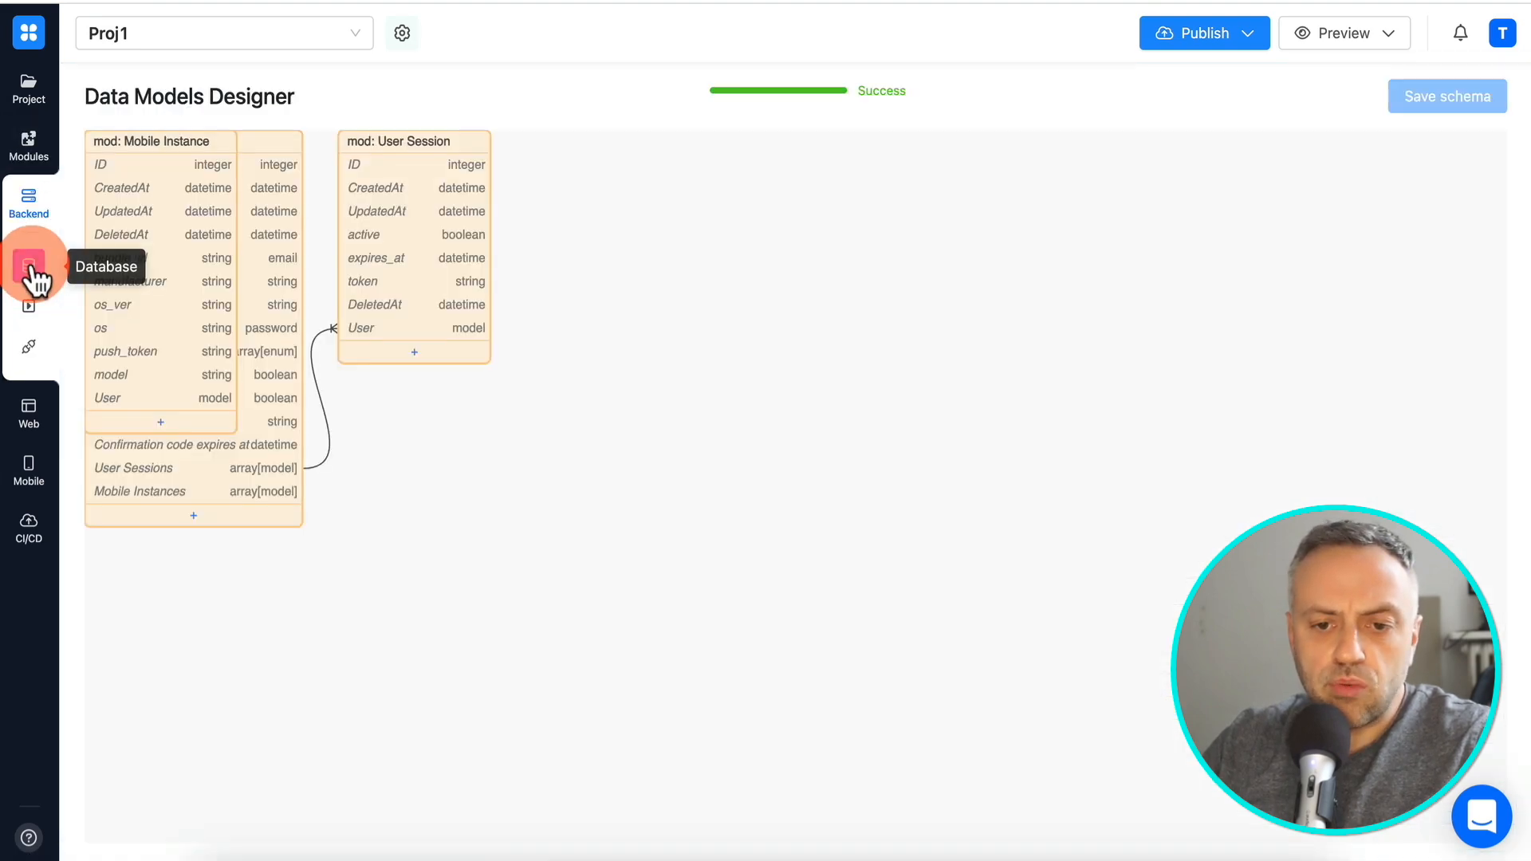
left_click_drag(212, 263, 295, 396)
left_click_drag(656, 485, 1175, 682)
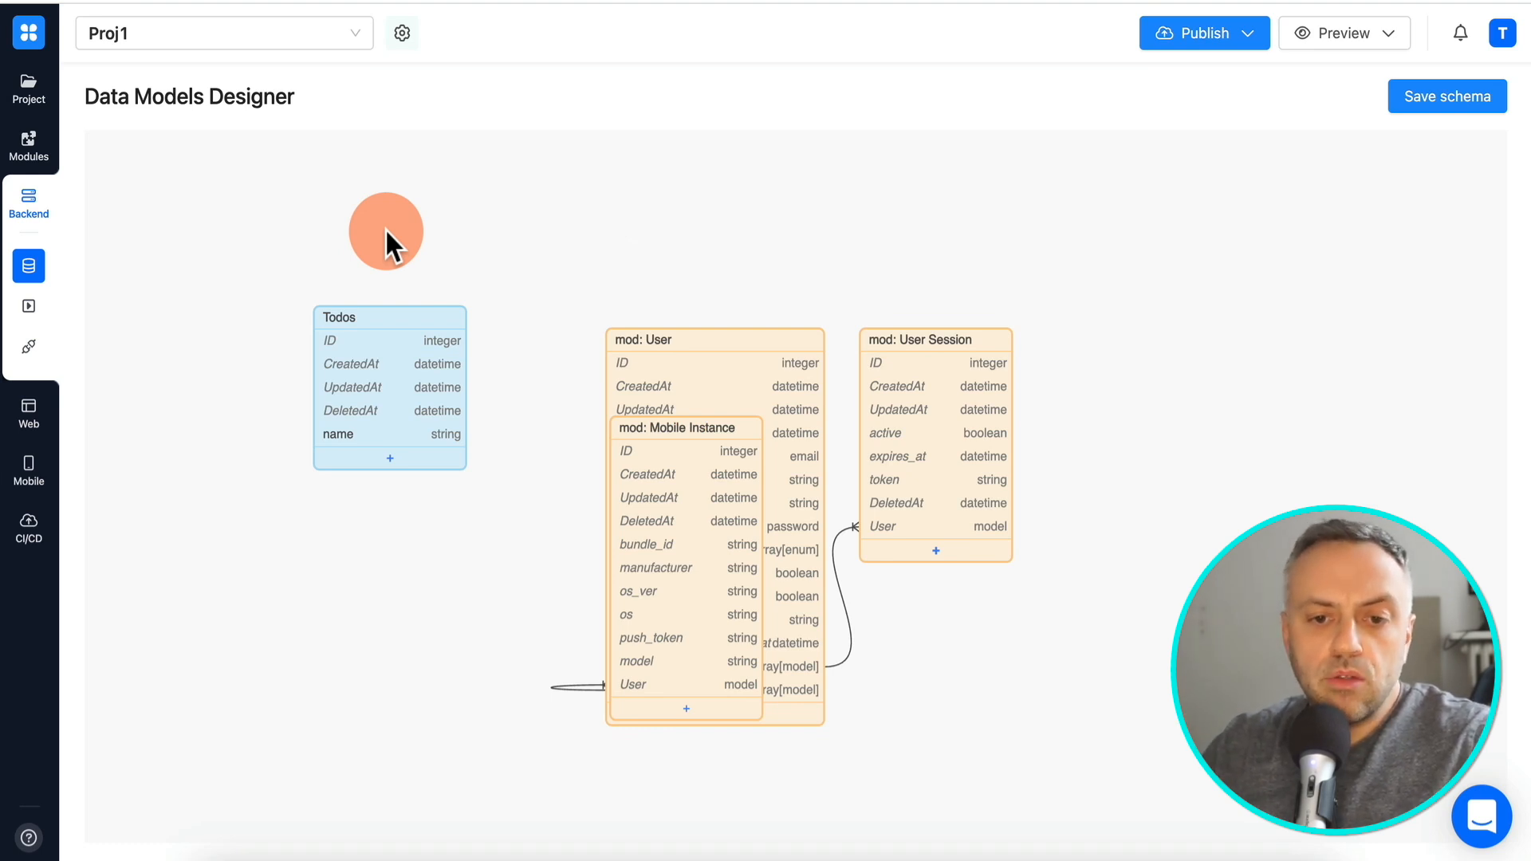
left_click(31, 351)
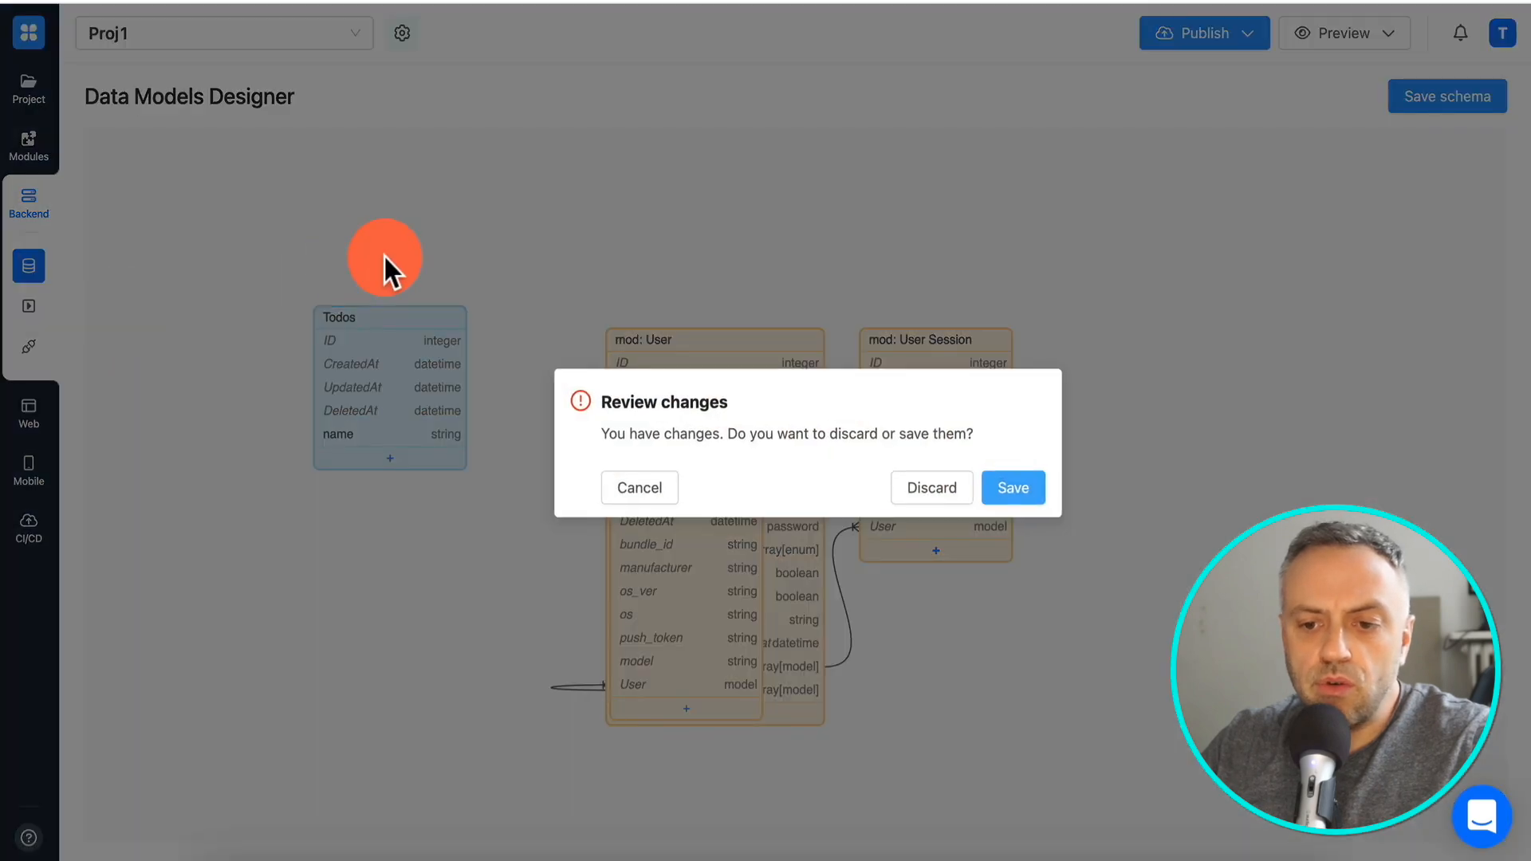
left_click(1014, 494)
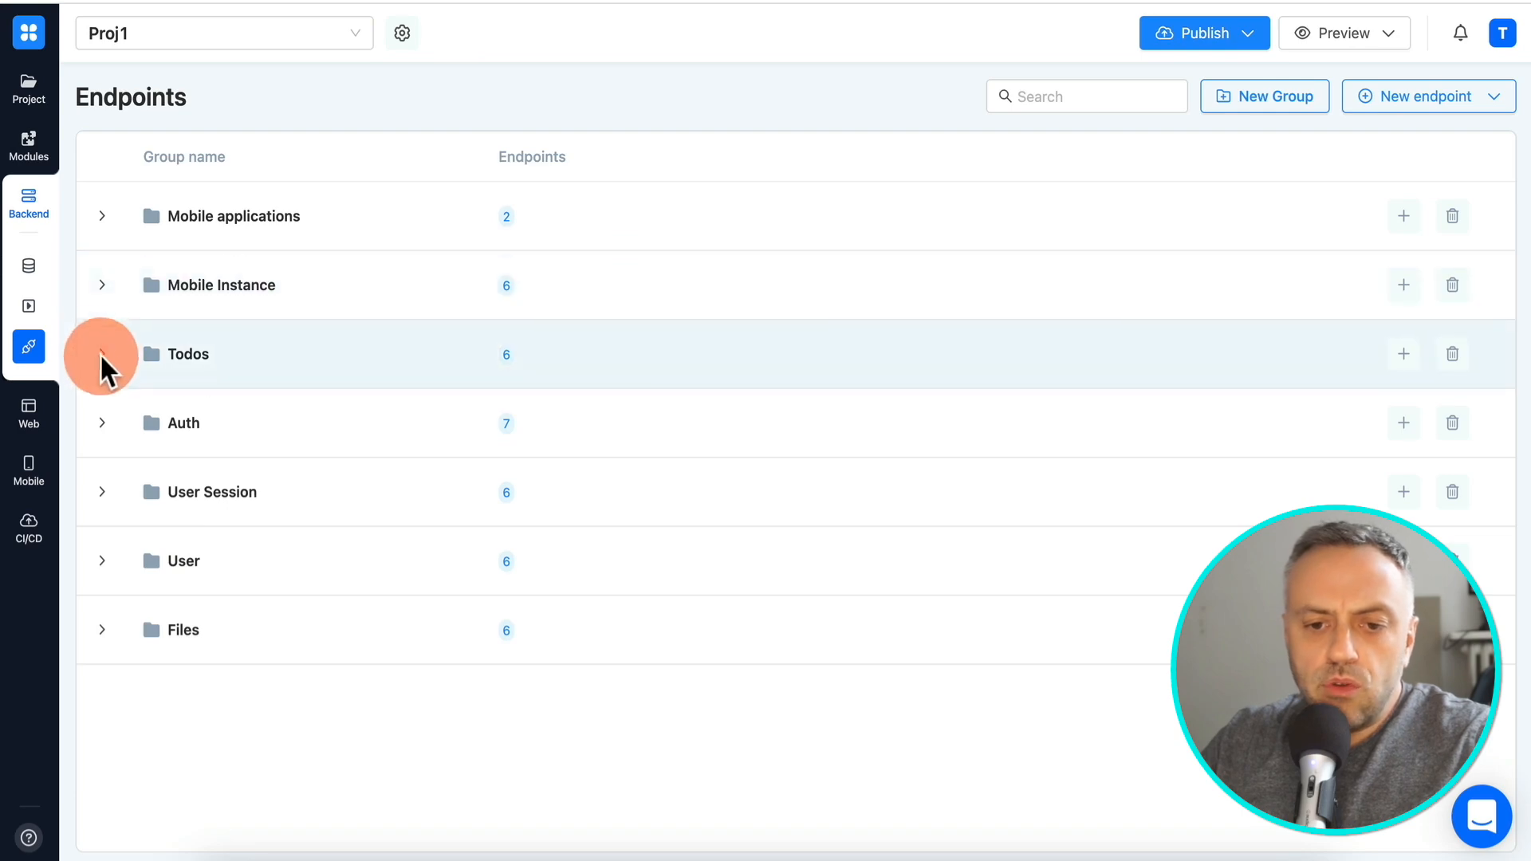
- Open the GET /todos/ endpoint of the Todos group for editing and examine its input variables
left_click(102, 354)
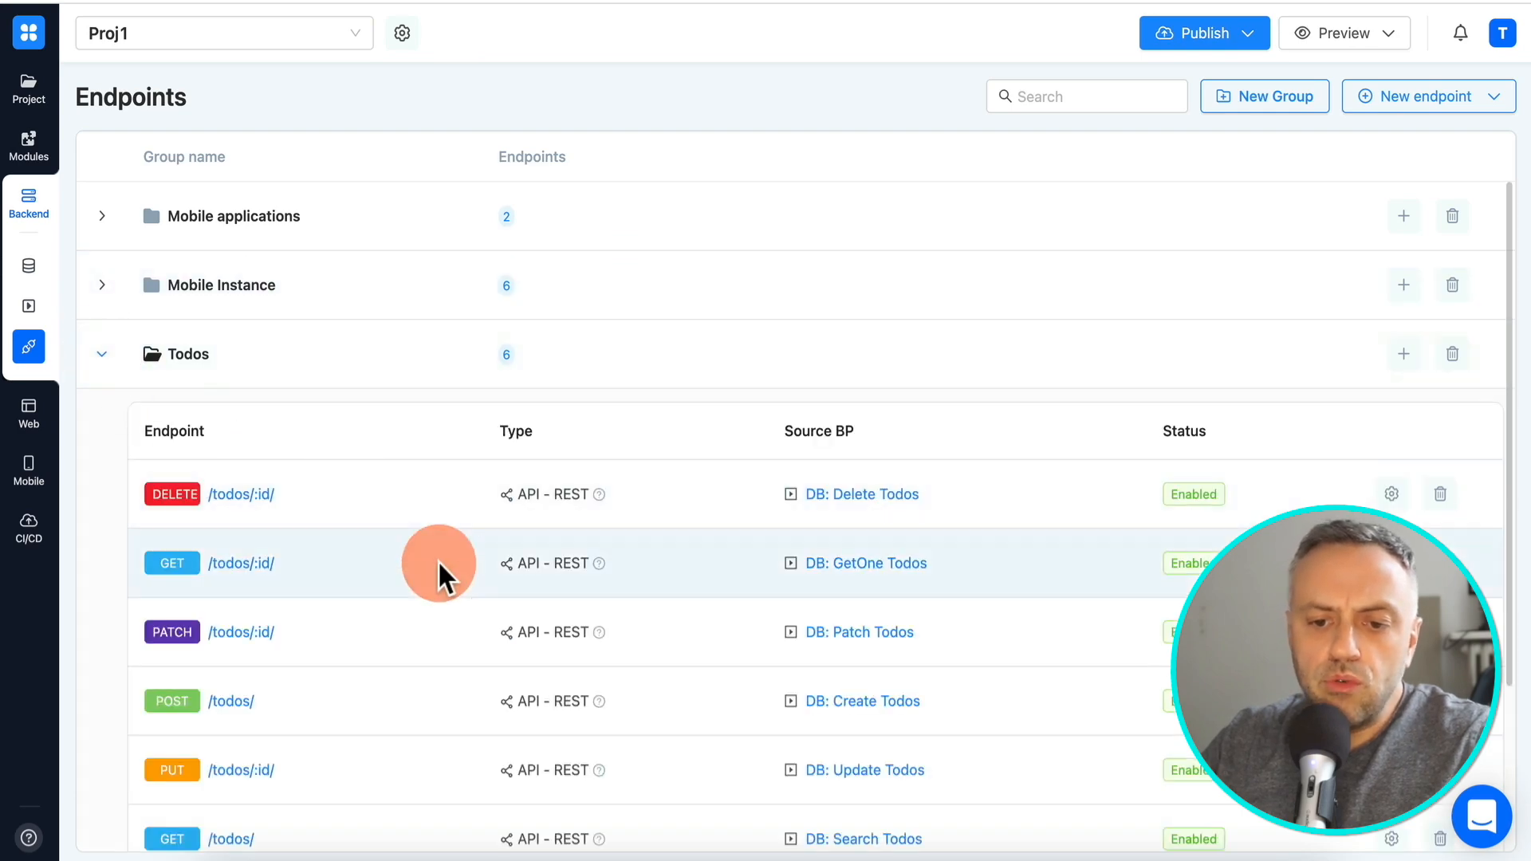
scroll(437, 566, "down", 4)
scroll(413, 228, "up", 2)
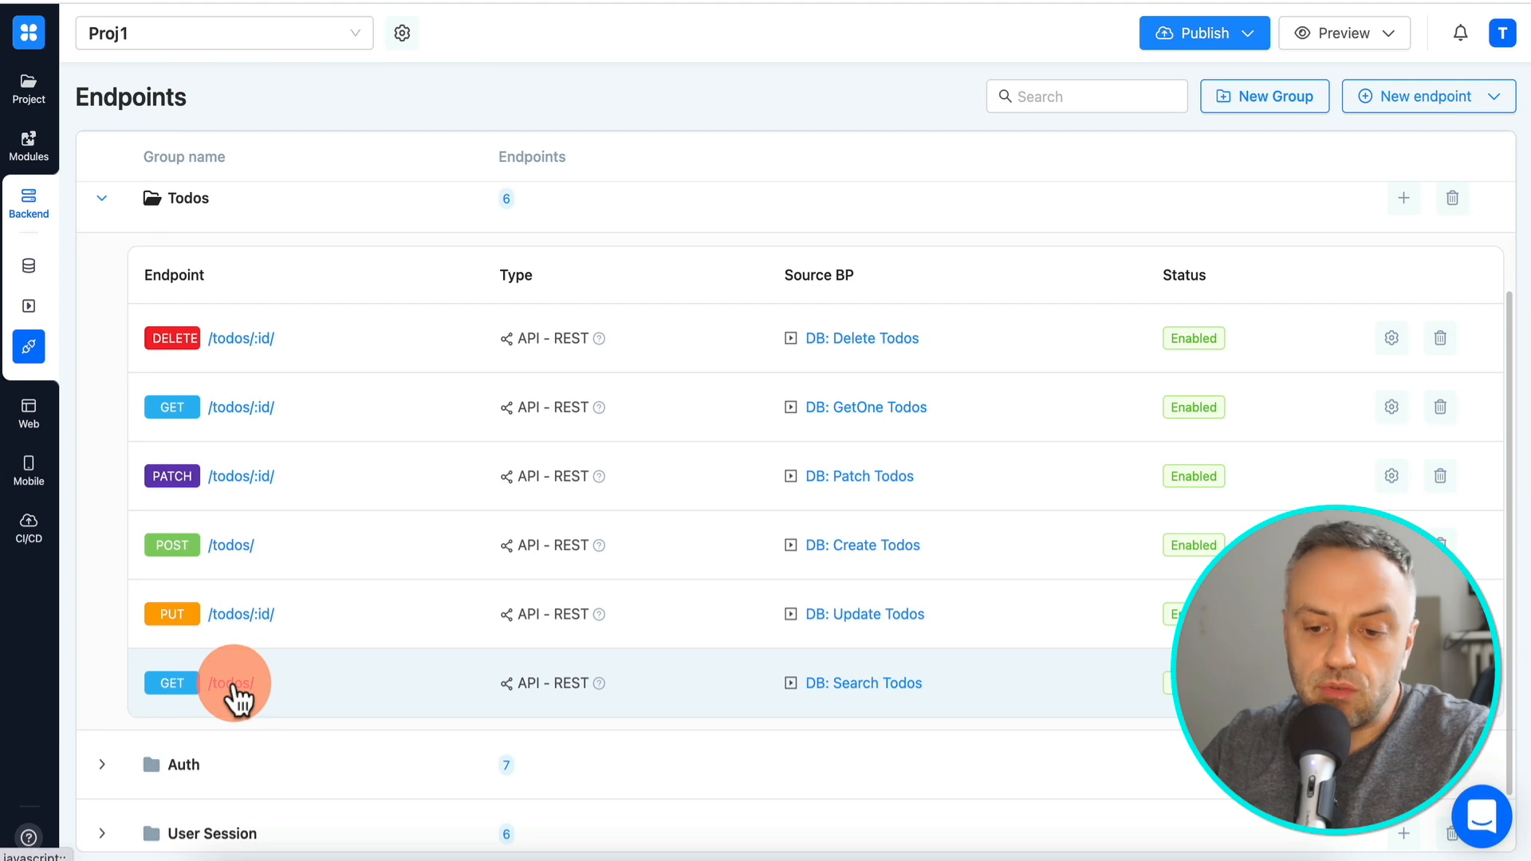
scroll(339, 407, "down", 1)
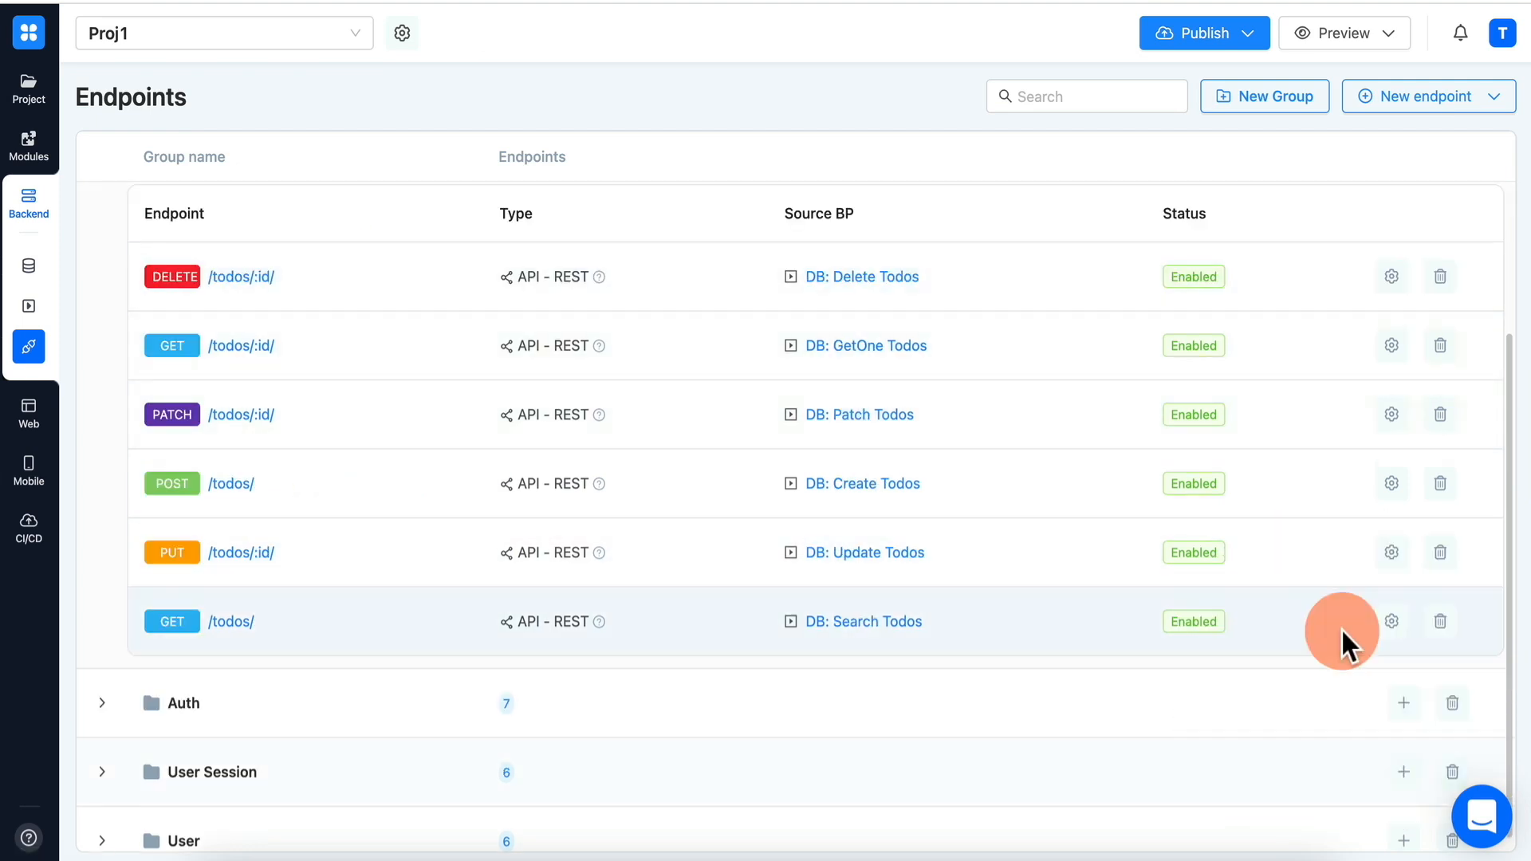
left_click(1392, 623)
scroll(720, 610, "down", 3)
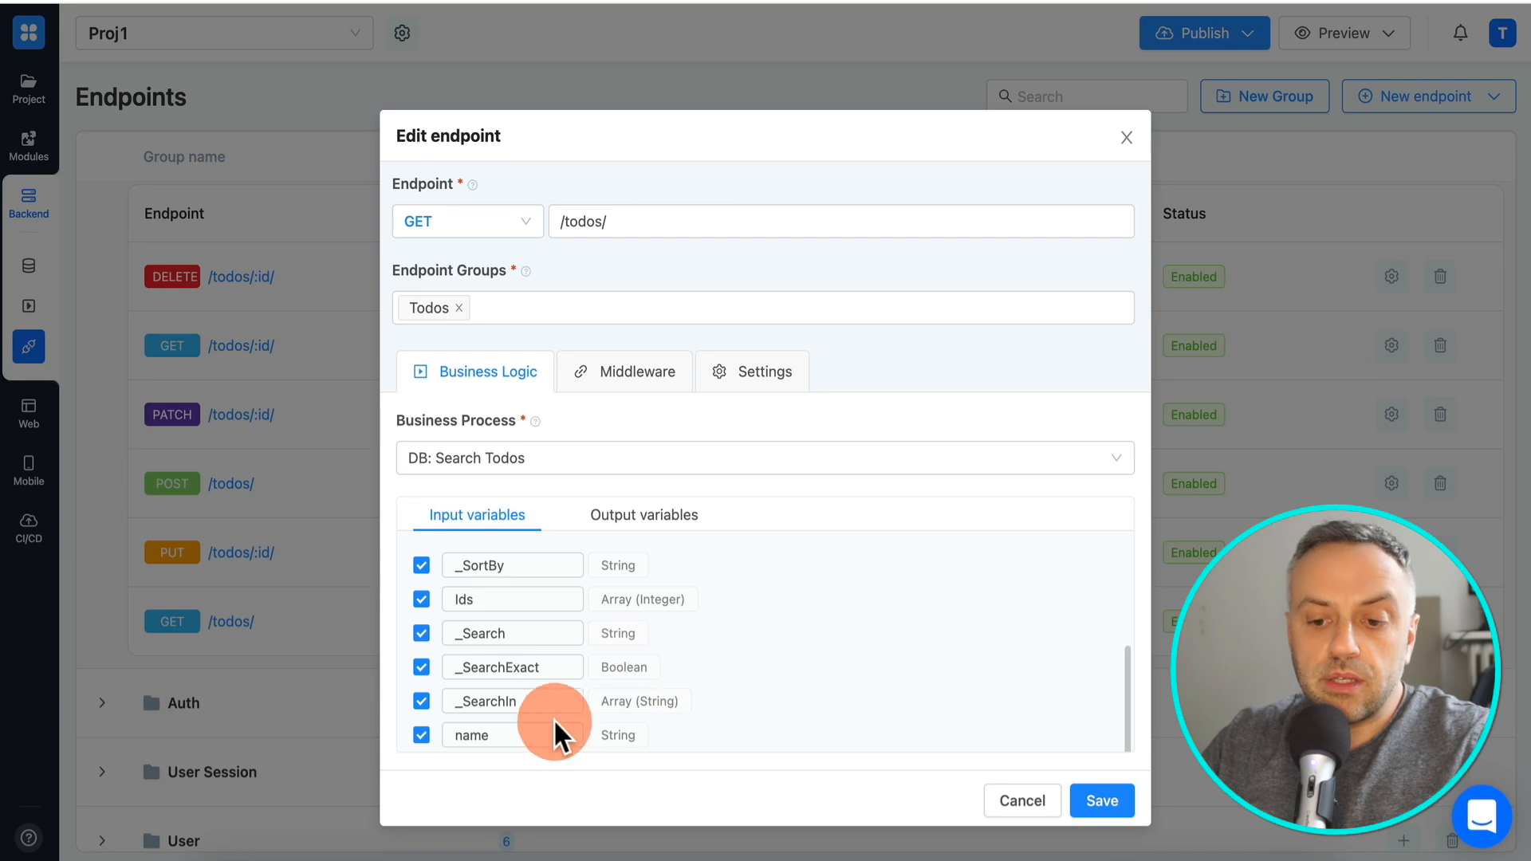
left_click(520, 735)
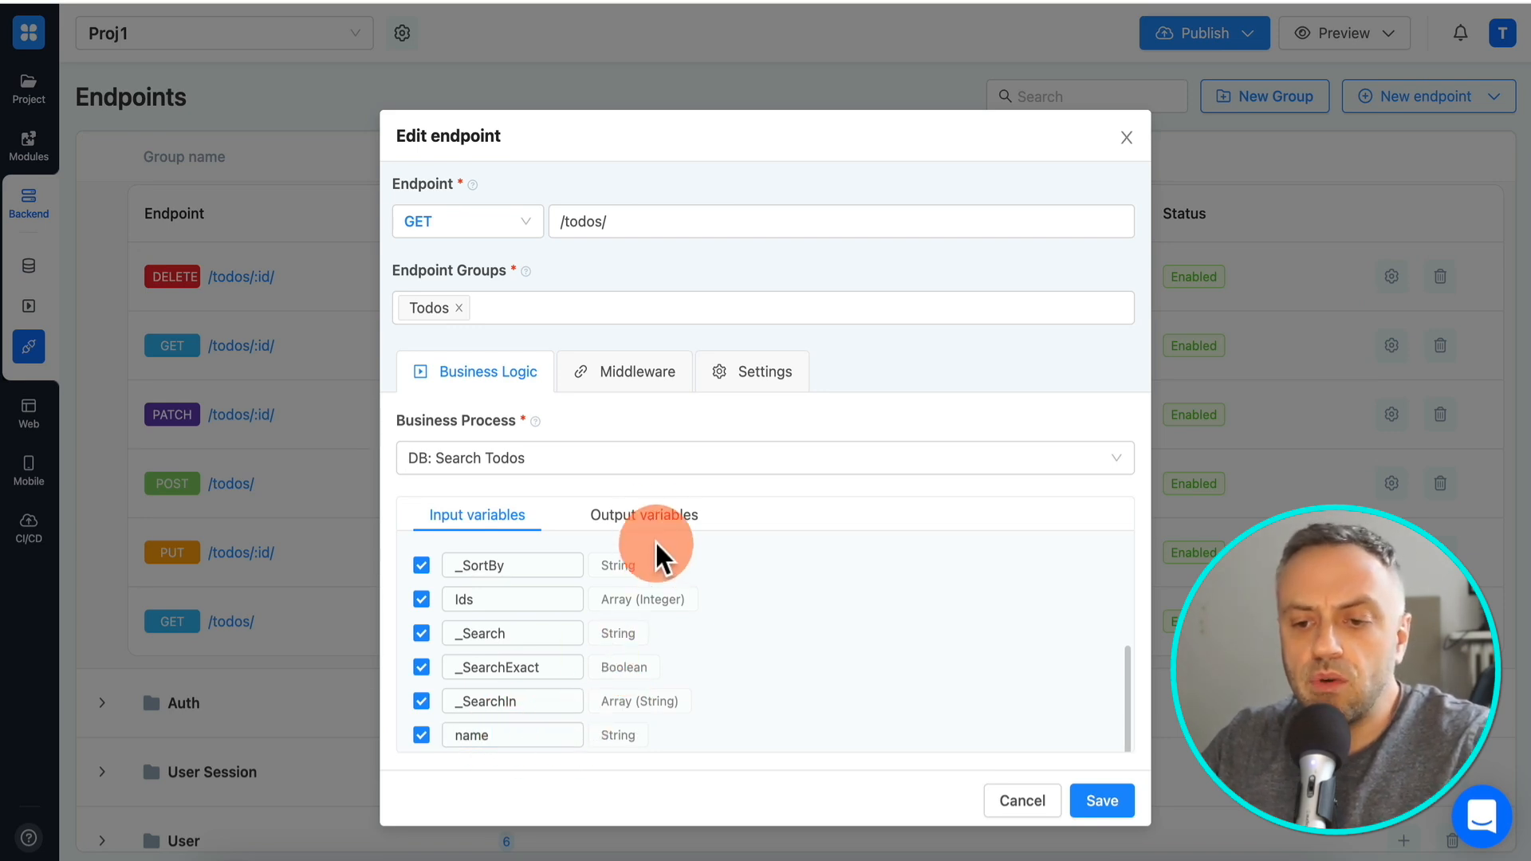
- Disable the Token Auth middleware for the GET /todos/ endpoint and save the endpoint
left_click(644, 373)
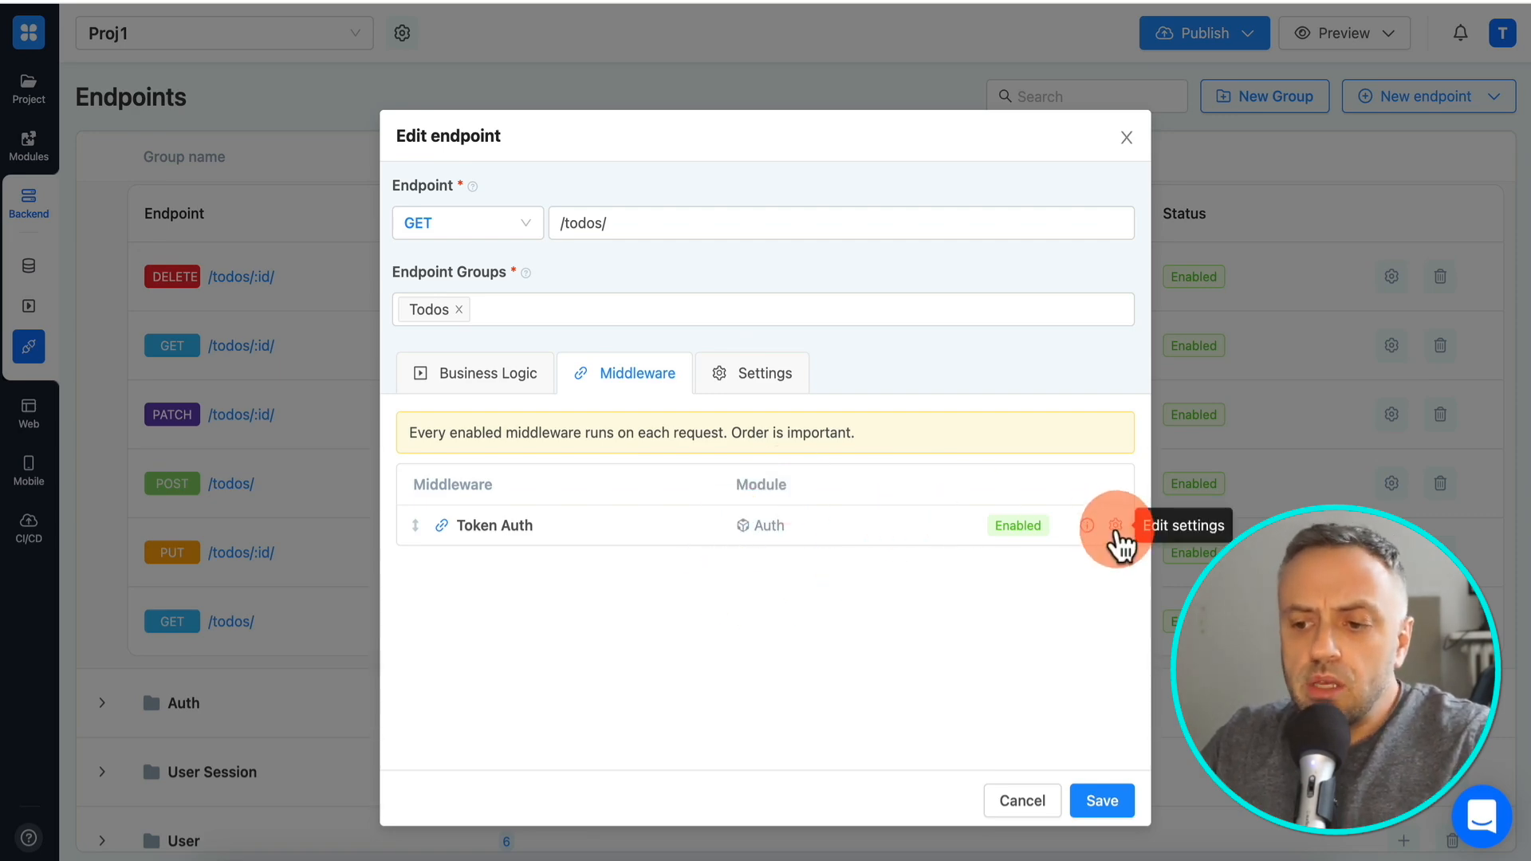
left_click(1115, 526)
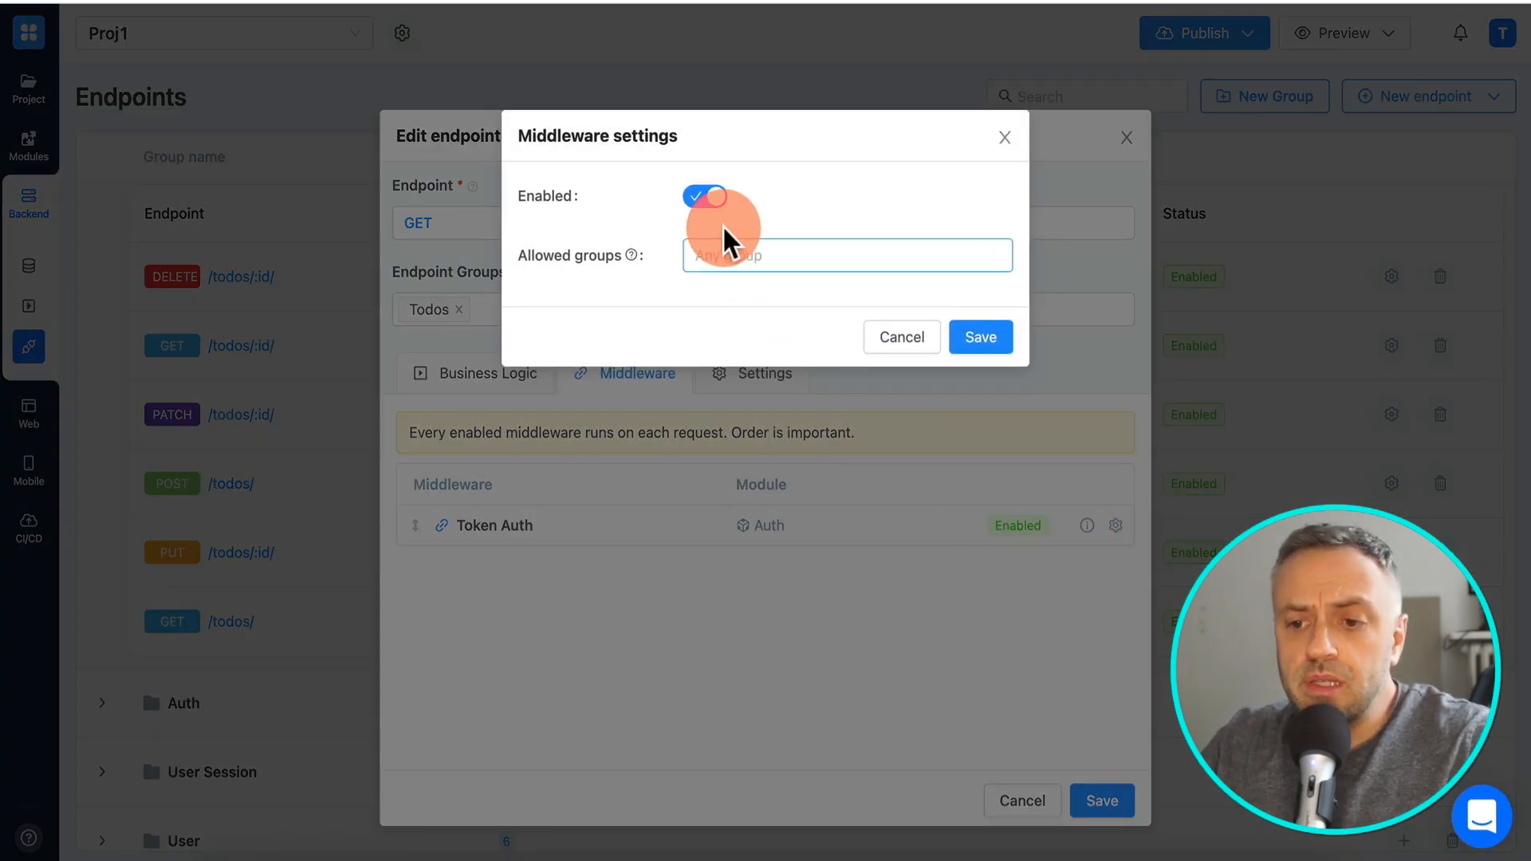
left_click(705, 197)
left_click(969, 337)
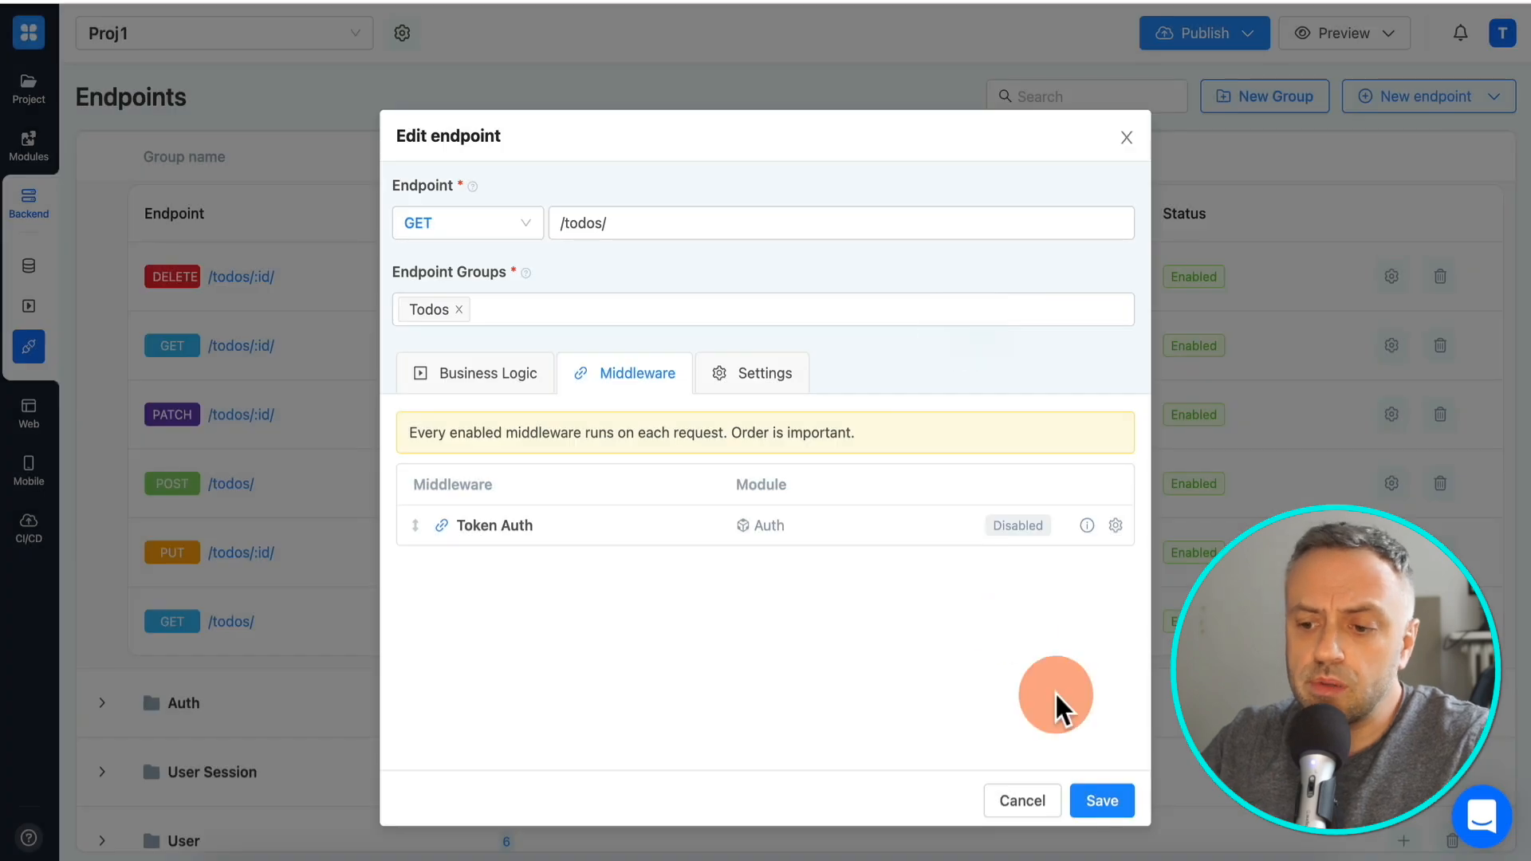
left_click(1107, 803)
left_click(226, 638)
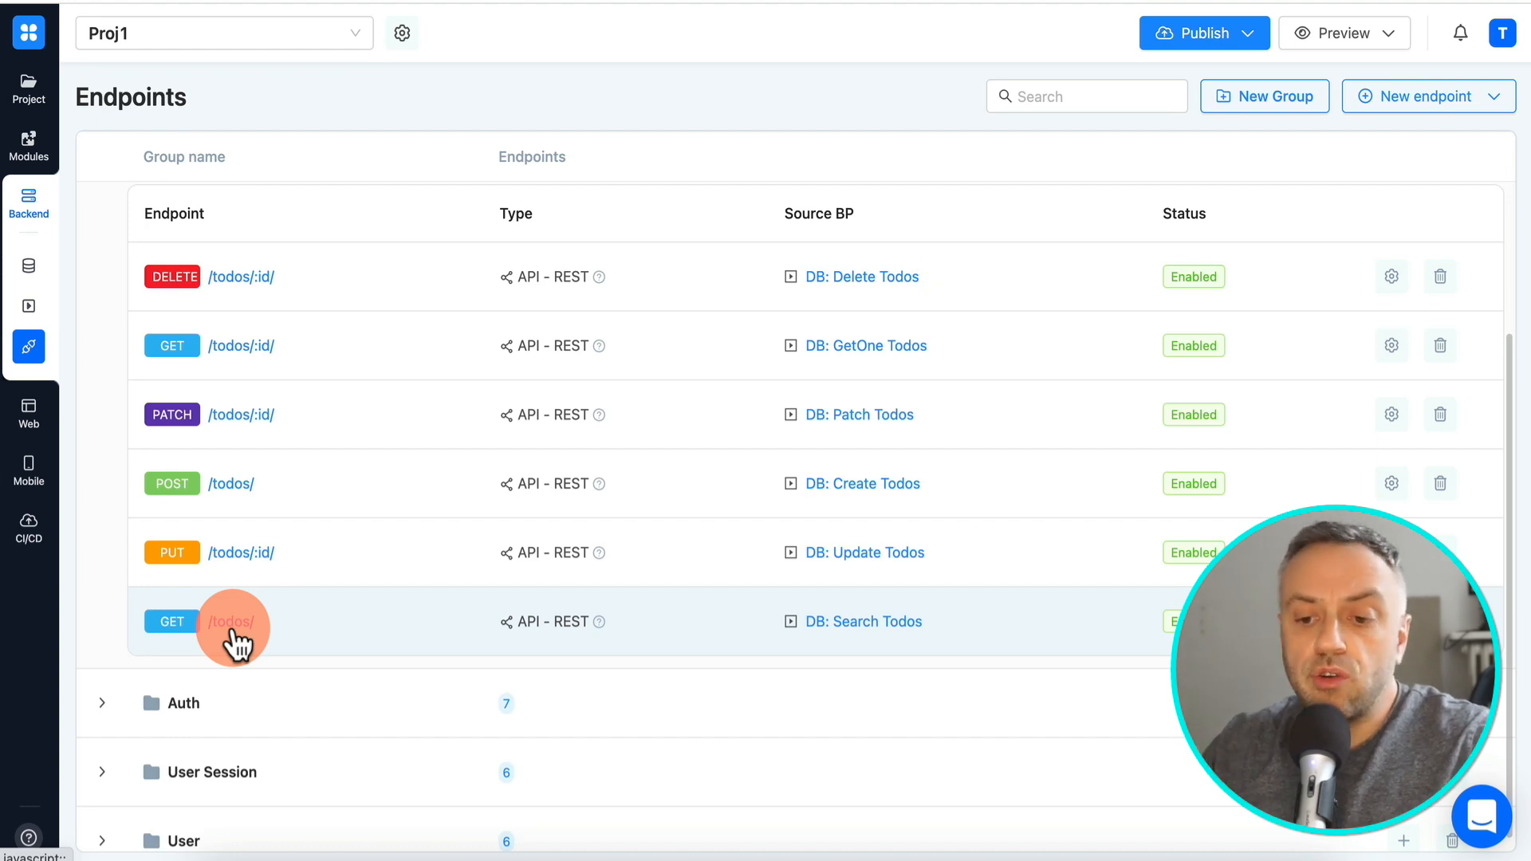
- Publish the project and open the API documentation of its Development deployment
left_click(1146, 40)
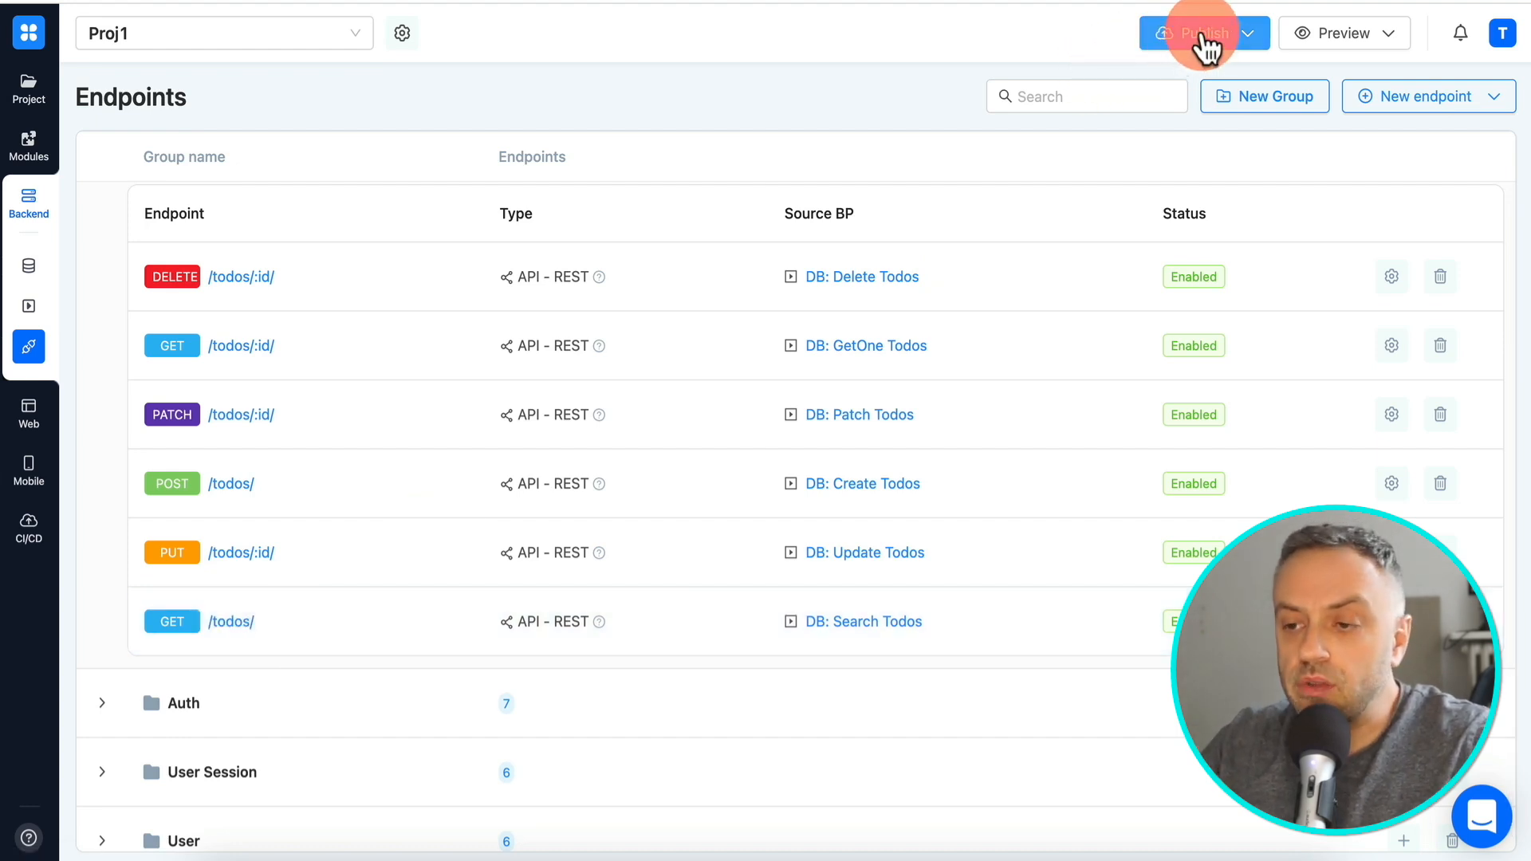
left_click(1203, 79)
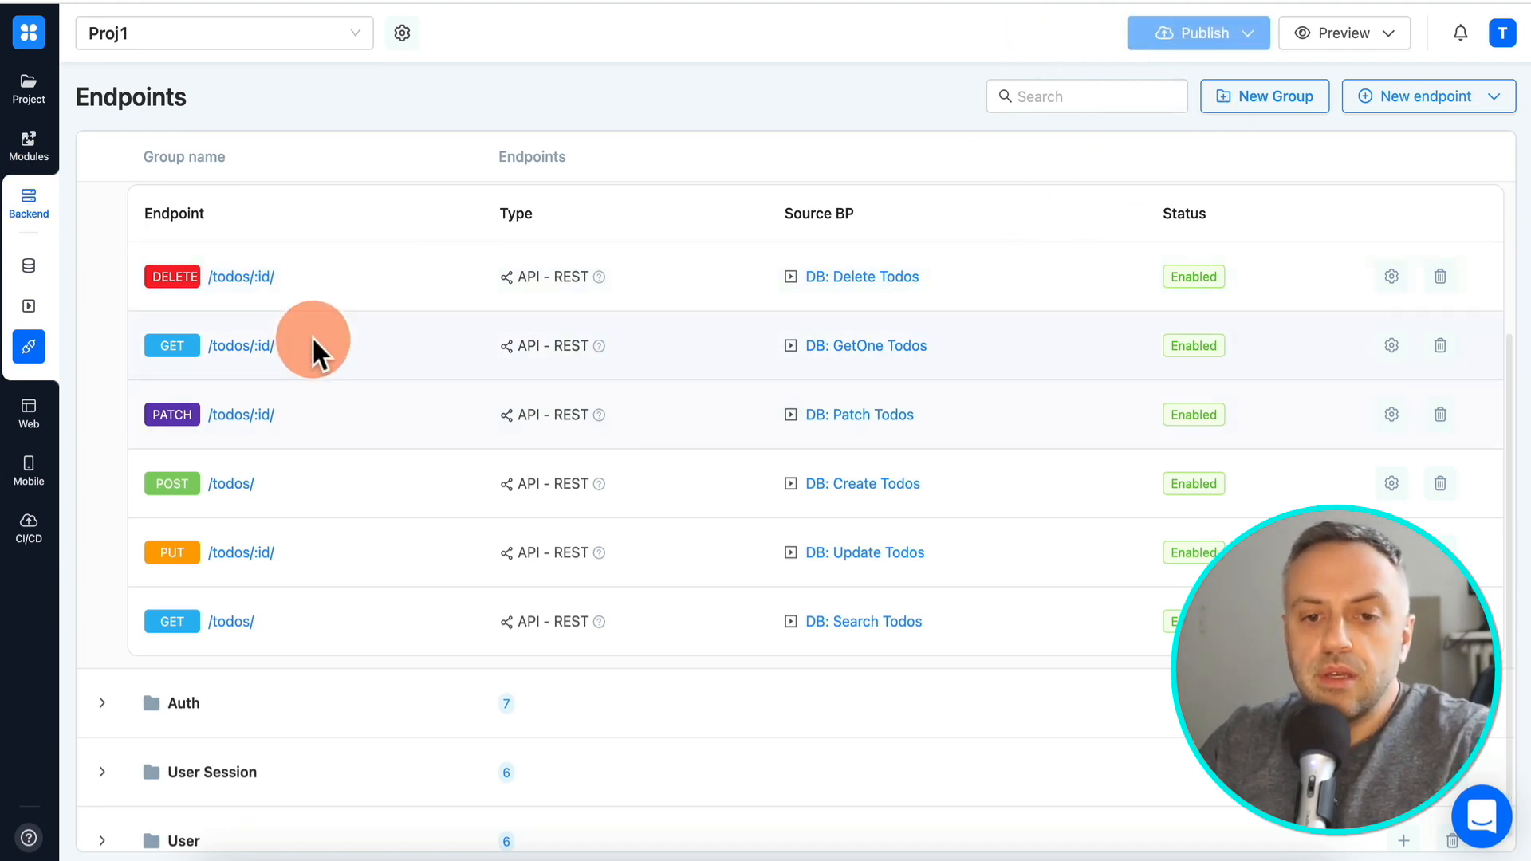
left_click(1333, 14)
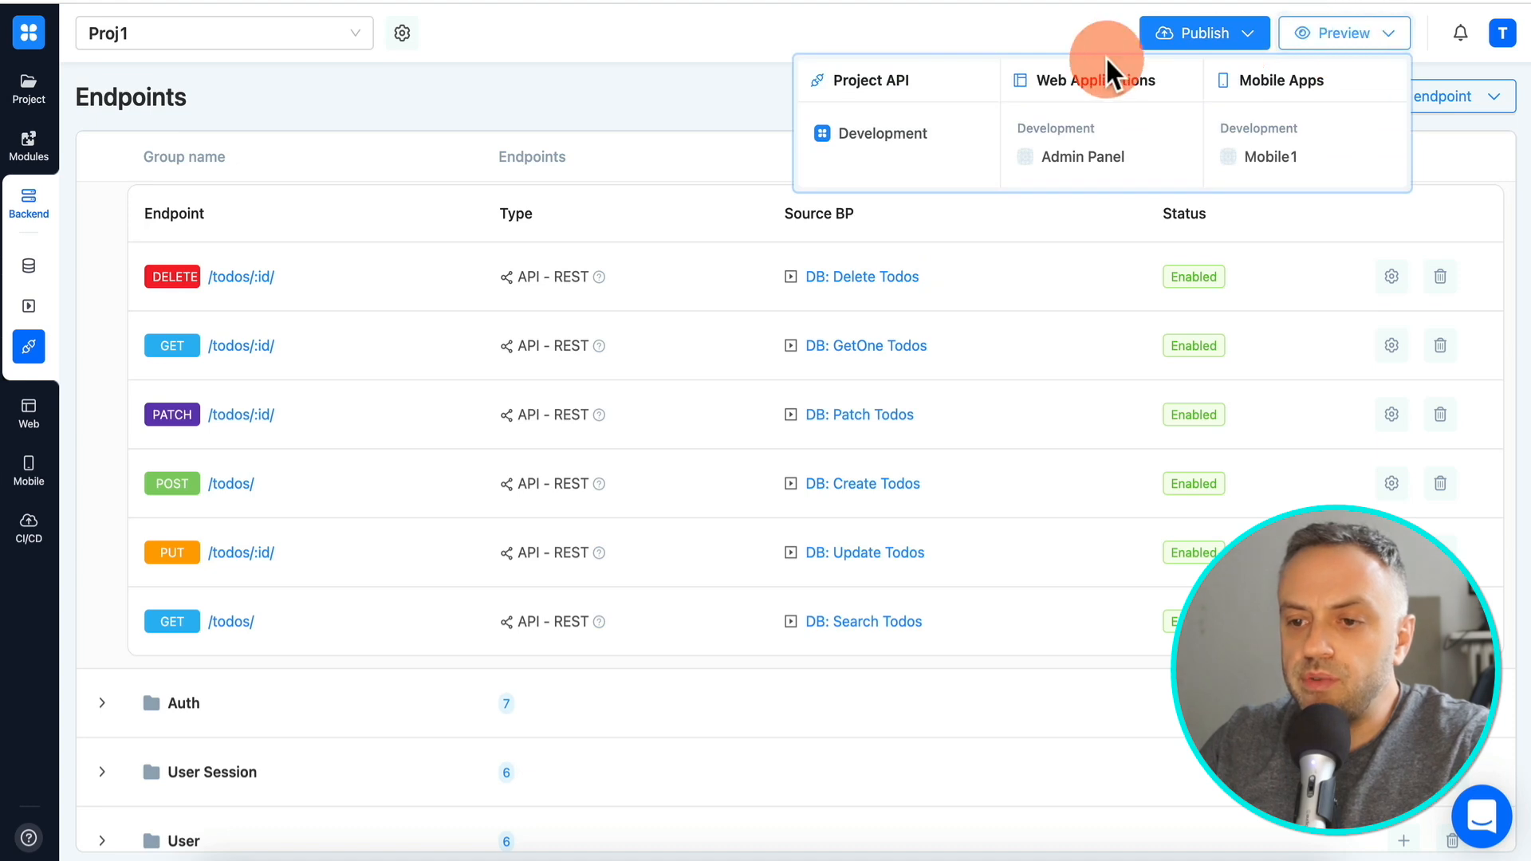
left_click(883, 136)
left_click(881, 145)
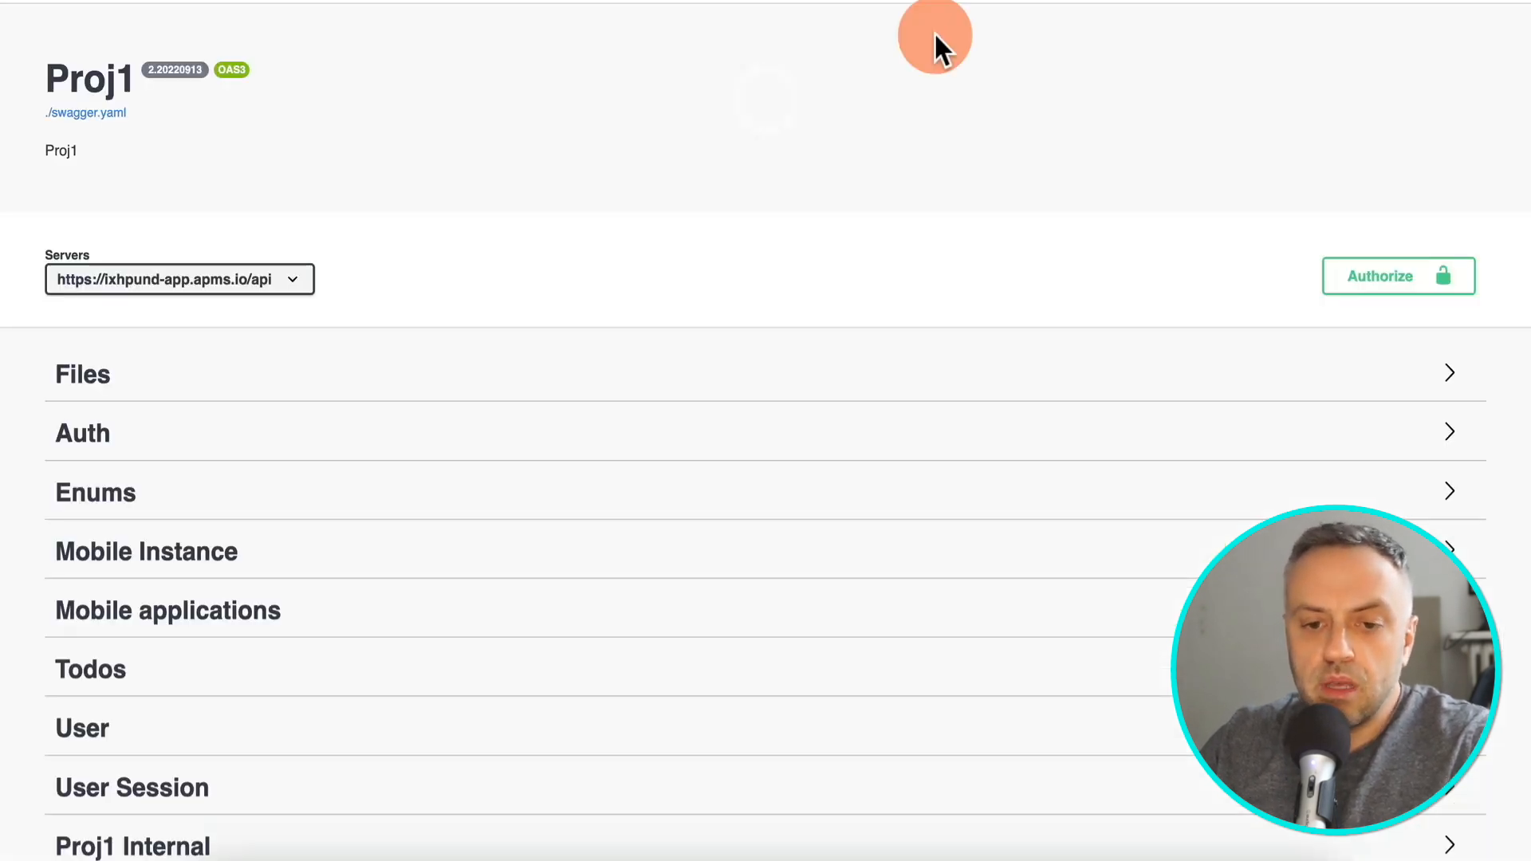
- Expand the Todos group in the API documentation and examine the query parameters of GET /todos/
scroll(540, 297, "down", 3)
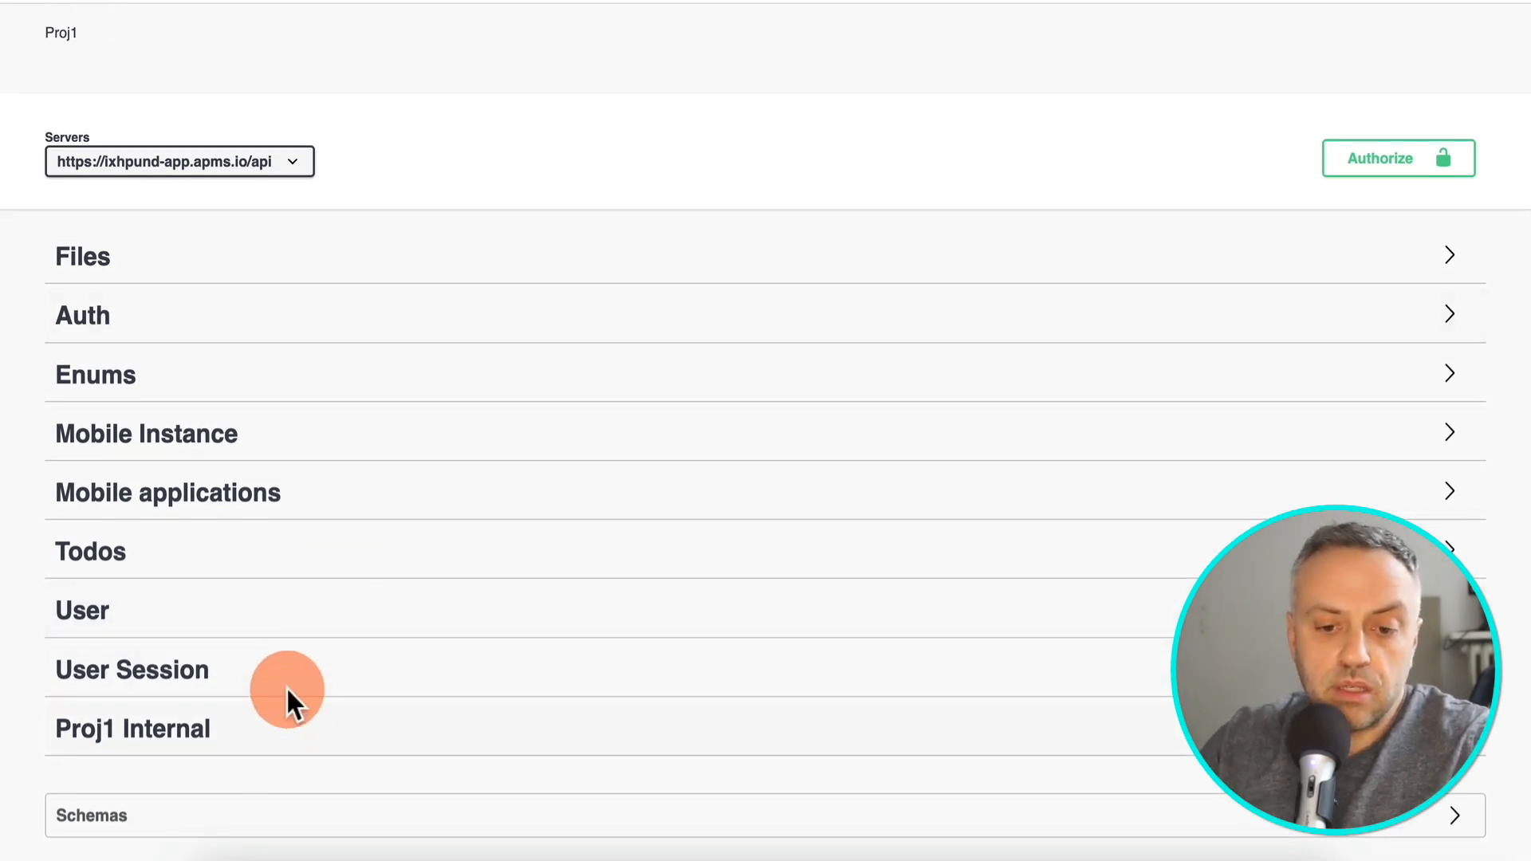
left_click(260, 557)
left_click(214, 567)
left_click(213, 567)
scroll(213, 571, "down", 4)
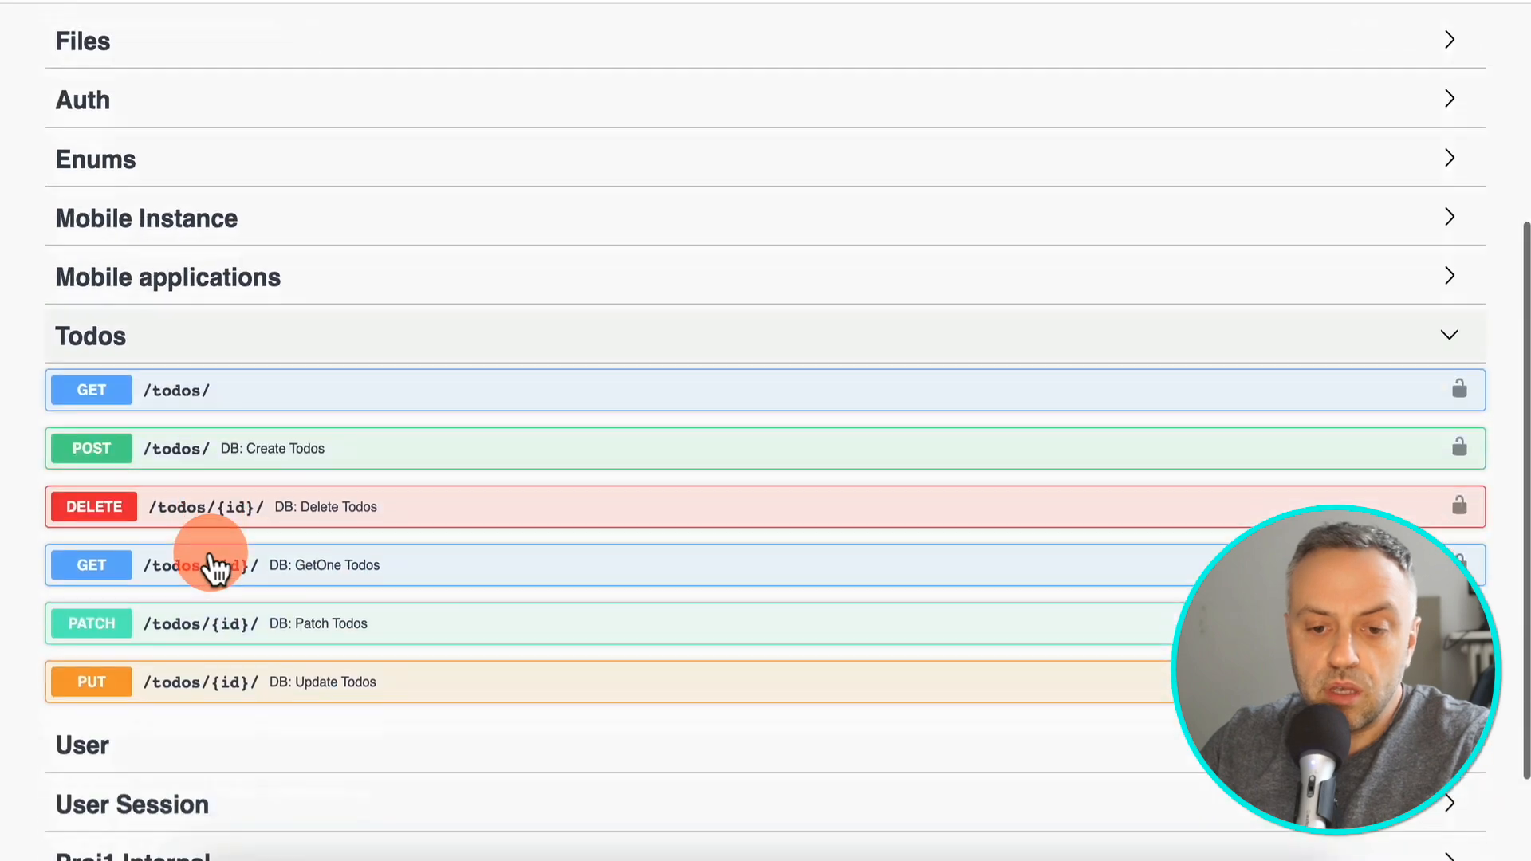
left_click(212, 371)
scroll(208, 369, "down", 4)
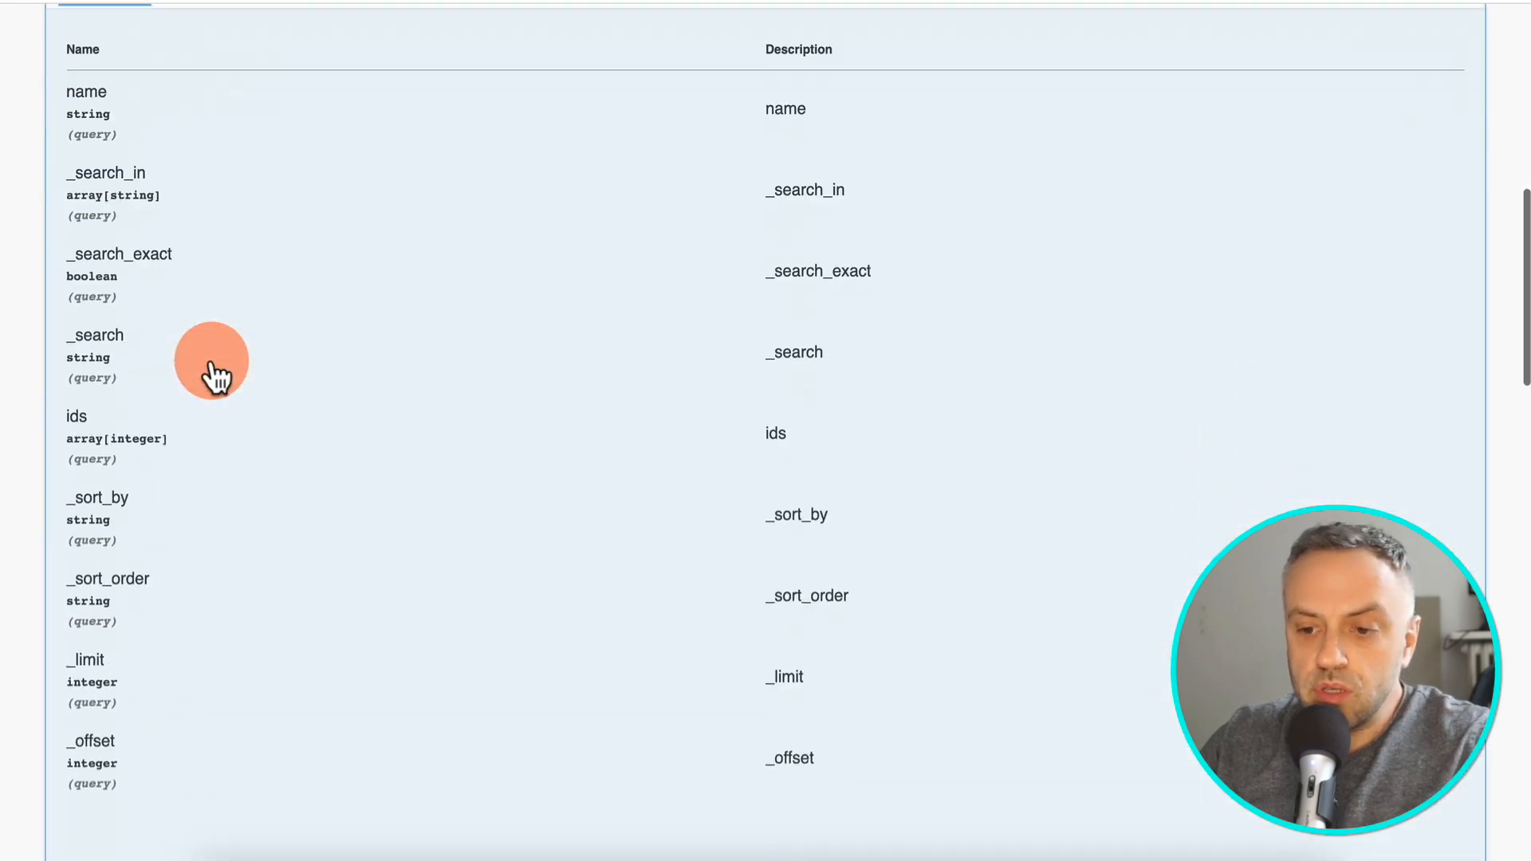
- Enable trying out the GET /todos/ operation and look over its editable parameters
scroll(263, 369, "up", 3)
left_click(1404, 323)
left_click(813, 499)
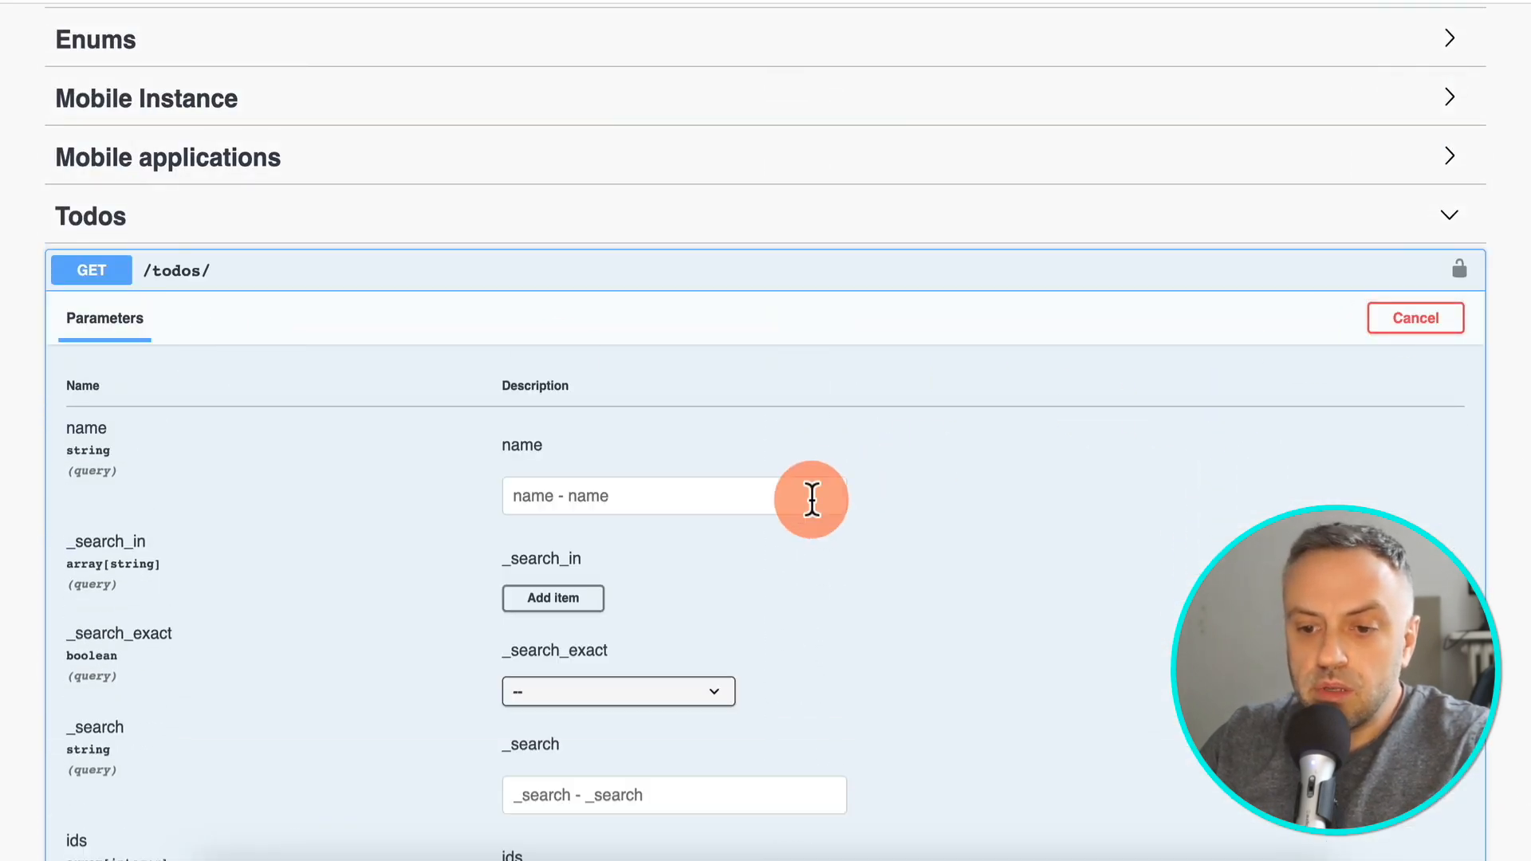
scroll(812, 505, "down", 2)
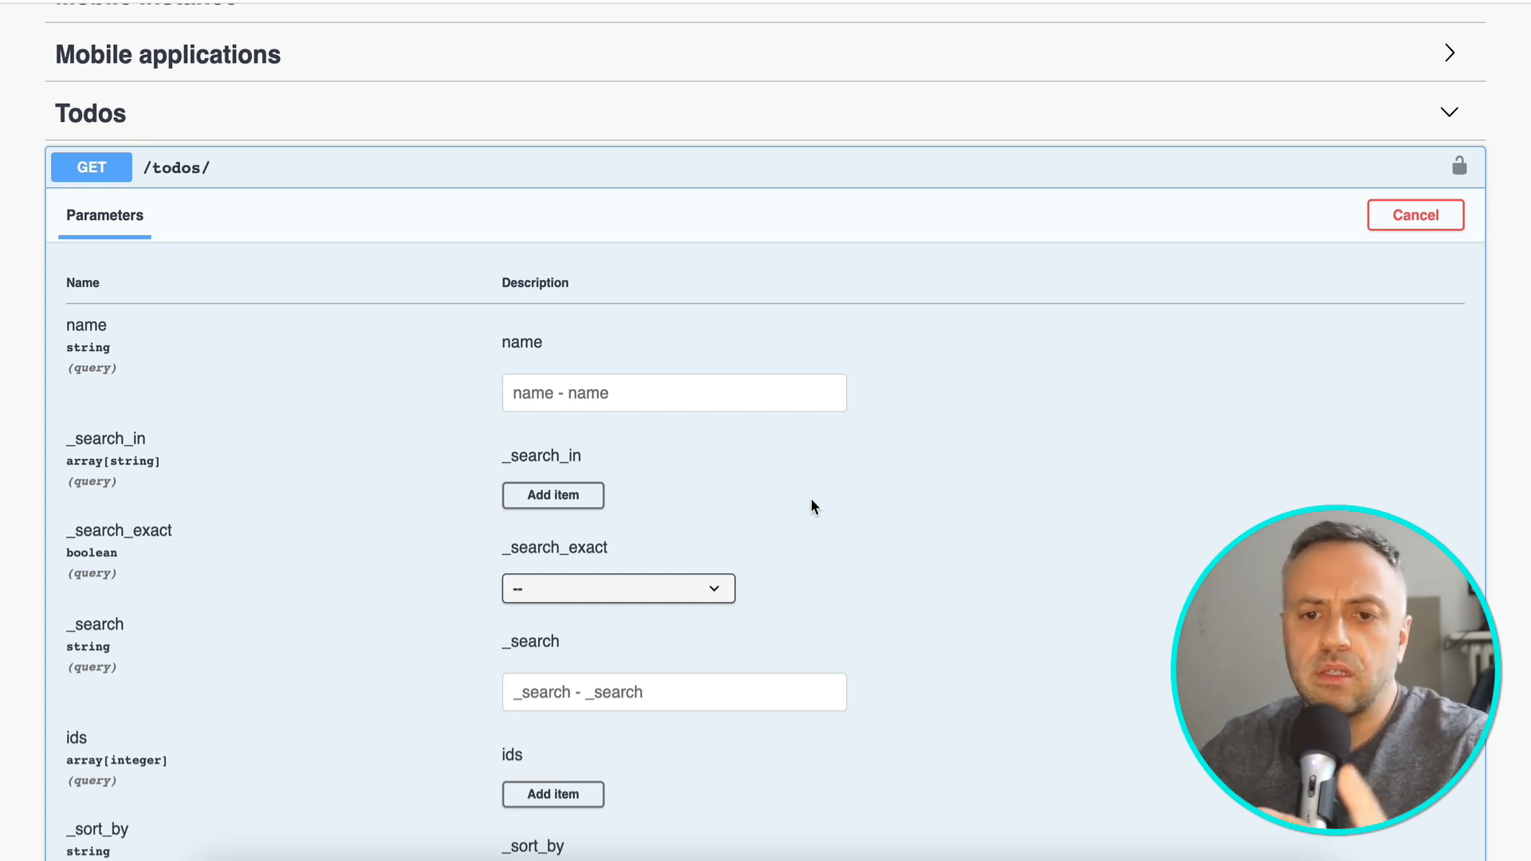
left_click(339, 235)
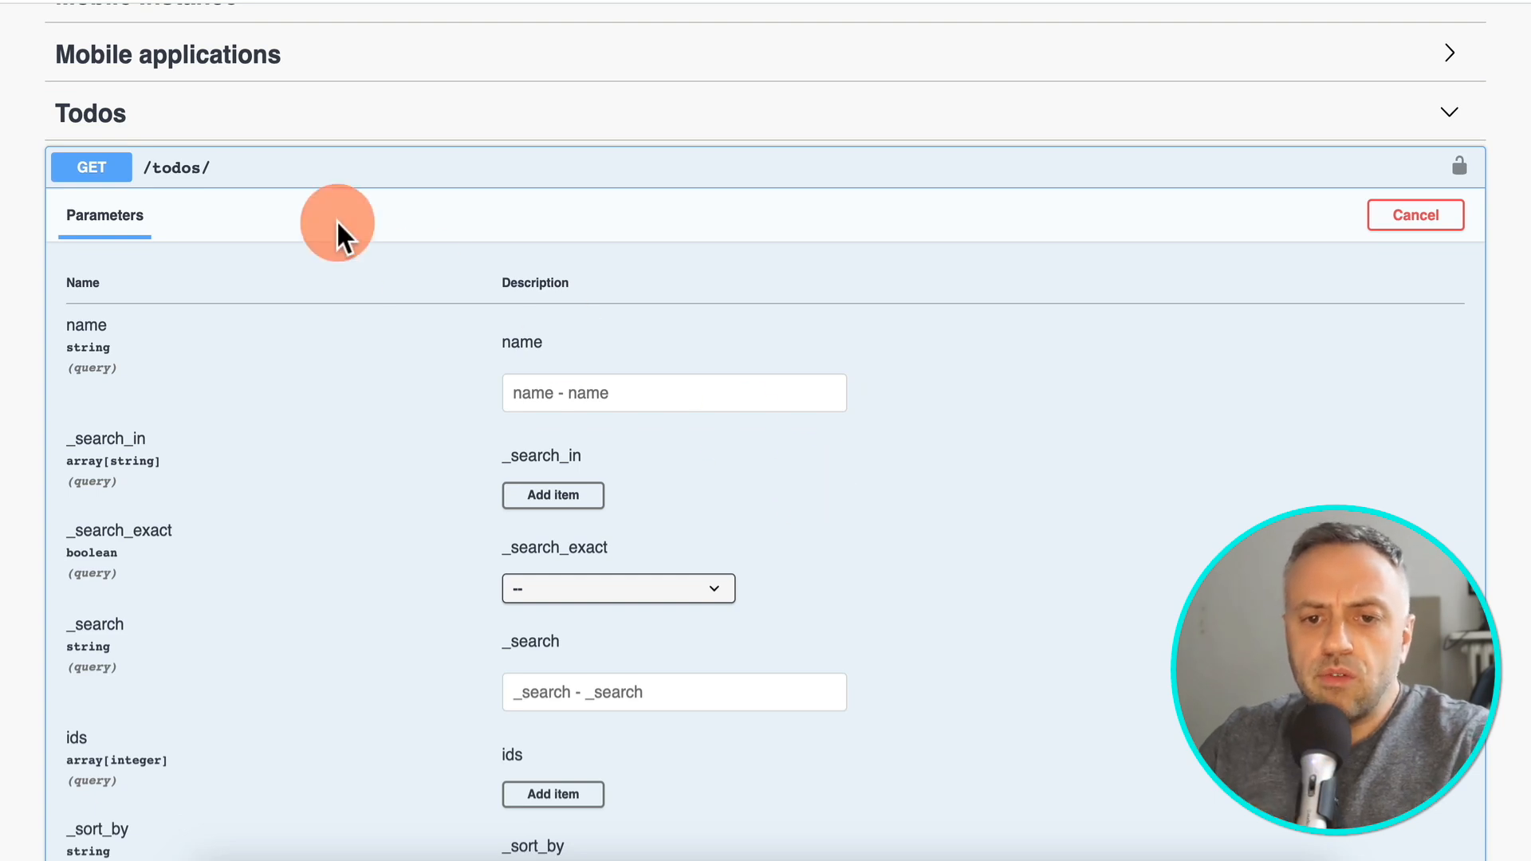
left_click(1059, 165)
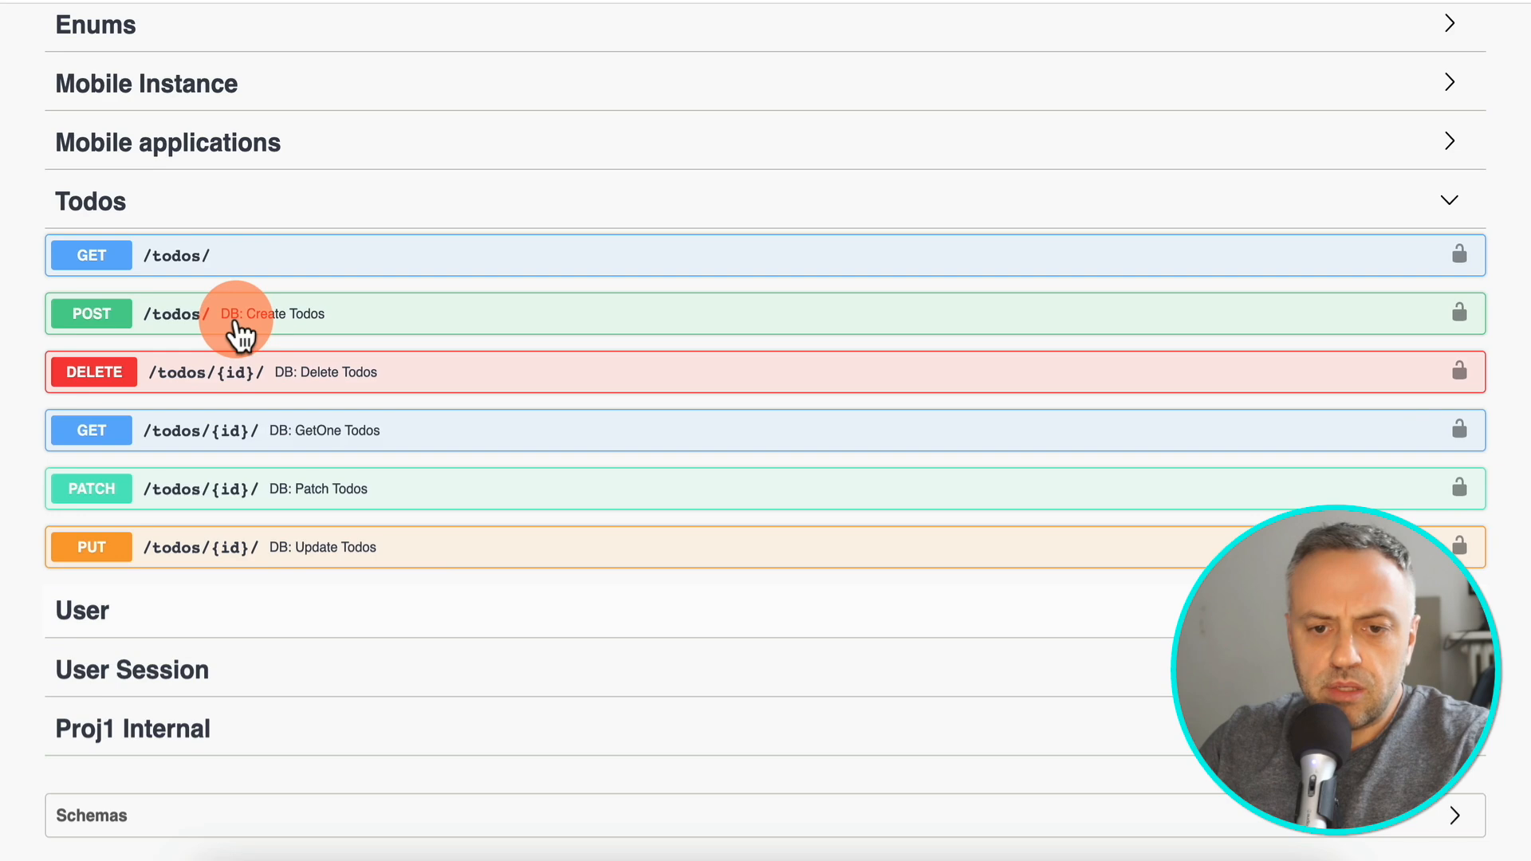
left_click(247, 259)
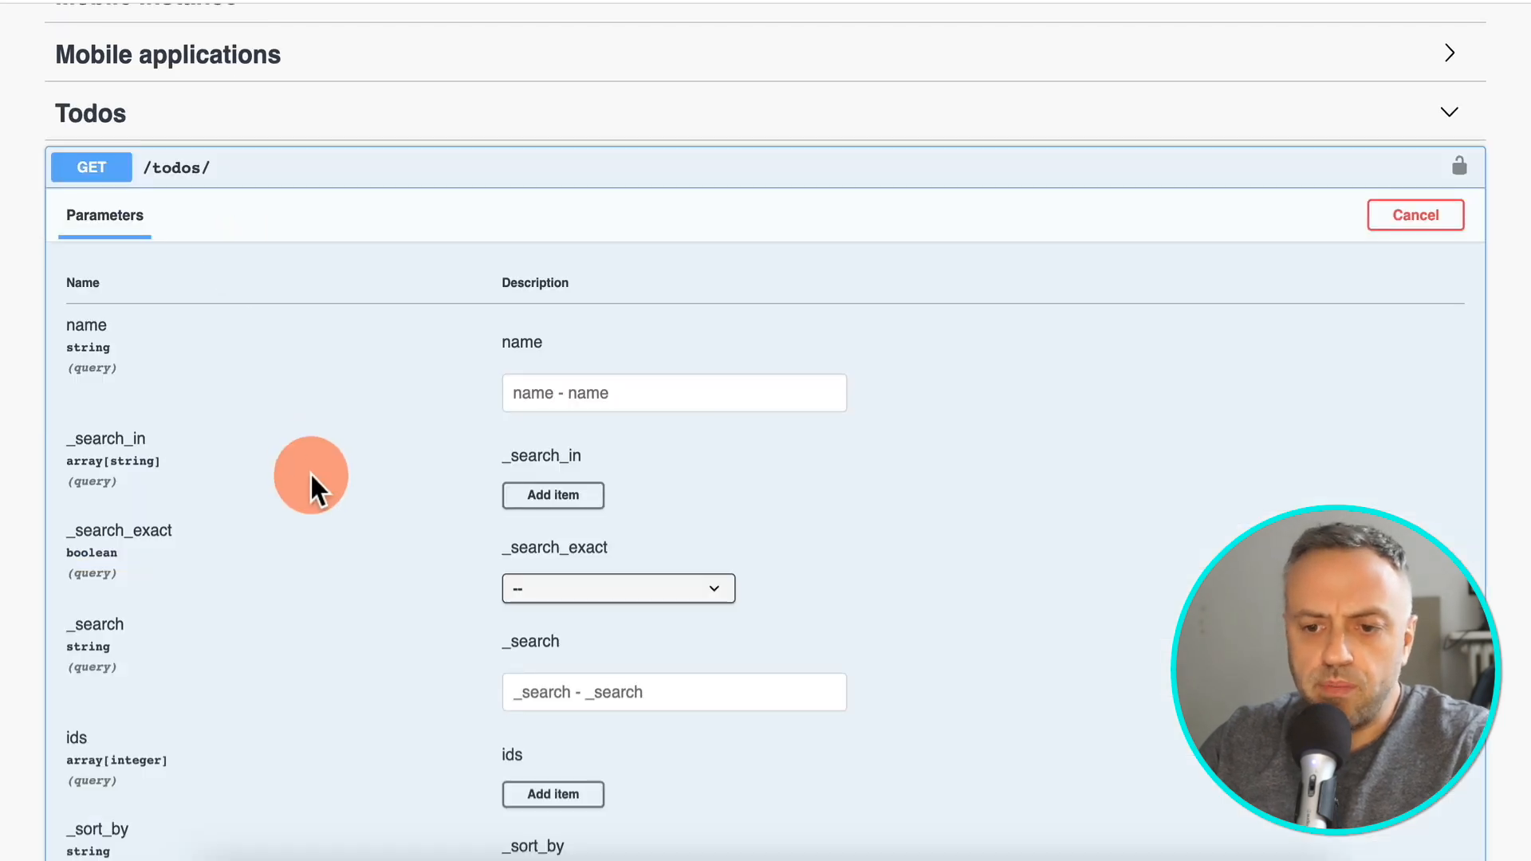
- Execute the GET /todos/ request with empty parameters and examine the server response
scroll(313, 482, "down", 10)
left_click(380, 526)
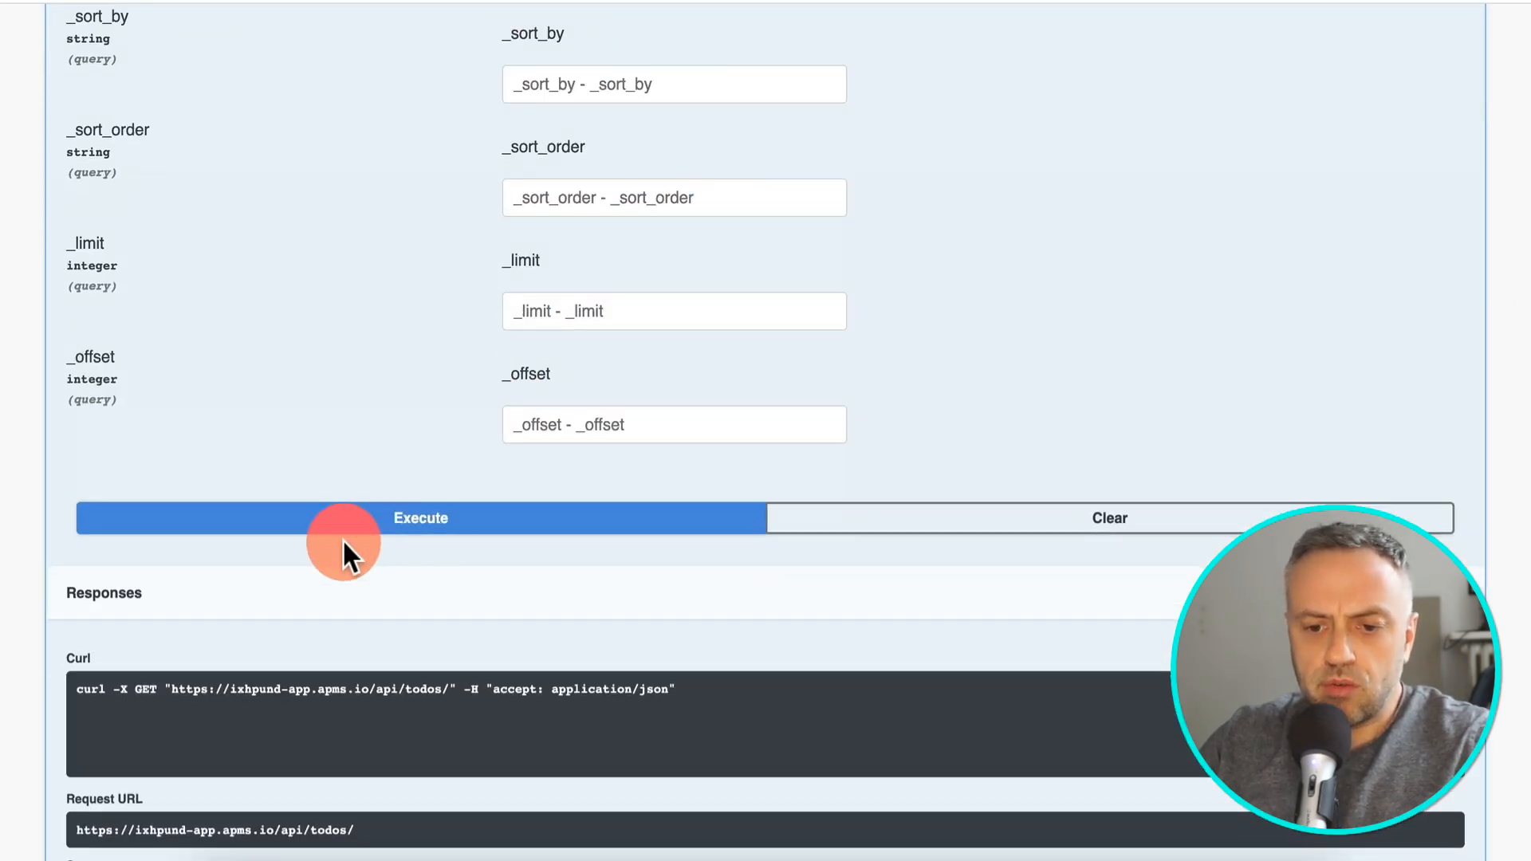
scroll(309, 537, "down", 6)
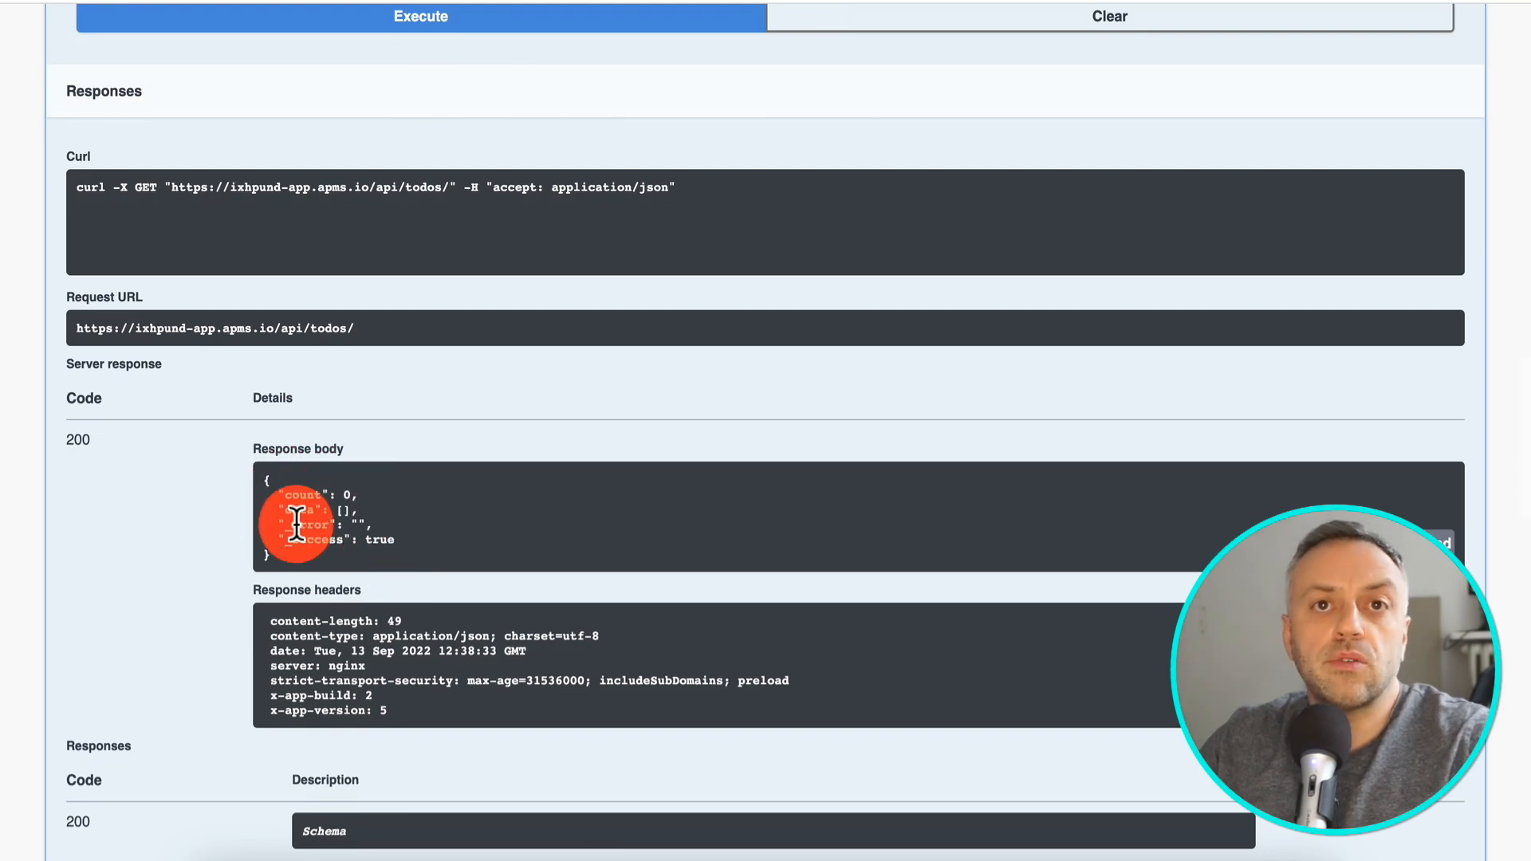
scroll(297, 524, "up", 15)
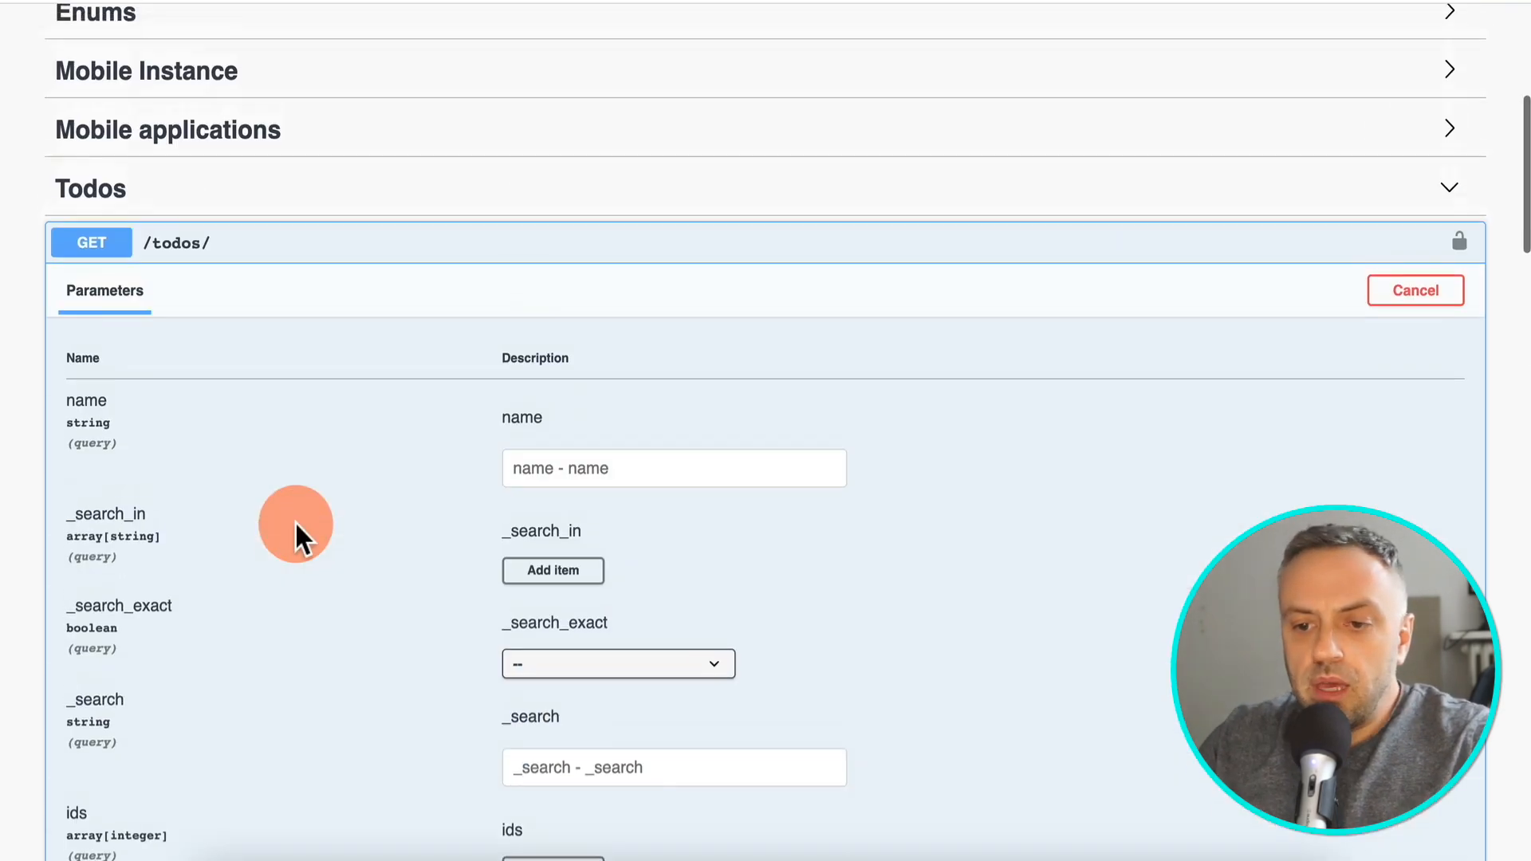
left_click(371, 271)
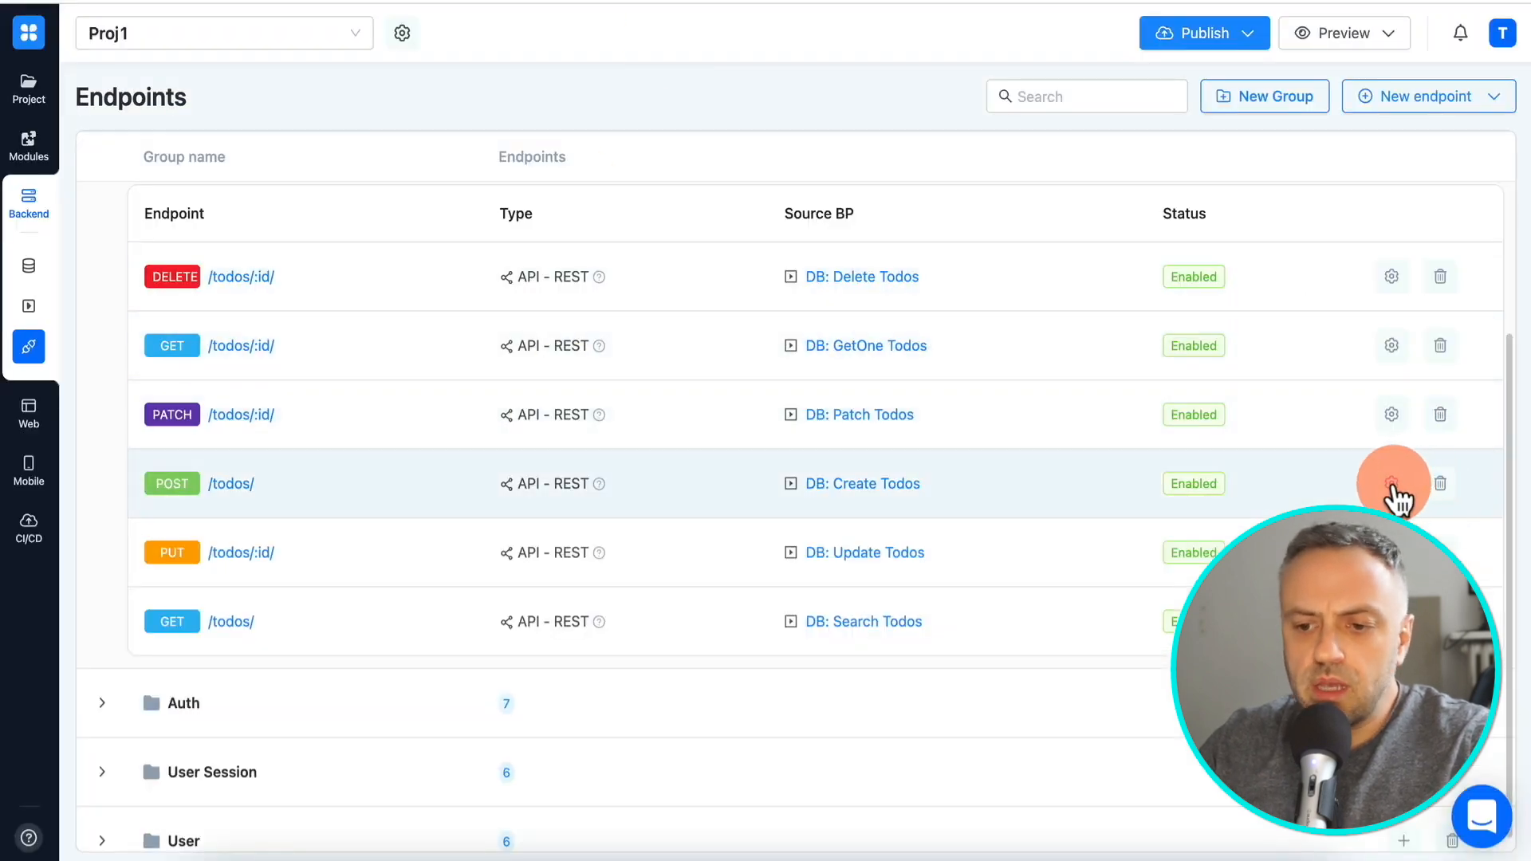
- In the project's endpoints, disable the Token Auth middleware for POST /todos/ and save the endpoint
left_click(1391, 483)
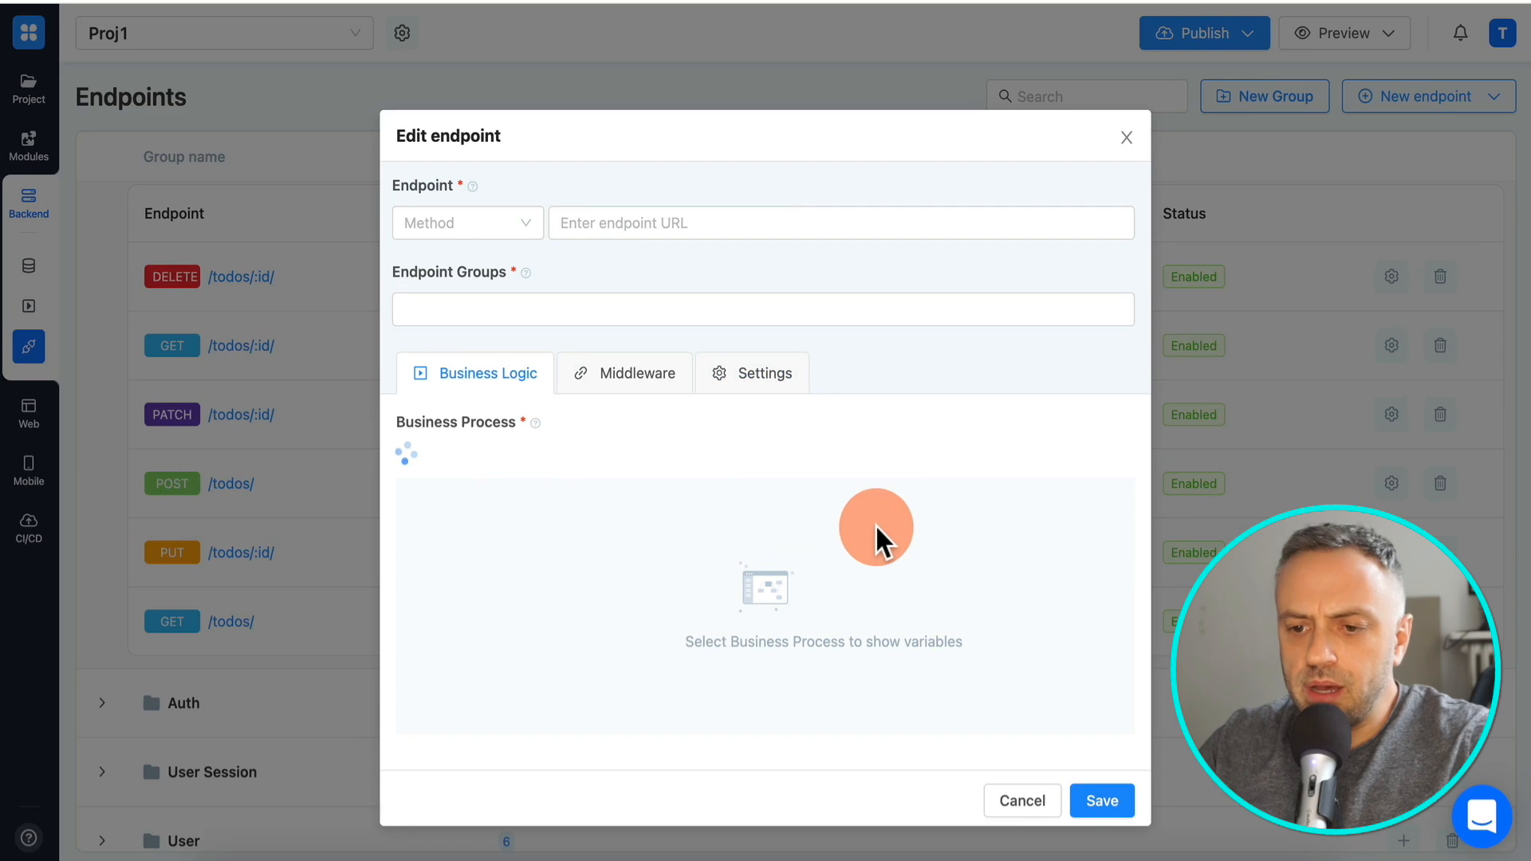
left_click(647, 381)
left_click(1114, 526)
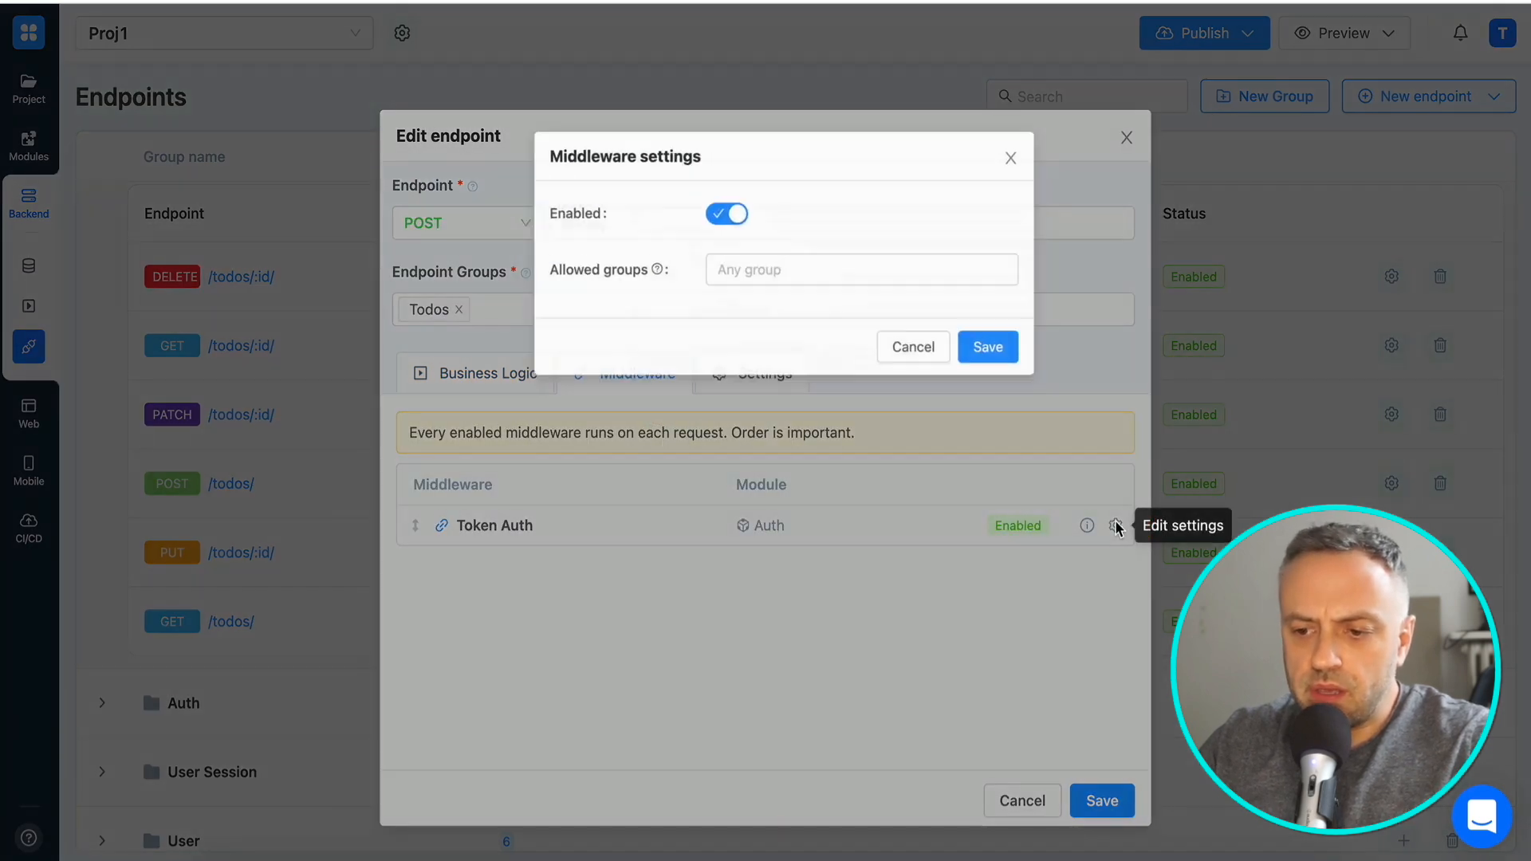
left_click(702, 197)
left_click(981, 336)
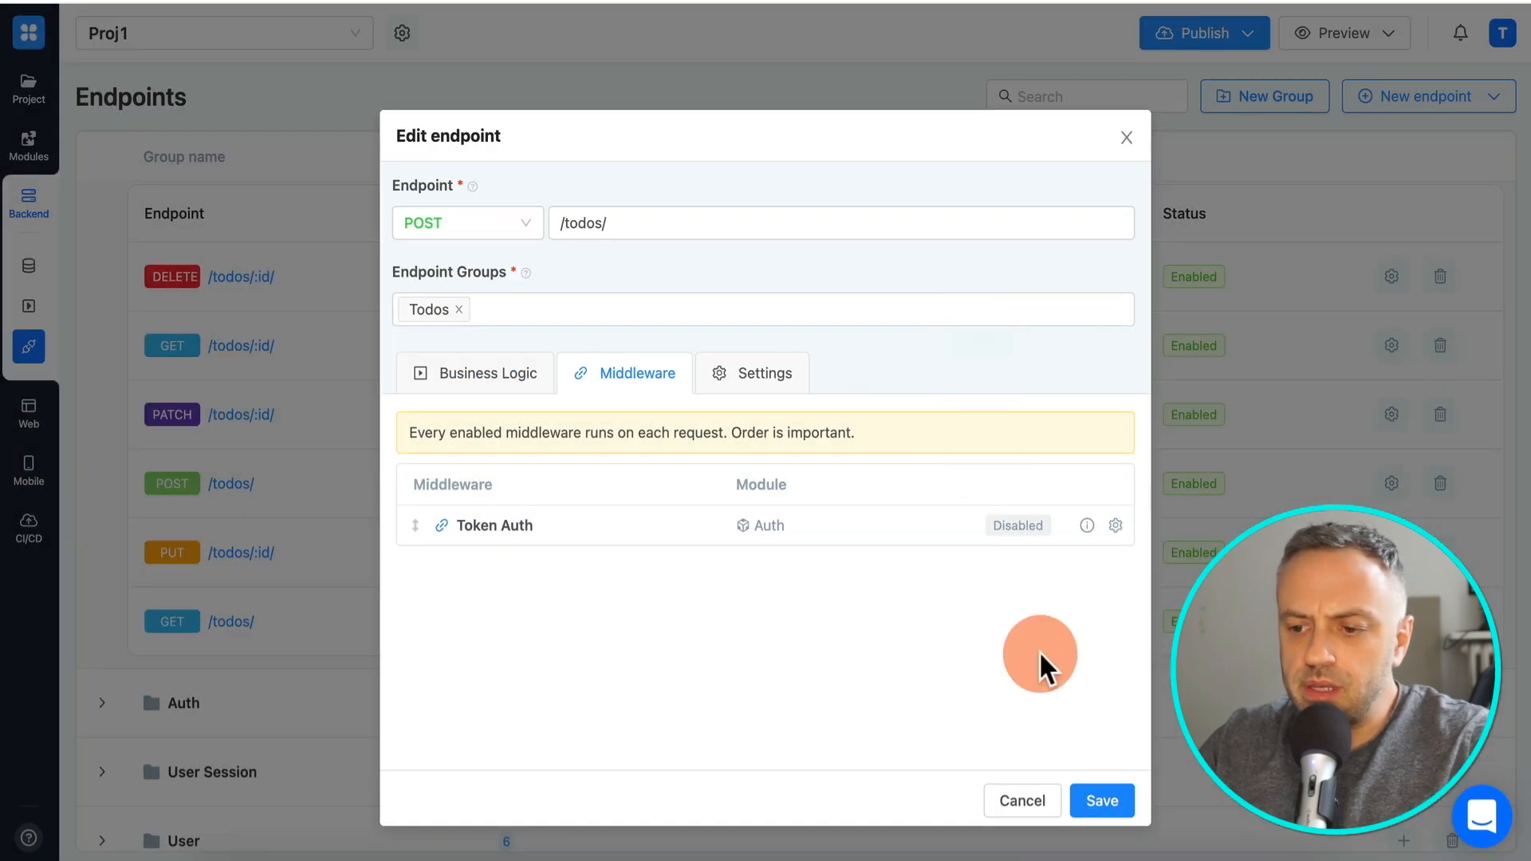
left_click(1102, 800)
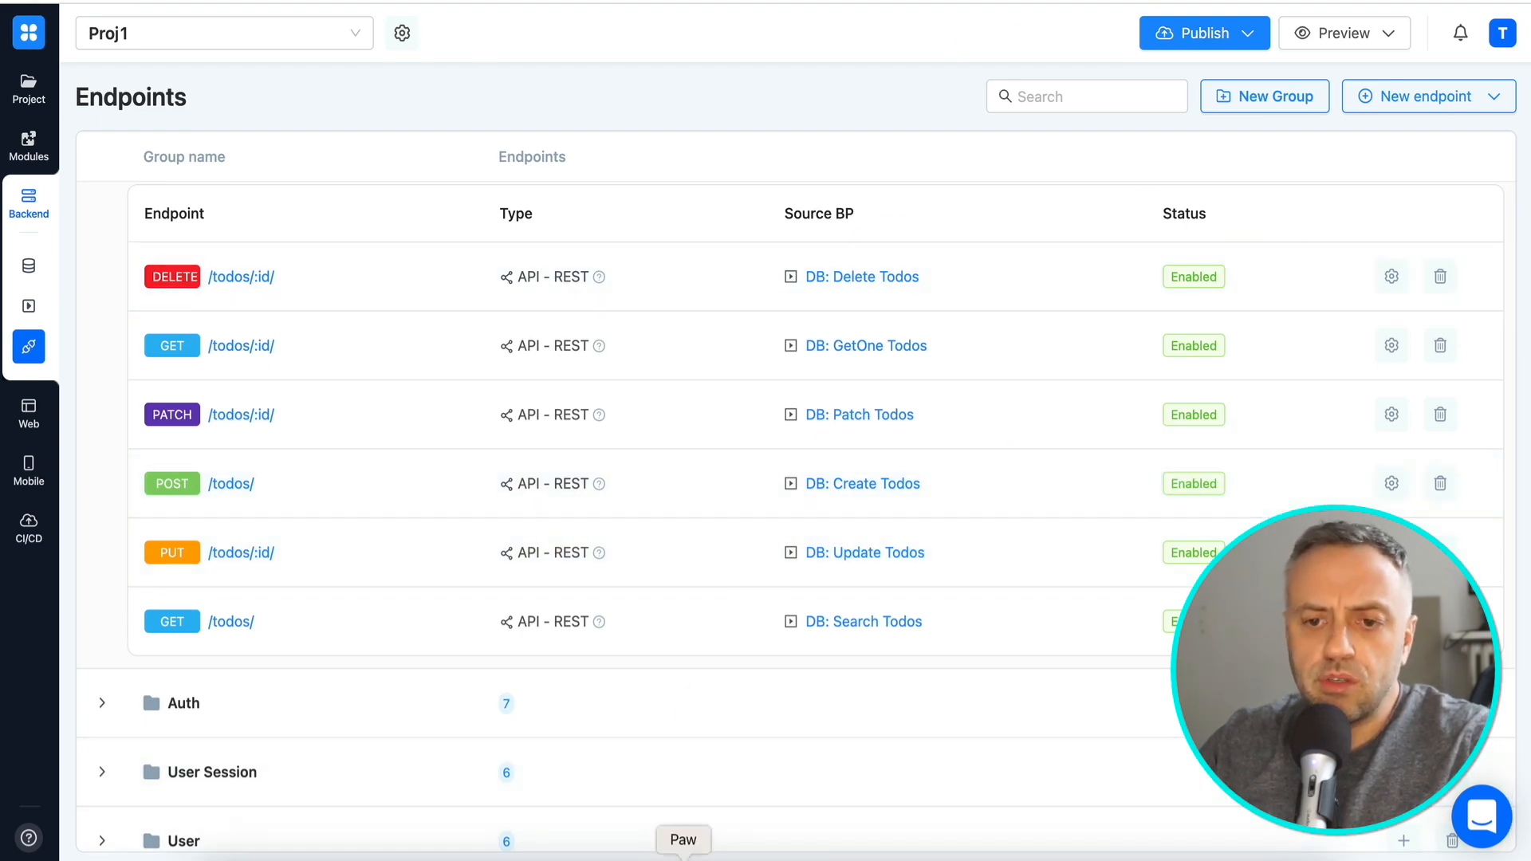
- Open the Development deployment's server URL from the project overview
left_click(683, 856)
key("super+Tab")
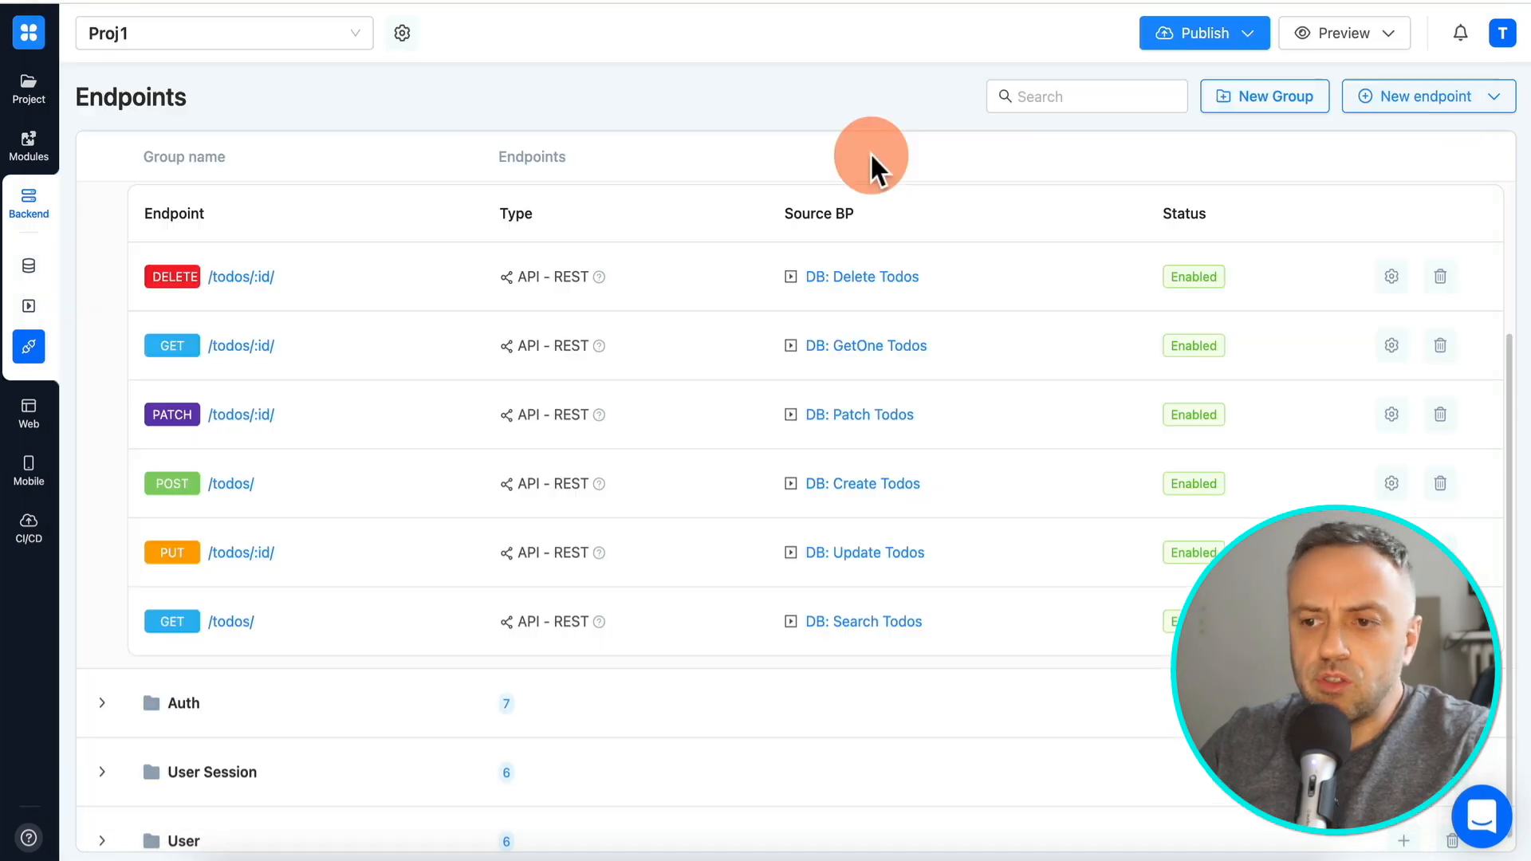
left_click(28, 89)
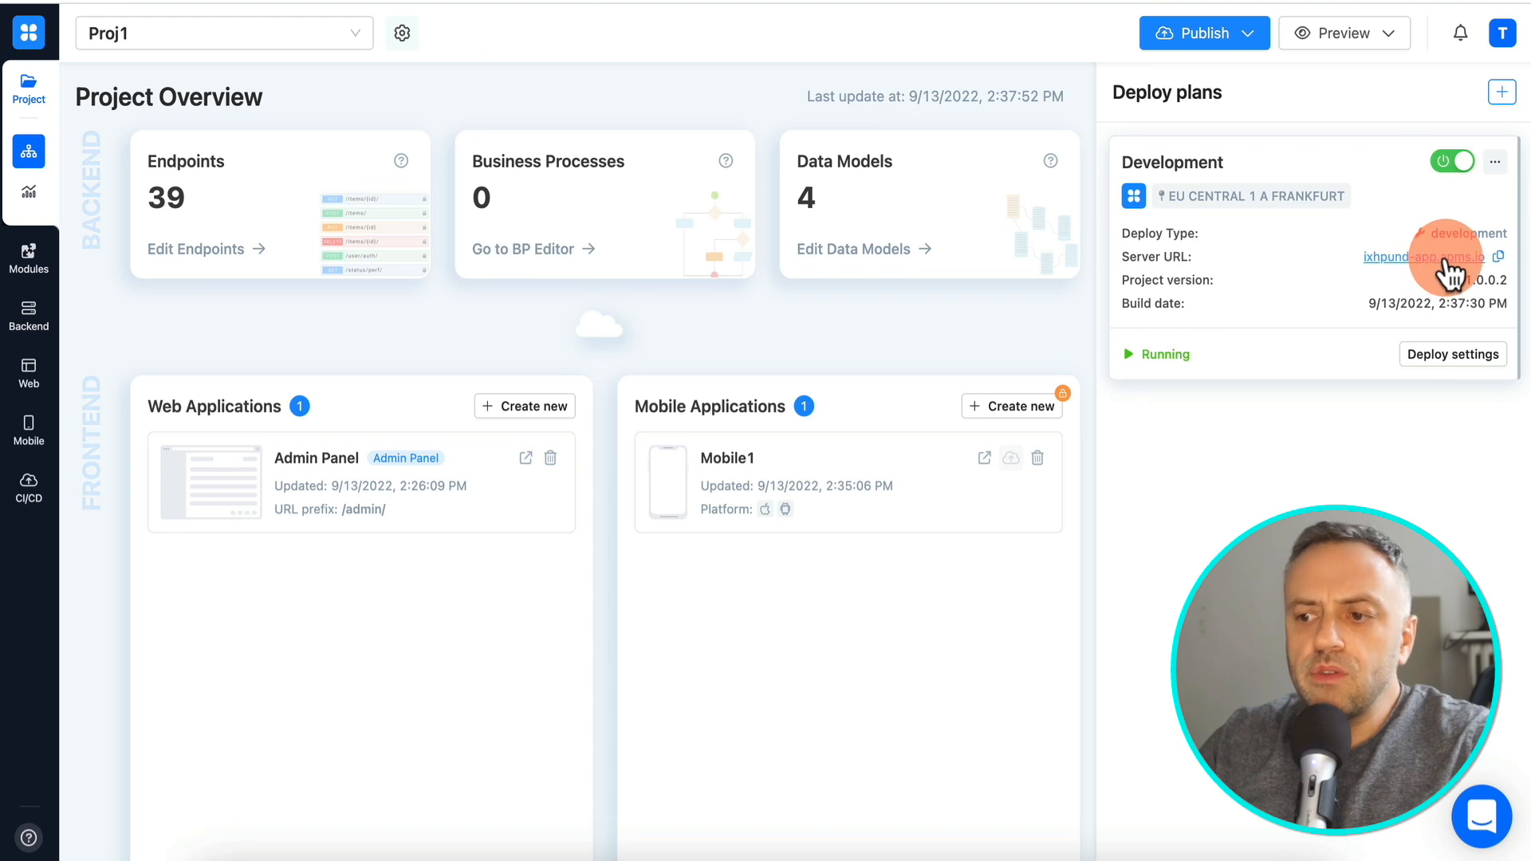
left_click(1444, 258)
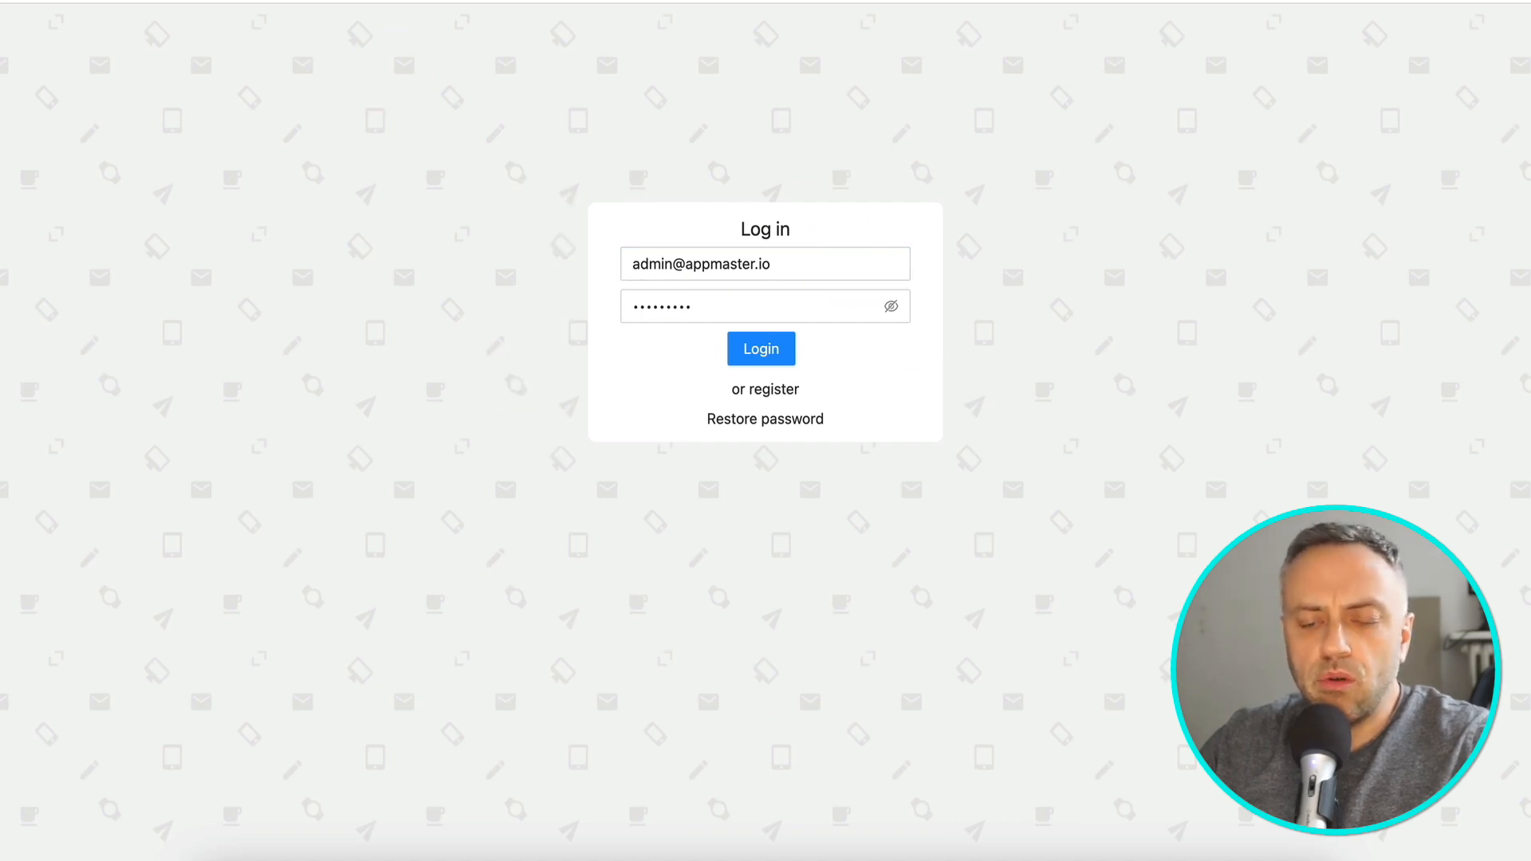
- Switch to Paw, set the GET /api/todos/ request's host to ixhpund-app.apms.io and send the request
key("super+Tab")
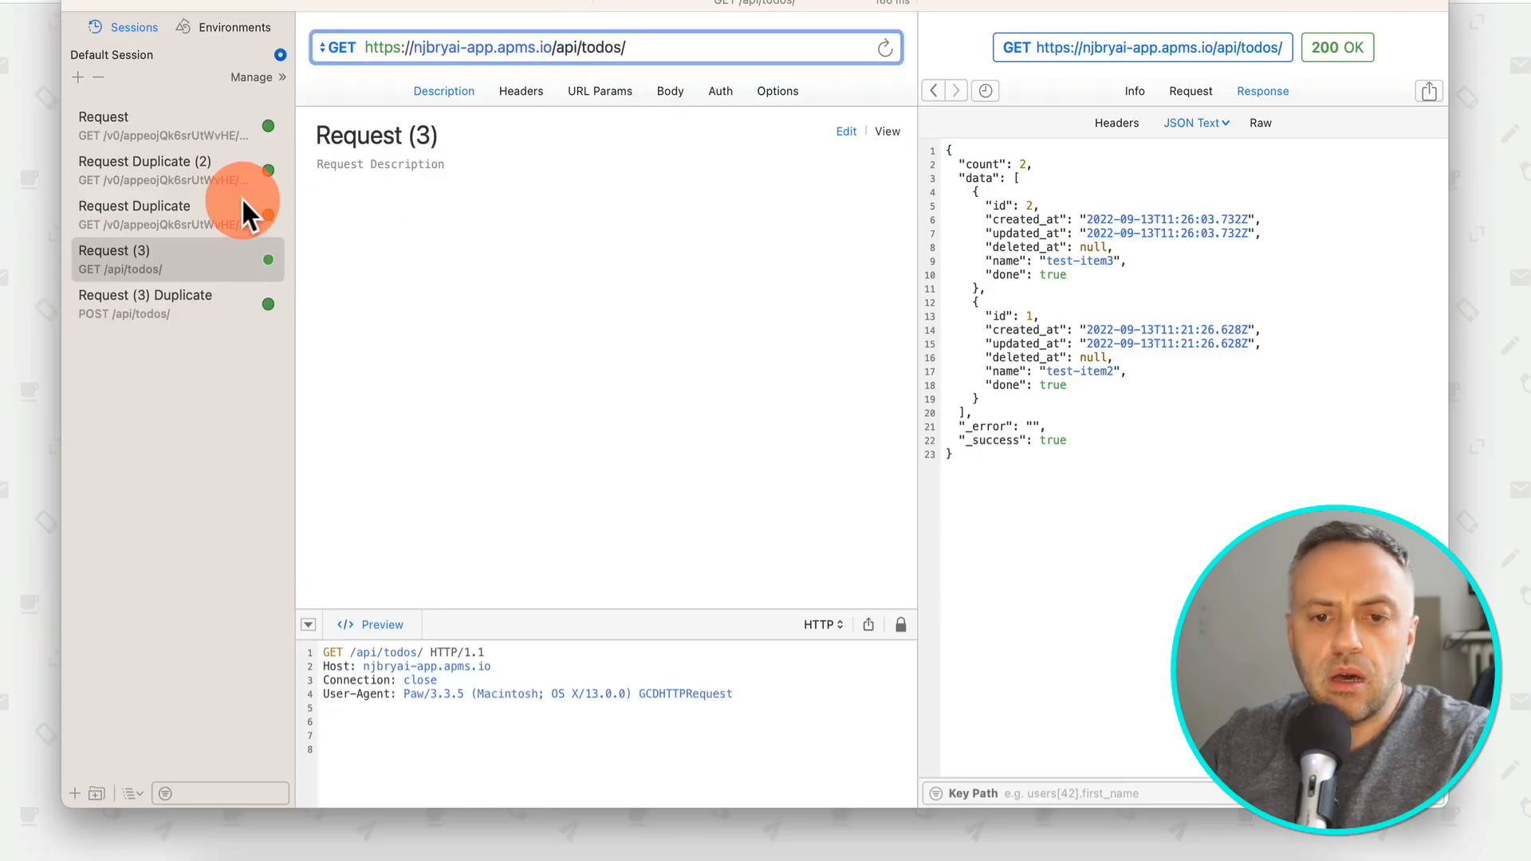
left_click(556, 44)
key("super+Tab")
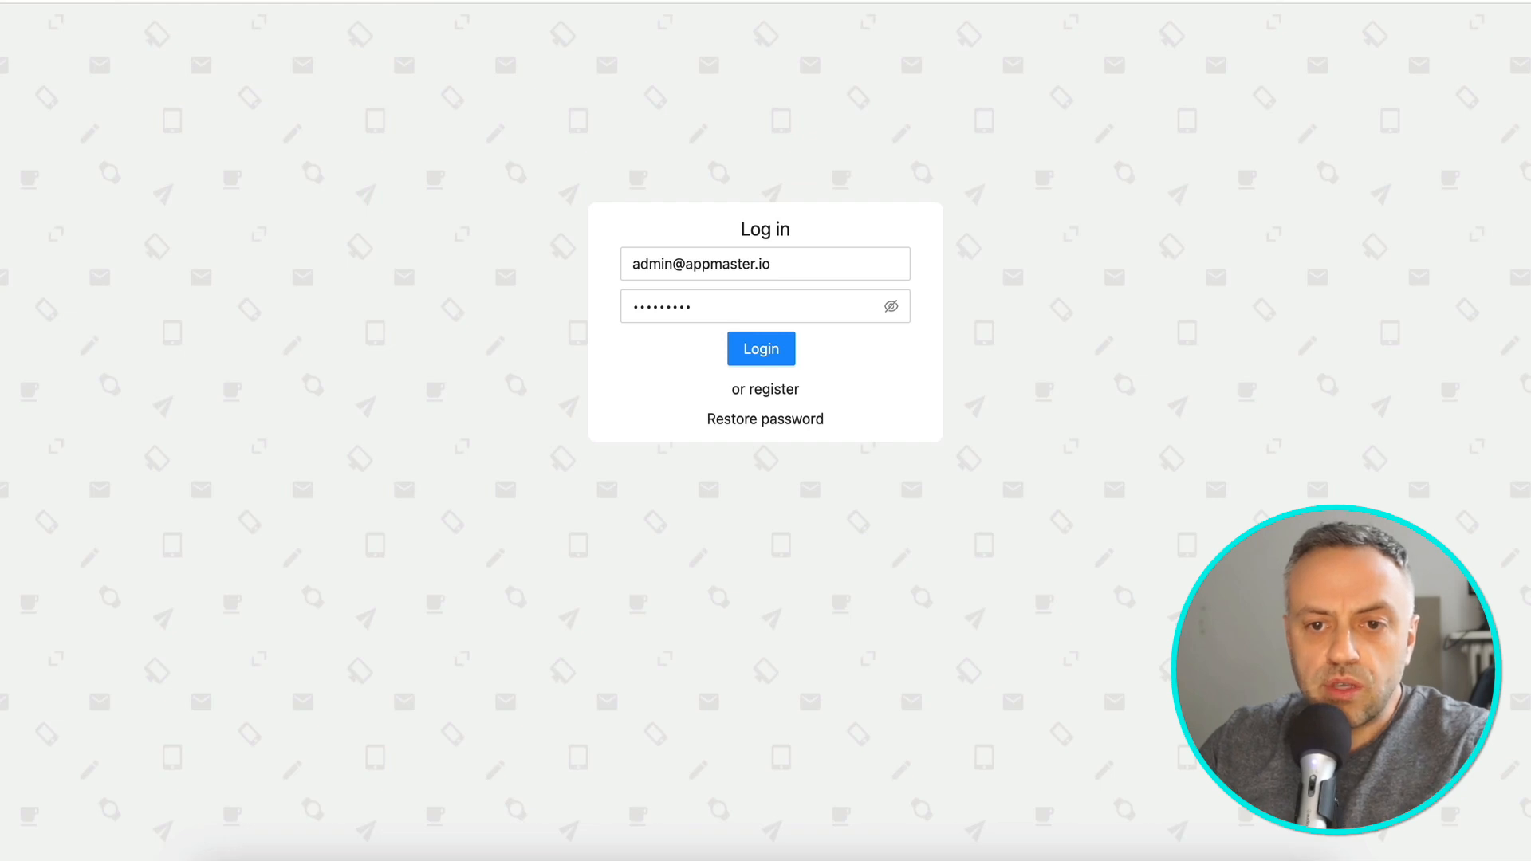
key("super+Tab")
left_click_drag(561, 48, 415, 48)
type("ixhpund-app.apms.io")
key("Return")
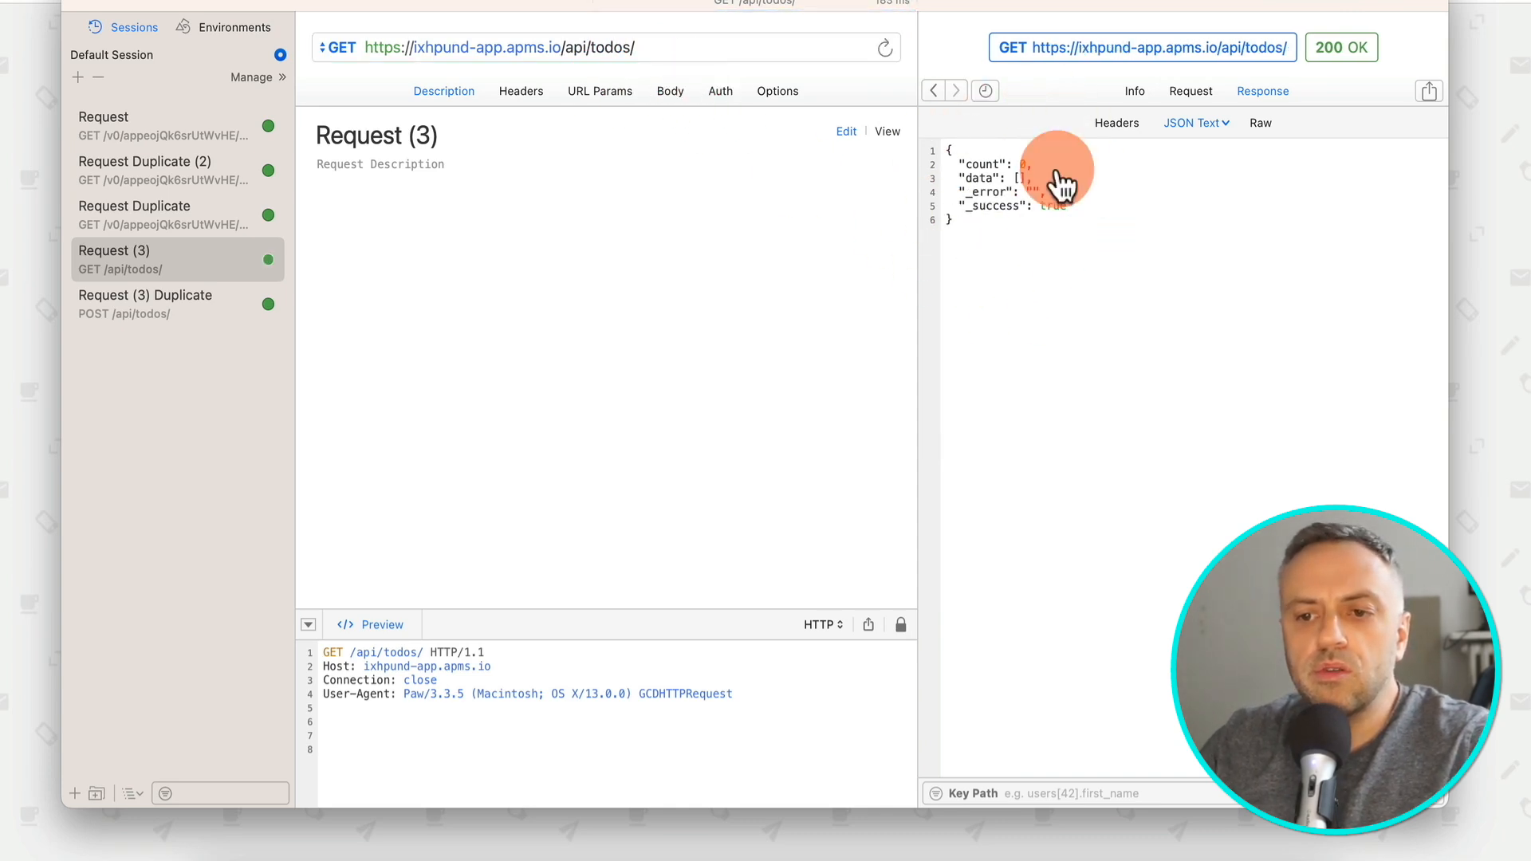
- Set the host of the POST /api/todos/ request, Request (3) Duplicate, to ixhpund-app.apms.io
left_click(182, 301)
left_click(180, 298)
left_click(557, 48)
left_click_drag(556, 47, 426, 43)
type("ixhpund-app.apms.io")
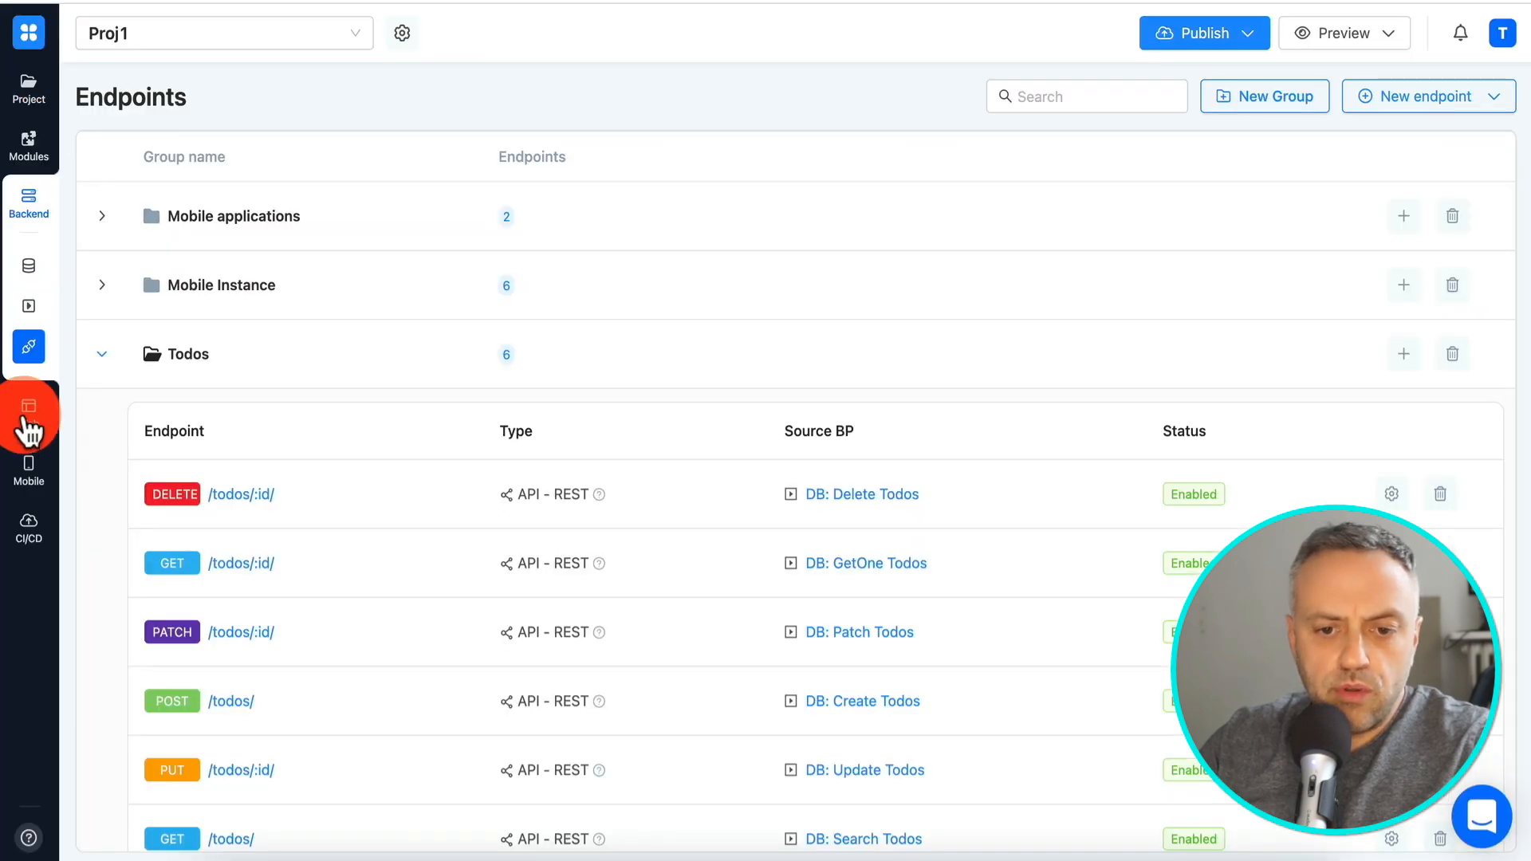
- Switch to AppMaster and examine the Todos model's fields in the data models designer
left_click(30, 262)
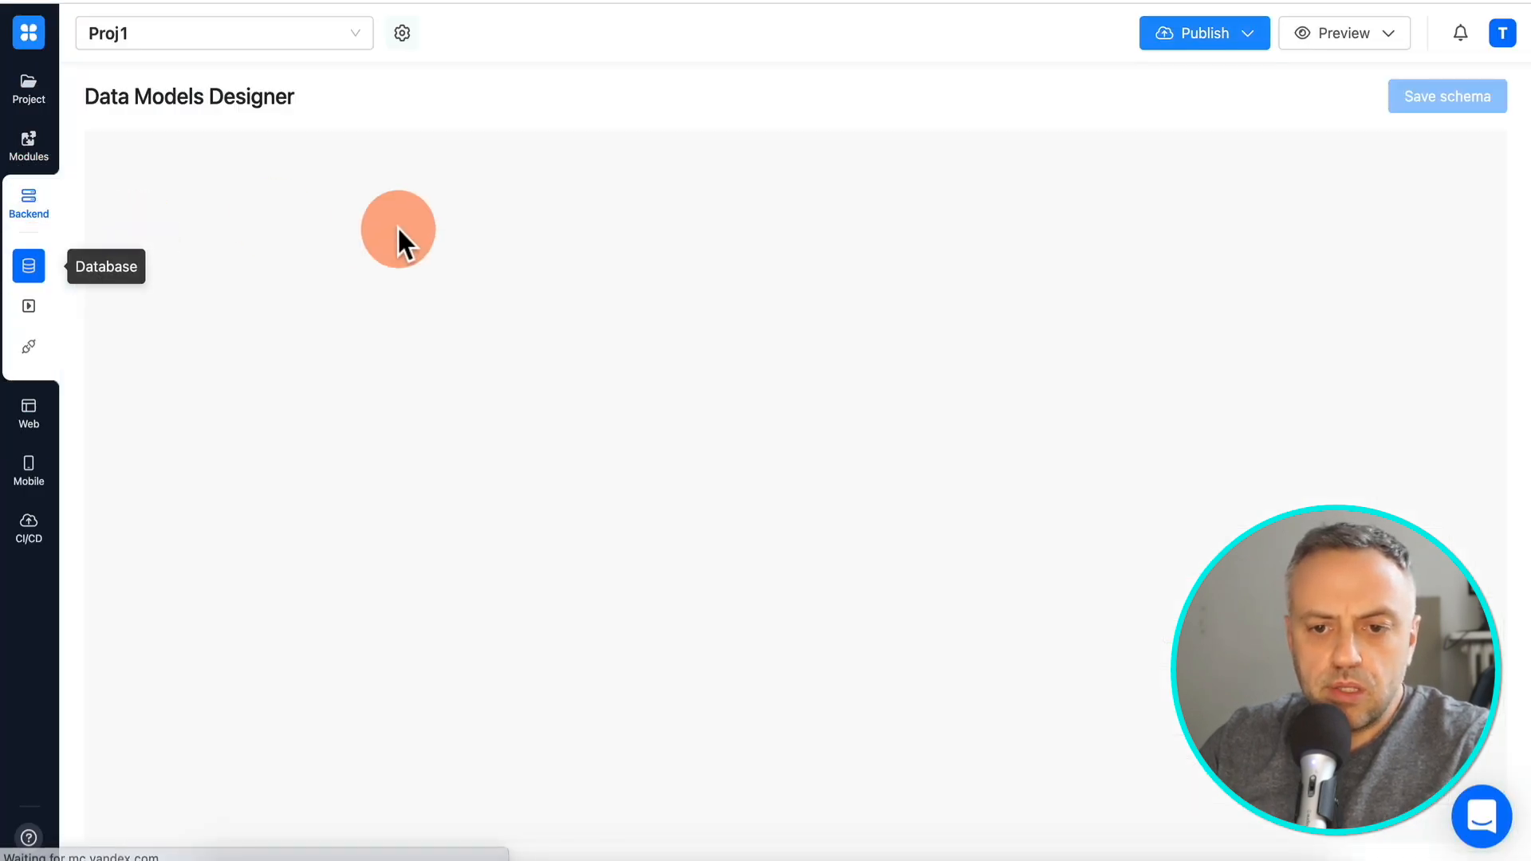
left_click_drag(520, 499, 1022, 600)
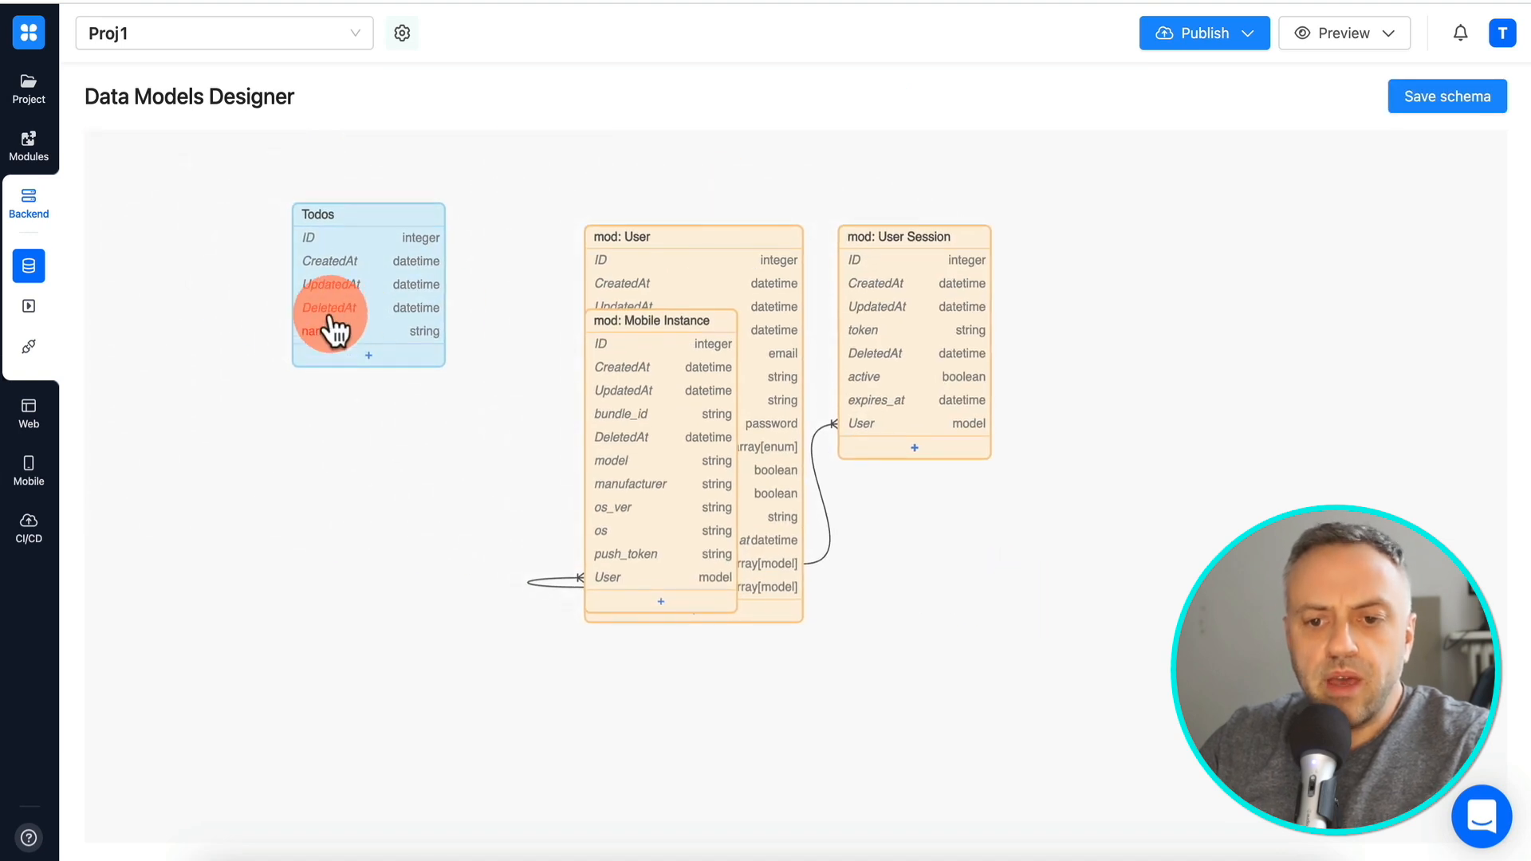
- Switch to Paw, send the POST /api/todos/ request with the name item1, and retrieve the todos with the GET /api/todos/ request
key("super+Tab")
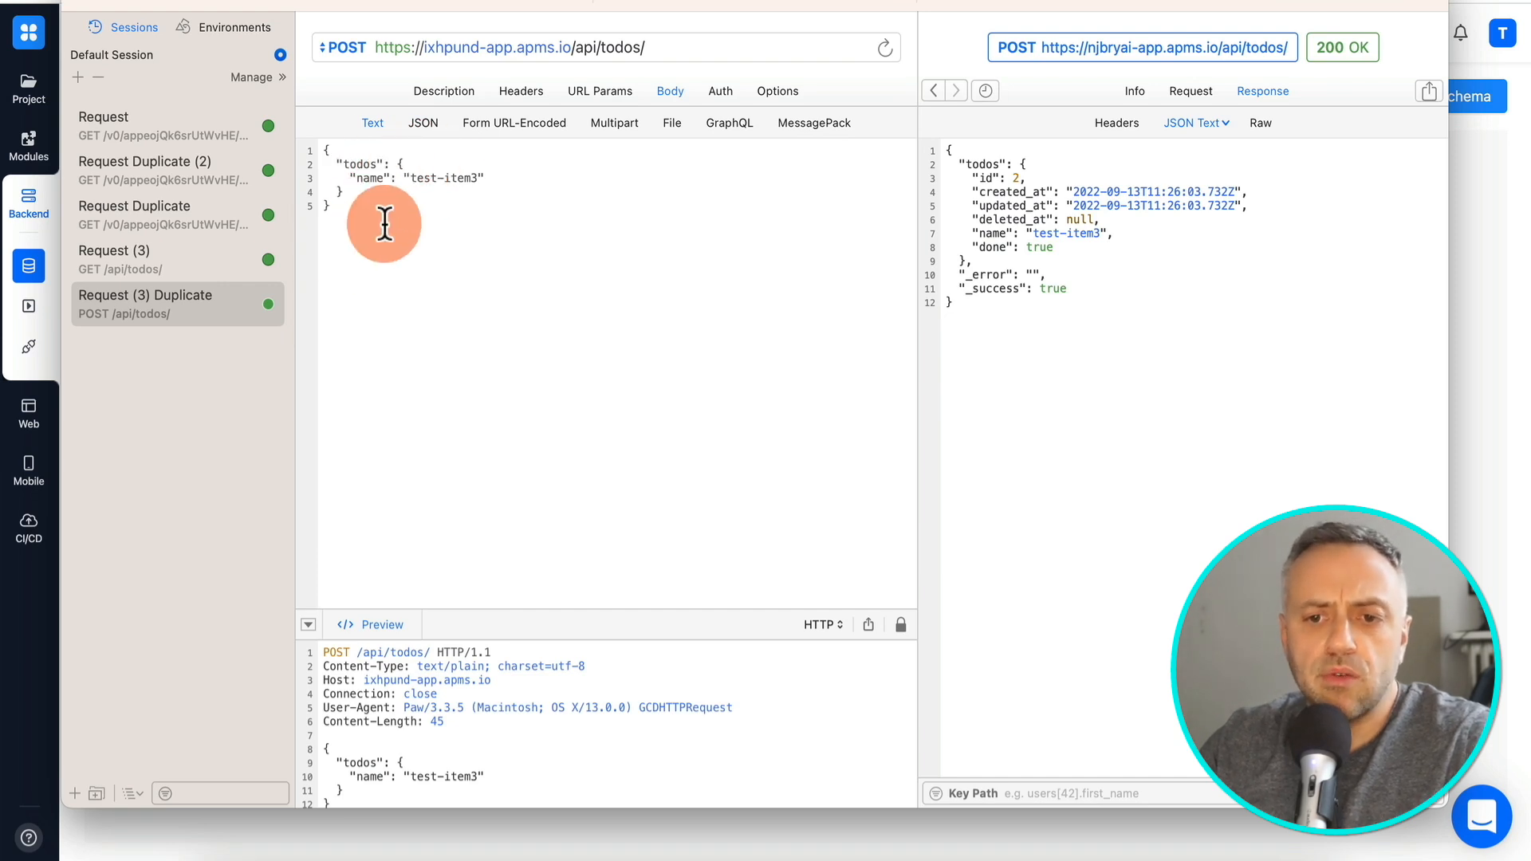
left_click_drag(478, 179, 411, 178)
type("item1")
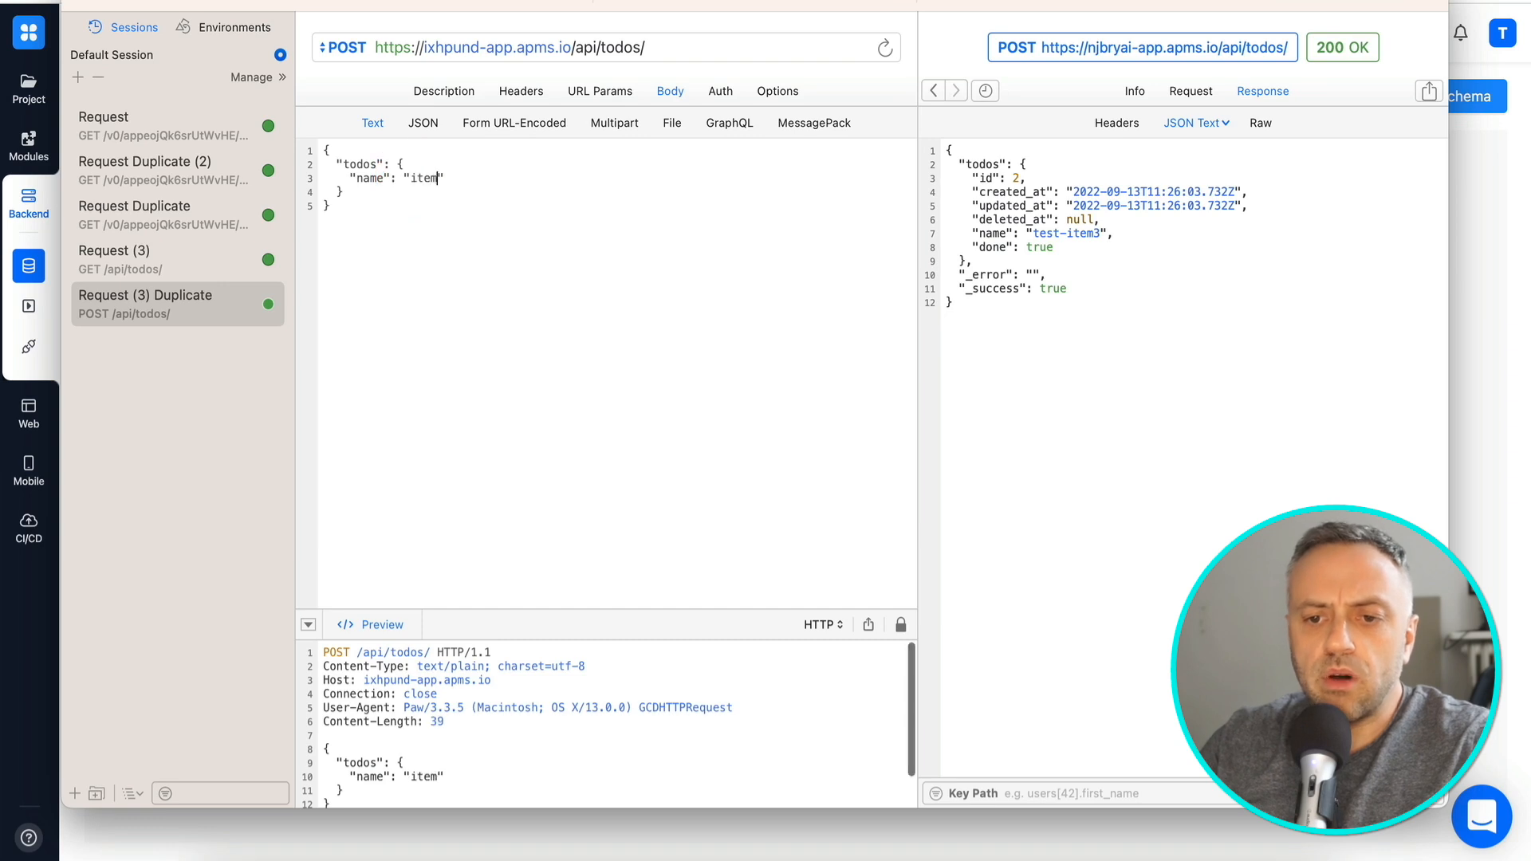
key("super+r")
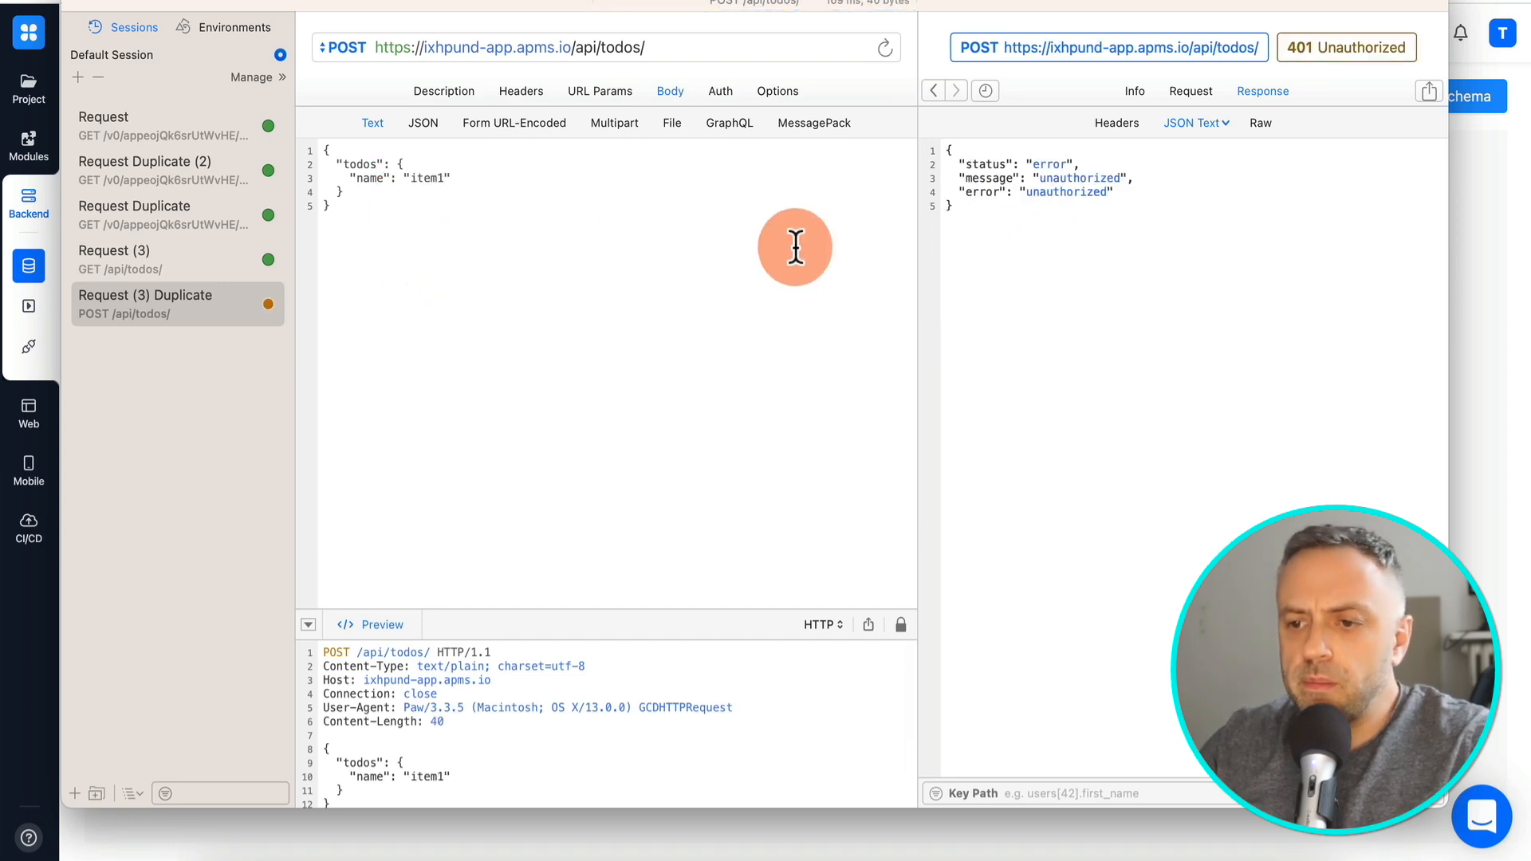
key("super+r")
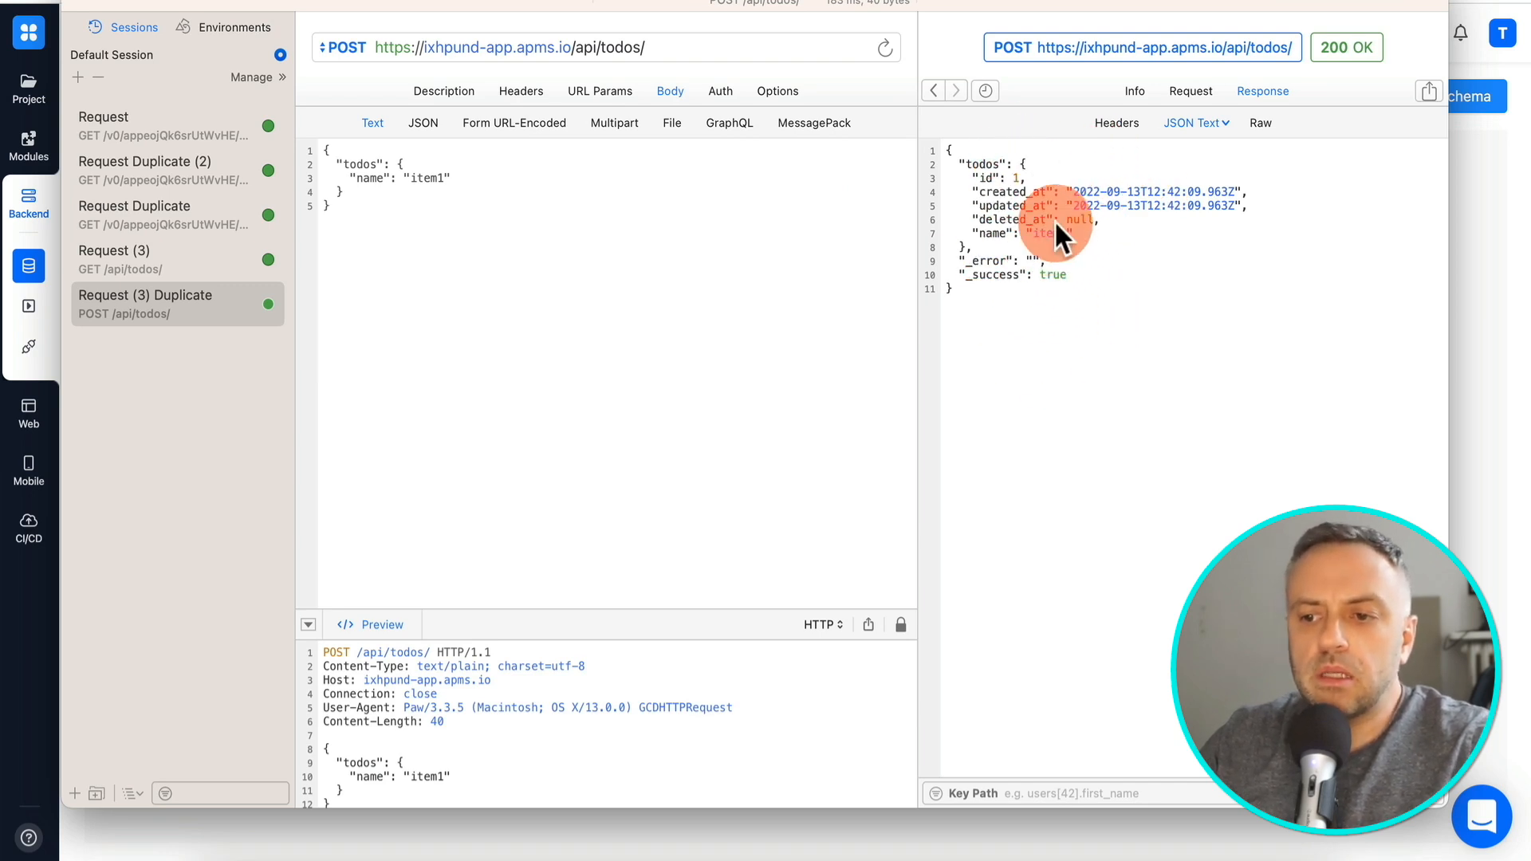
left_click(203, 268)
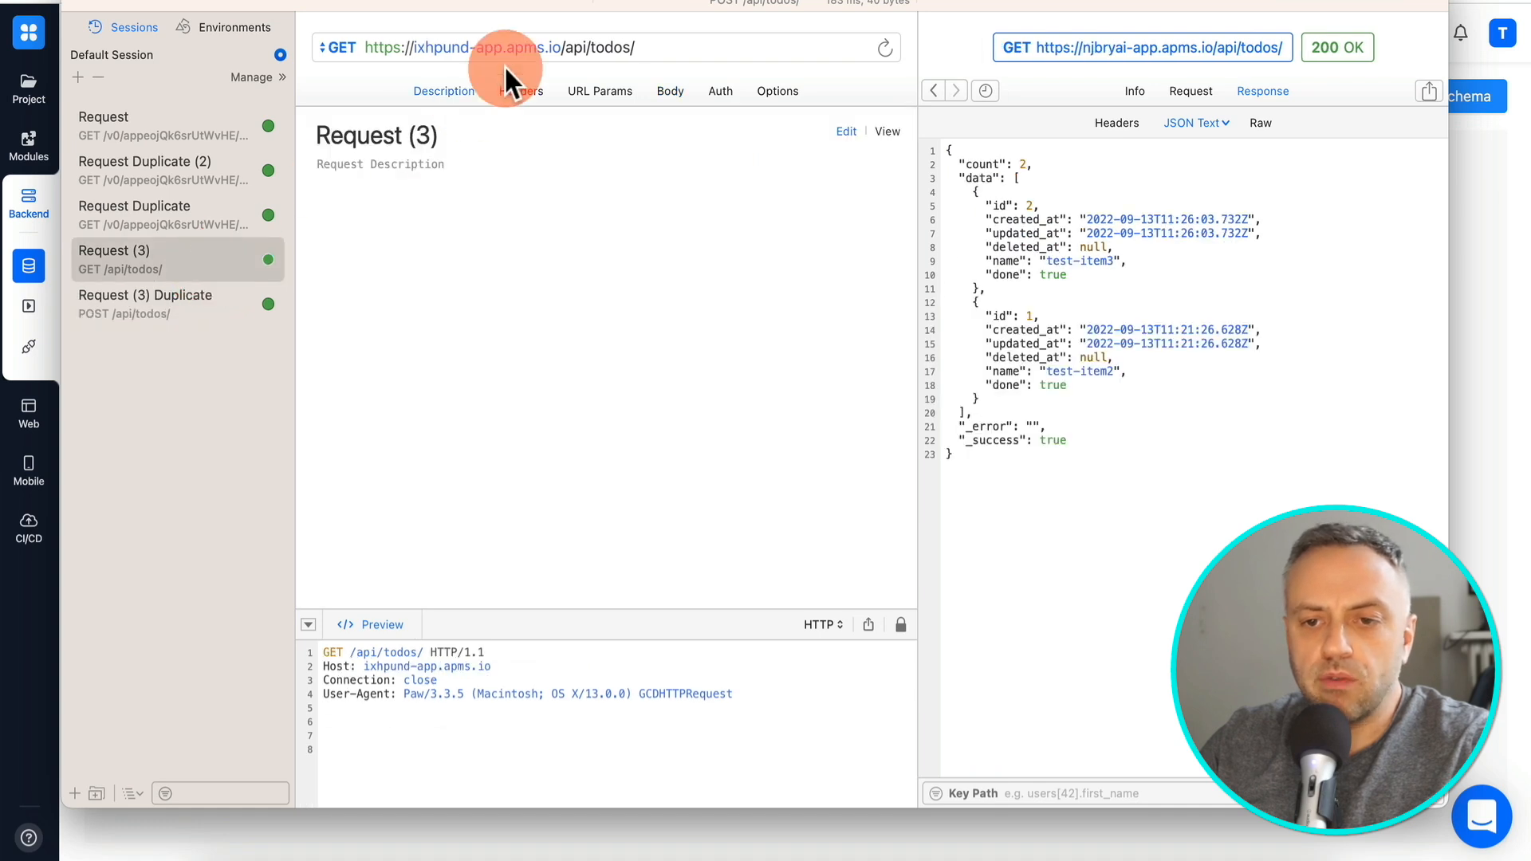
left_click(531, 48)
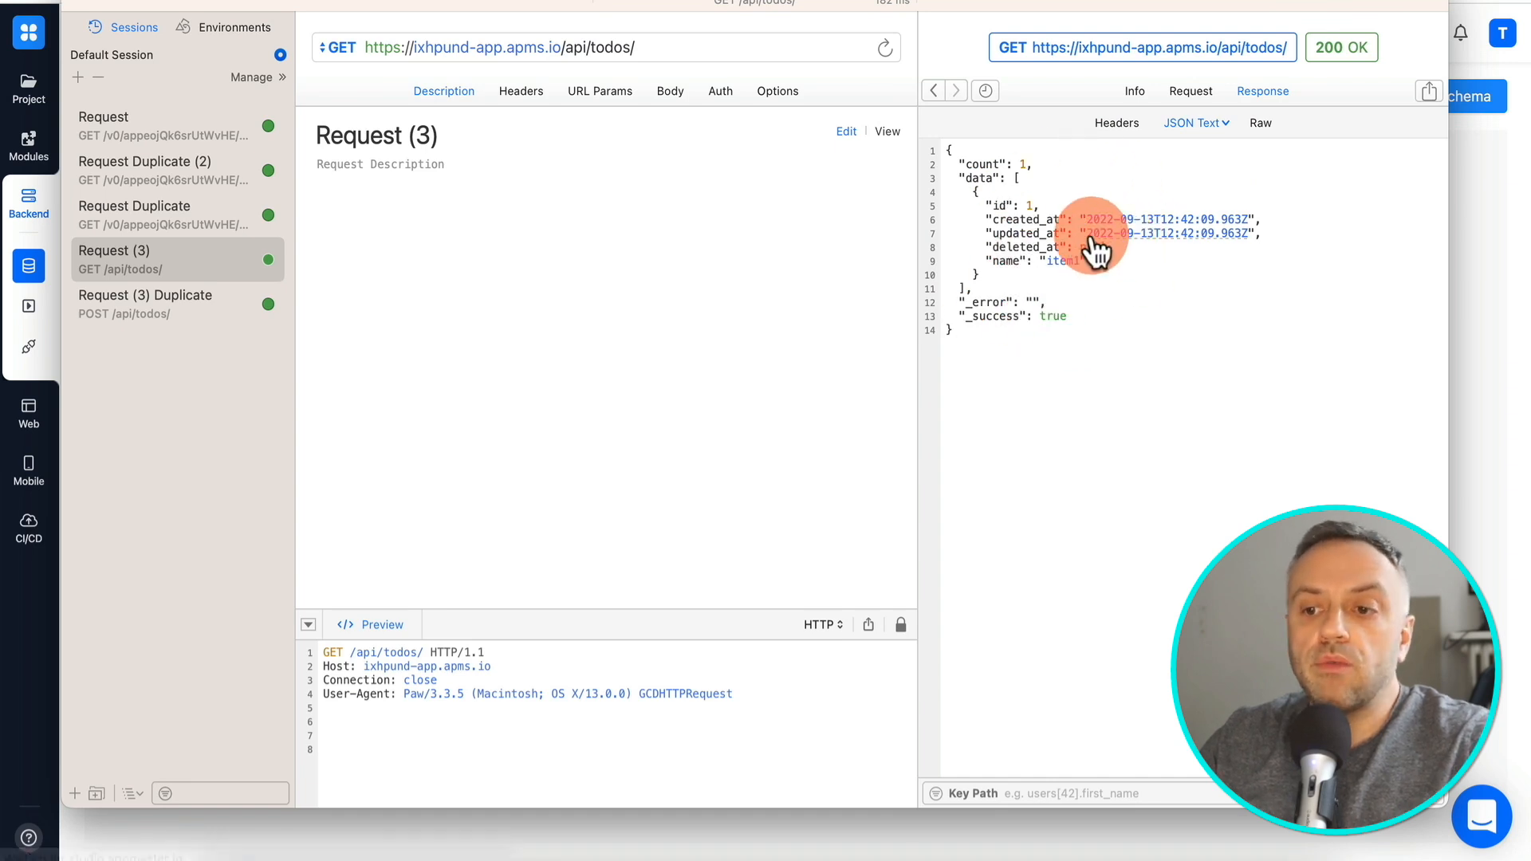
- Post two more todos named item2 and item3, and resend the GET /api/todos/ request
left_click(207, 309)
left_click(445, 180)
key("BackSpace")
type("2")
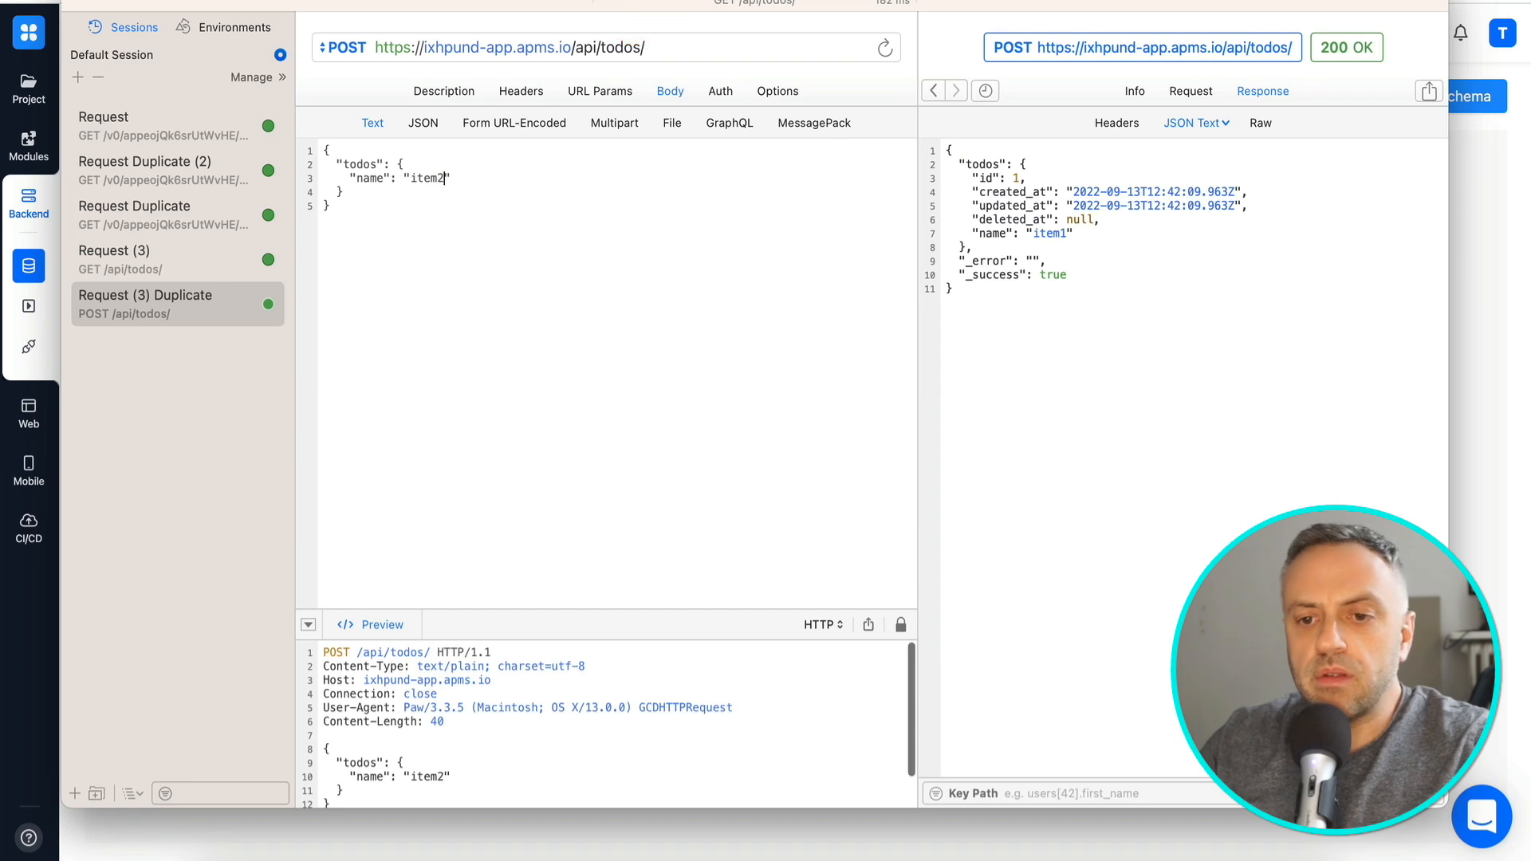
left_click(445, 179)
key("BackSpace")
type("3")
left_click(492, 203)
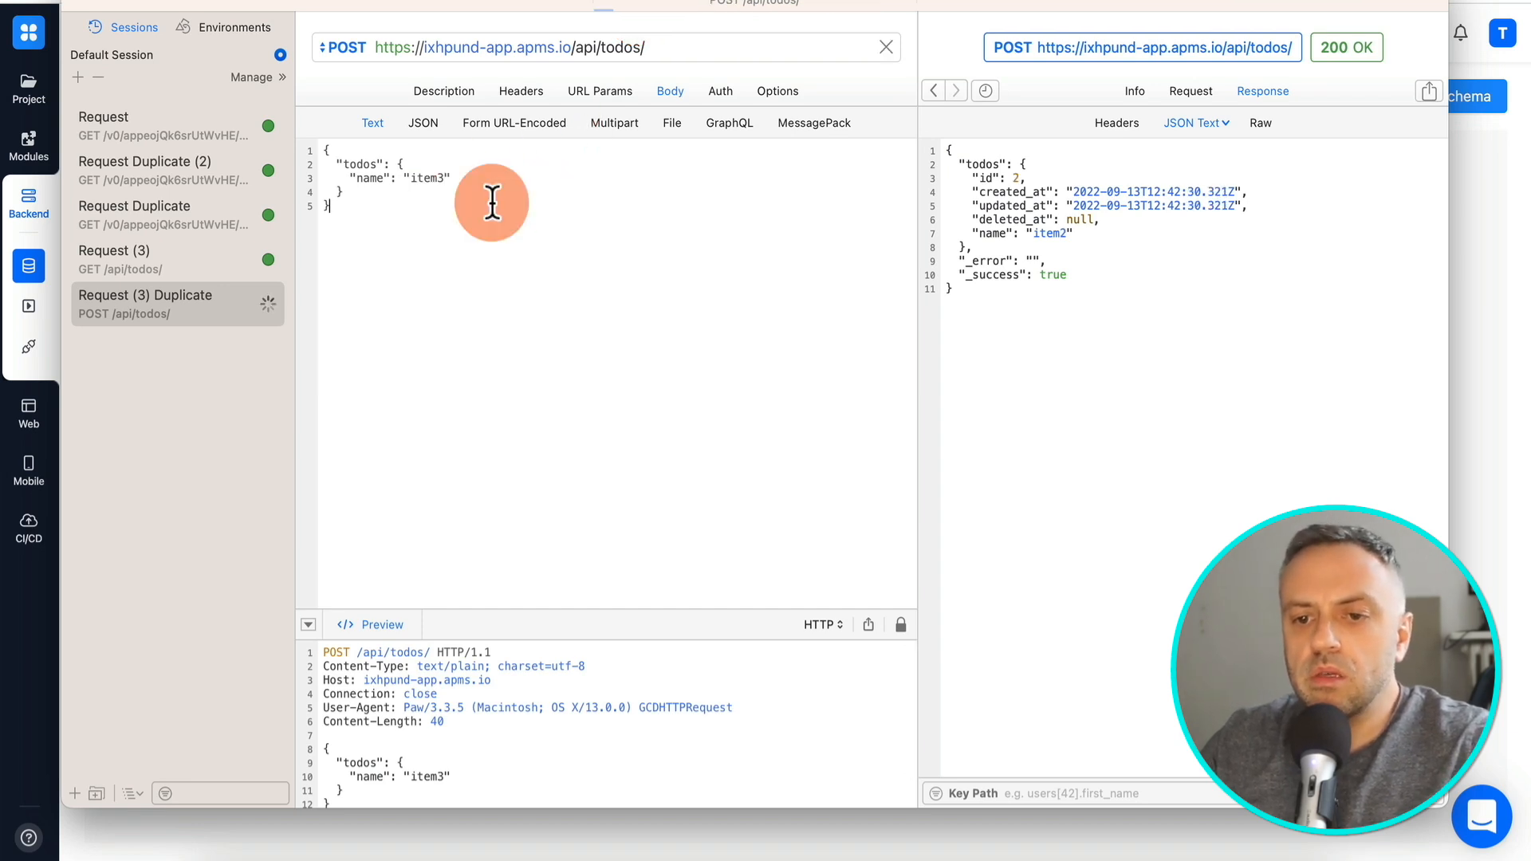
left_click(179, 256)
key("super+r")
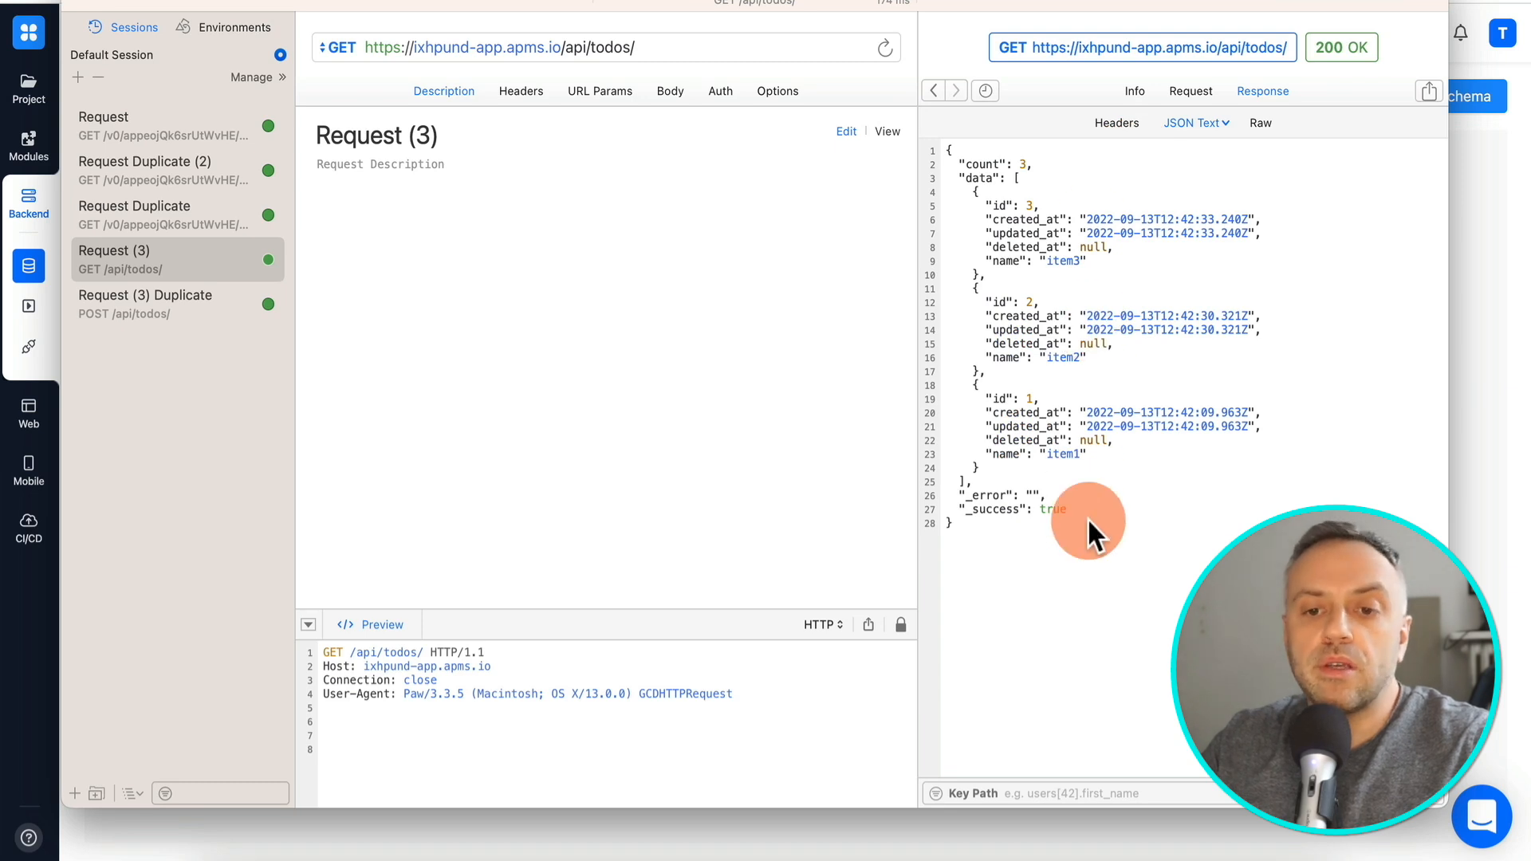
- Switch to AppMaster, save the pending data model changes and open the Admin Panel web application
left_click(2, 444)
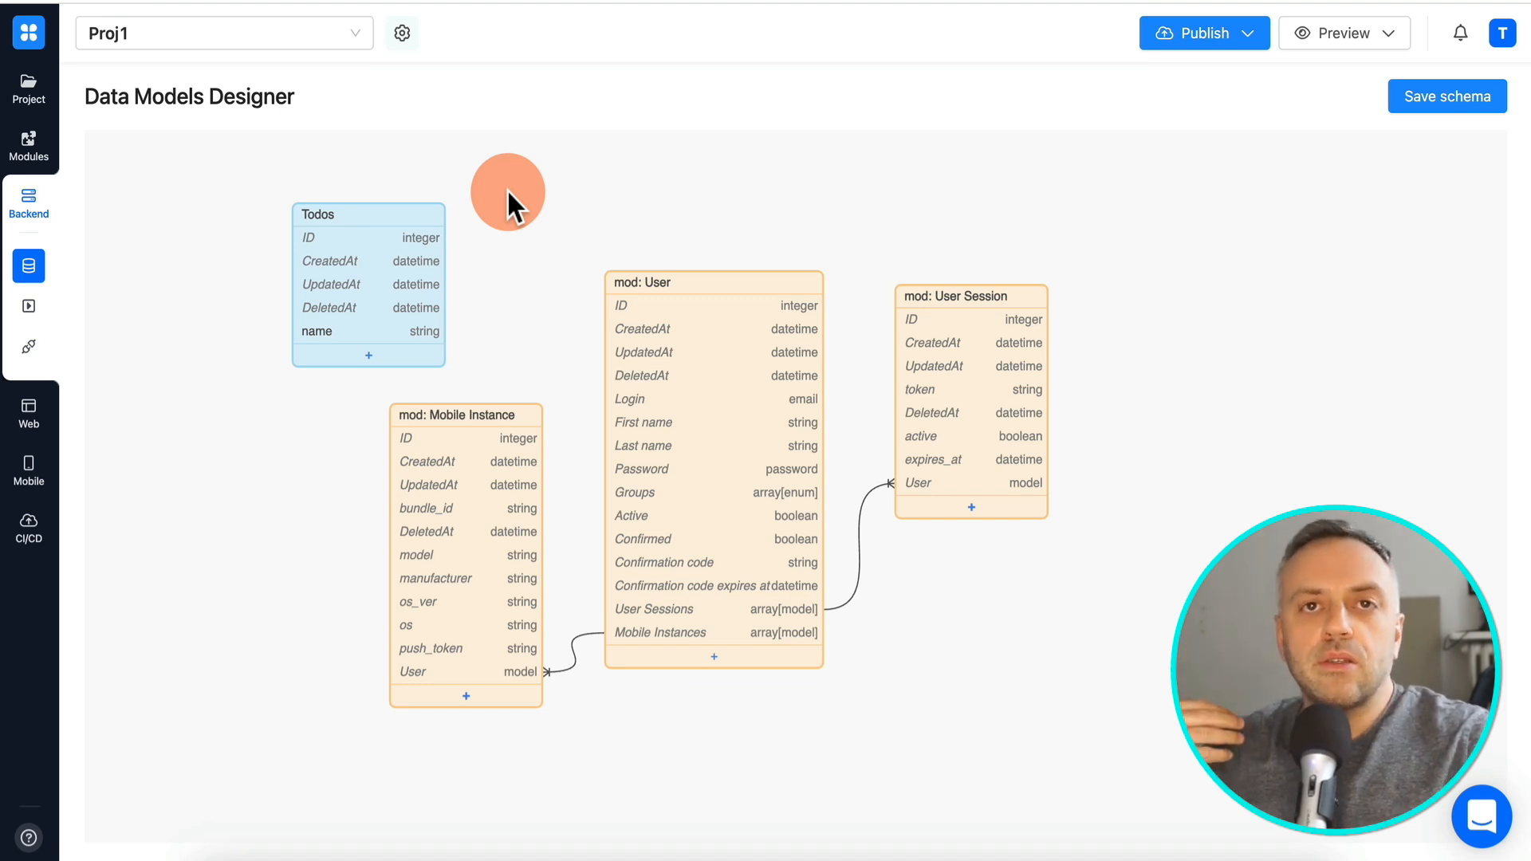
left_click(31, 413)
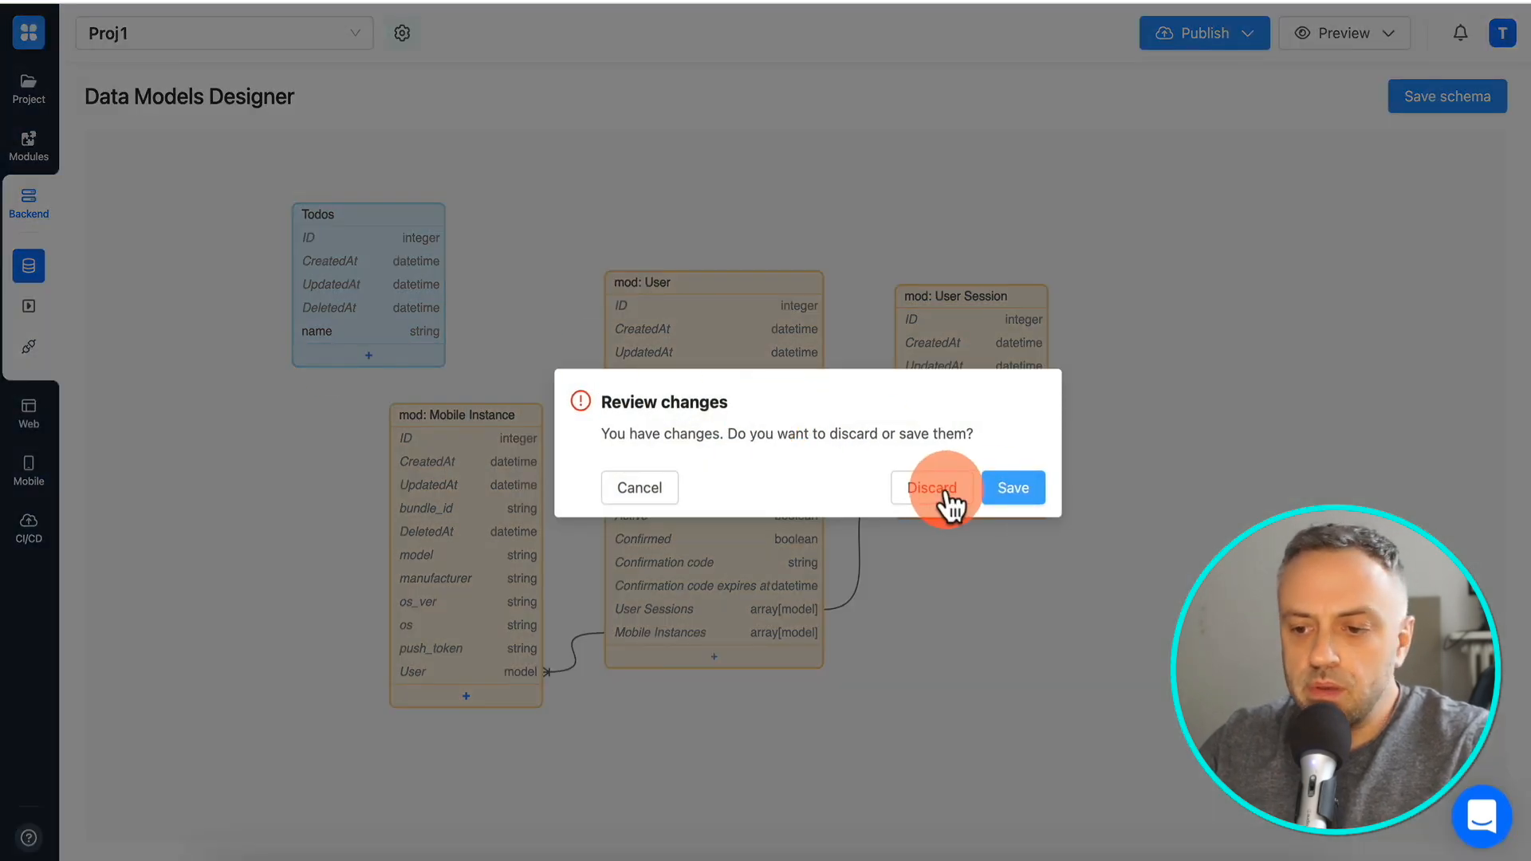
left_click(997, 486)
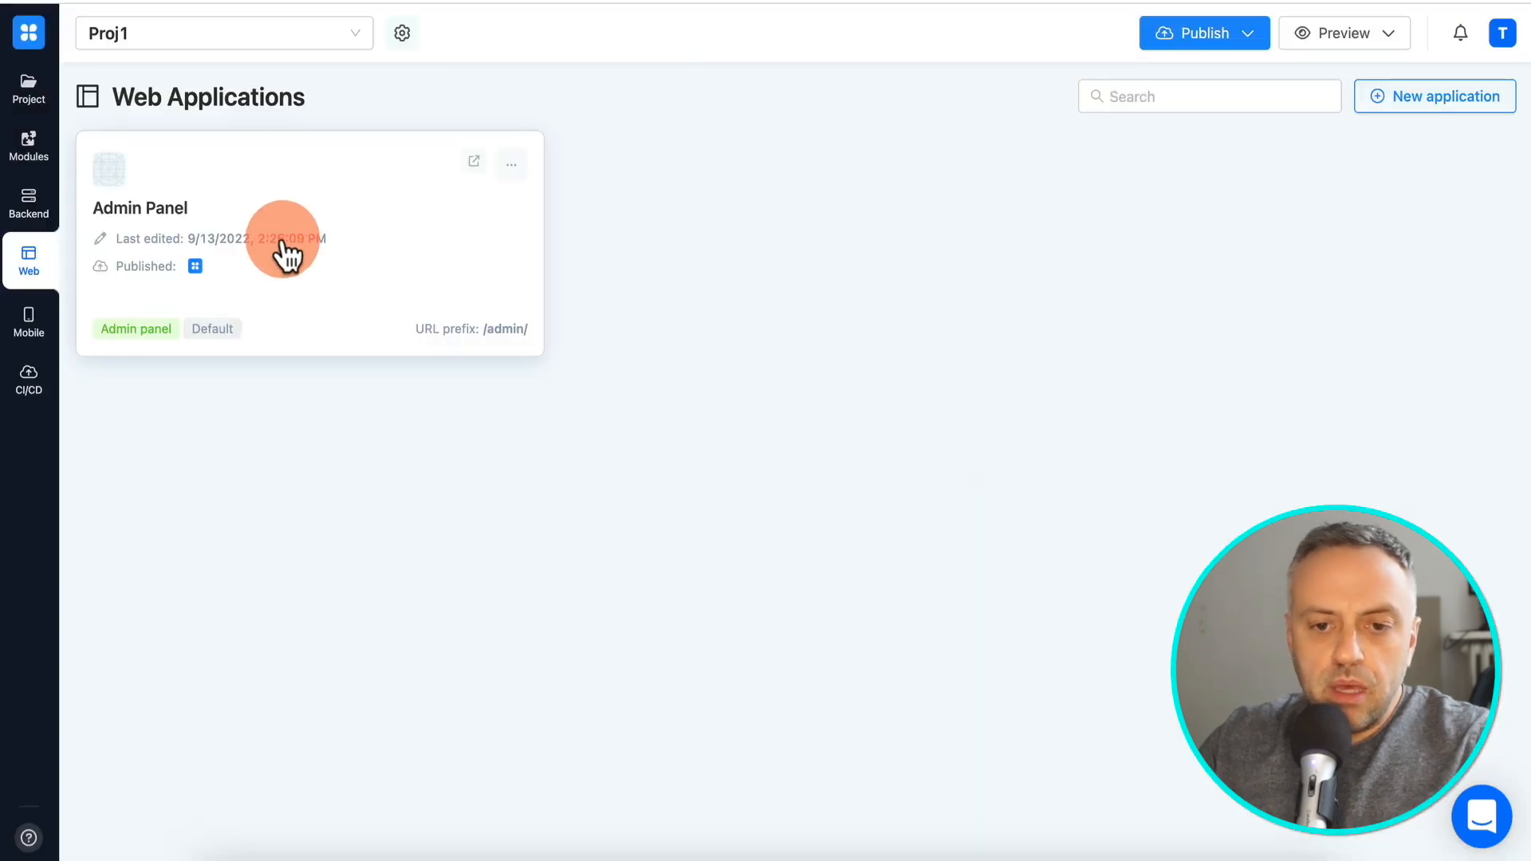
left_click(275, 241)
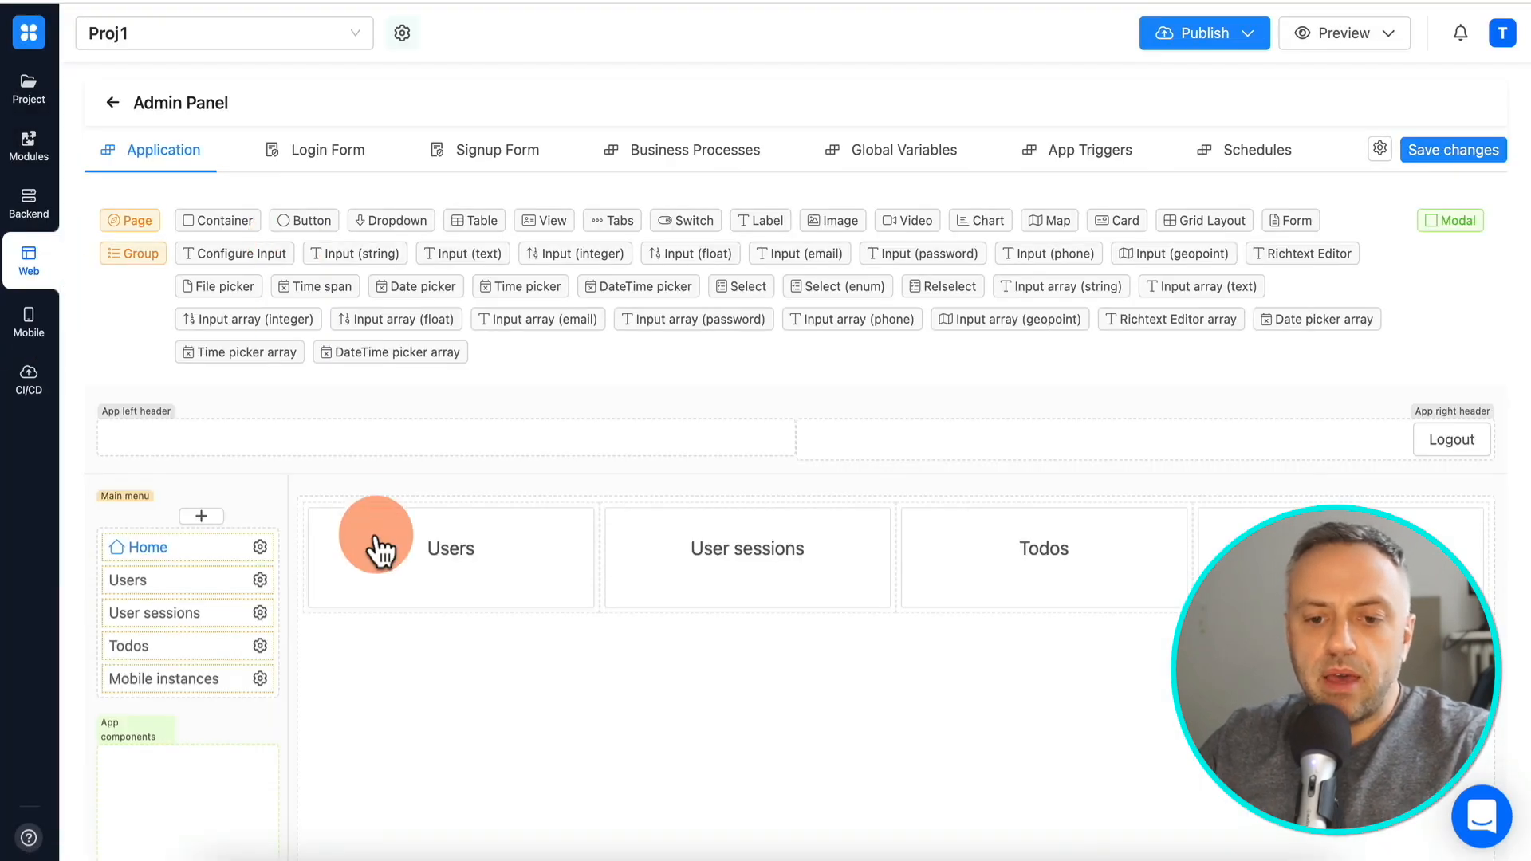
- Examine the Look&Feel, Data and Workflow settings of the table on the Admin Panel's Todos page, and close them
scroll(376, 539, "down", 3)
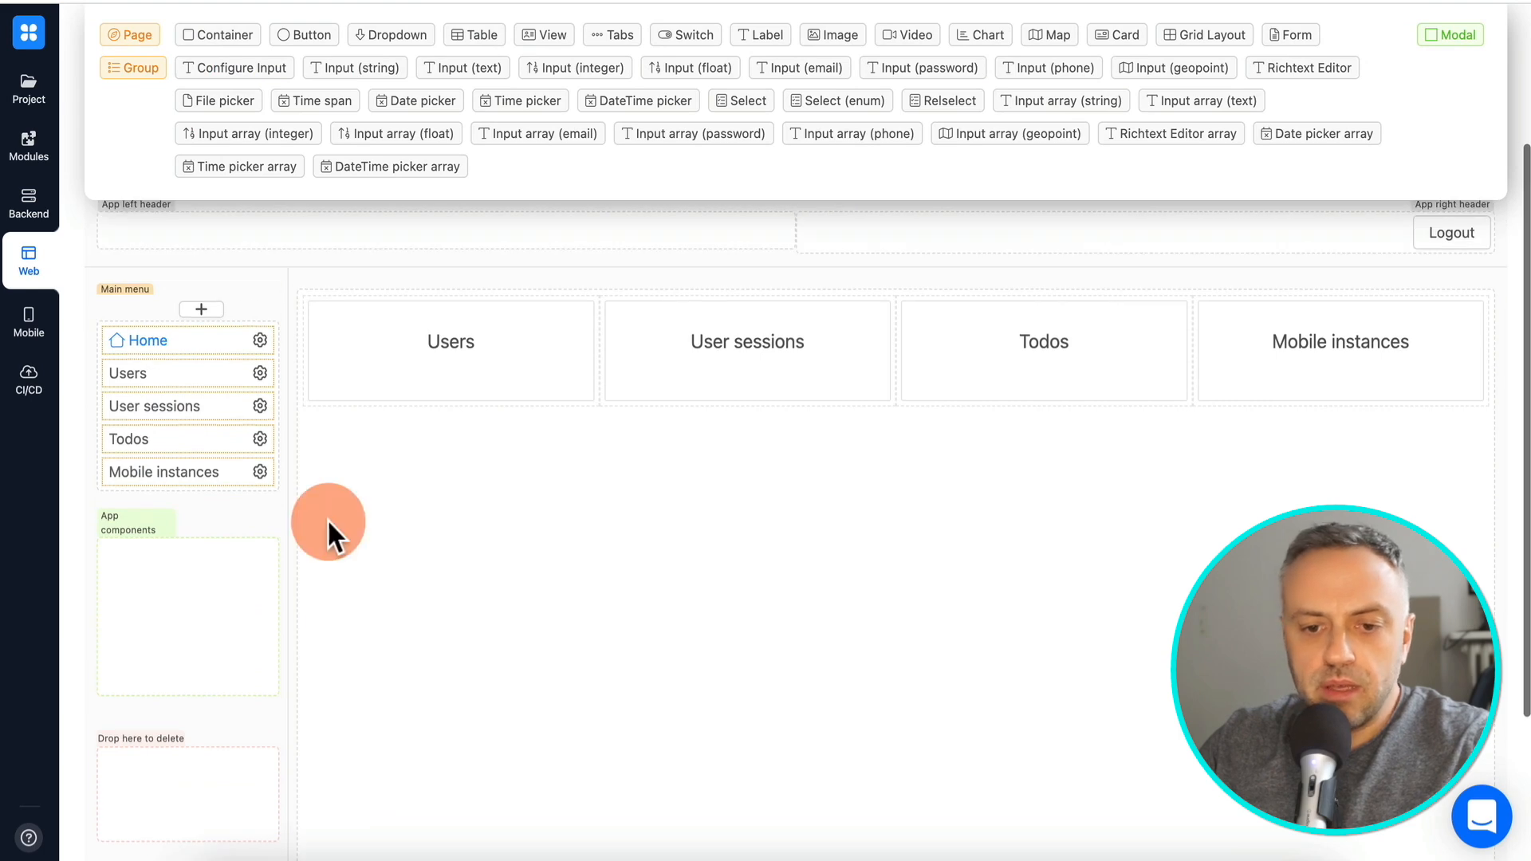
left_click(169, 440)
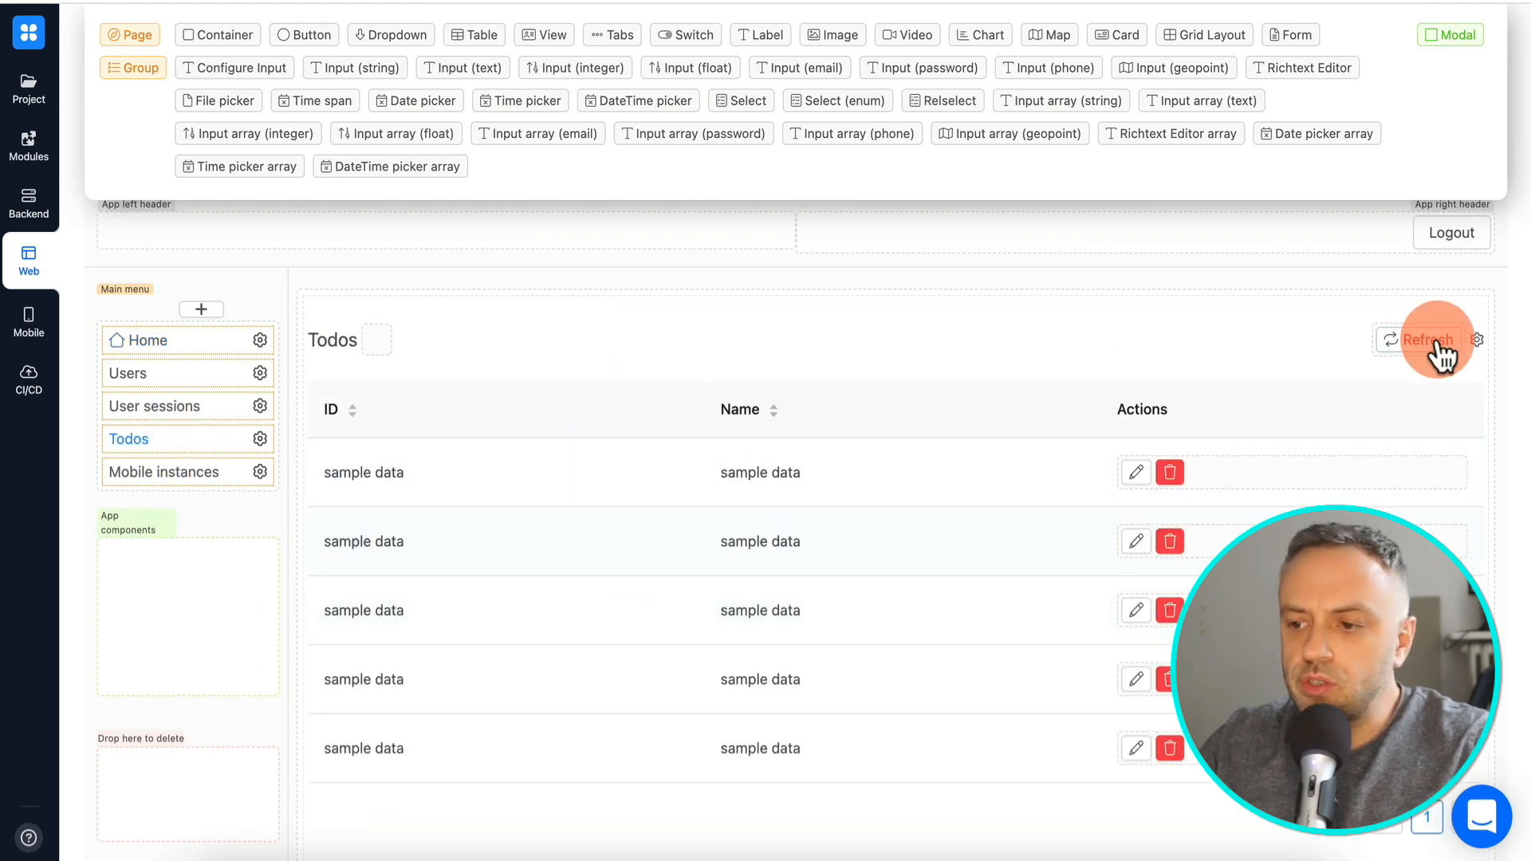
left_click(1476, 341)
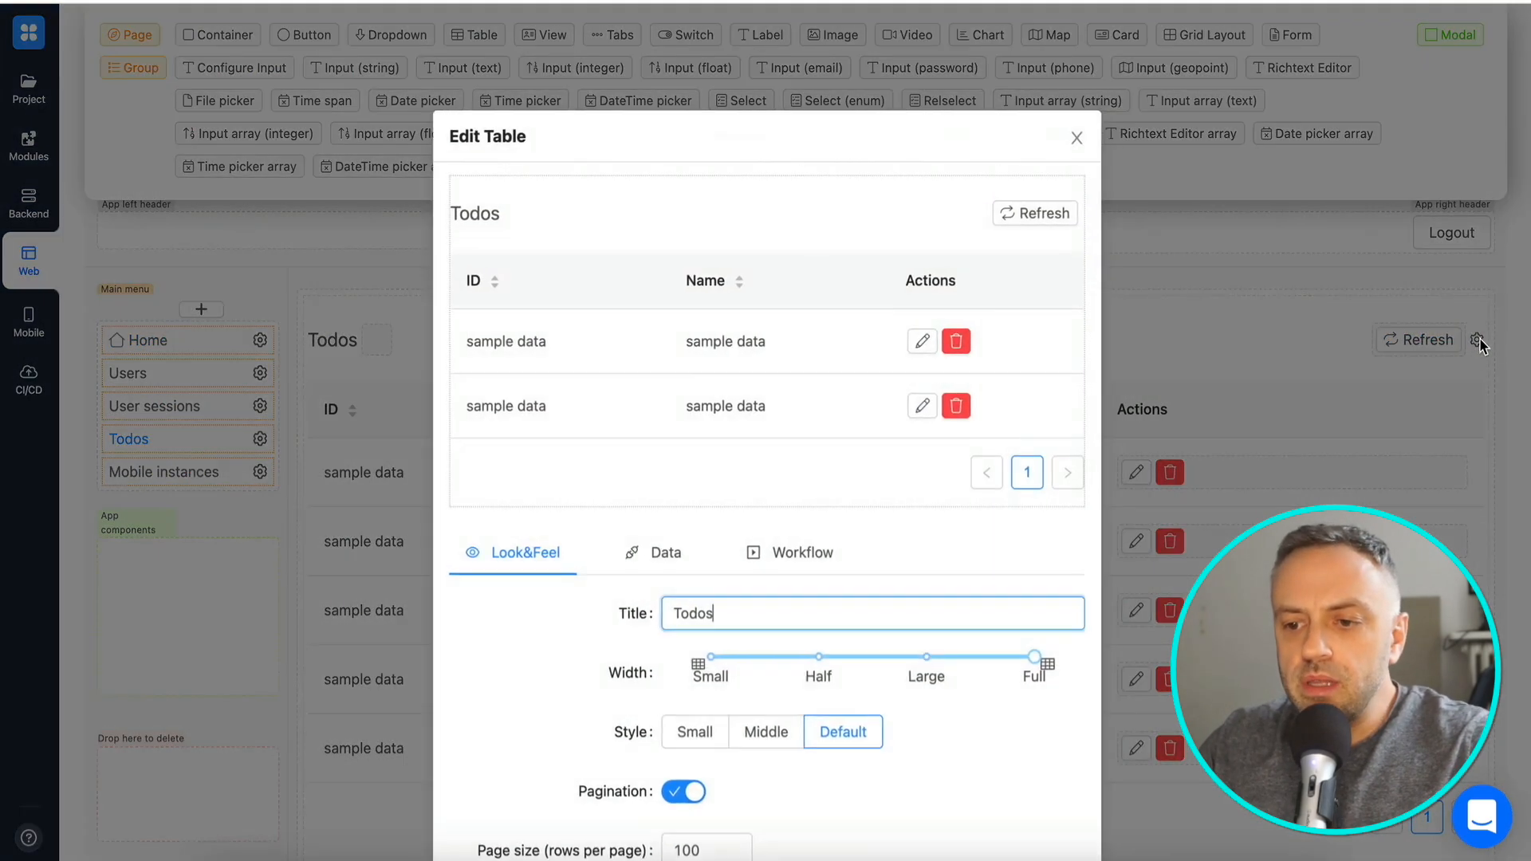
left_click(666, 557)
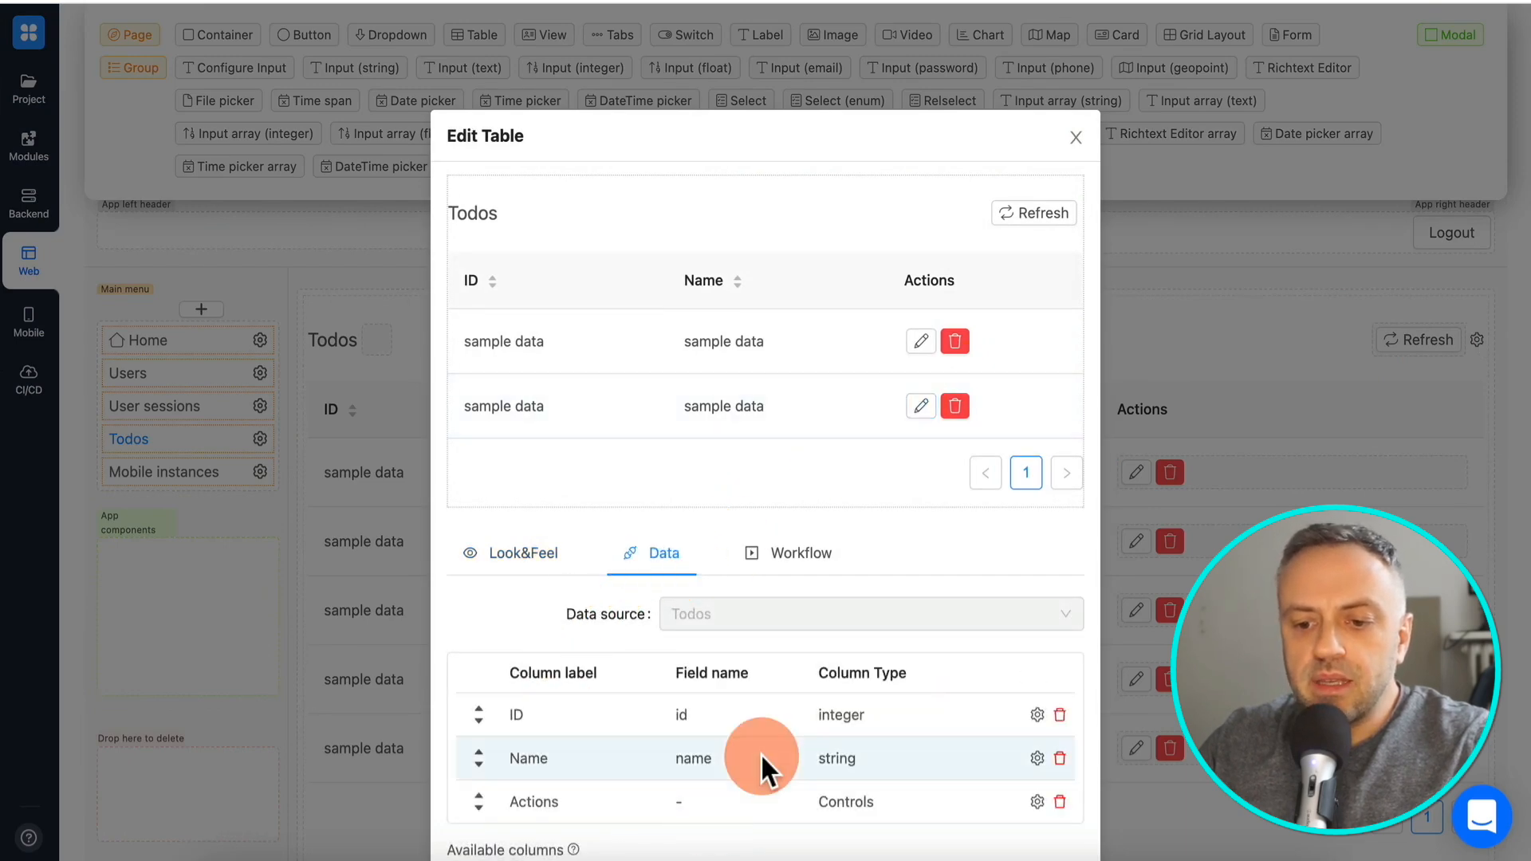
scroll(759, 753, "down", 2)
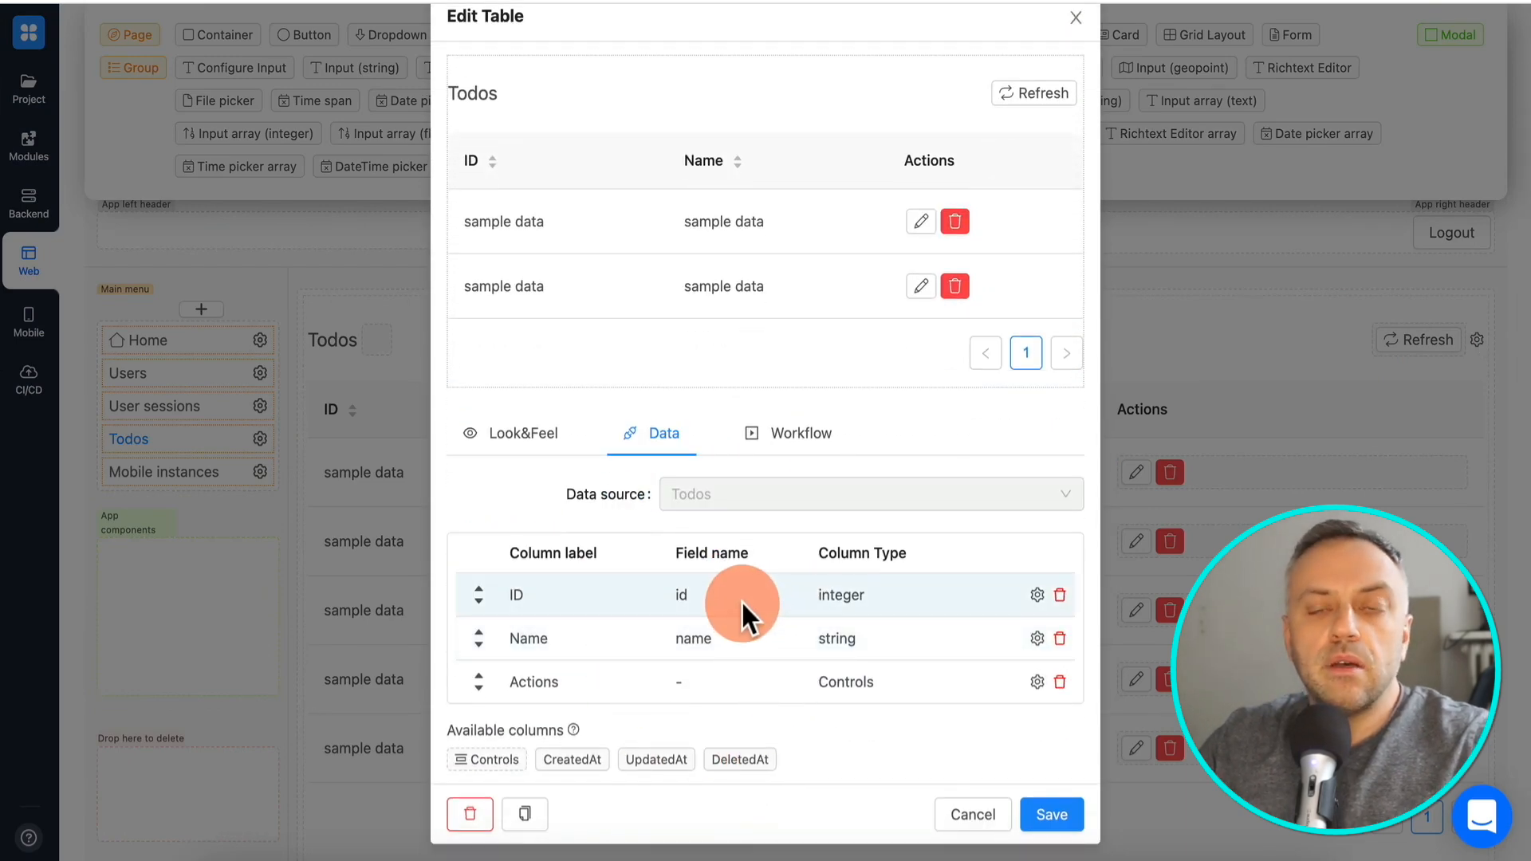
left_click(796, 434)
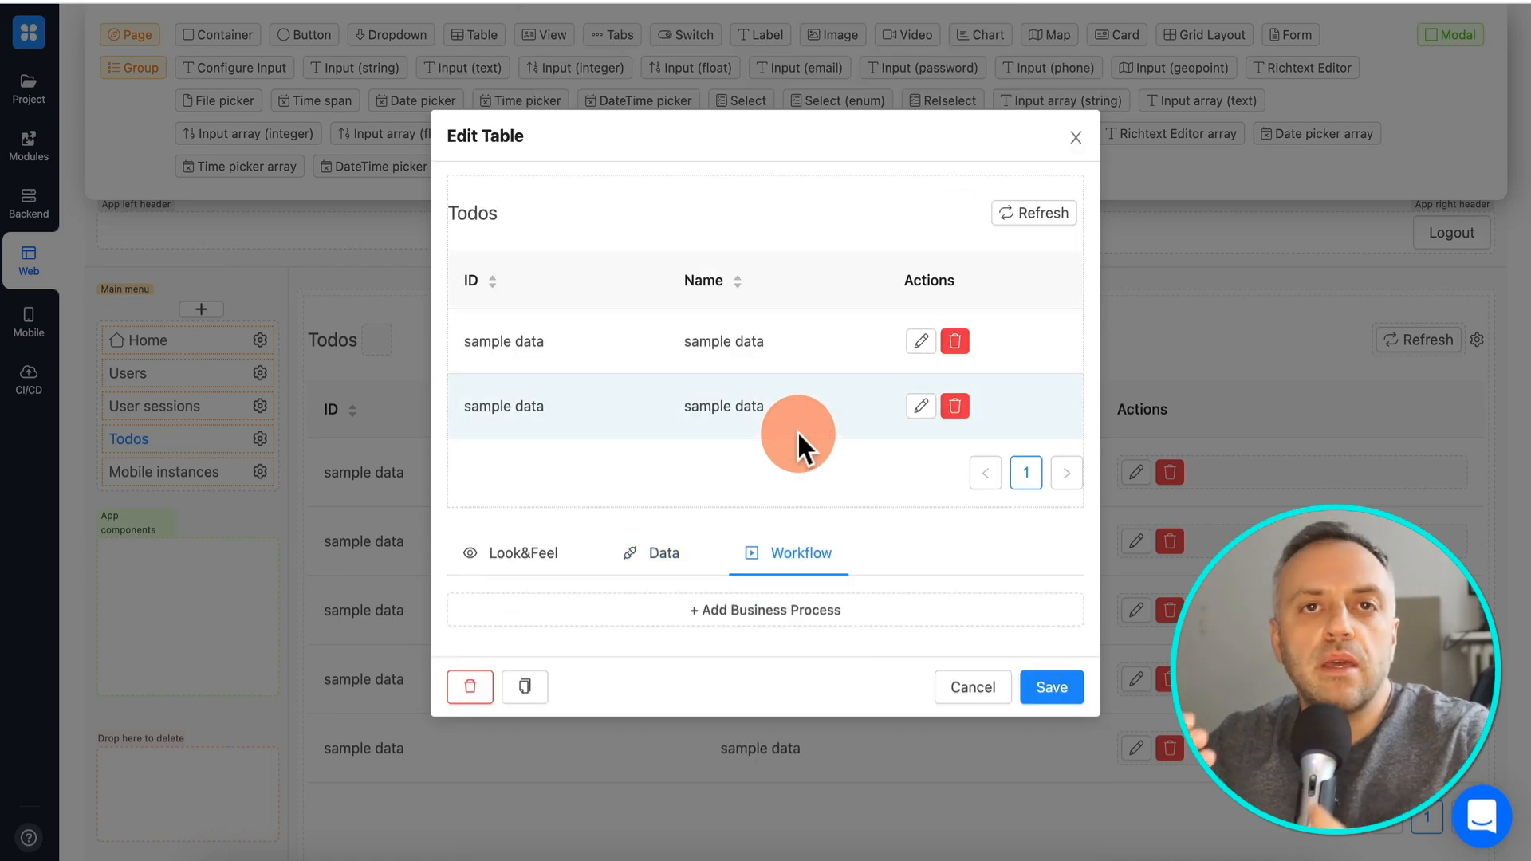
left_click(588, 558)
left_click(659, 559)
left_click(796, 558)
left_click(1074, 139)
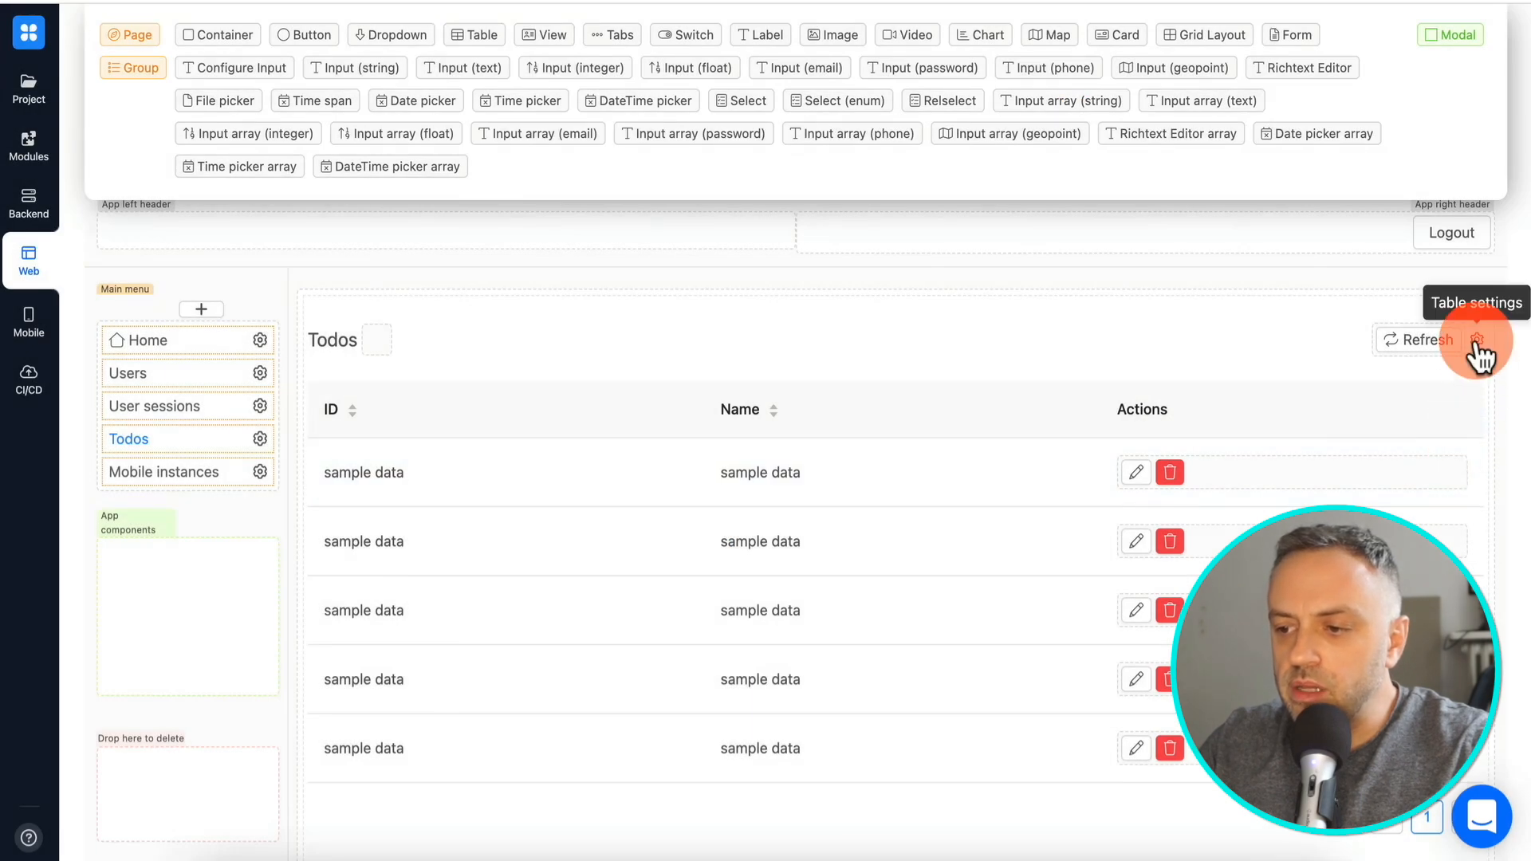
- Reopen the Todos table's settings and add a business process to its workflow
left_click(1477, 340)
left_click(551, 563)
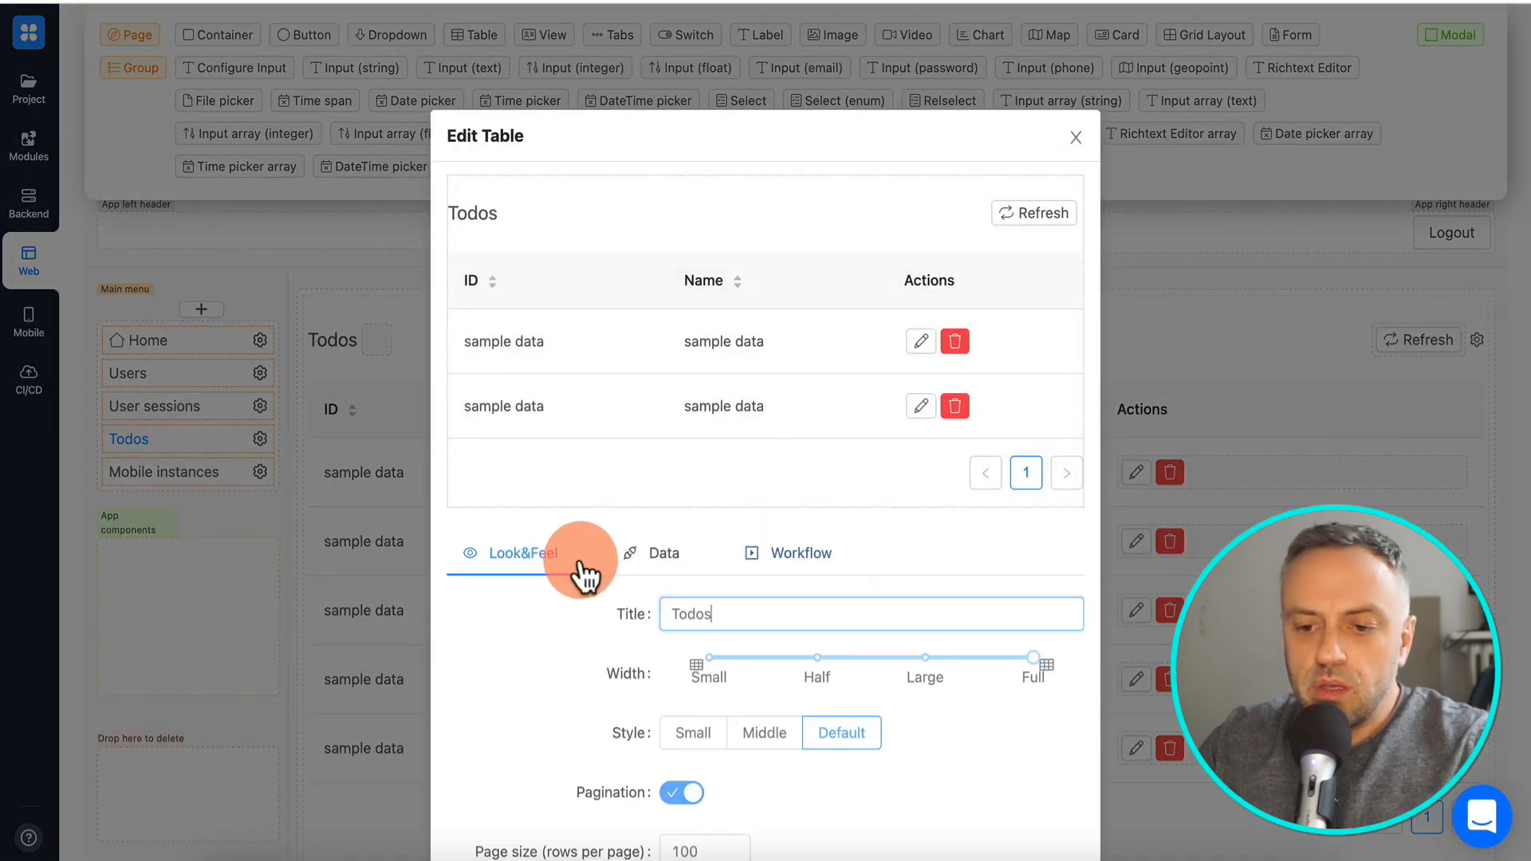
left_click(647, 559)
left_click(765, 554)
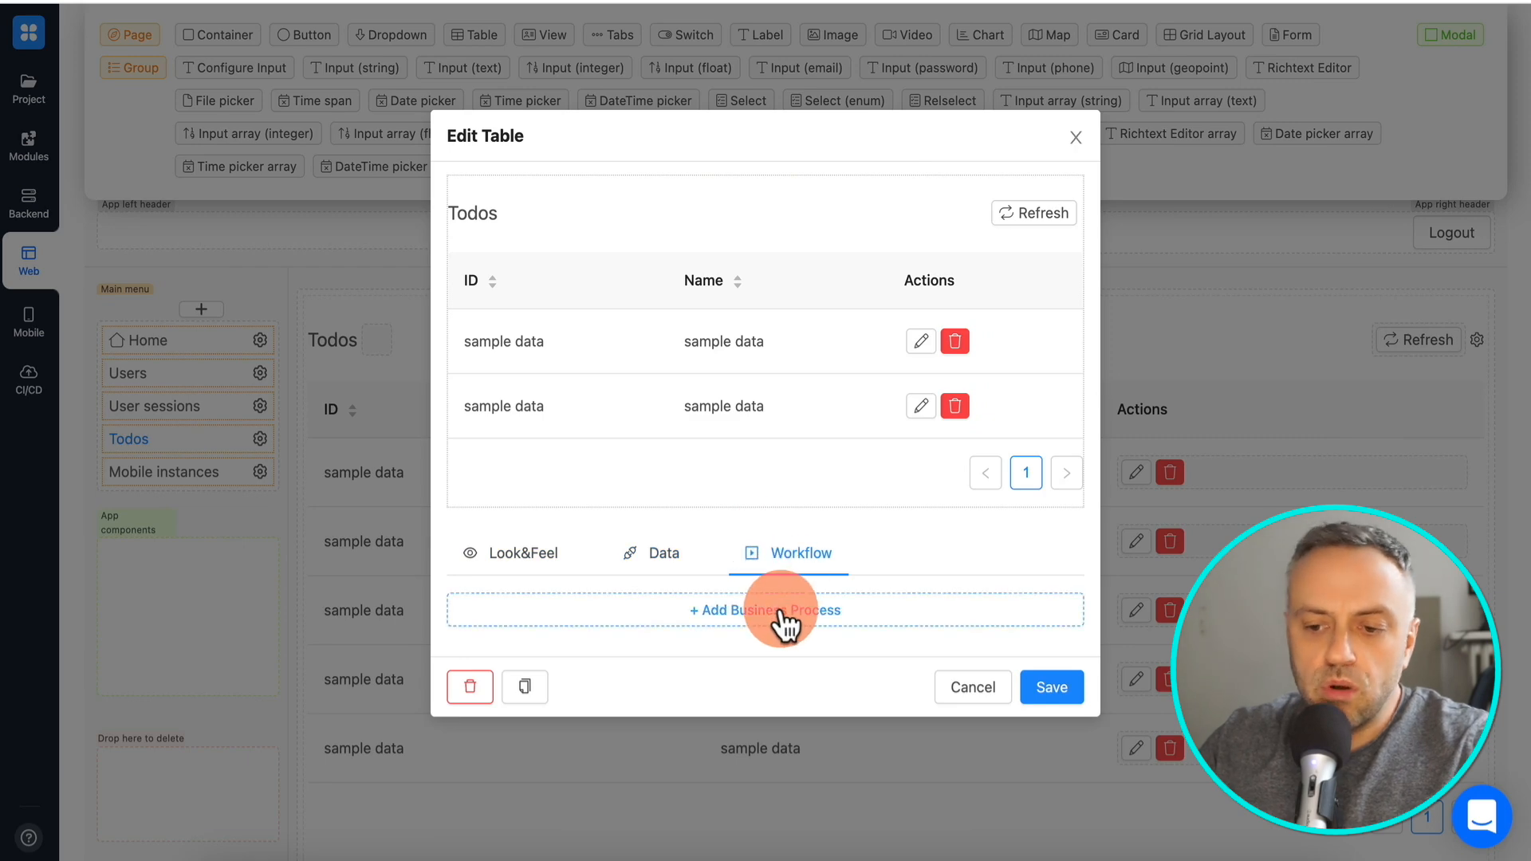
left_click(779, 608)
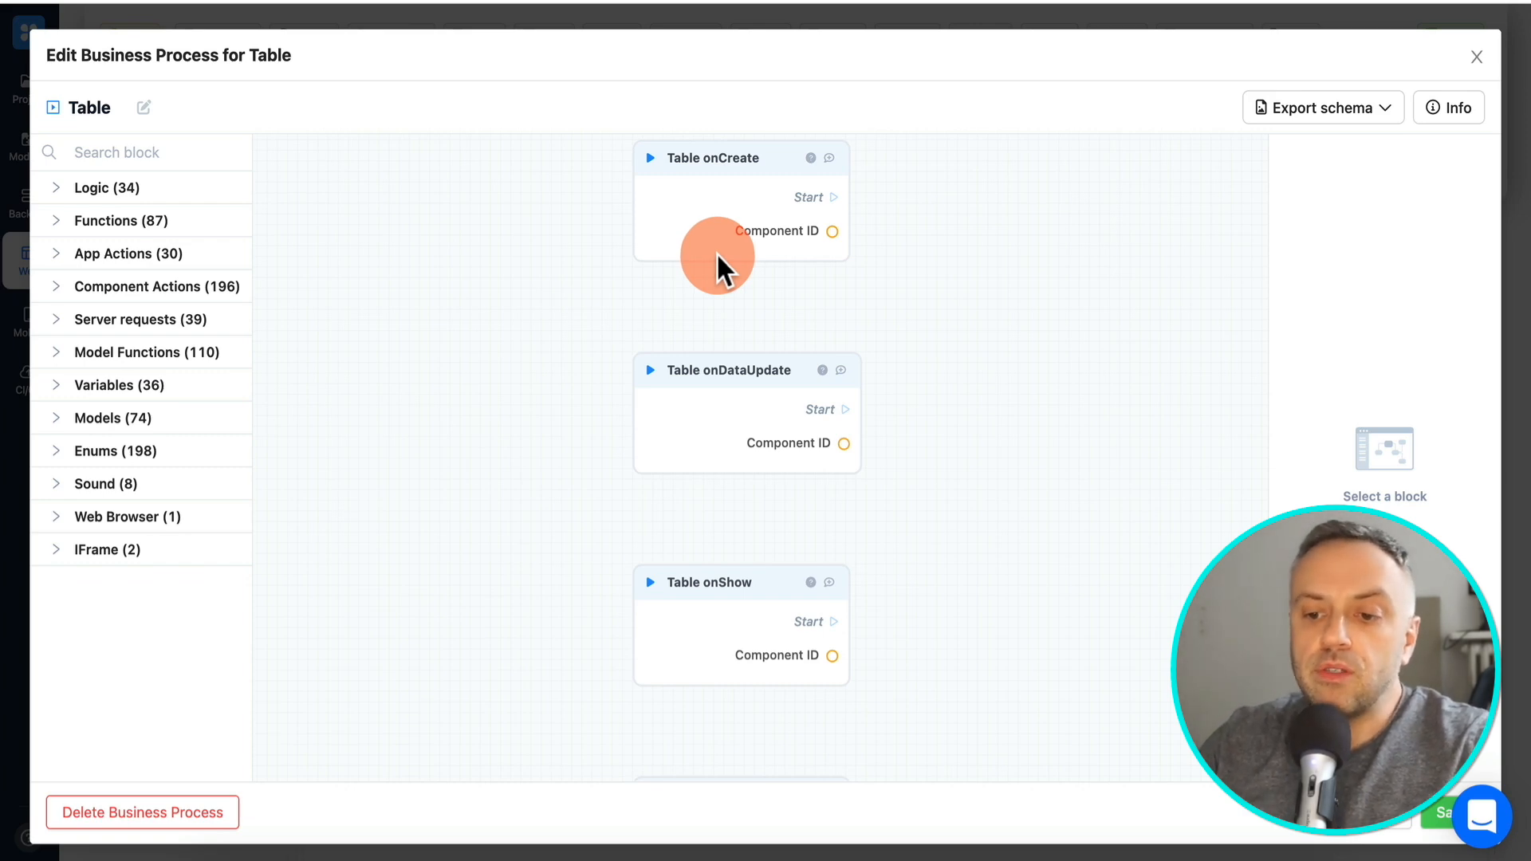
- Examine the table's event blocks in the business process, from onCreate and onDataUpdate through onShow, onHide and onDestroy
left_click_drag(918, 432, 707, 421)
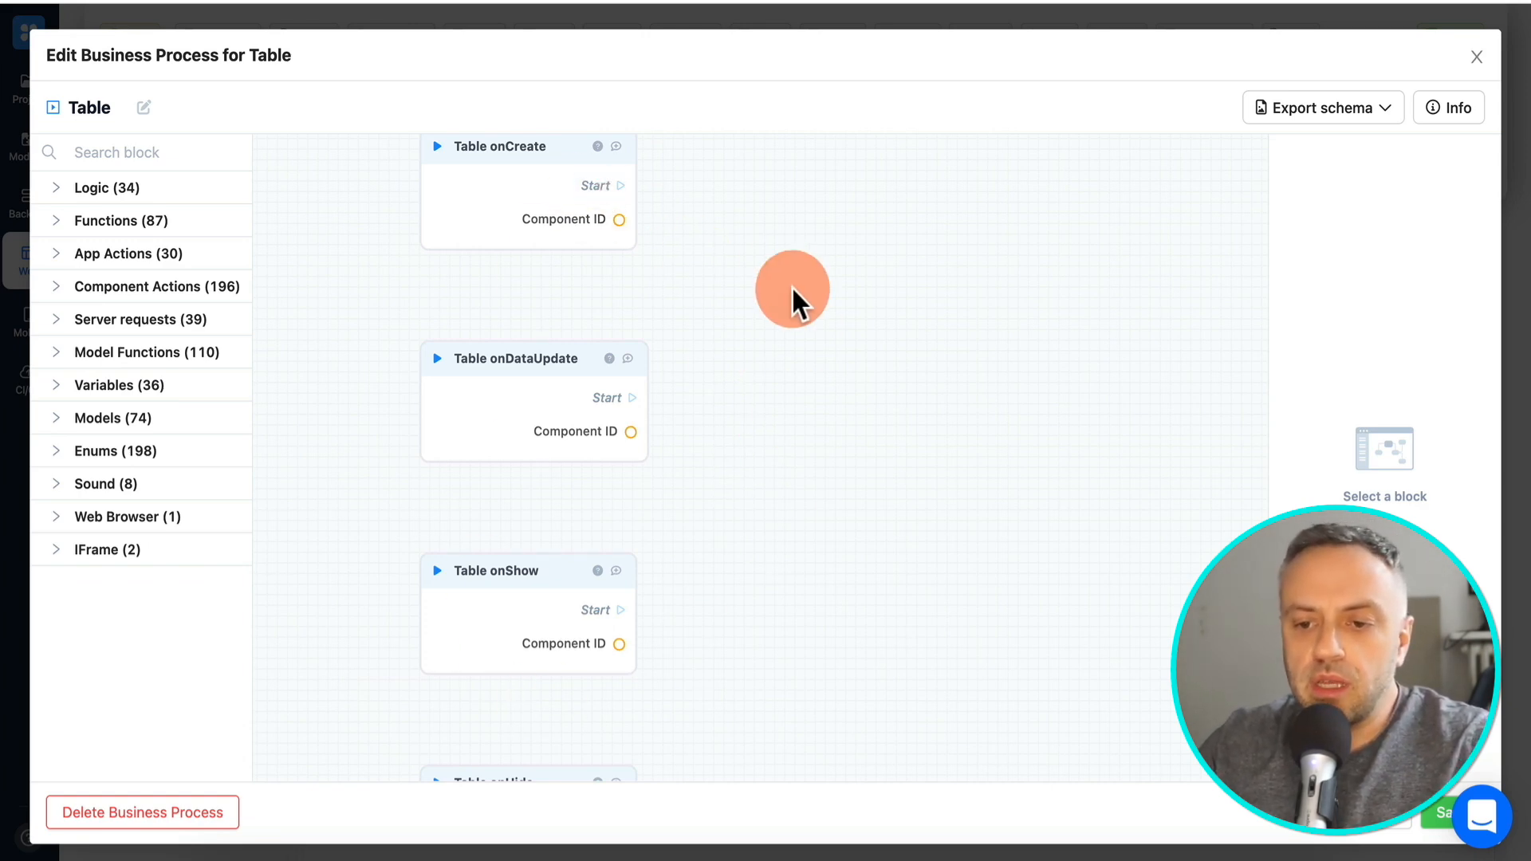
left_click_drag(744, 447, 707, 263)
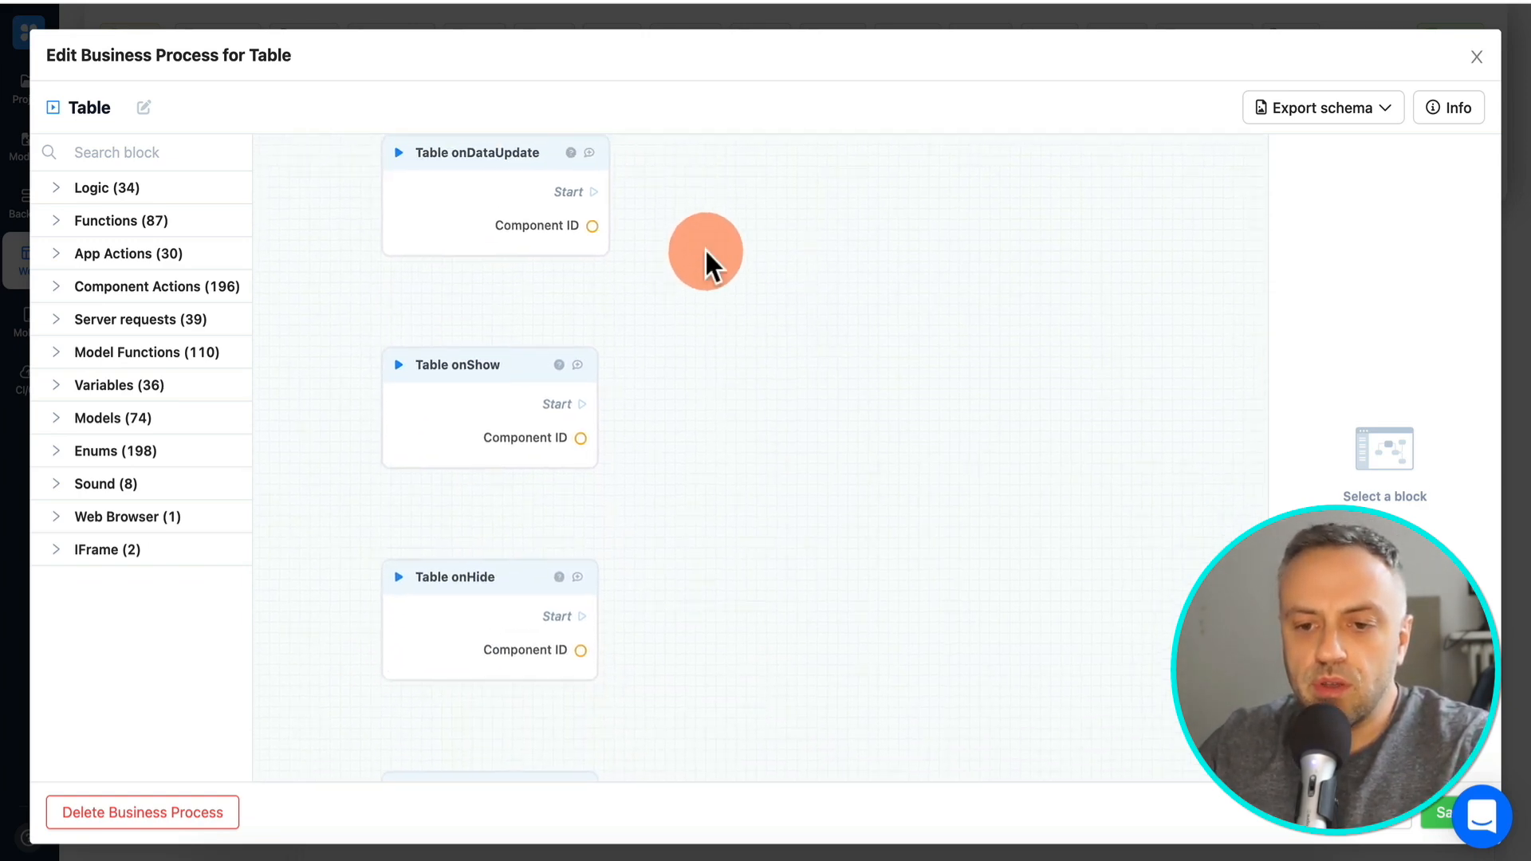
left_click_drag(690, 369, 656, 366)
left_click_drag(662, 250, 681, 468)
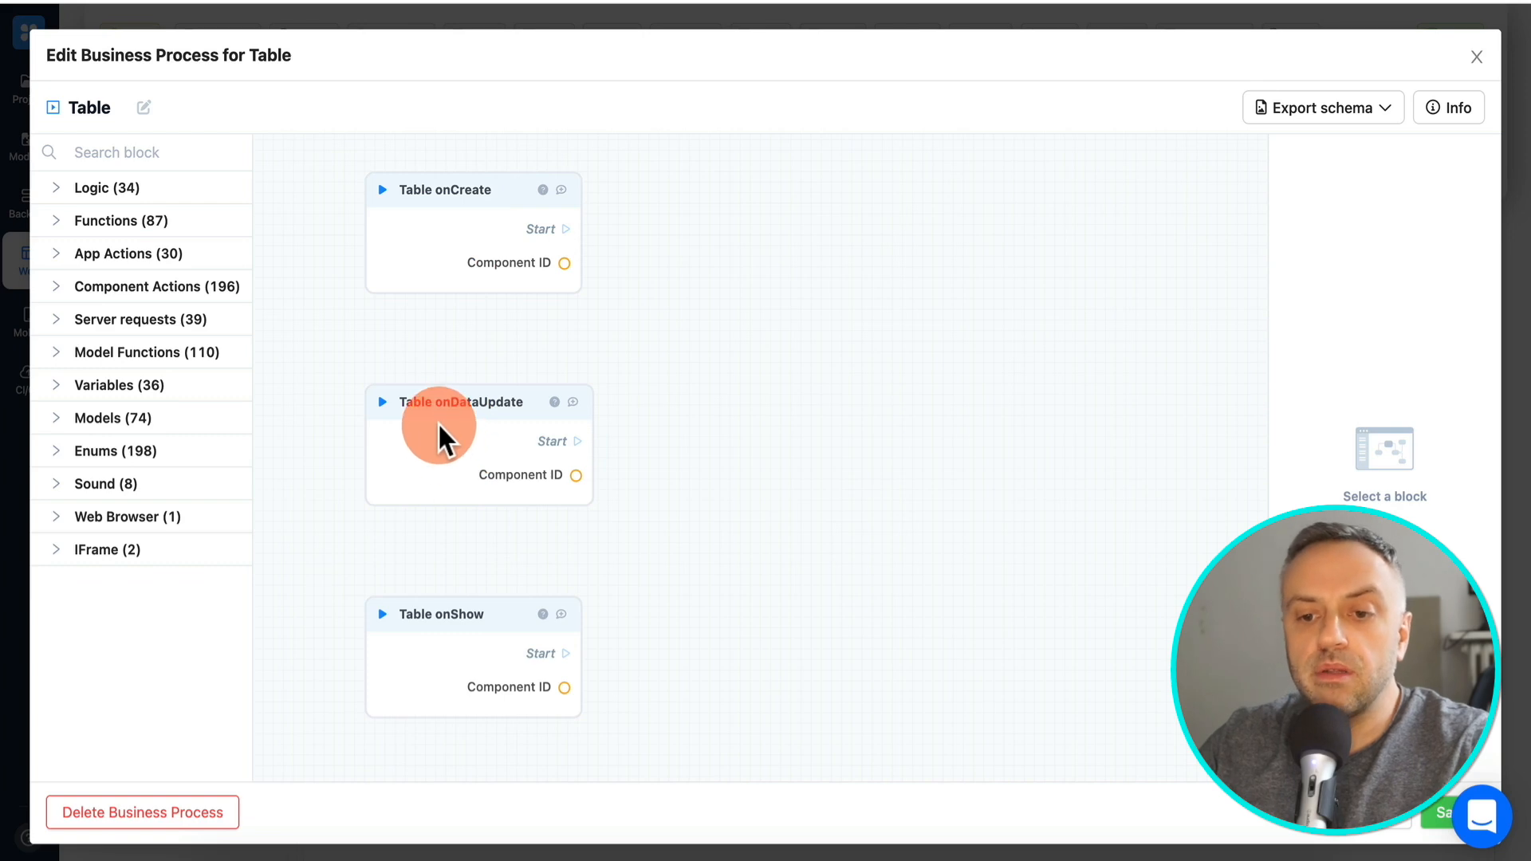
left_click_drag(668, 518, 653, 327)
left_click_drag(698, 456, 701, 364)
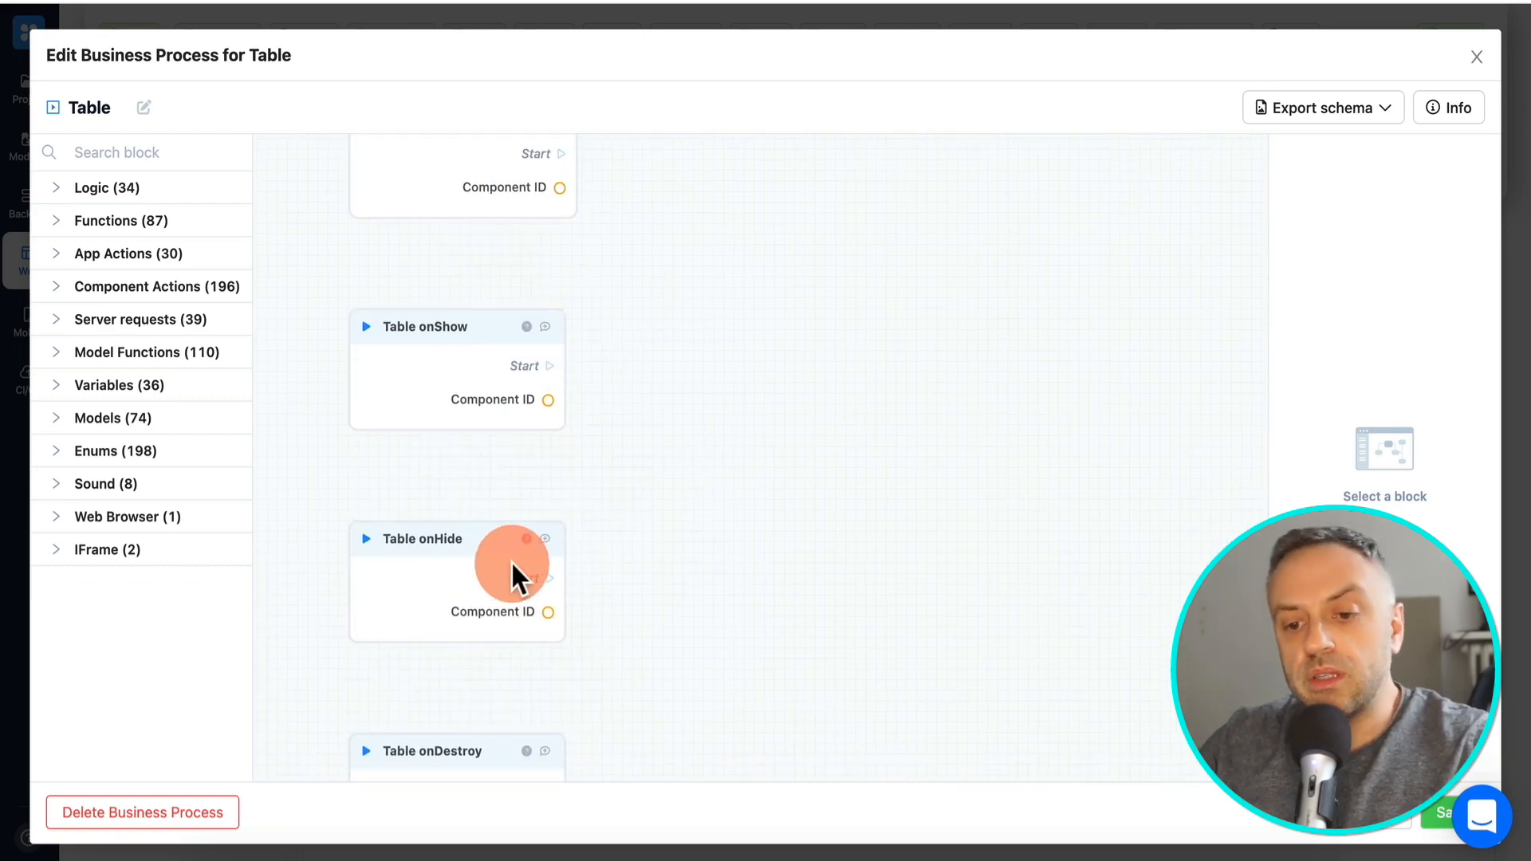
left_click_drag(701, 546, 701, 372)
left_click_drag(719, 538, 717, 327)
left_click_drag(673, 598, 643, 761)
left_click_drag(694, 405, 710, 618)
left_click_drag(711, 444, 714, 502)
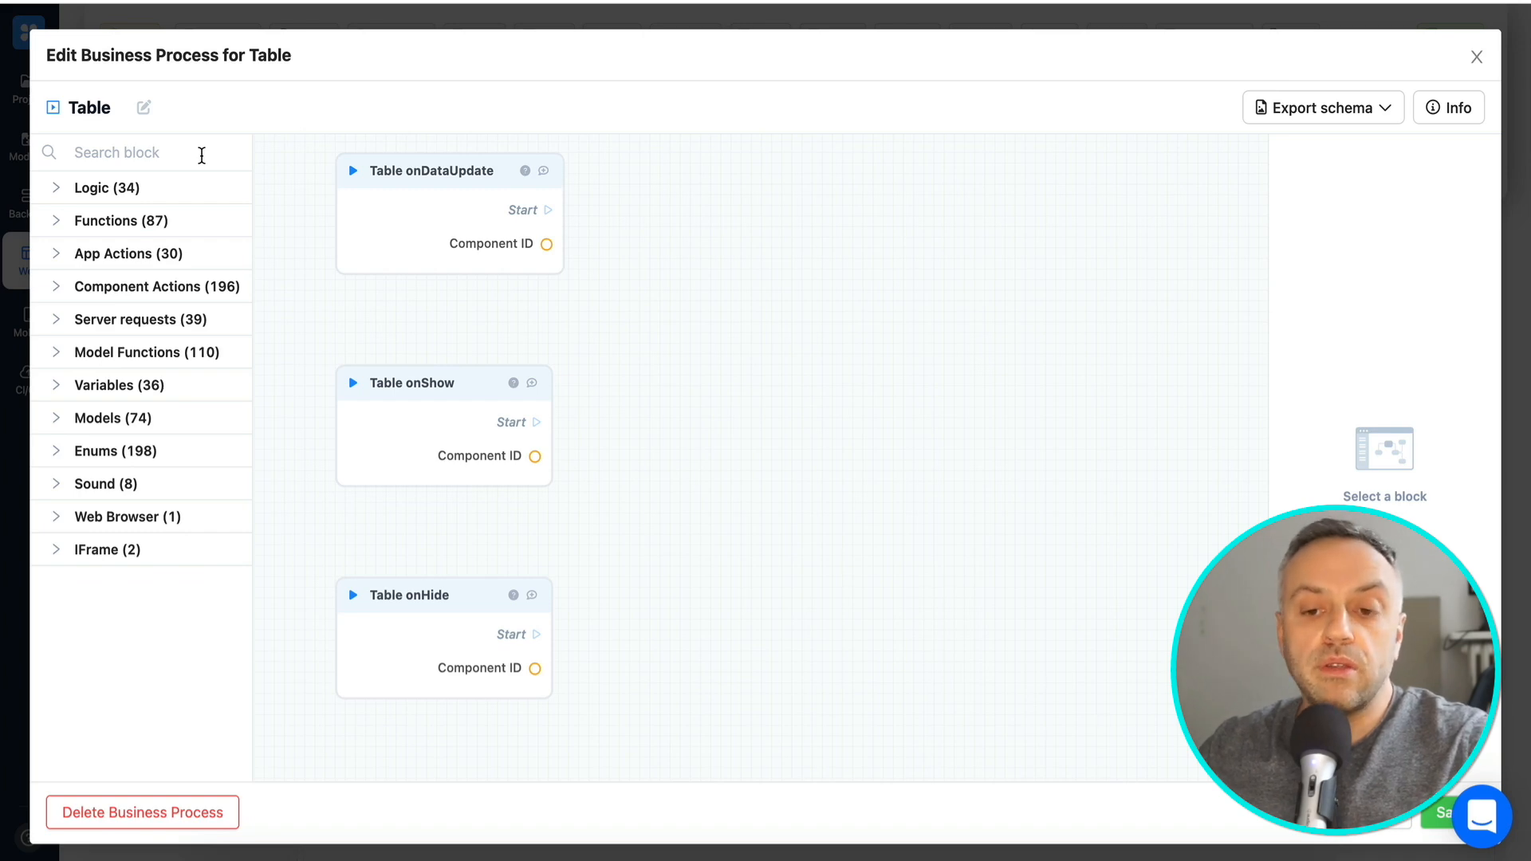
- Search the blocks for server and todos, and place a Server request GET /todos/ block beside the table's event blocks
left_click(175, 152)
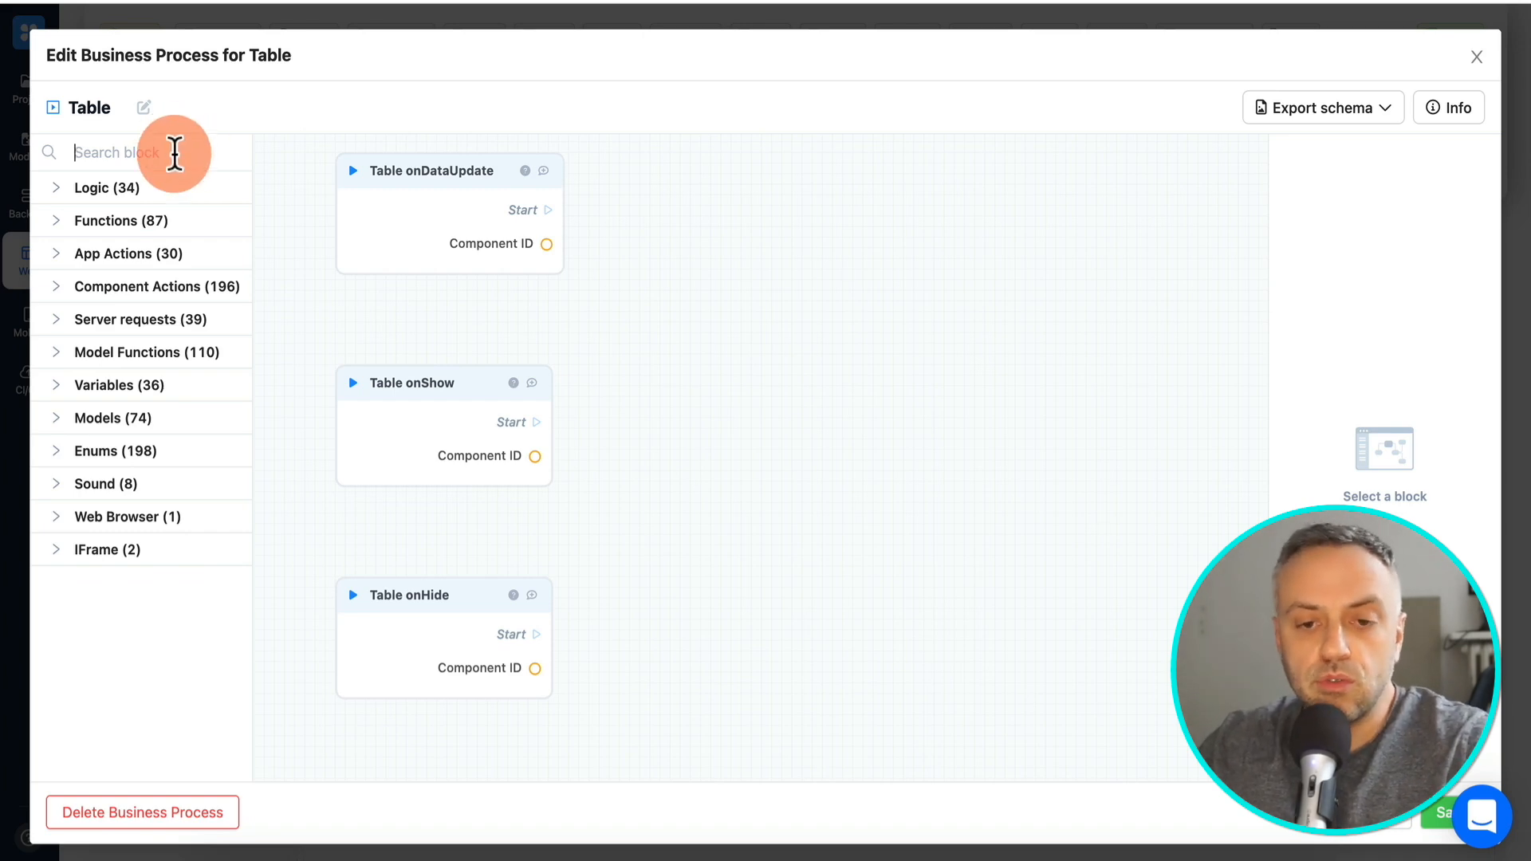
type("server")
left_click(104, 151)
left_click(147, 445)
left_click(145, 592)
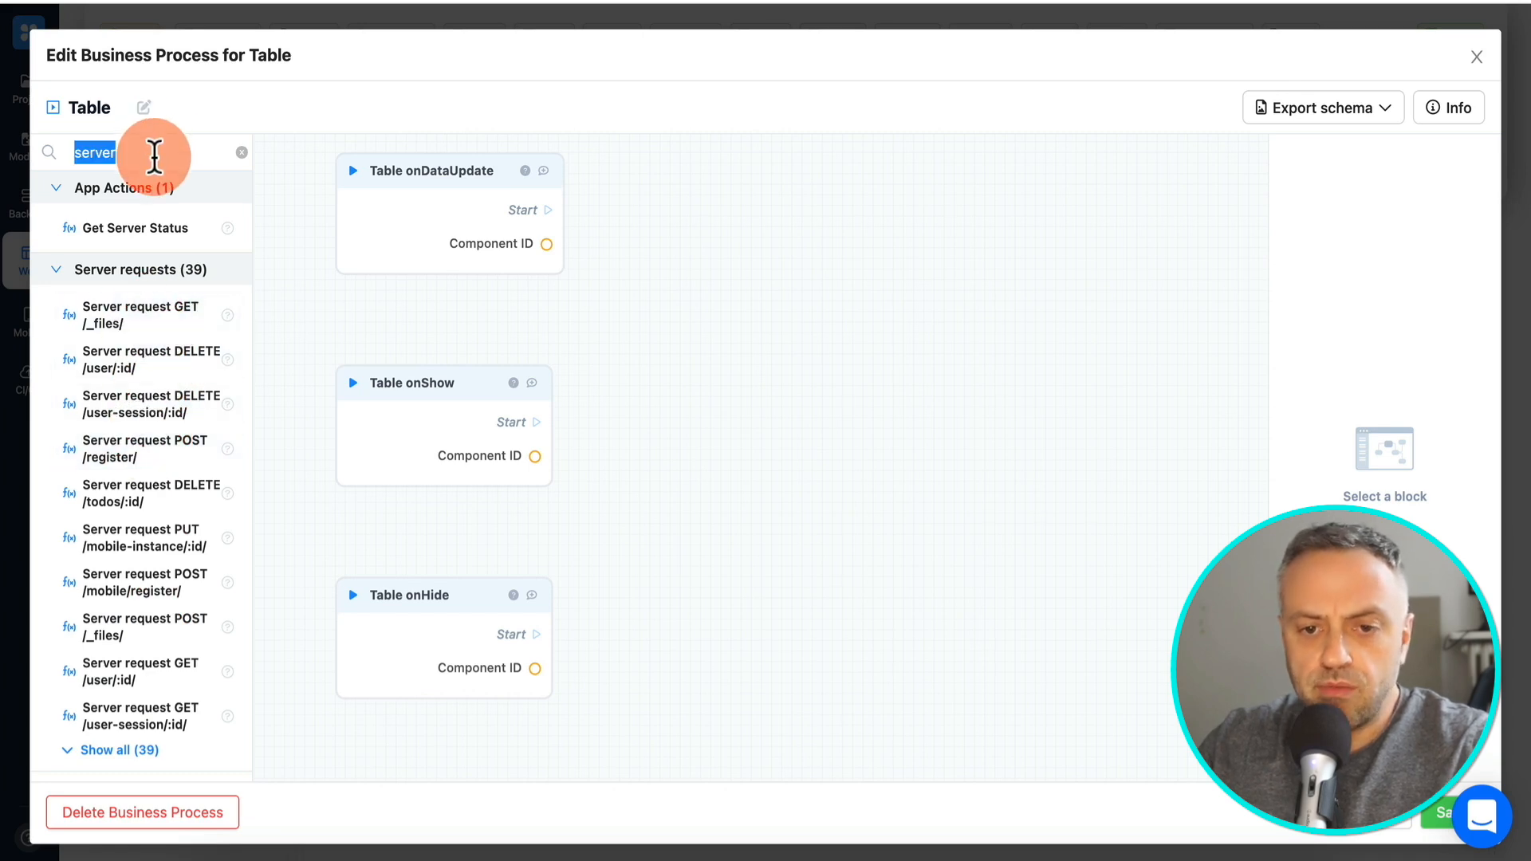
type("todos")
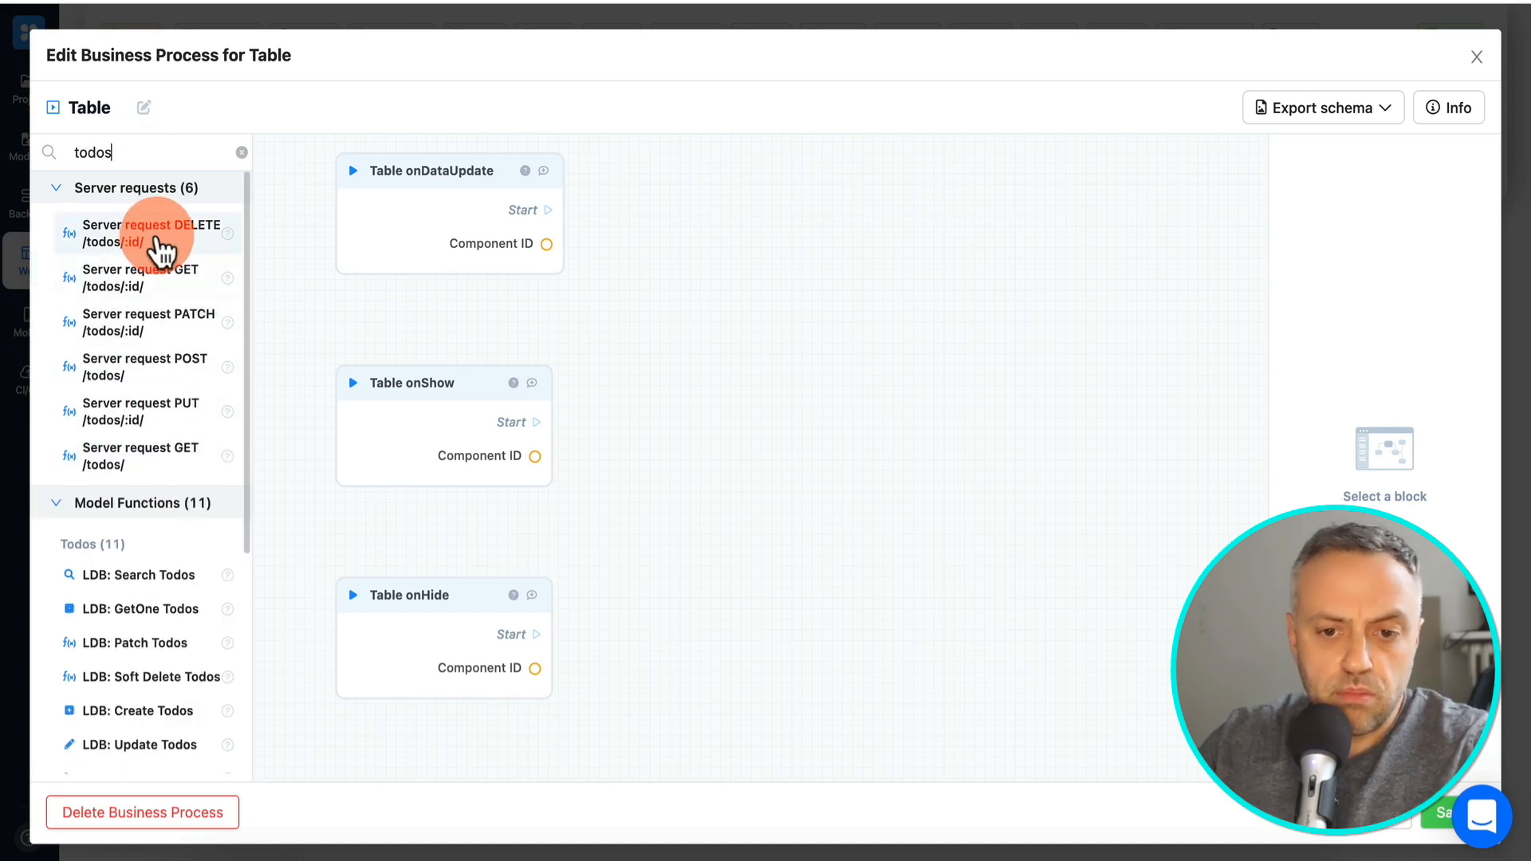
left_click_drag(143, 456, 744, 267)
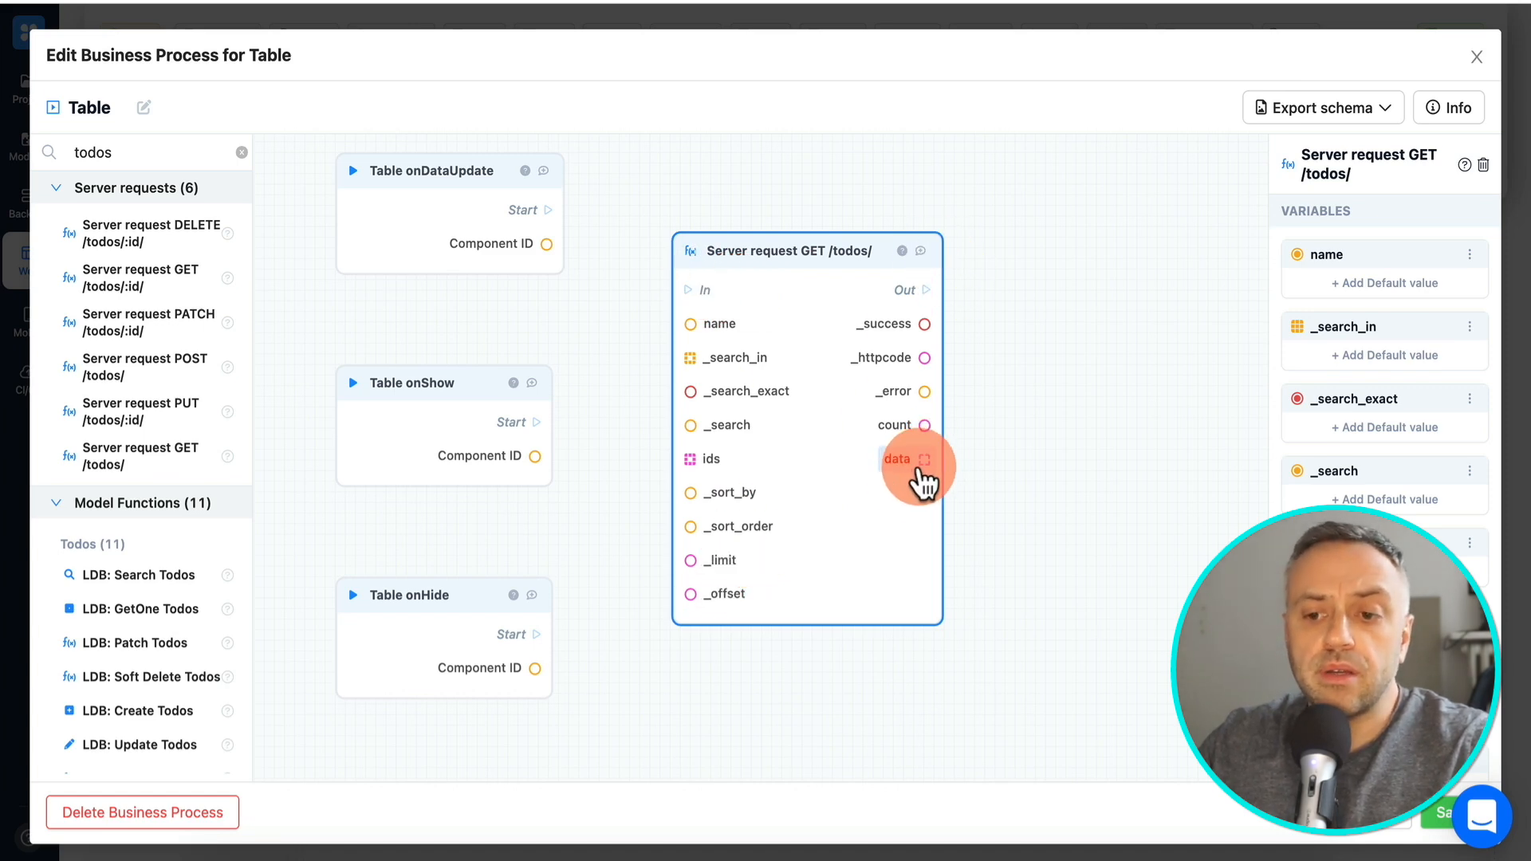
- Connect the Start output of Table onShow to the In input of Server request GET /todos/, and adjust the request block's position
left_click_drag(809, 264, 861, 280)
left_click_drag(518, 422, 727, 311)
left_click_drag(840, 267, 805, 255)
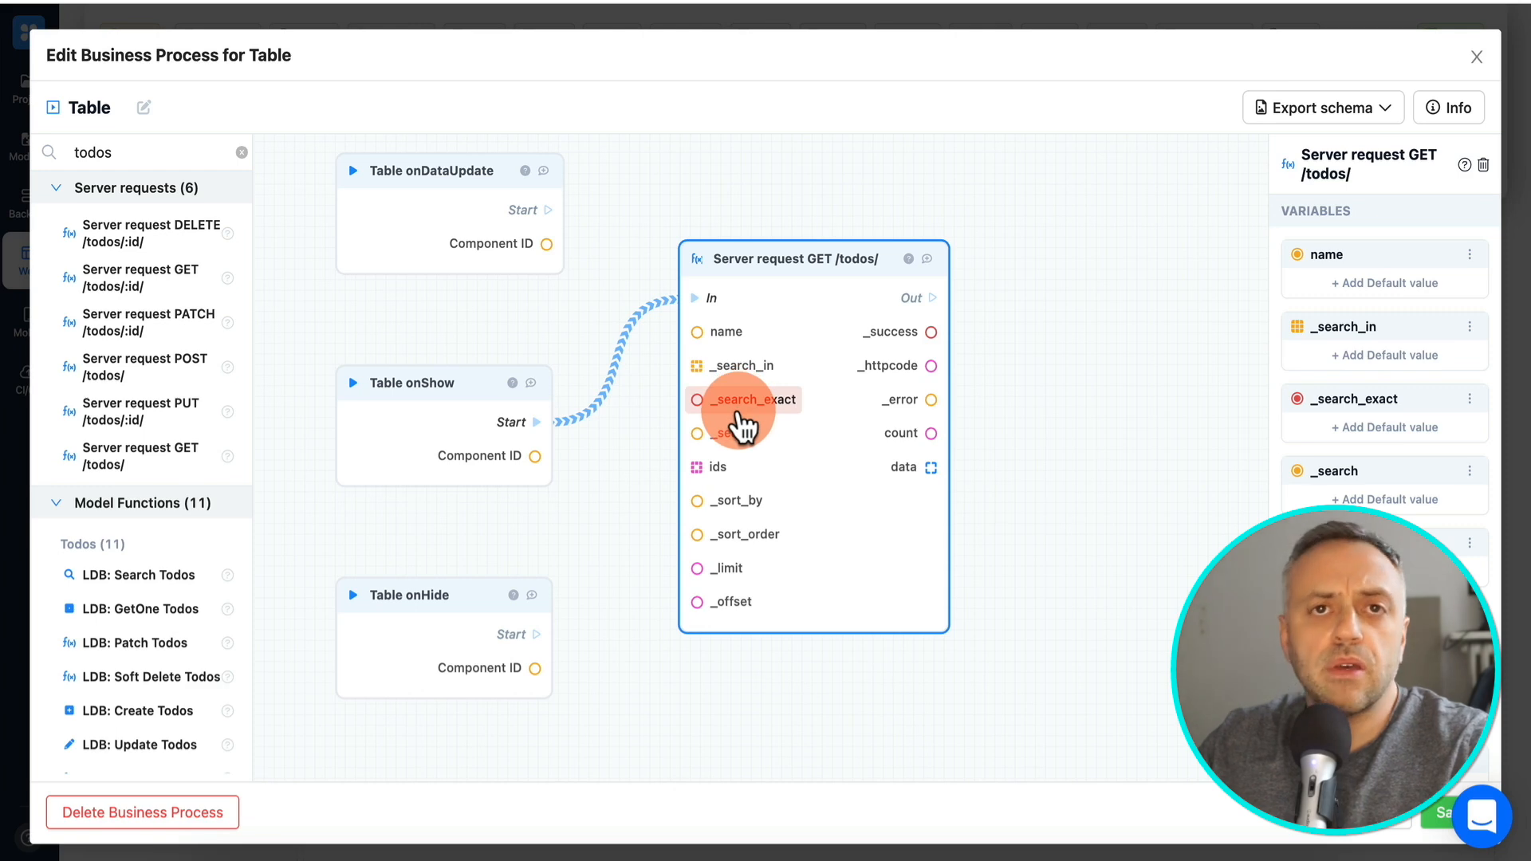
left_click_drag(861, 265, 877, 263)
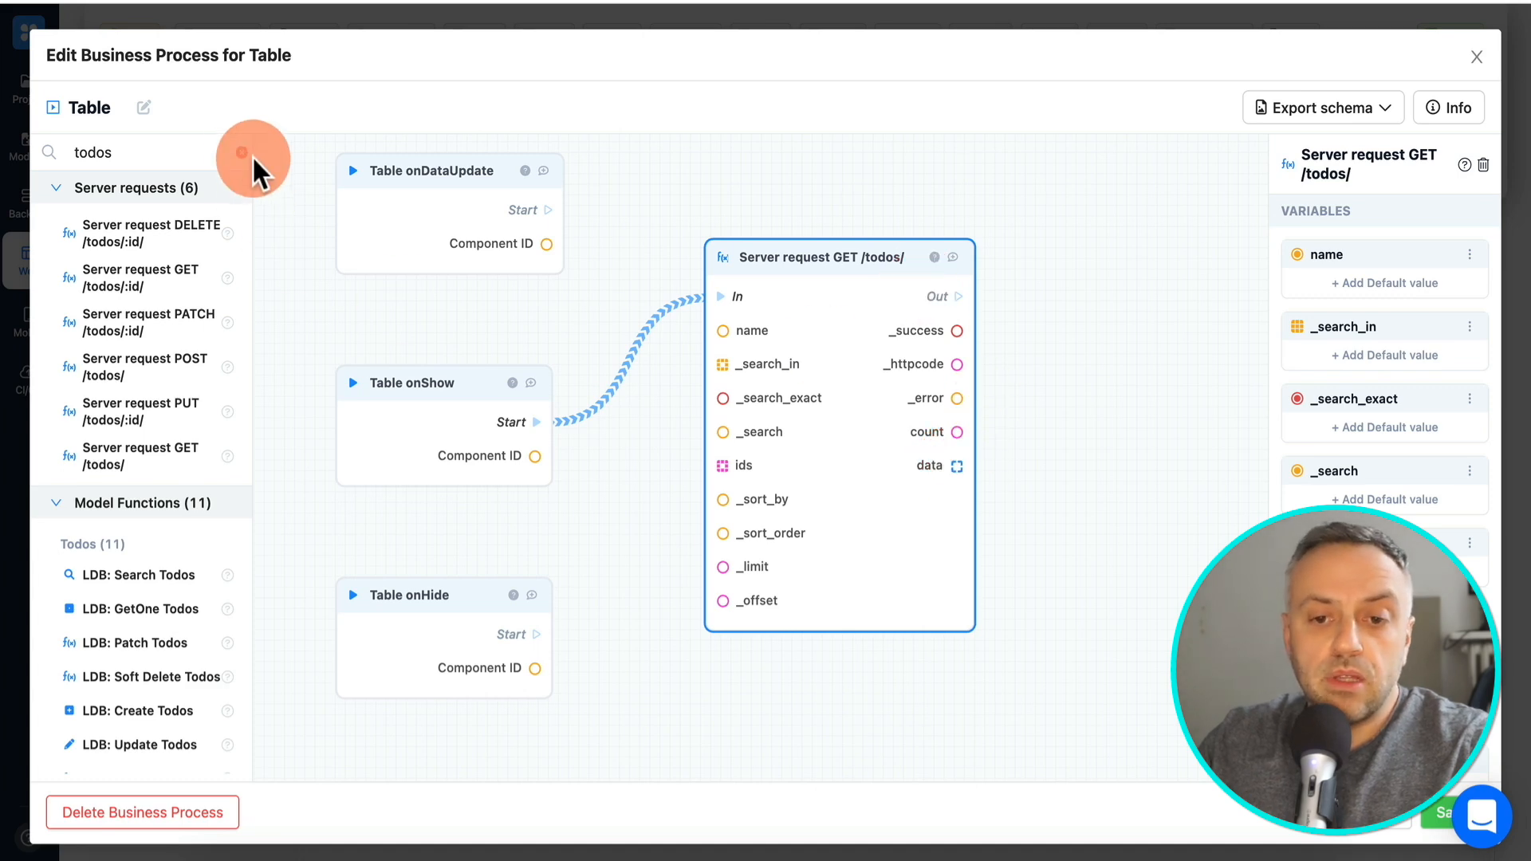
- Search the blocks for table and place a Table Update Data block beside the Server request GET /todos/ block
left_click(182, 146)
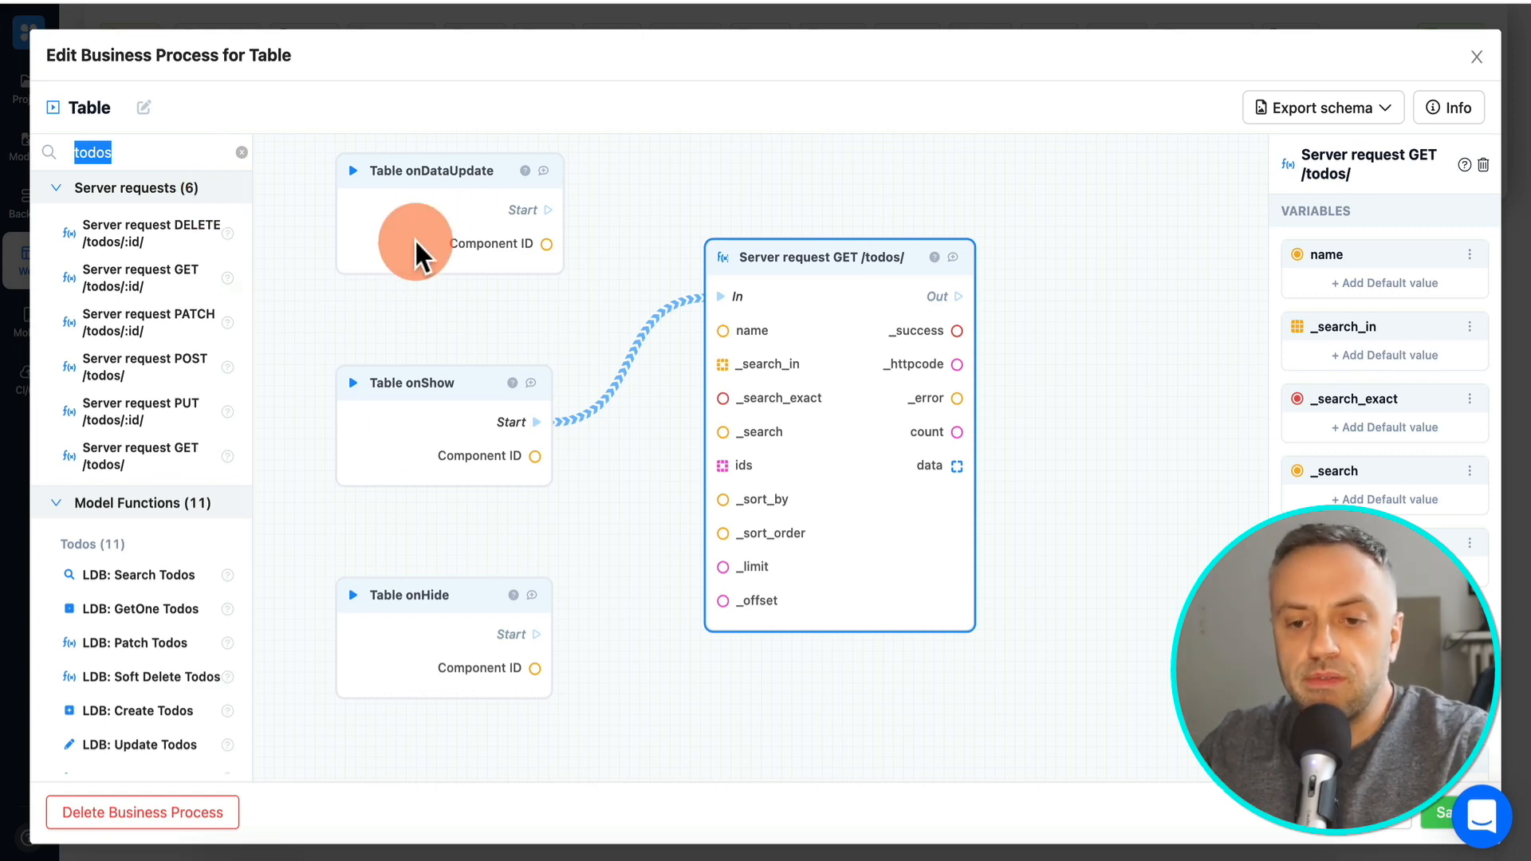
type("table")
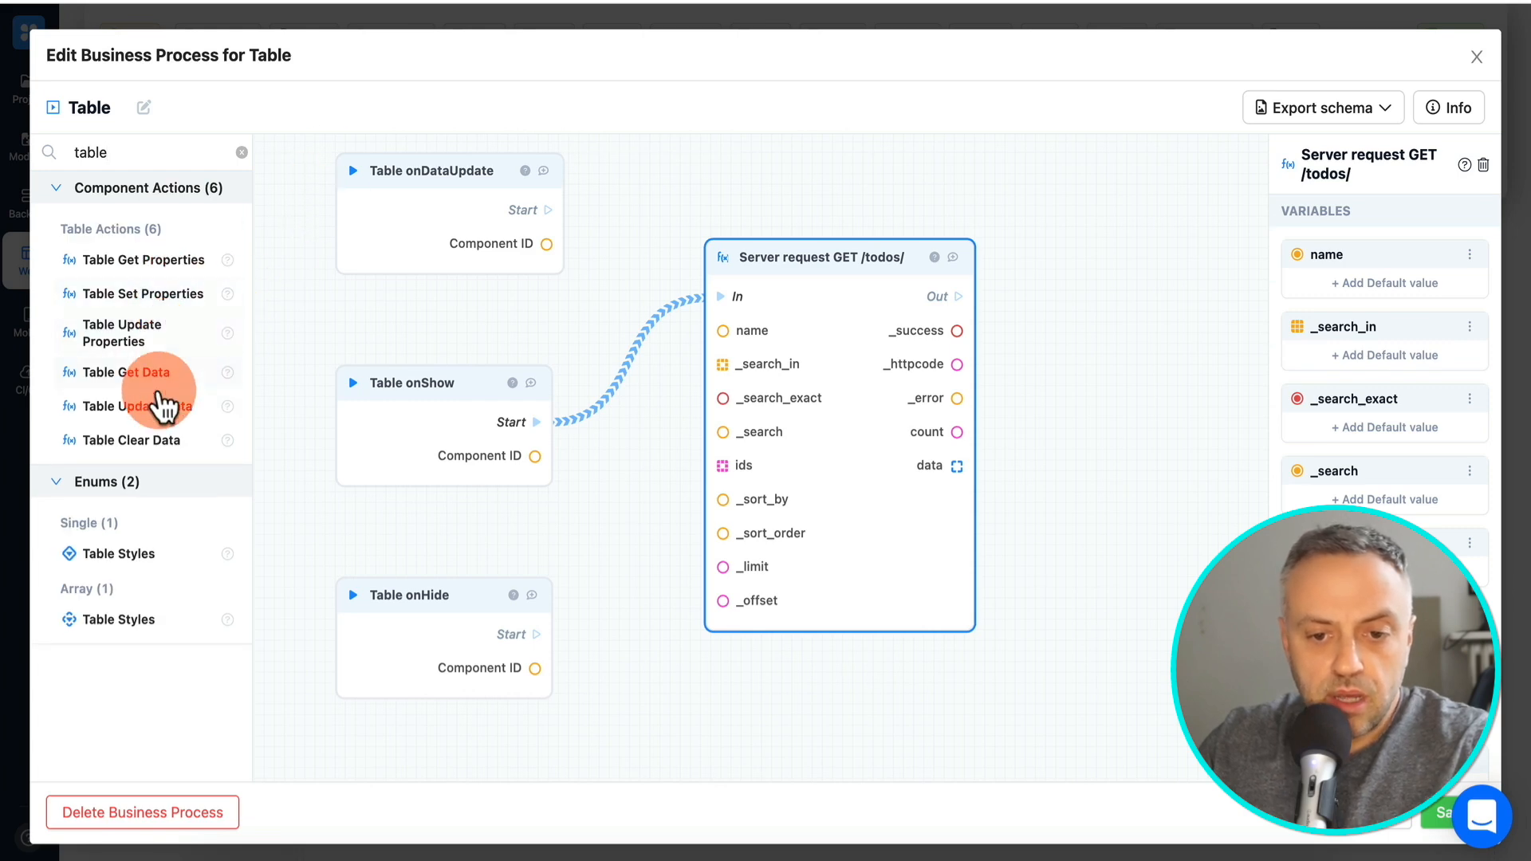
left_click_drag(140, 423, 1007, 260)
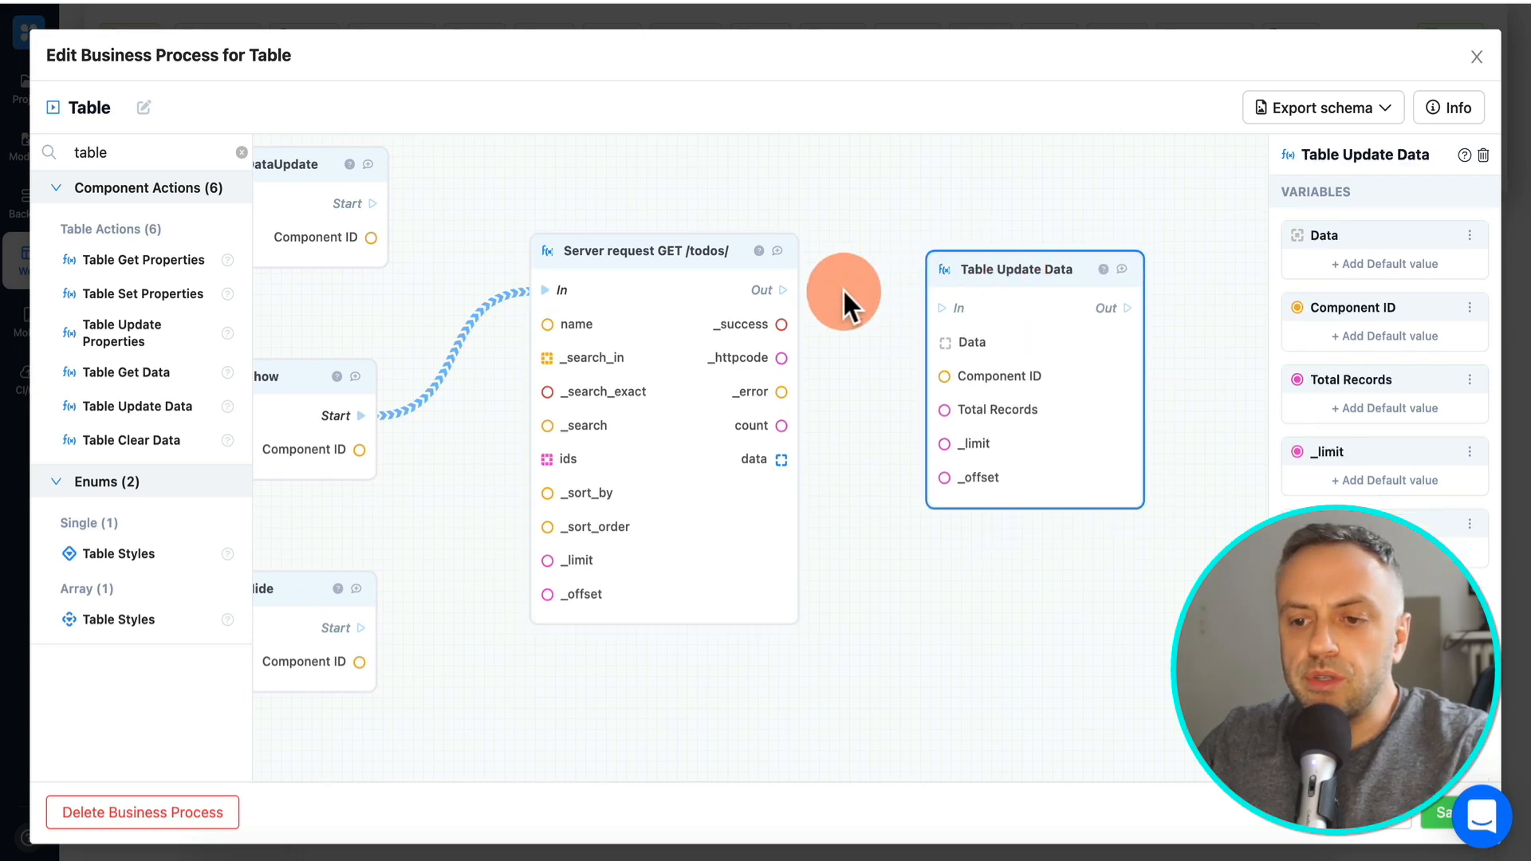
left_click_drag(915, 661, 1018, 655)
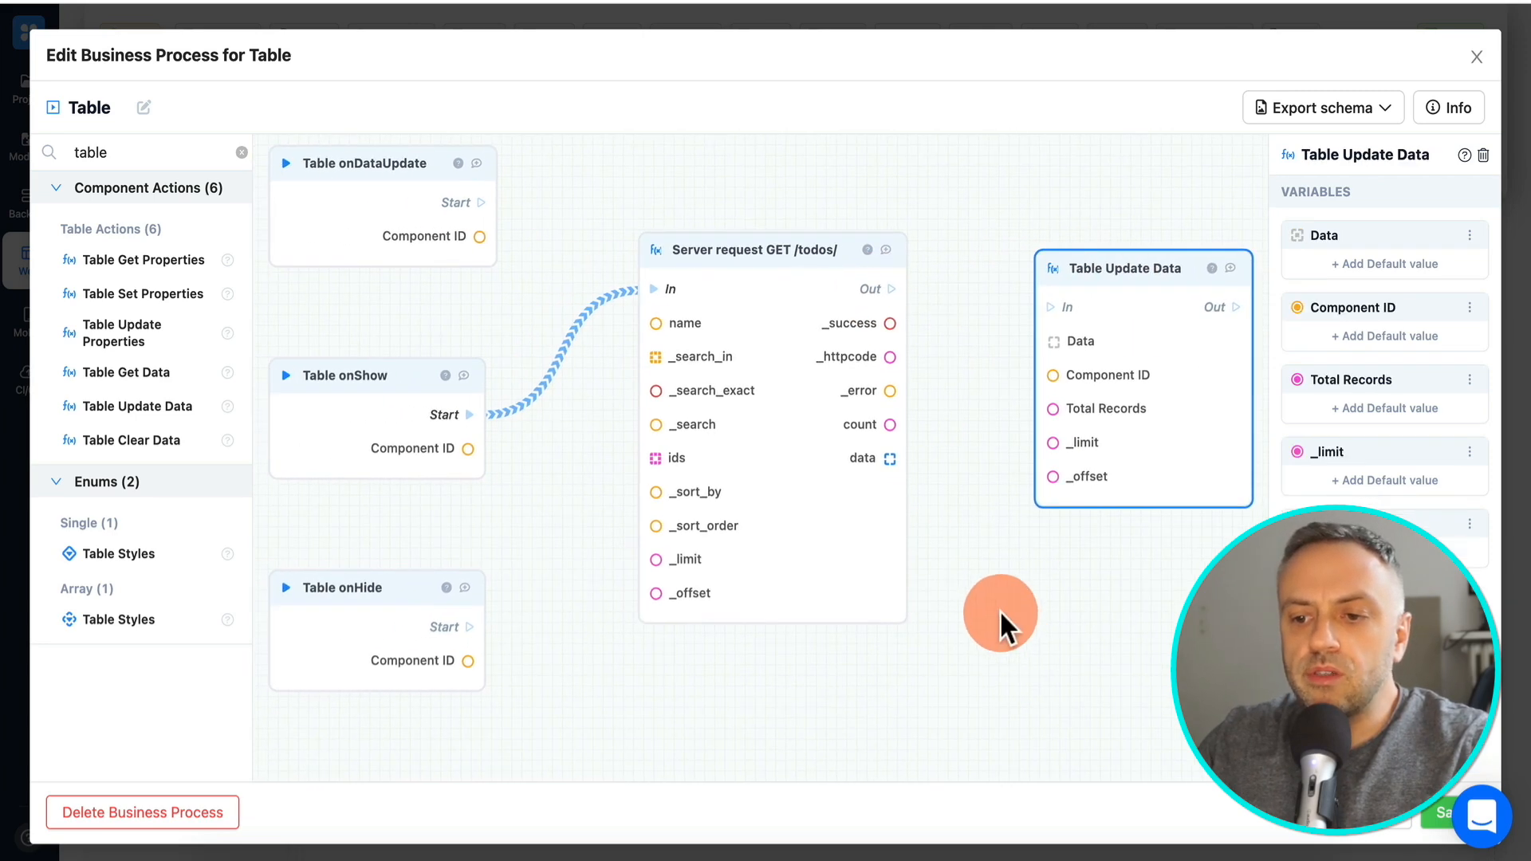
- Connect the request's Out and data to Table Update Data's In and Data, and Table onShow's Component ID to its Component ID
left_click_drag(880, 294, 1050, 307)
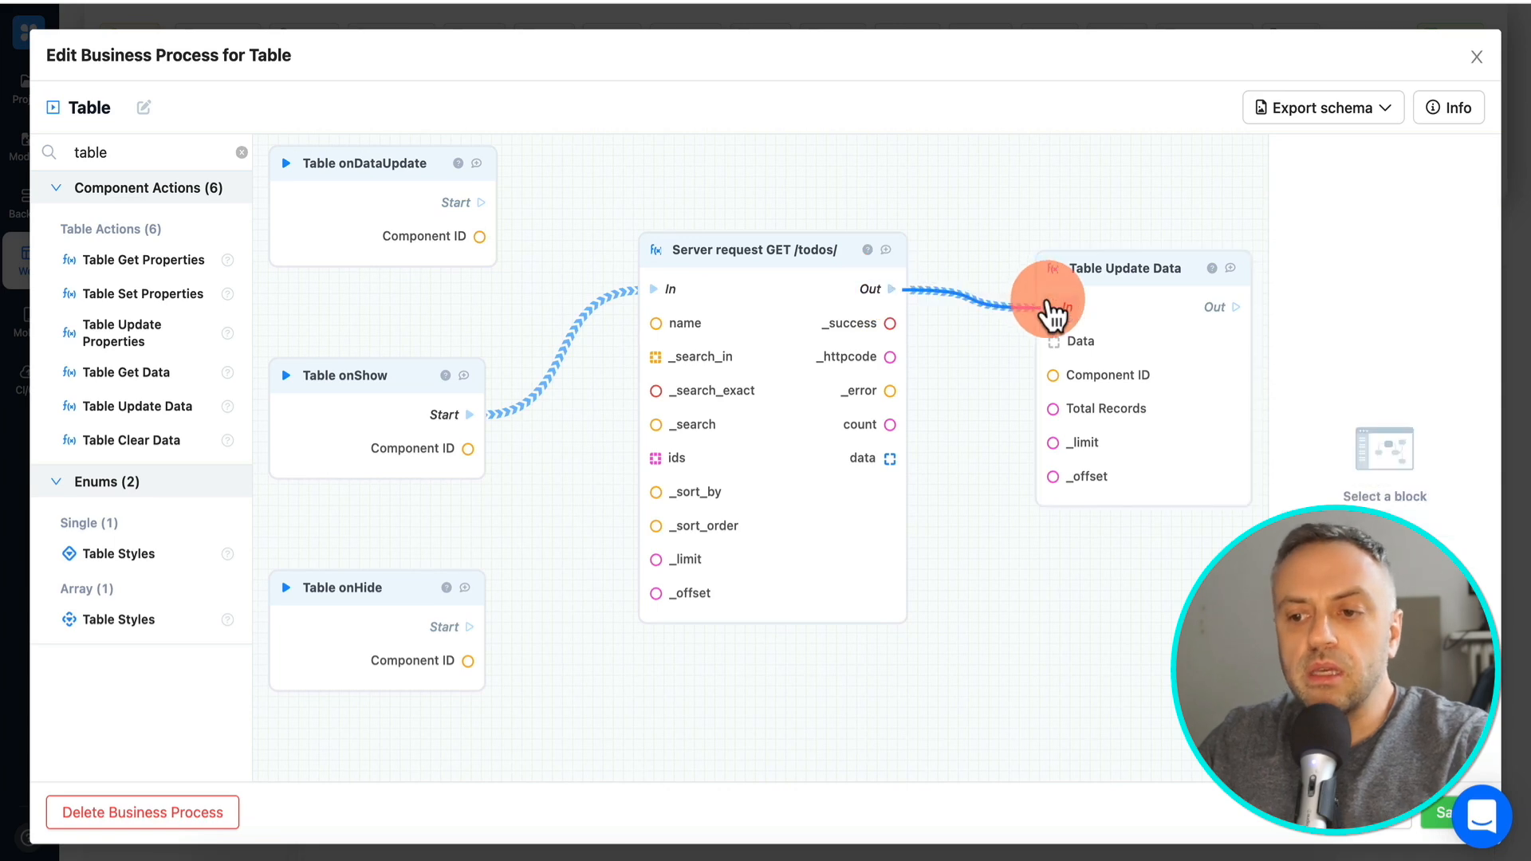
left_click_drag(888, 459, 1078, 365)
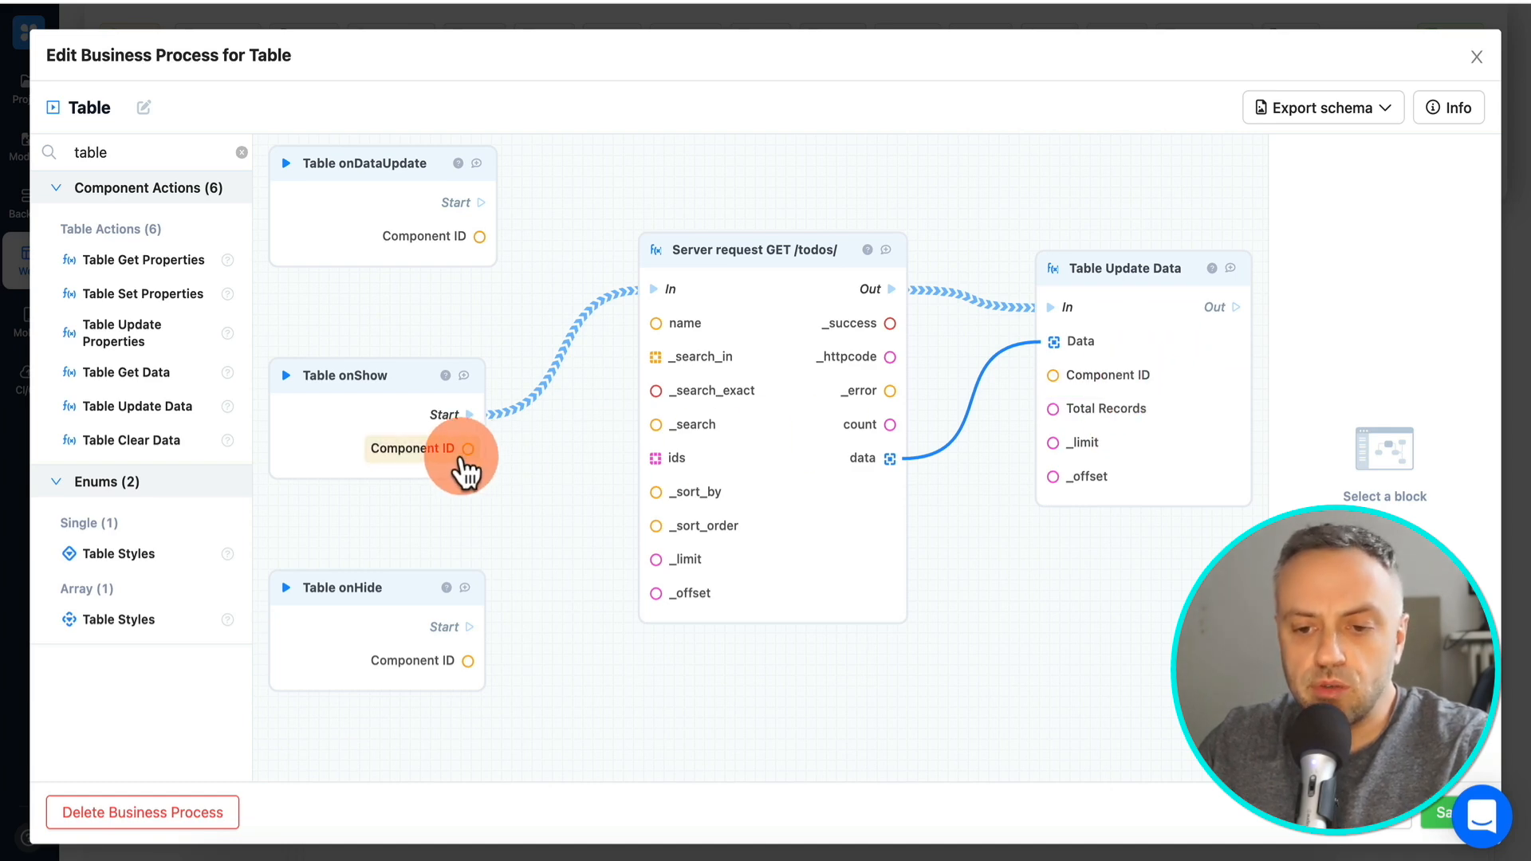
left_click_drag(451, 453, 1038, 375)
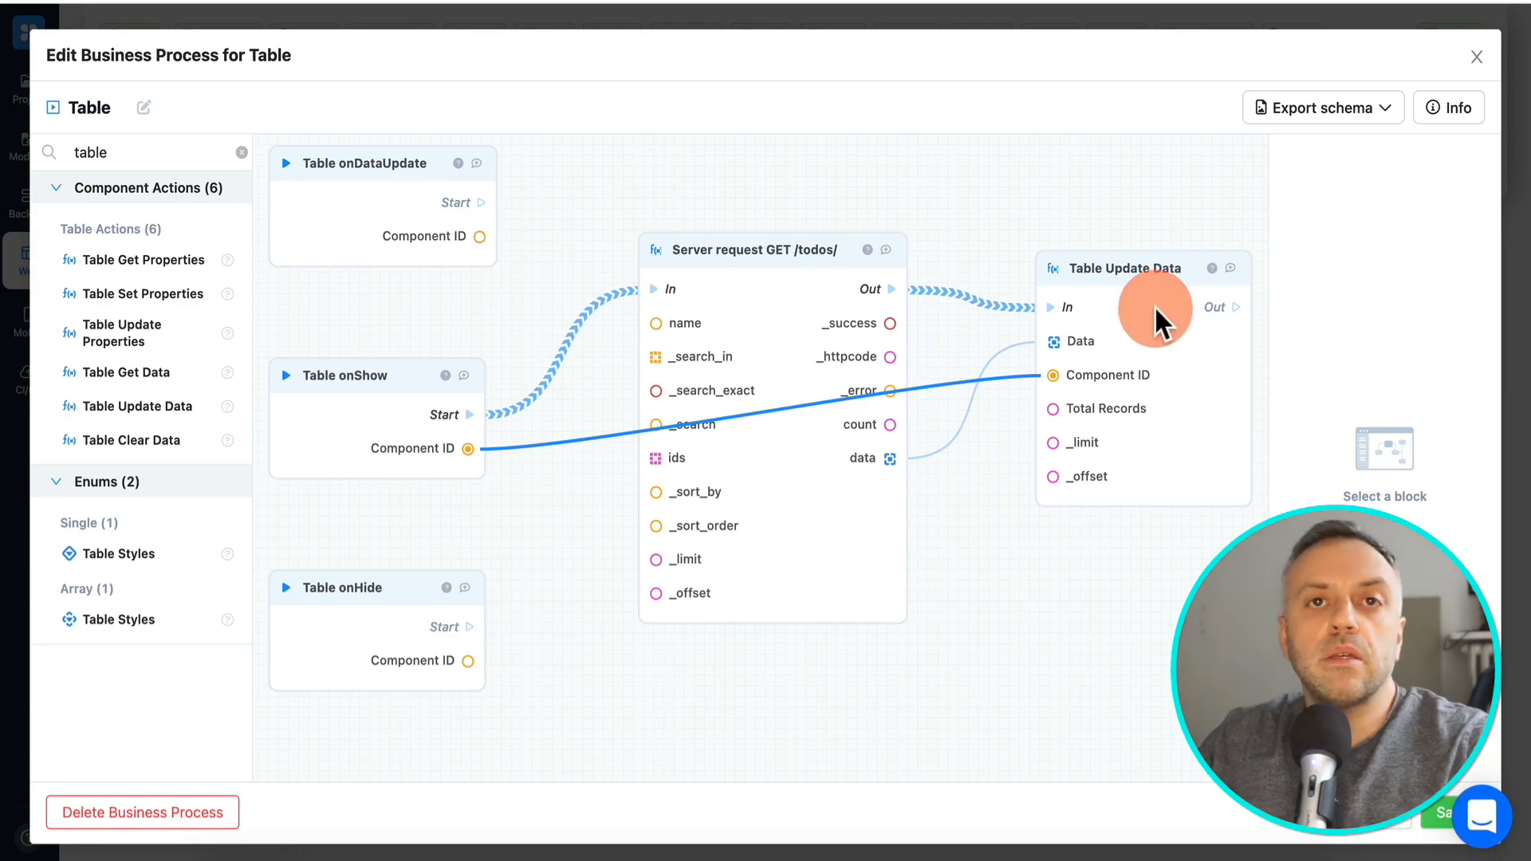
- Save the business process and the Todos table's settings, and publish the project
left_click(1443, 822)
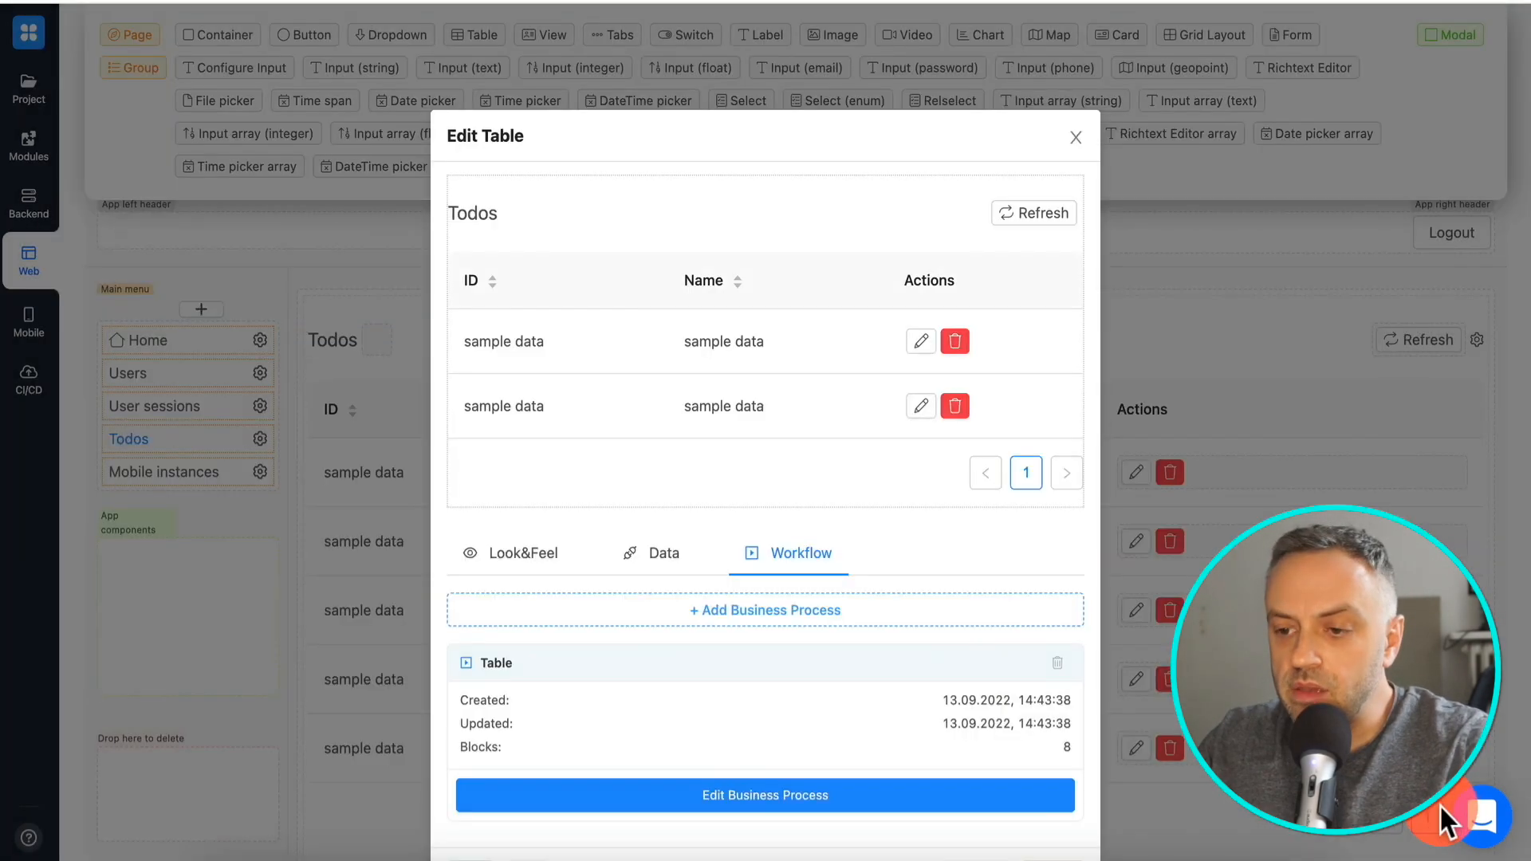
scroll(998, 483, "down", 2)
left_click(1052, 817)
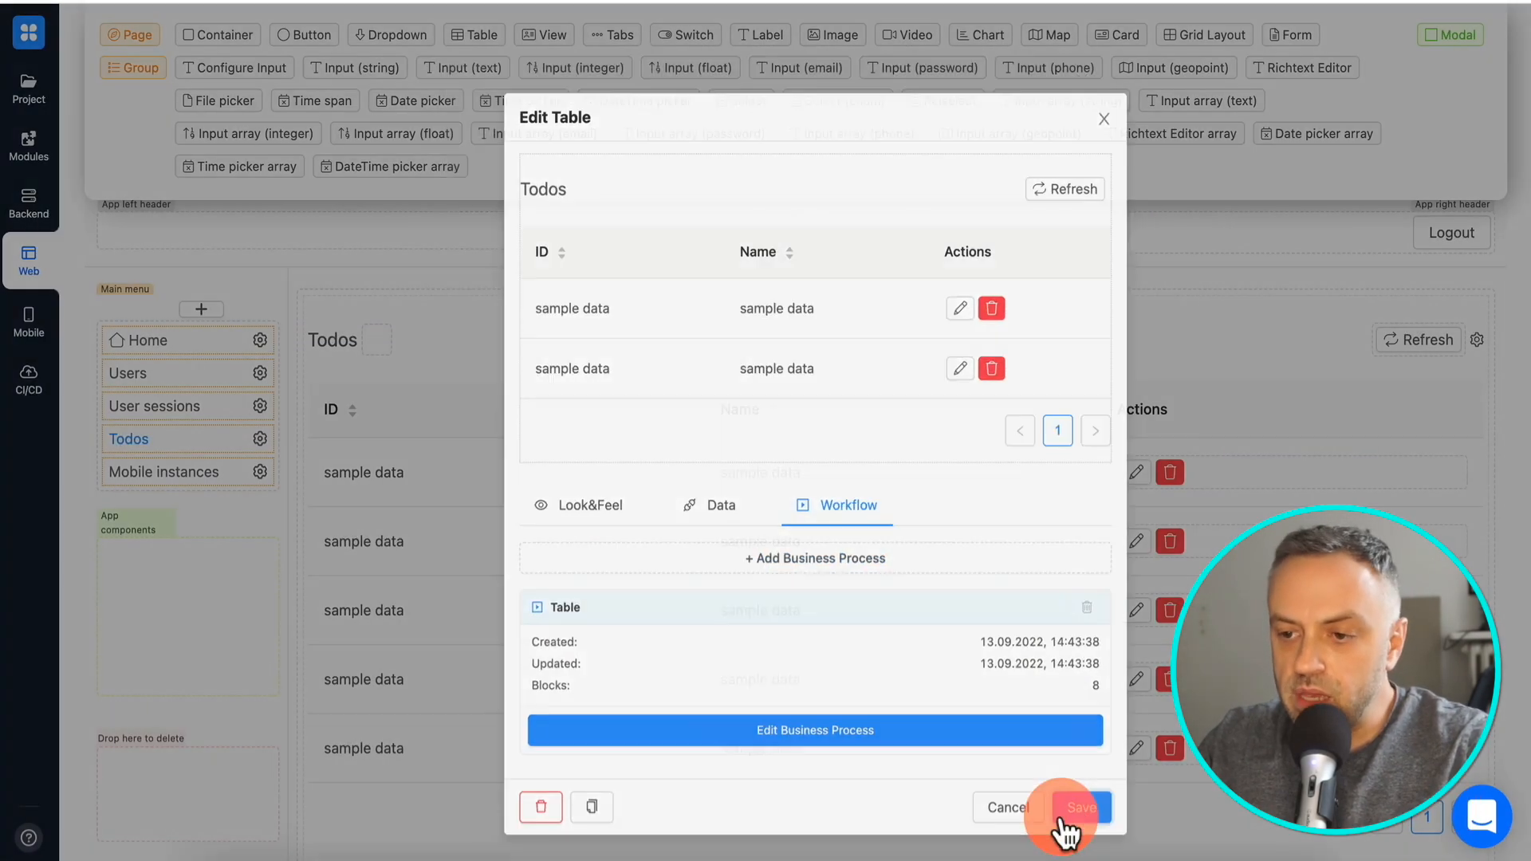
scroll(1143, 346, "up", 3)
left_click(1217, 56)
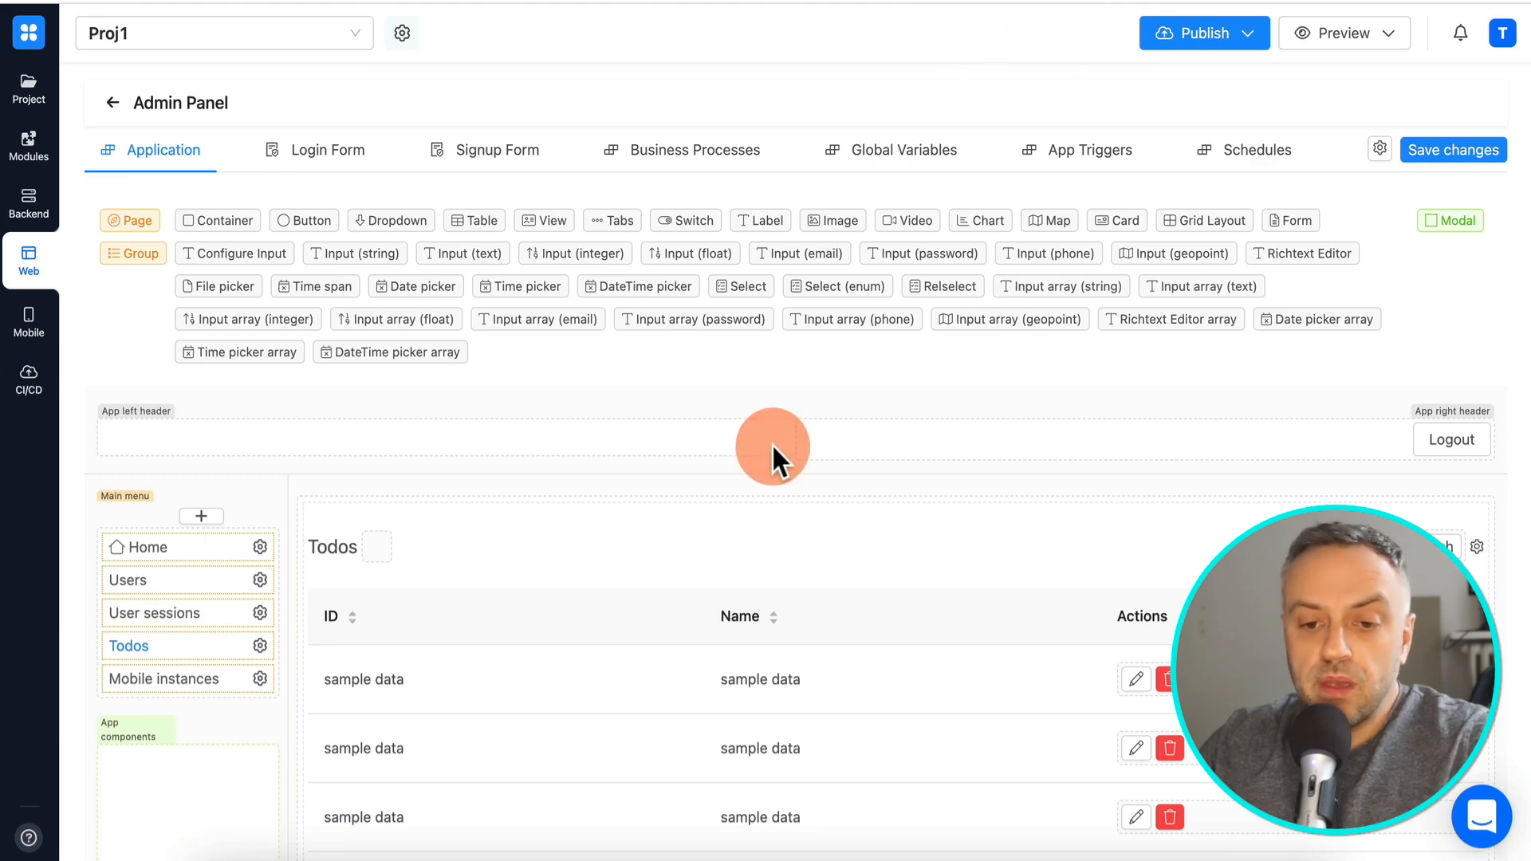
- Open the deployed Admin Panel web application and check its Home and Todos pages
left_click(1339, 40)
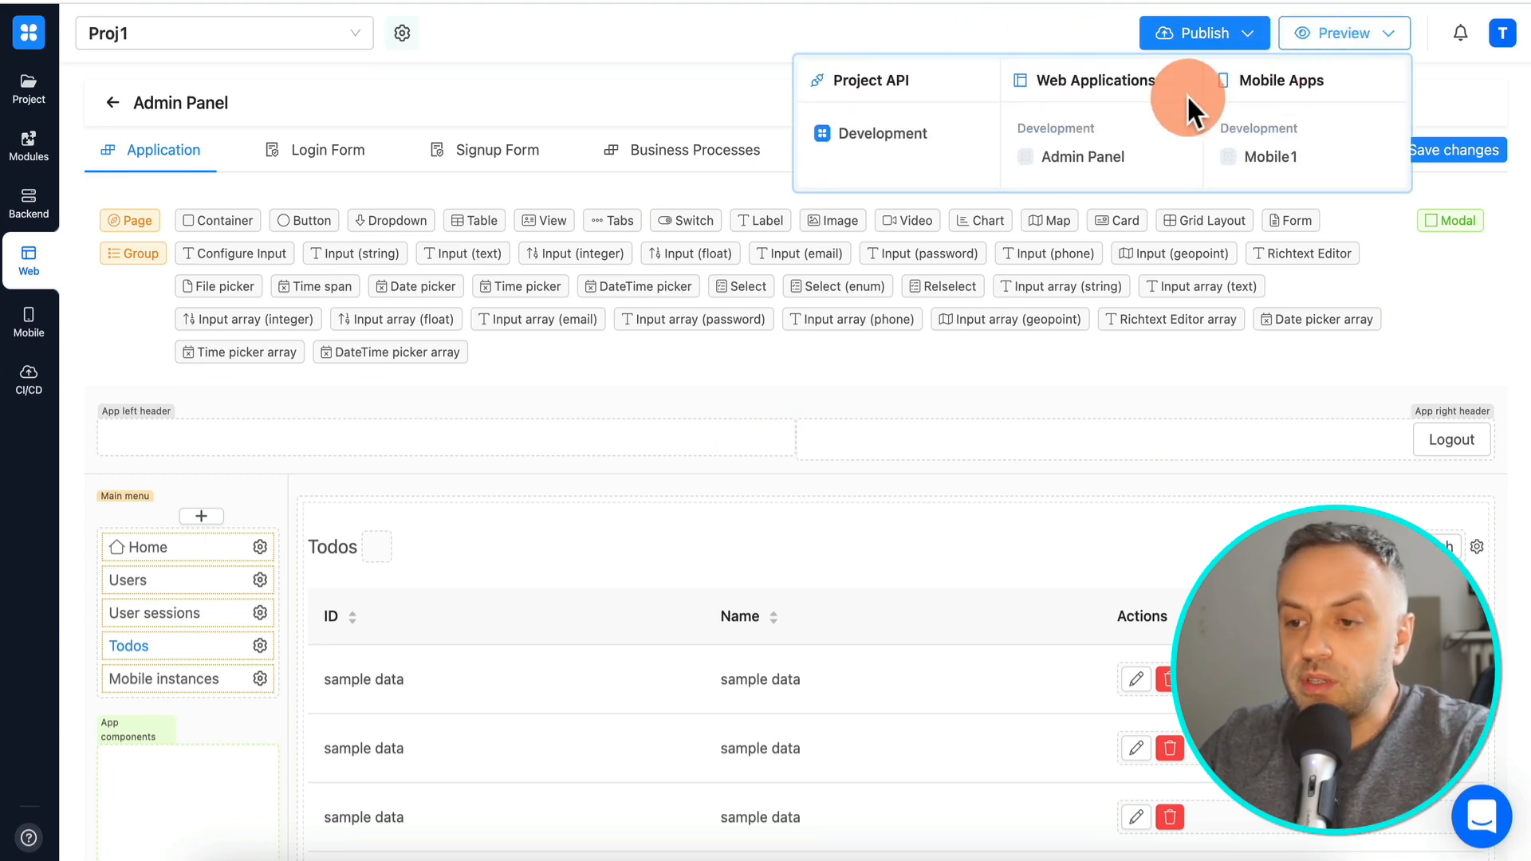
left_click(1083, 160)
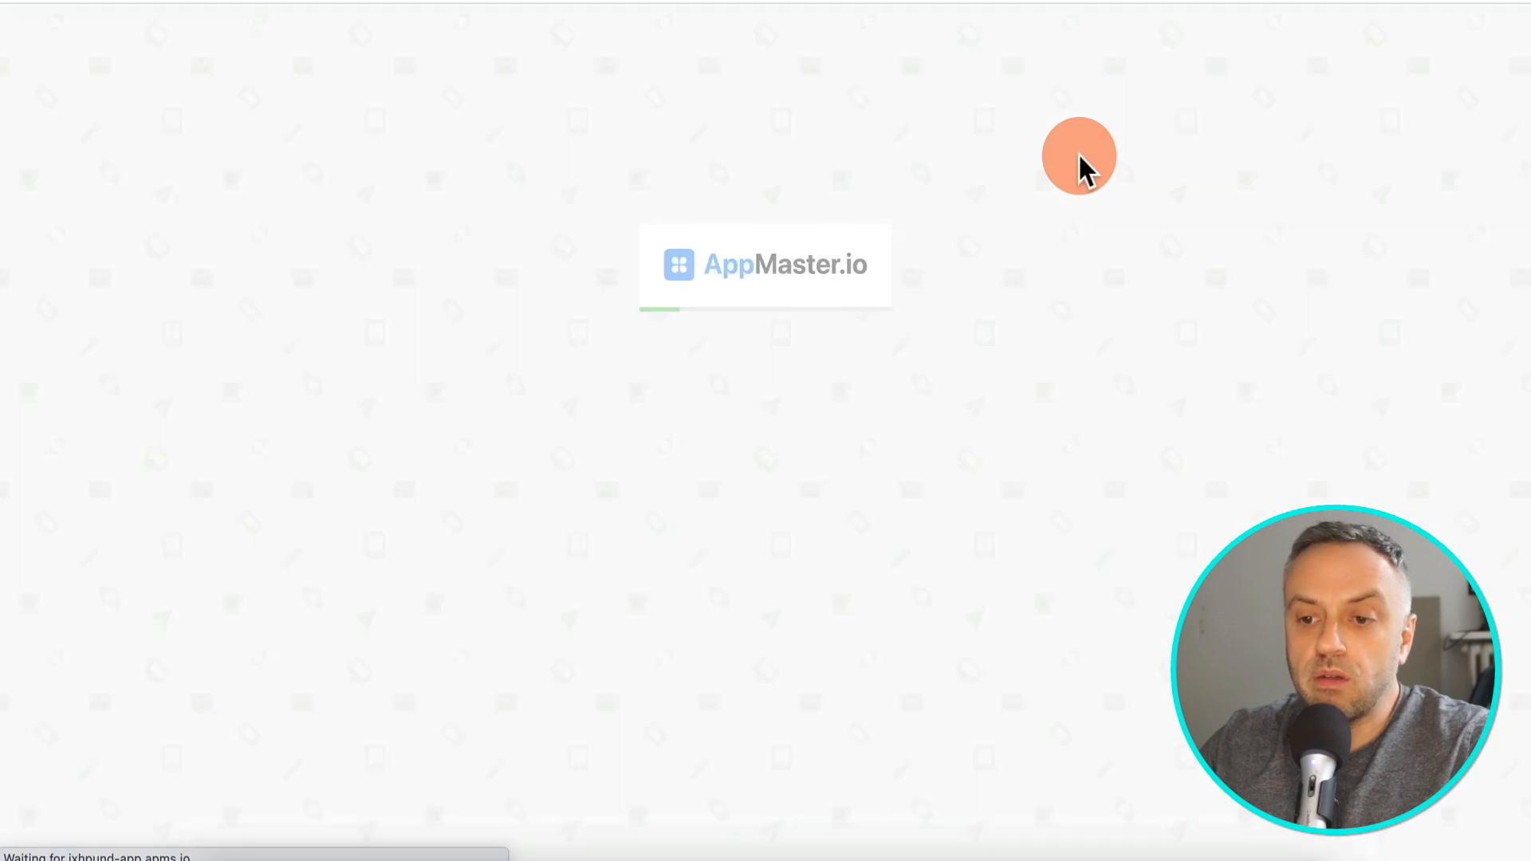
left_click(762, 360)
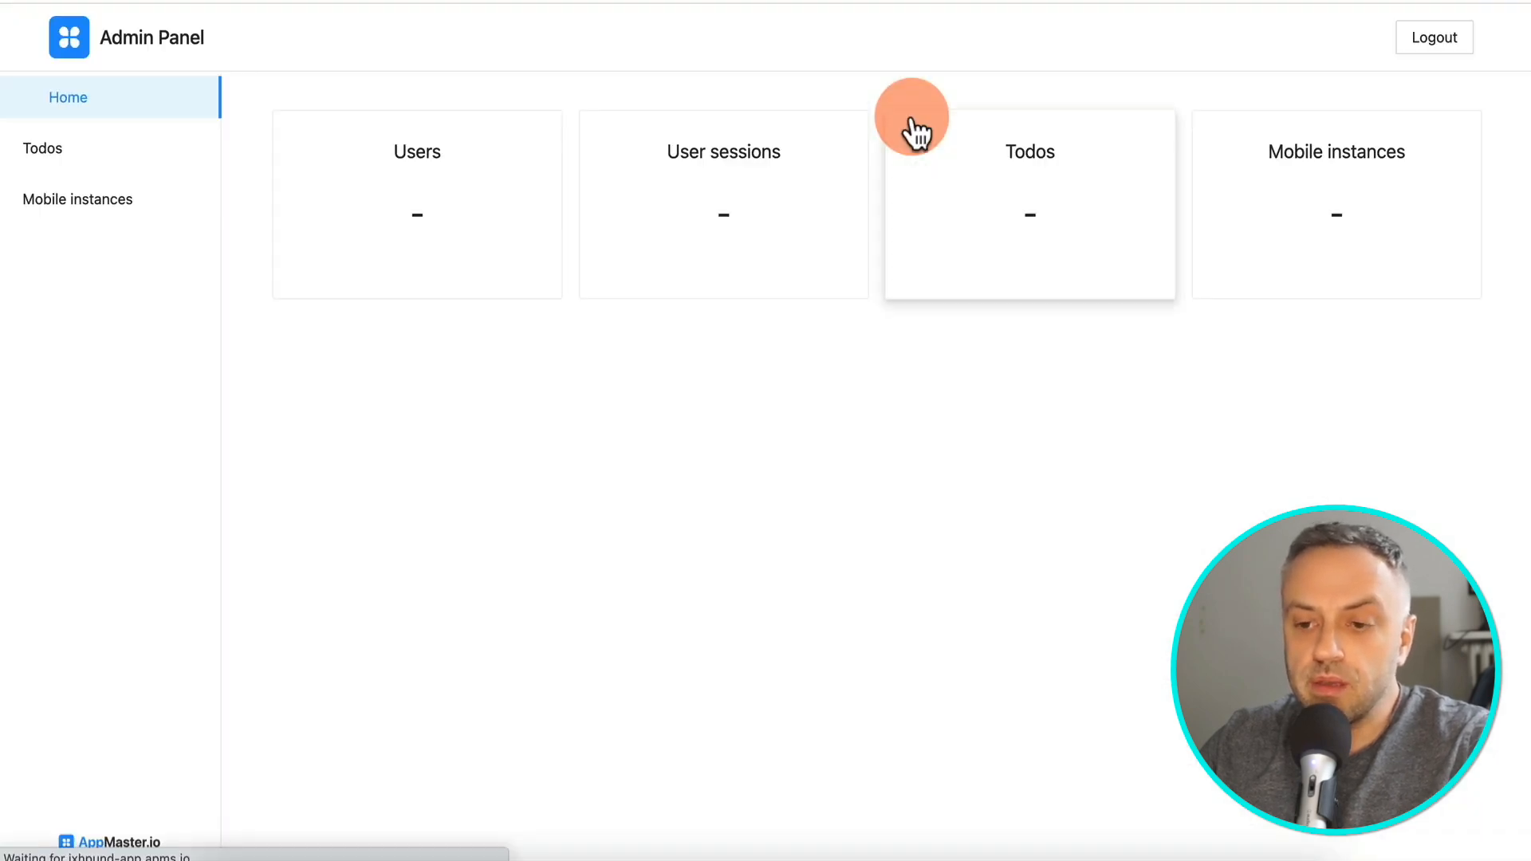
left_click(916, 128)
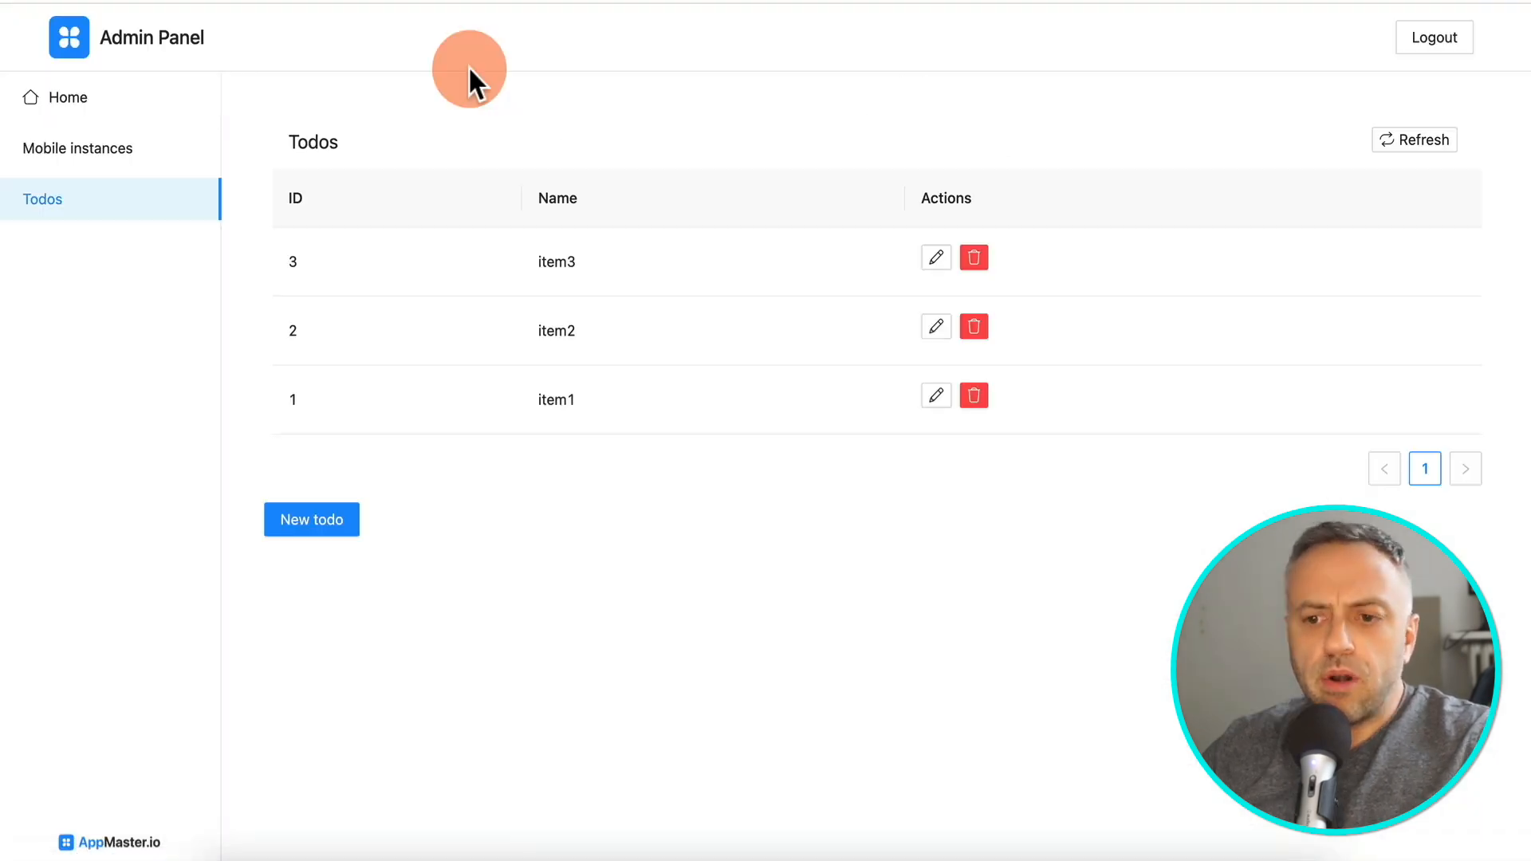
left_click(120, 152)
left_click(102, 107)
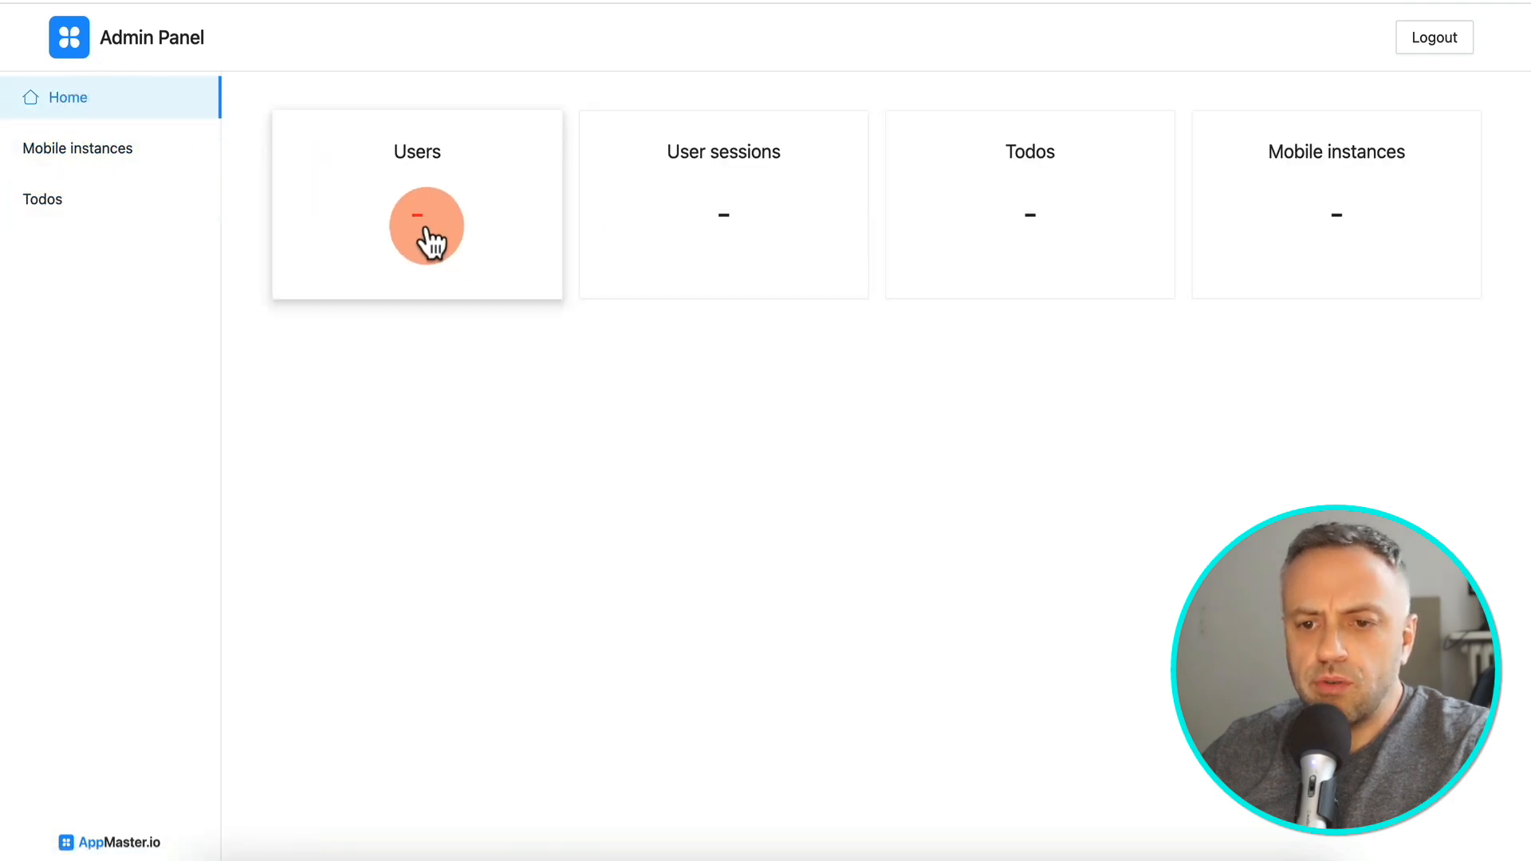
left_click(94, 206)
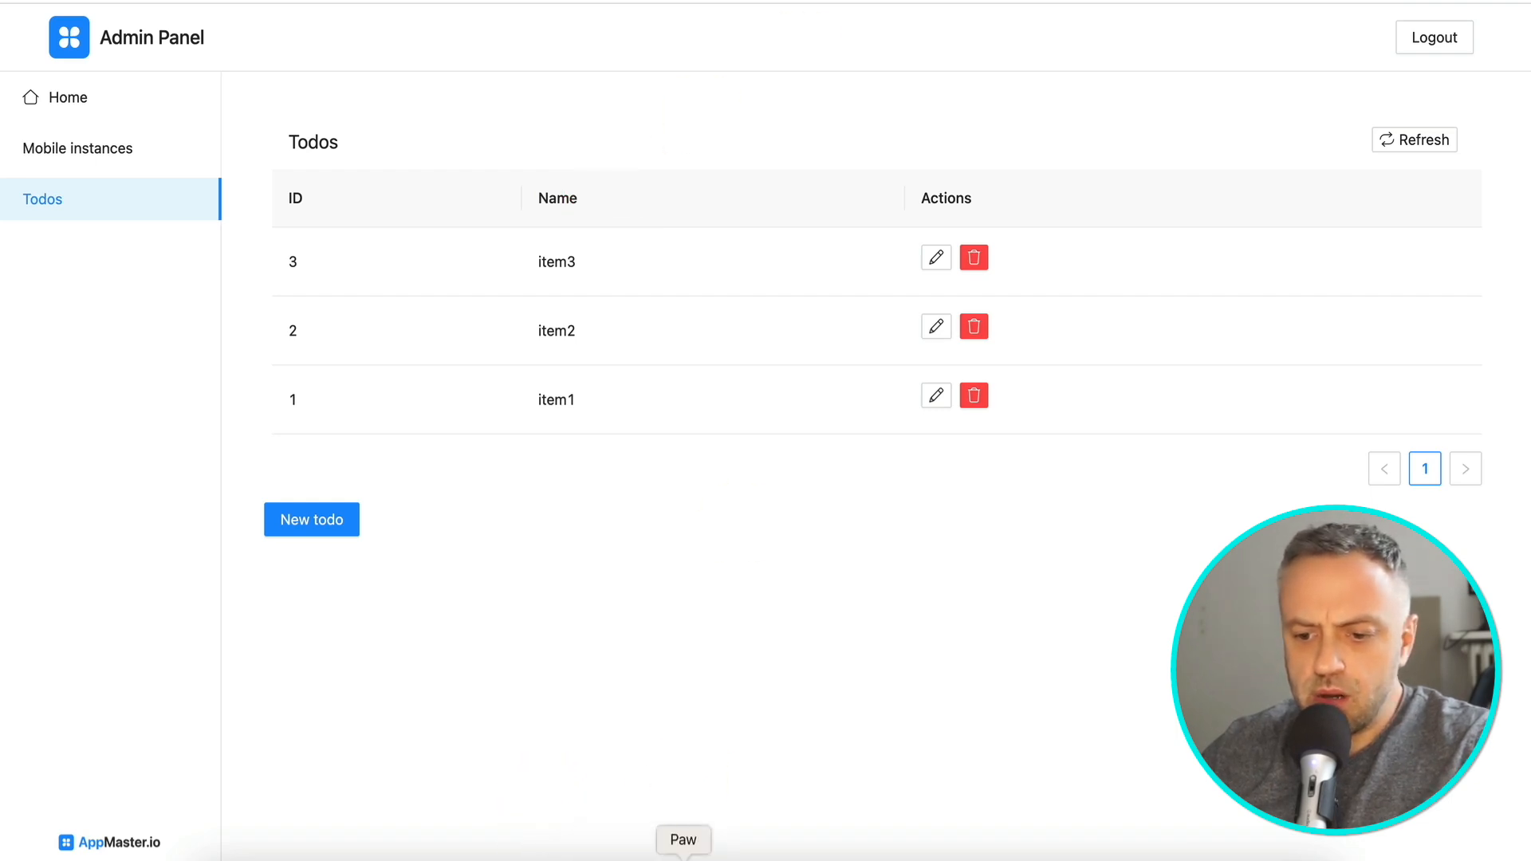
- Switch to Paw, send the POST /api/todos/ request with the name item4, and return to the Admin Panel's Todos page
left_click(683, 857)
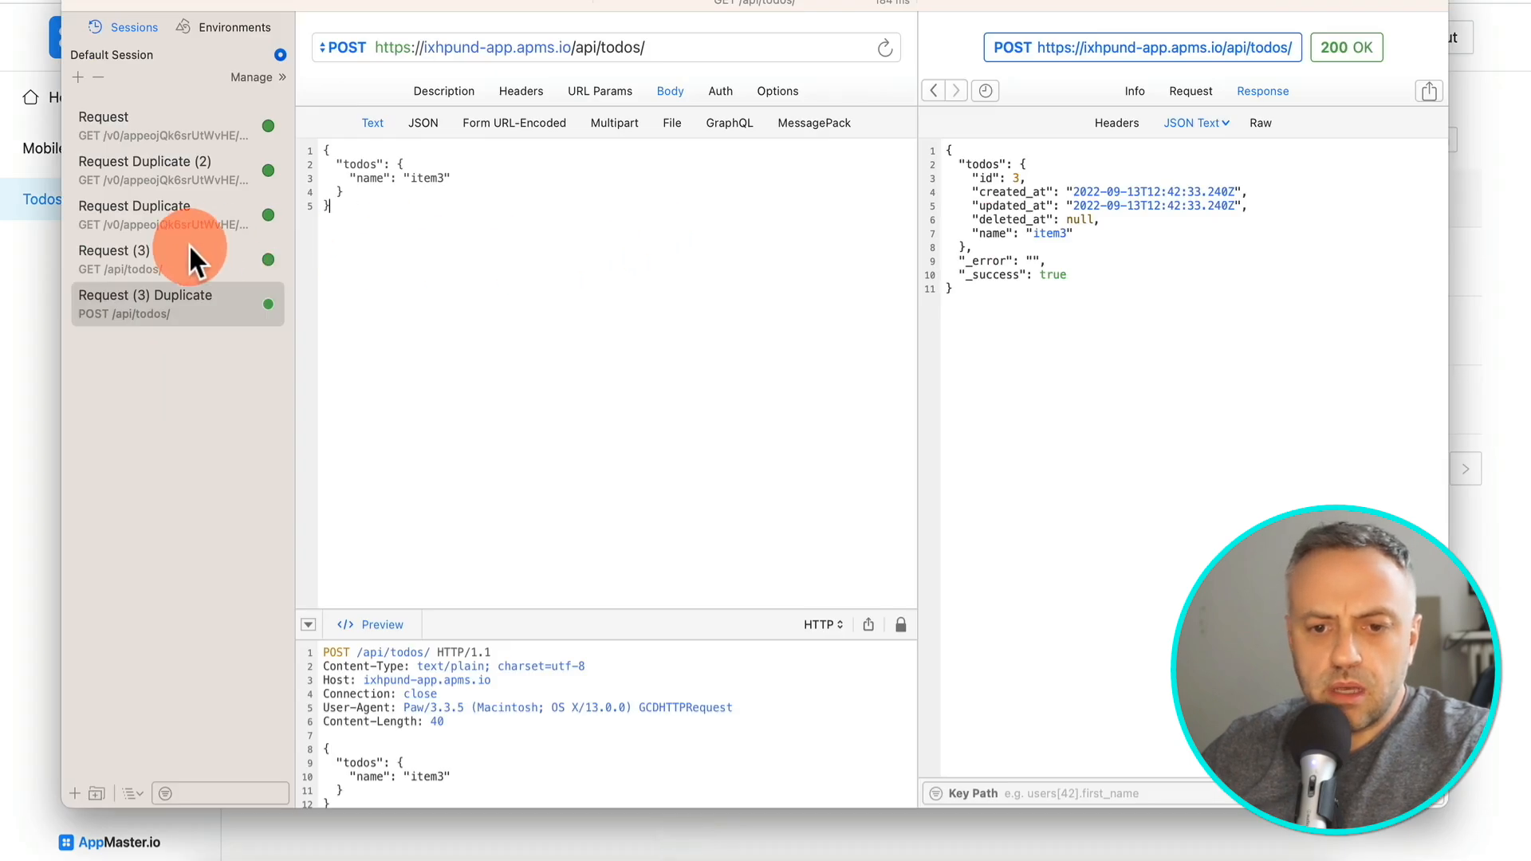
double_click(431, 177)
type("item4")
key("super+r")
key("super+Tab")
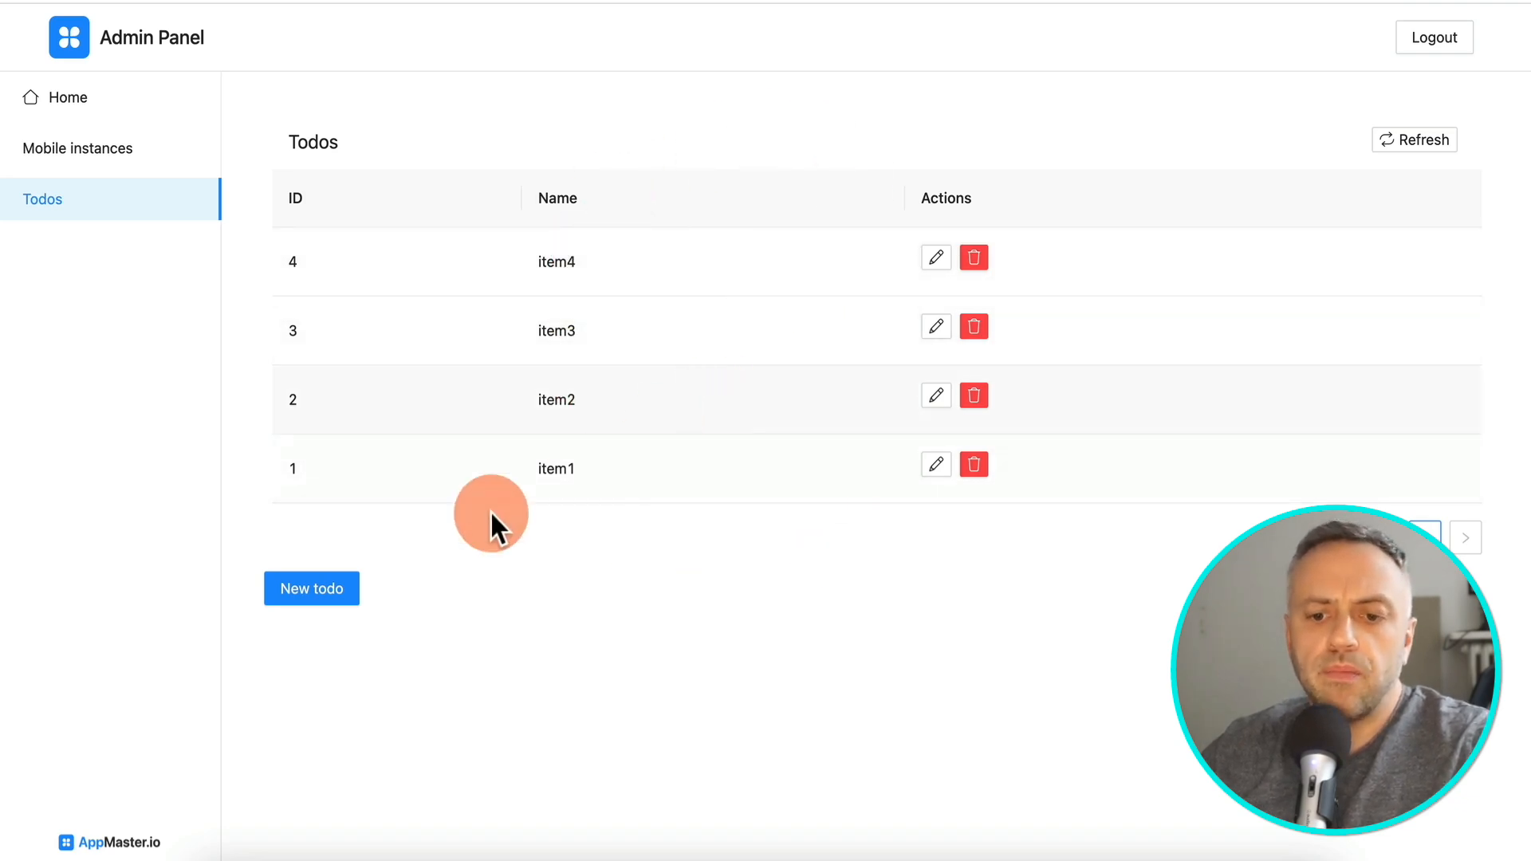
- Try the New todo button and a row's edit action on the Todos page
left_click(309, 596)
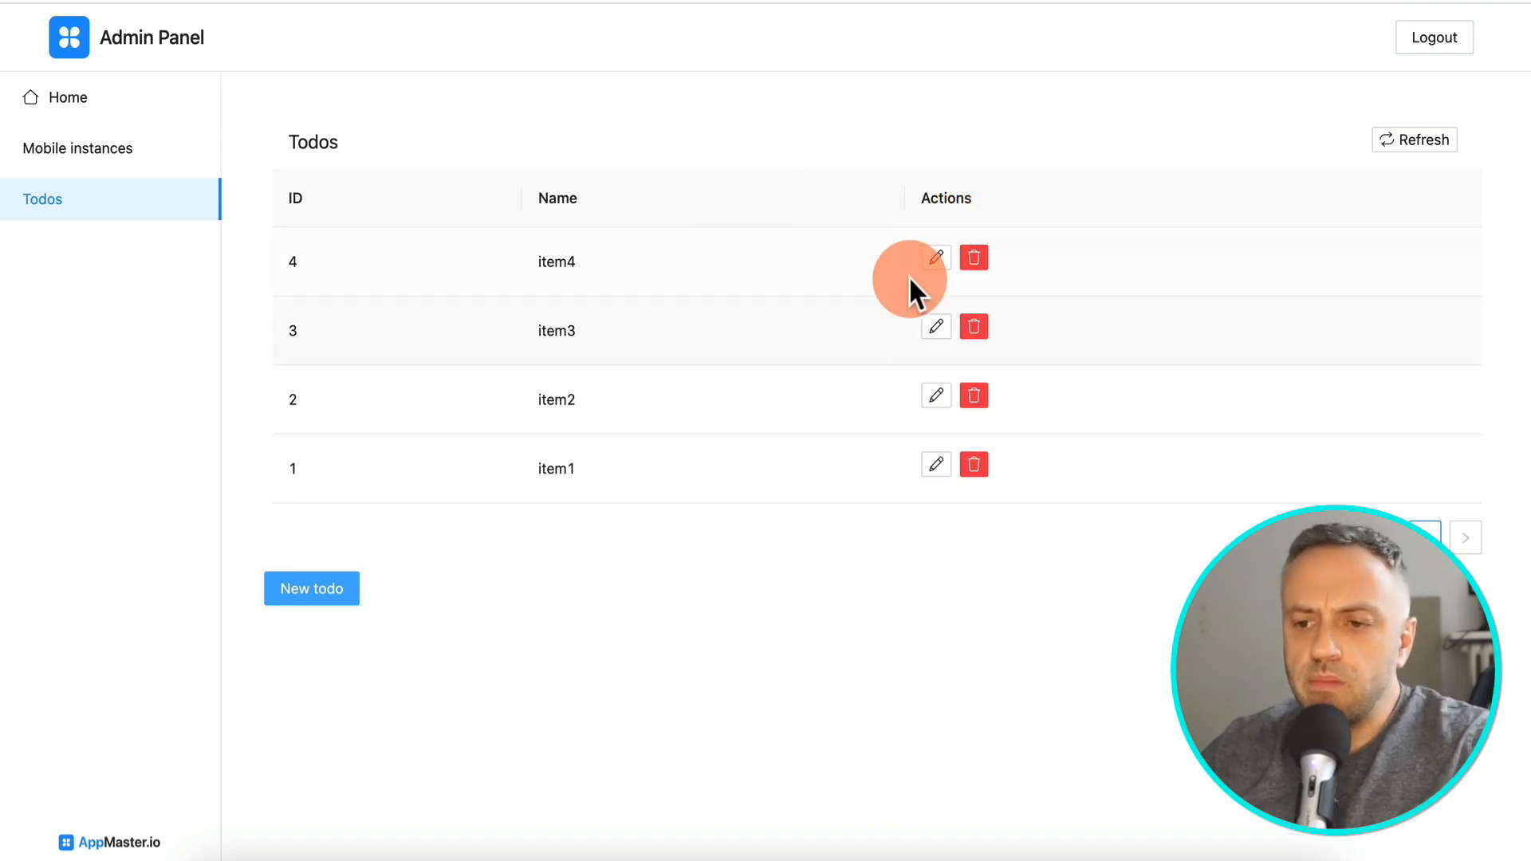
left_click(933, 257)
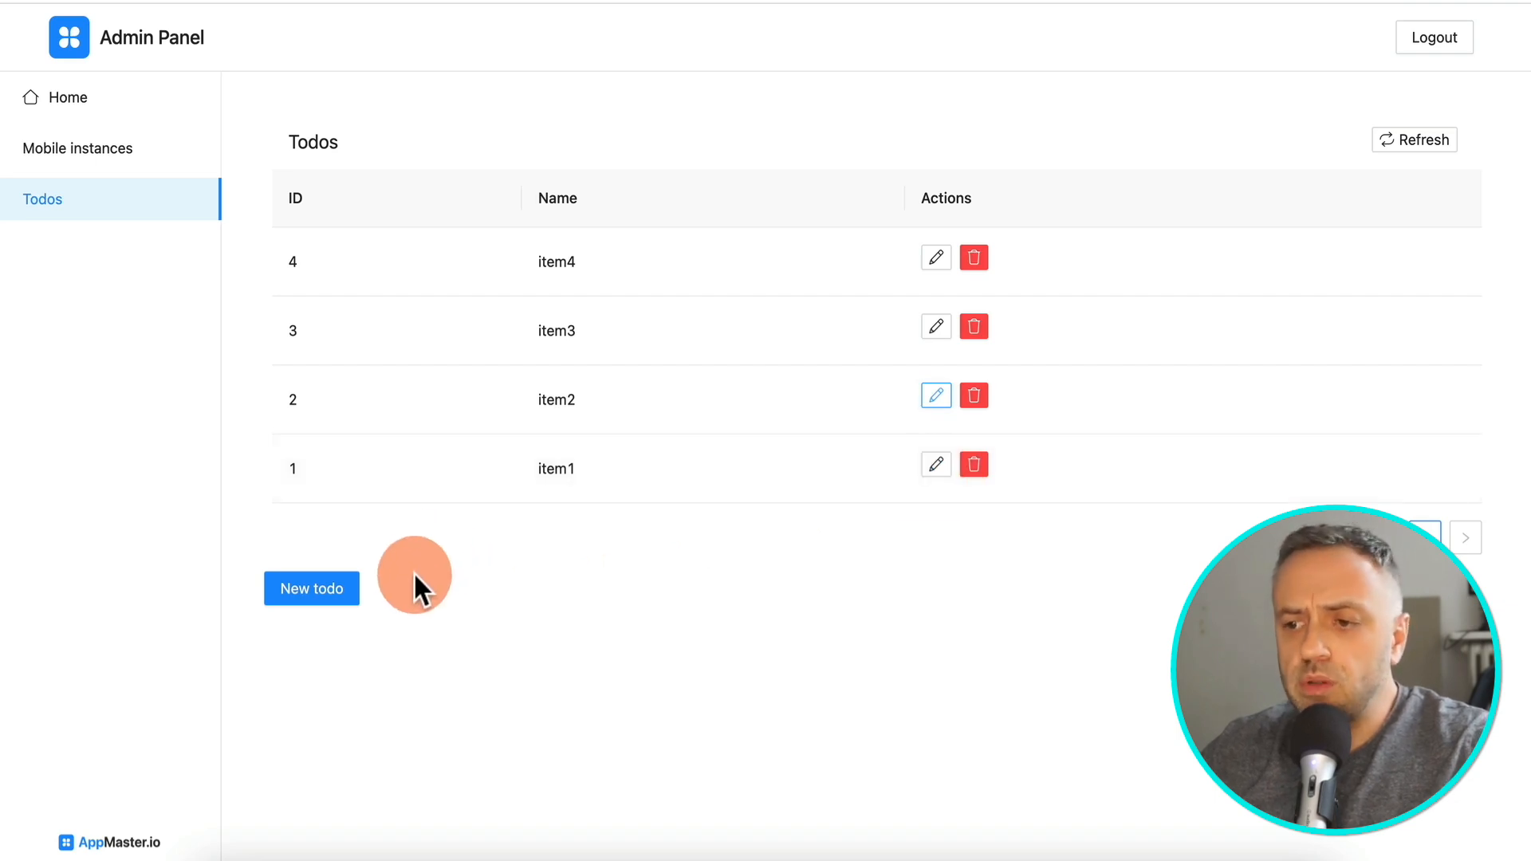
left_click(331, 594)
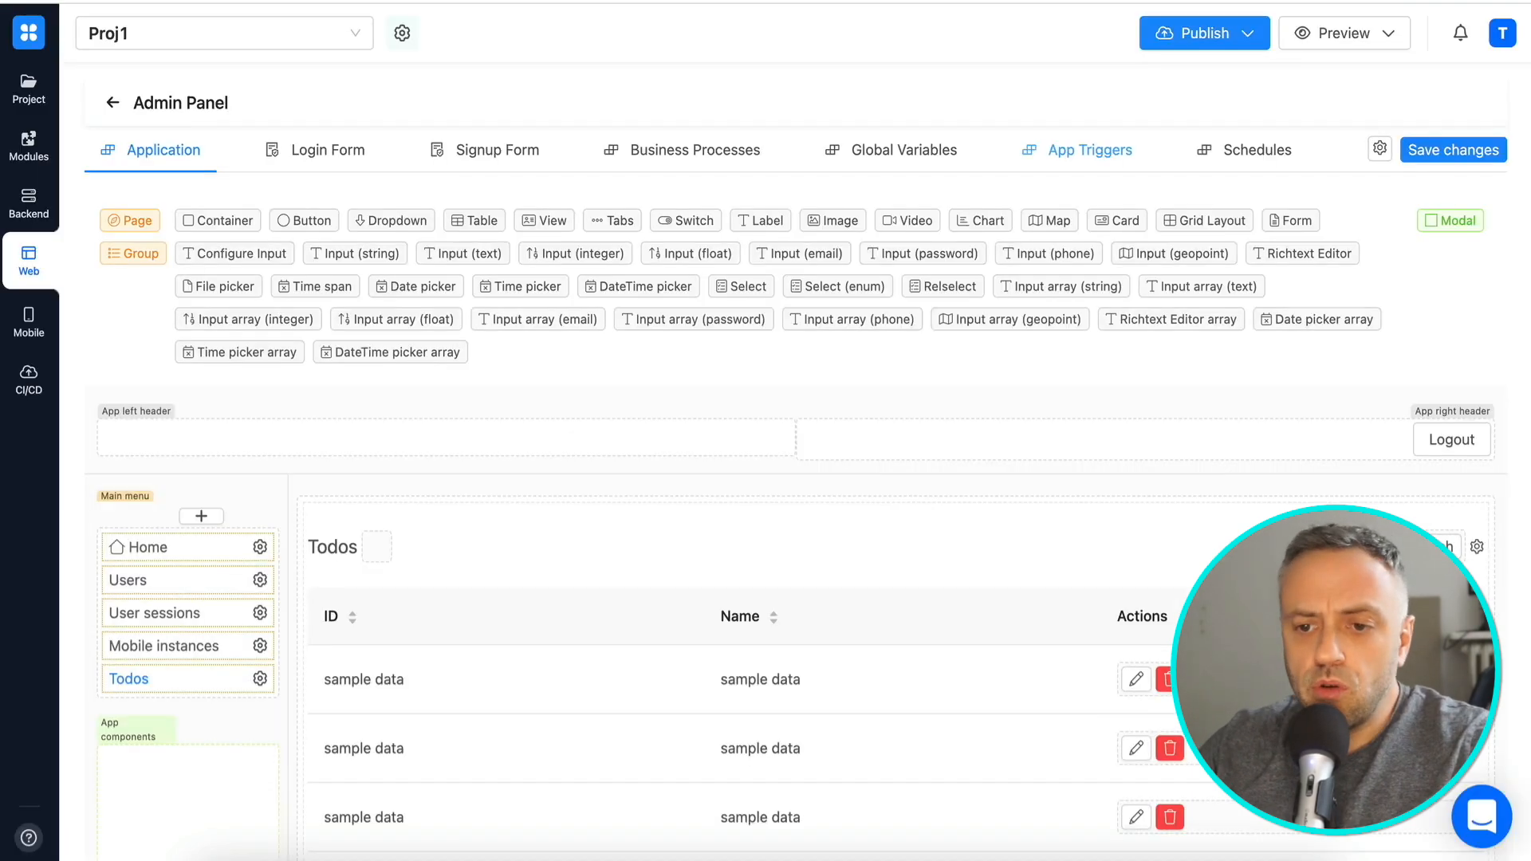
- Return to Proj1 in AppMaster and open the Mobile1 mobile application in the designer
left_click(32, 327)
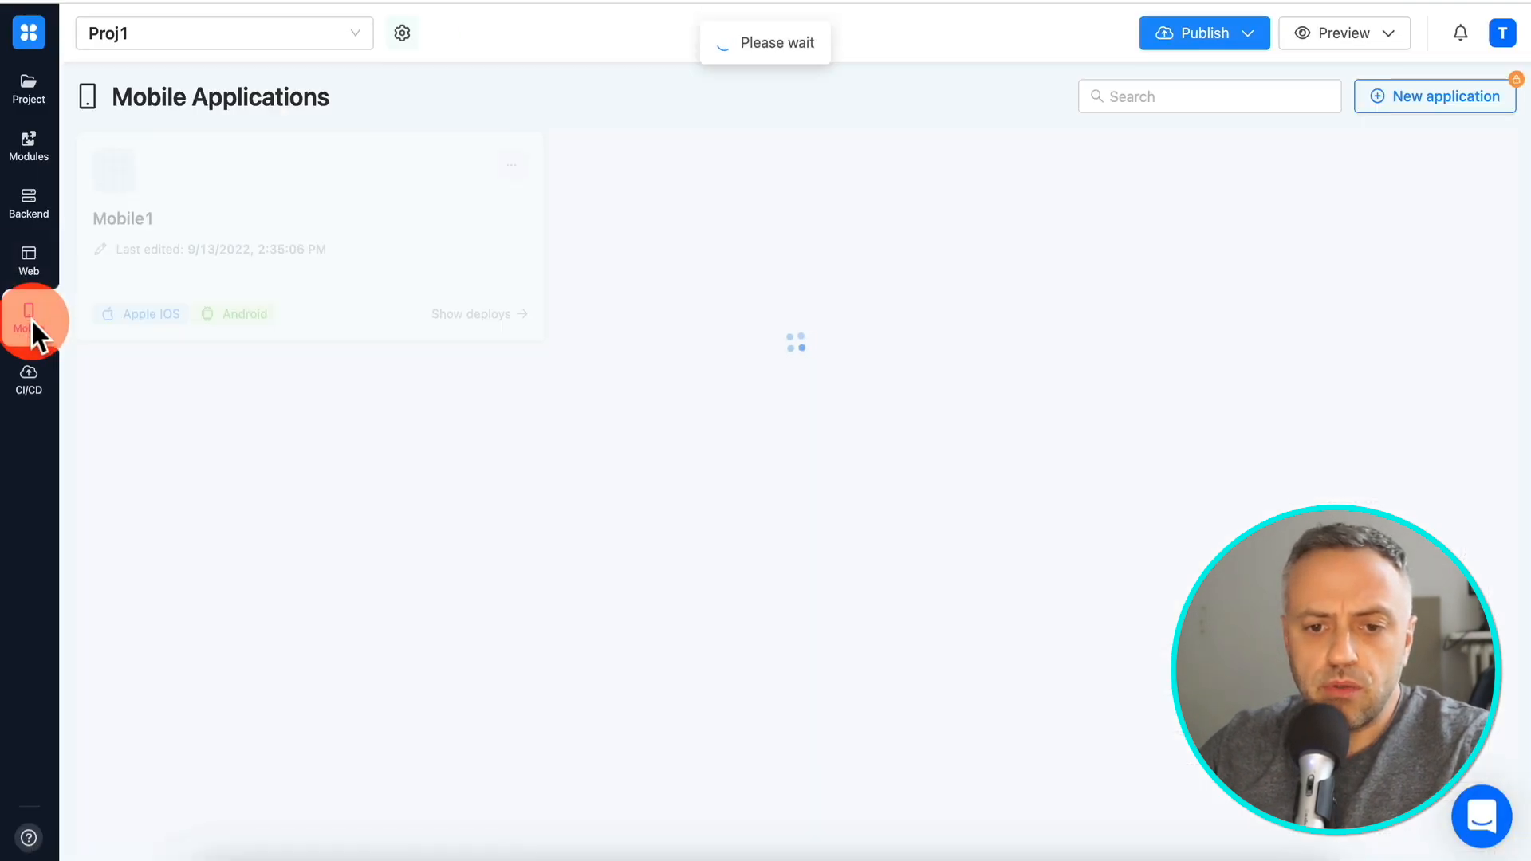
left_click(267, 238)
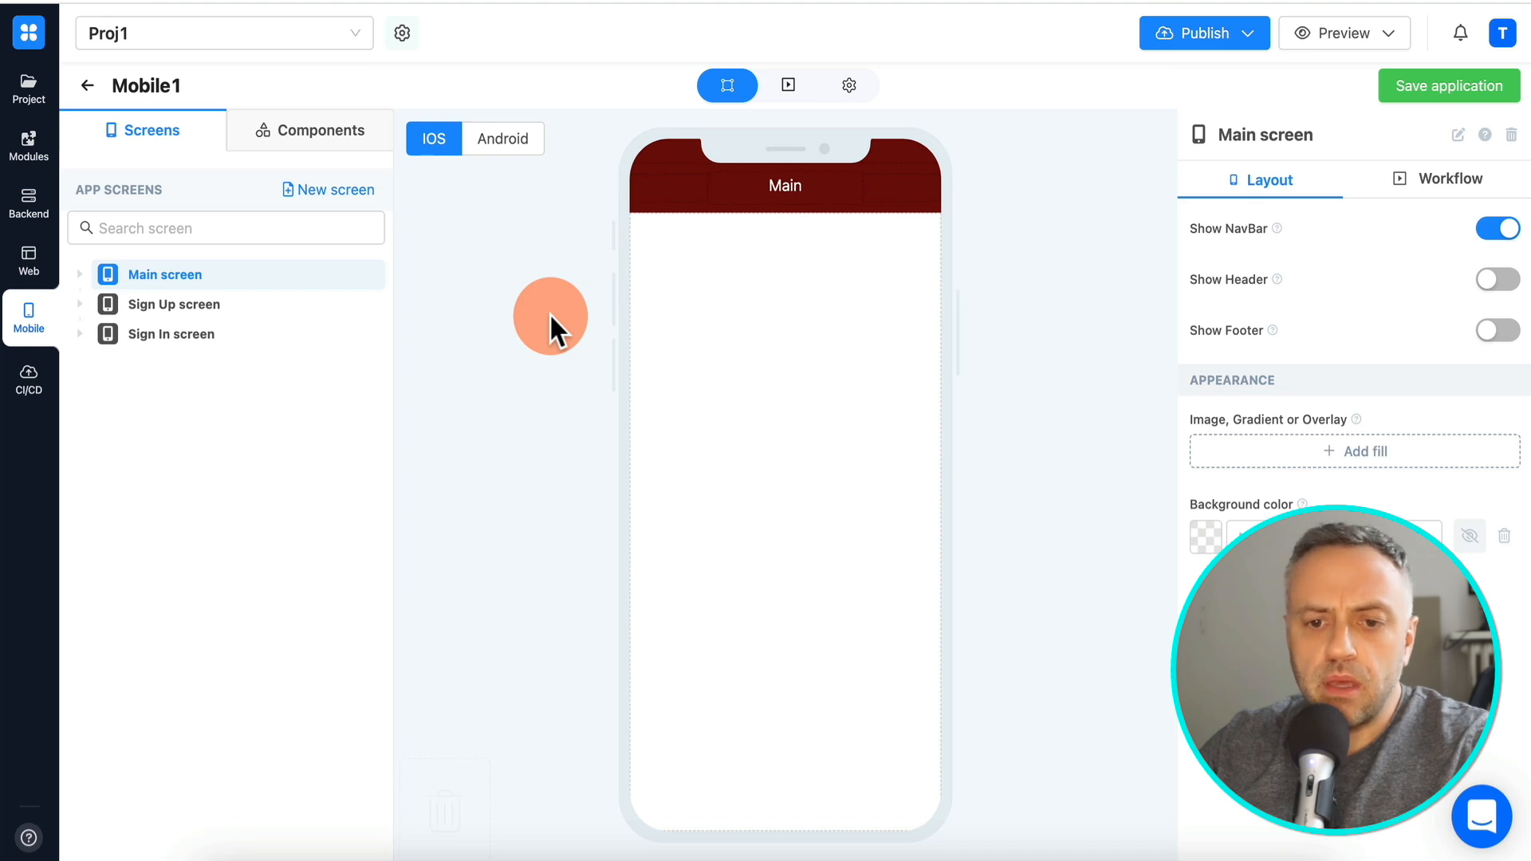
left_click(296, 142)
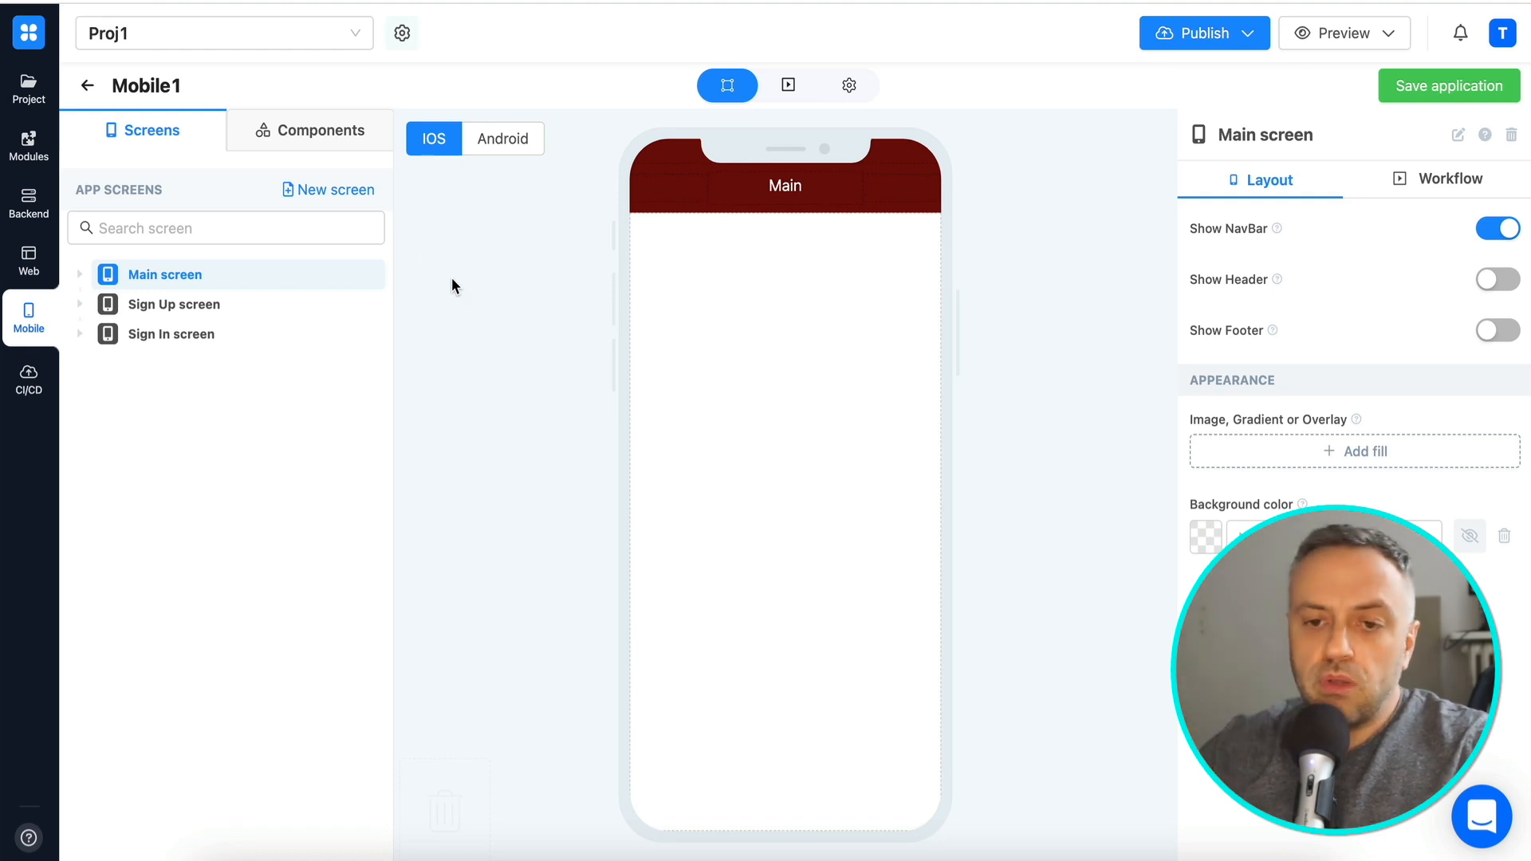
- Search the components for list, add a List element to the Main screen's body, and check it in the screen's structure
left_click(81, 274)
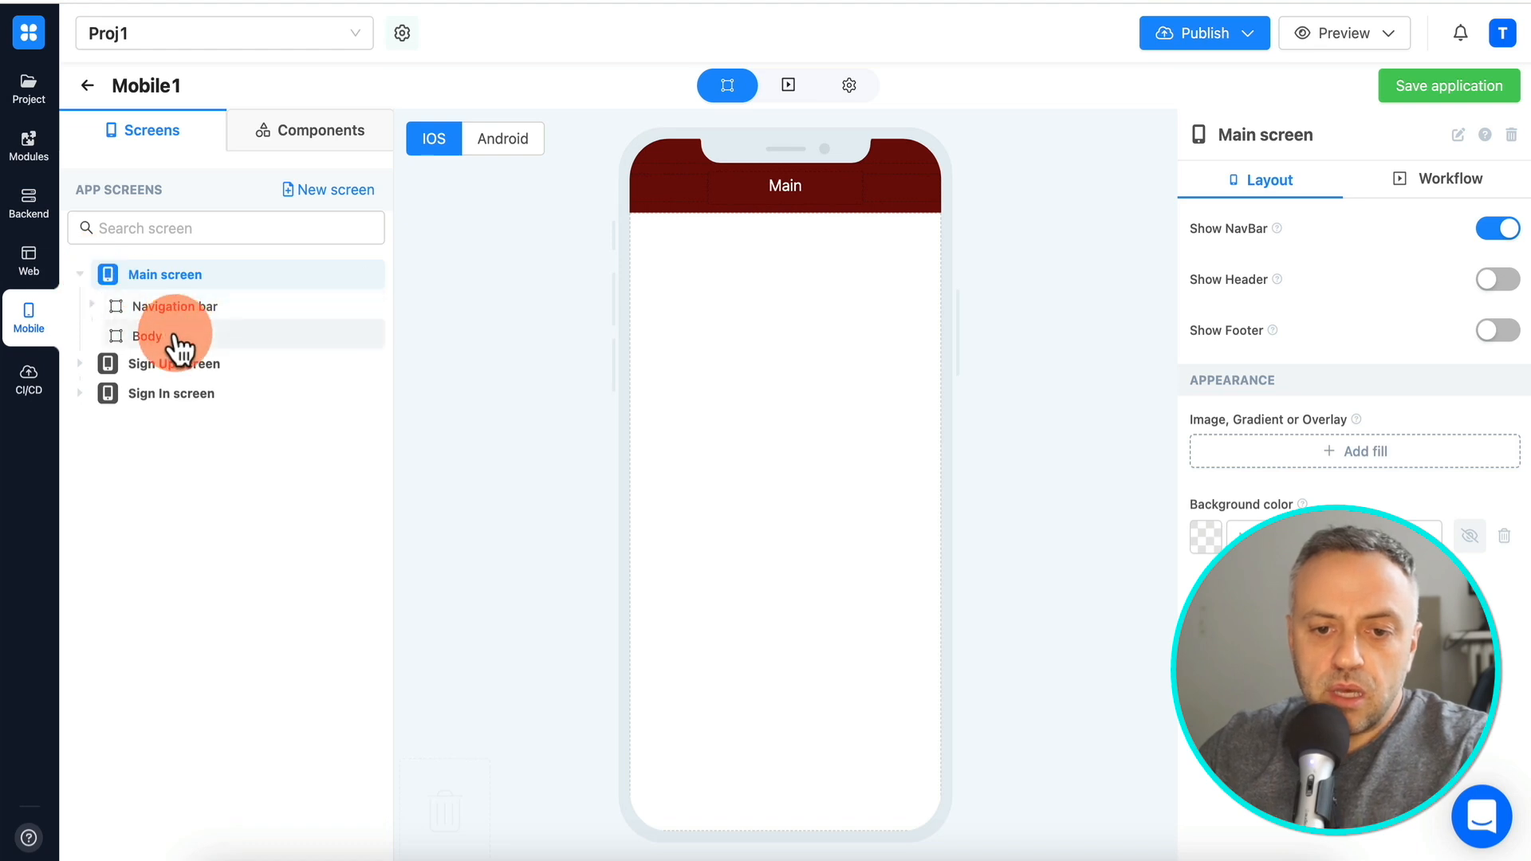
left_click(308, 135)
left_click(249, 190)
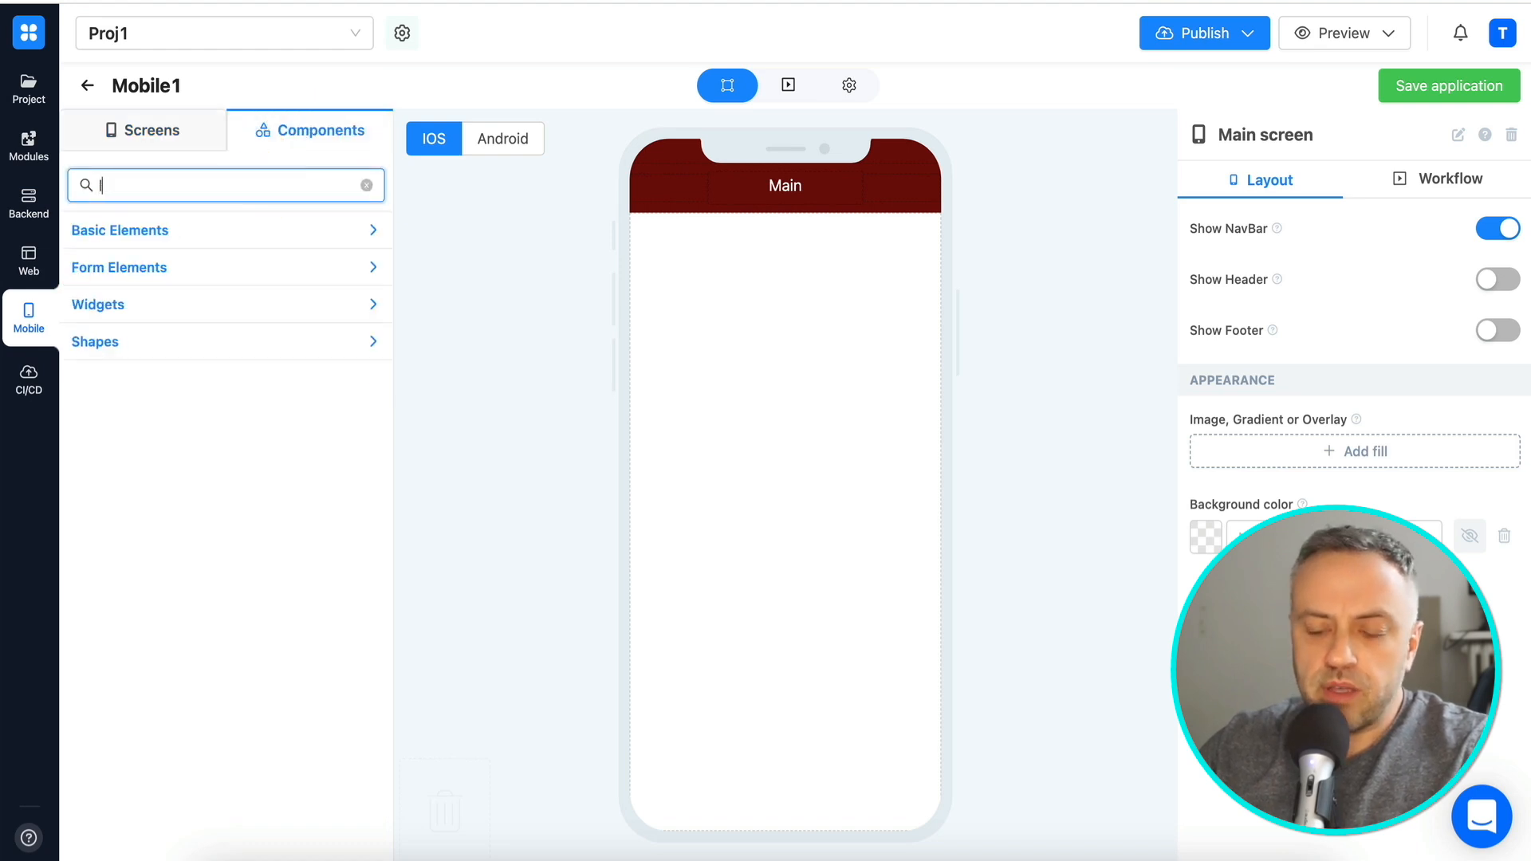
type("list")
left_click_drag(161, 300, 782, 351)
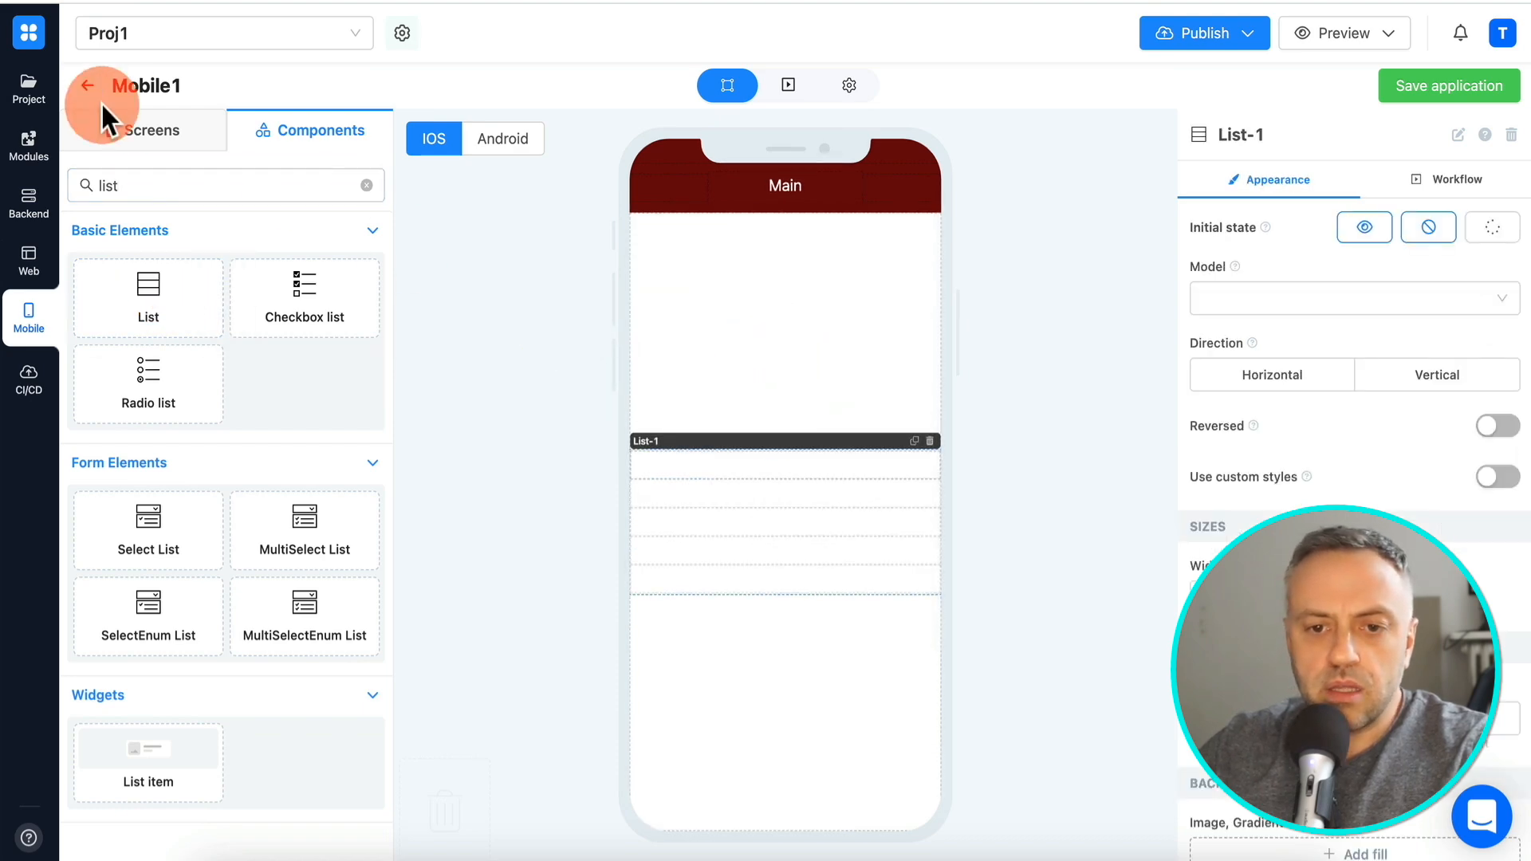
left_click(145, 131)
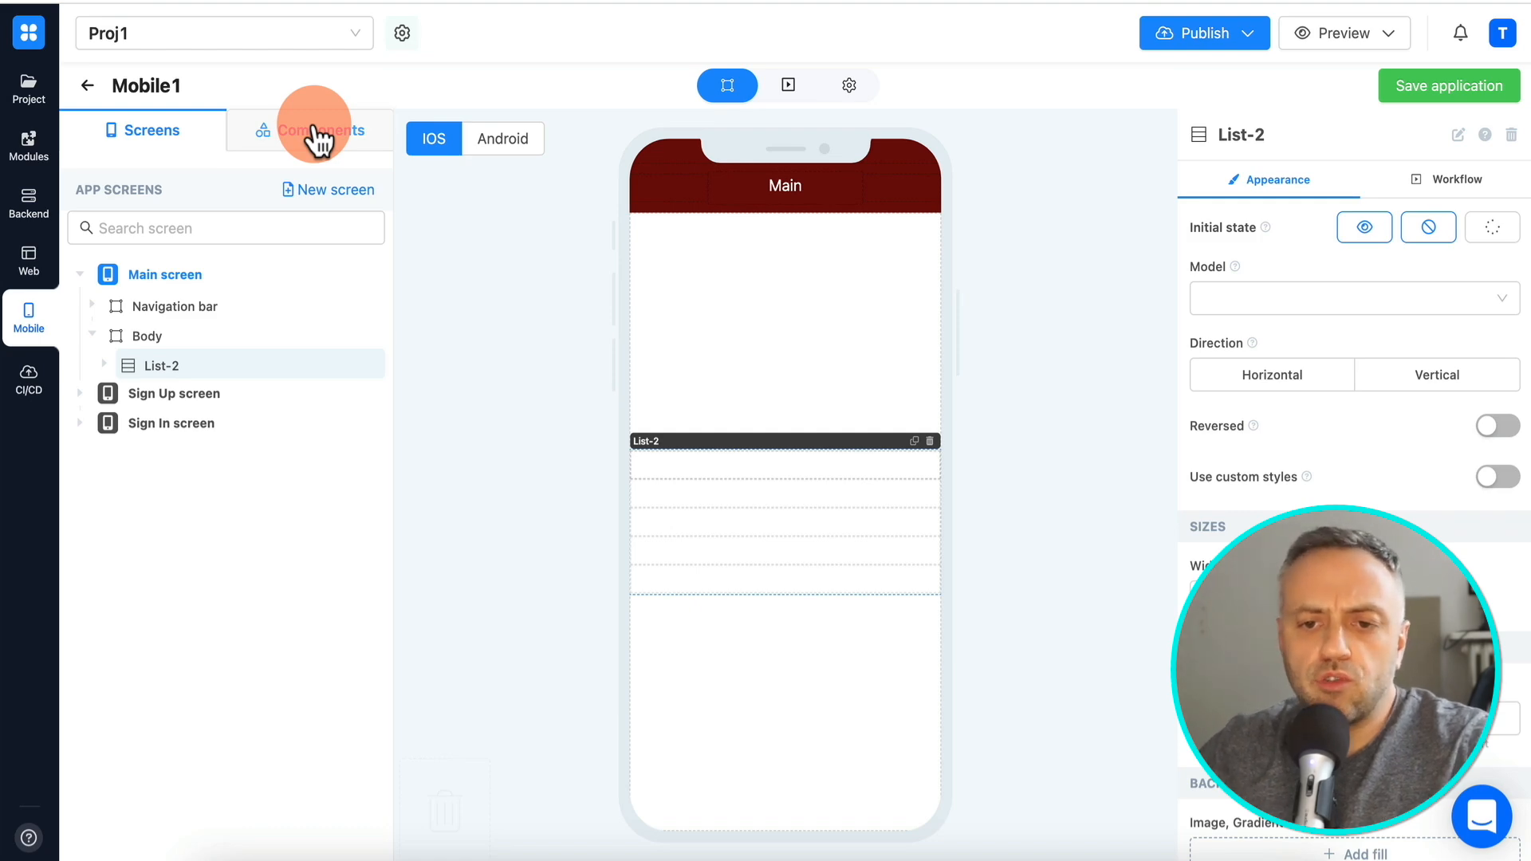
- Search the components for card and place a Card widget inside the list's item on the Main screen
left_click(318, 142)
left_click(264, 184)
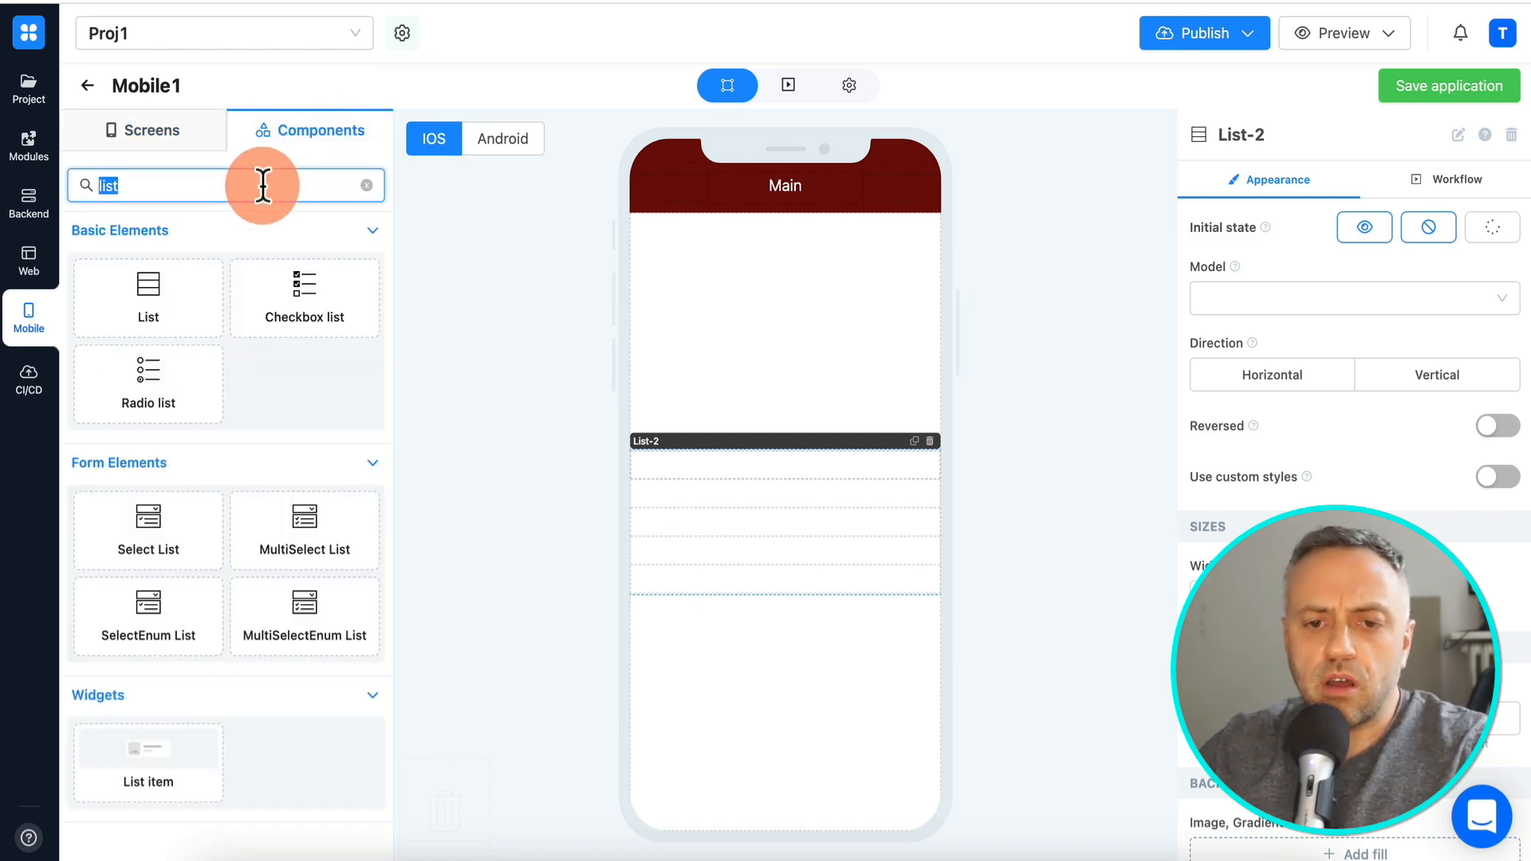
type("card")
left_click_drag(150, 306, 687, 464)
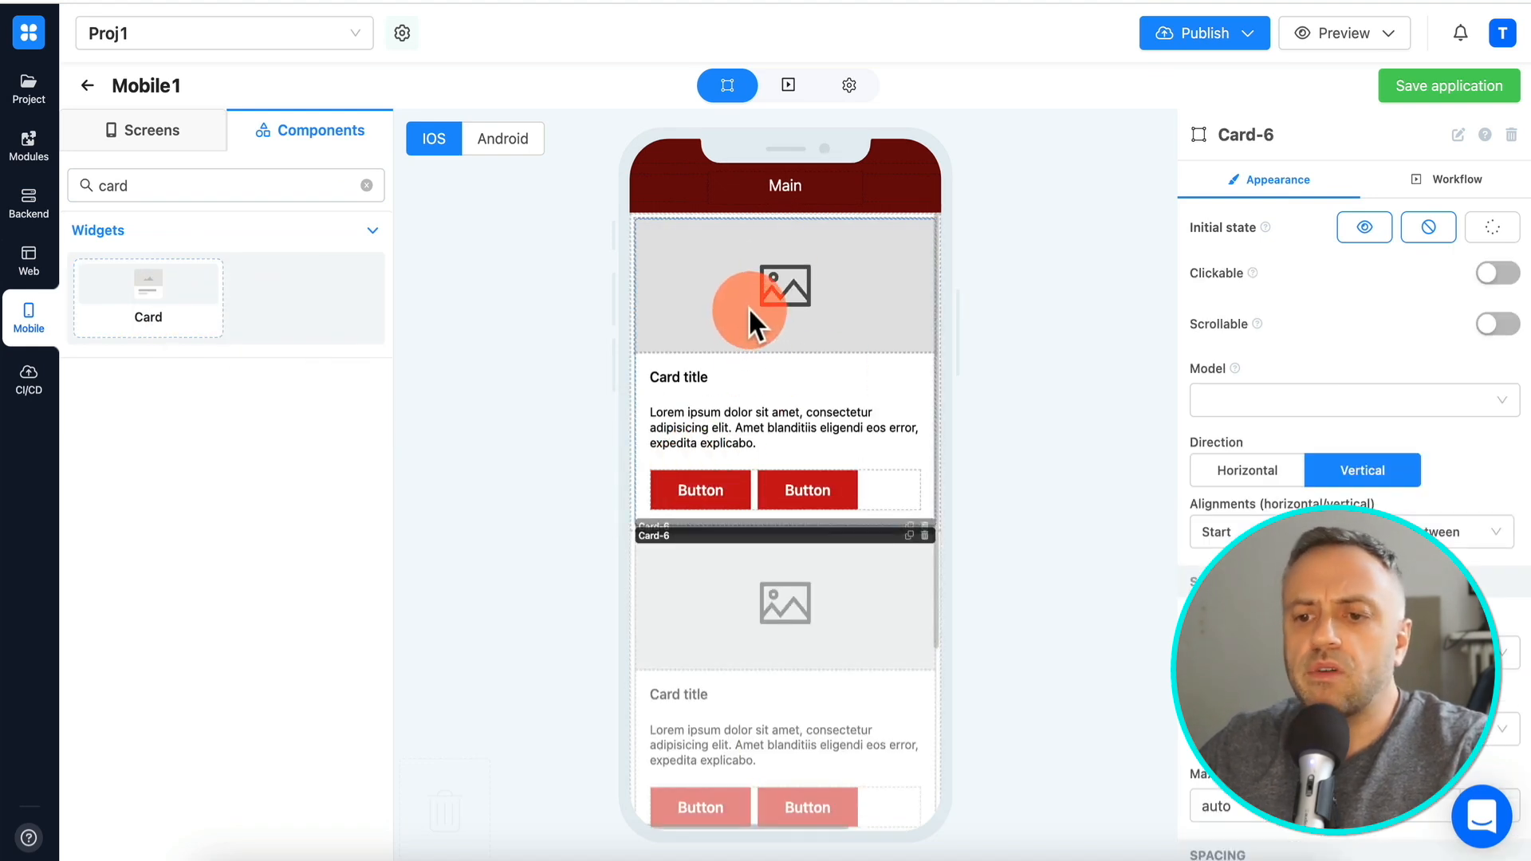
- Set the model of the Main screen's list to Todos
left_click(167, 131)
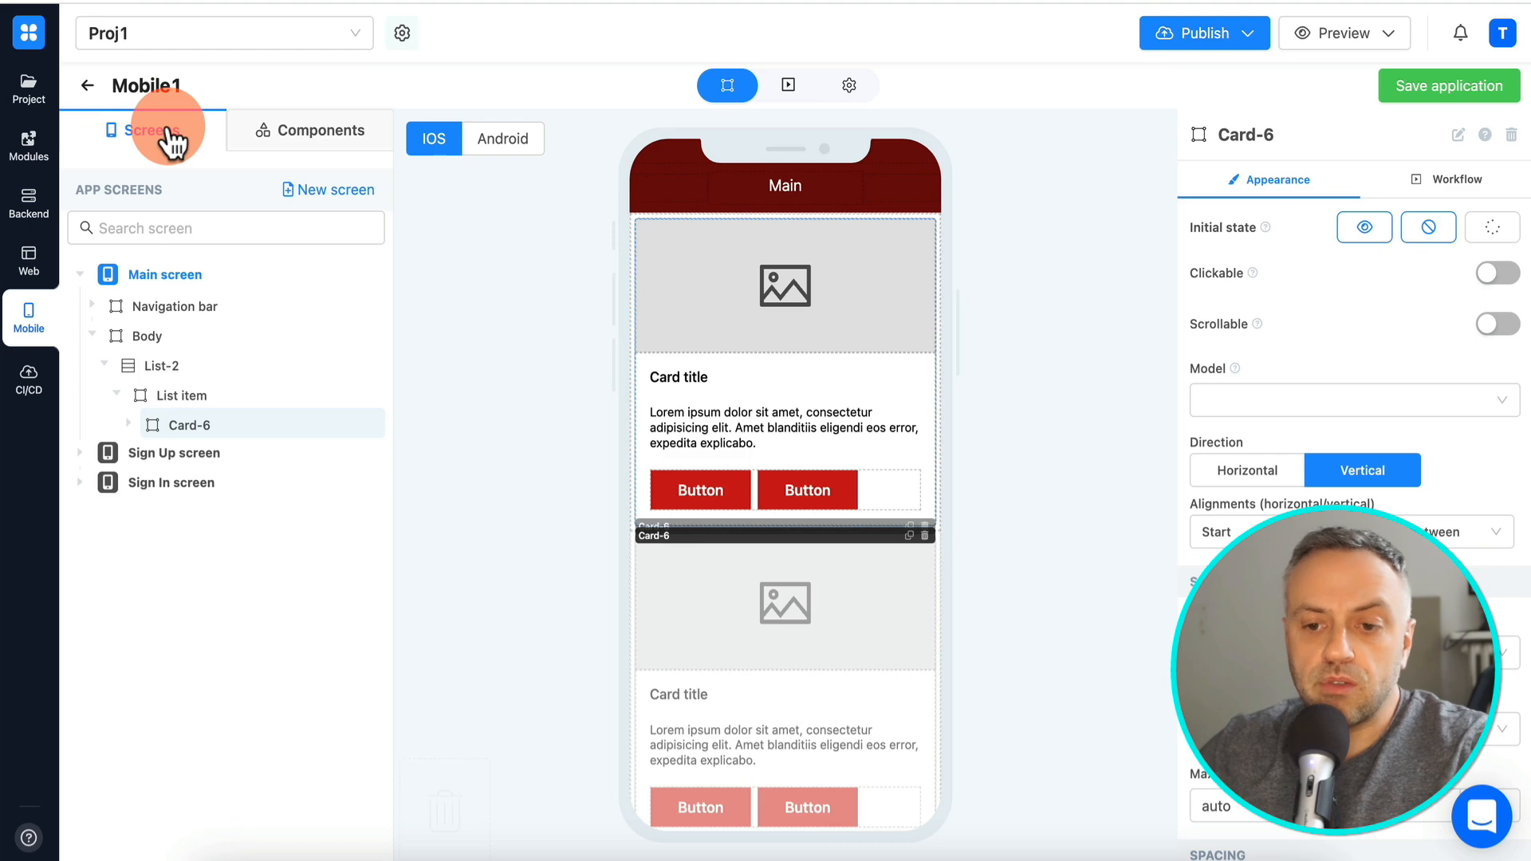
left_click(245, 367)
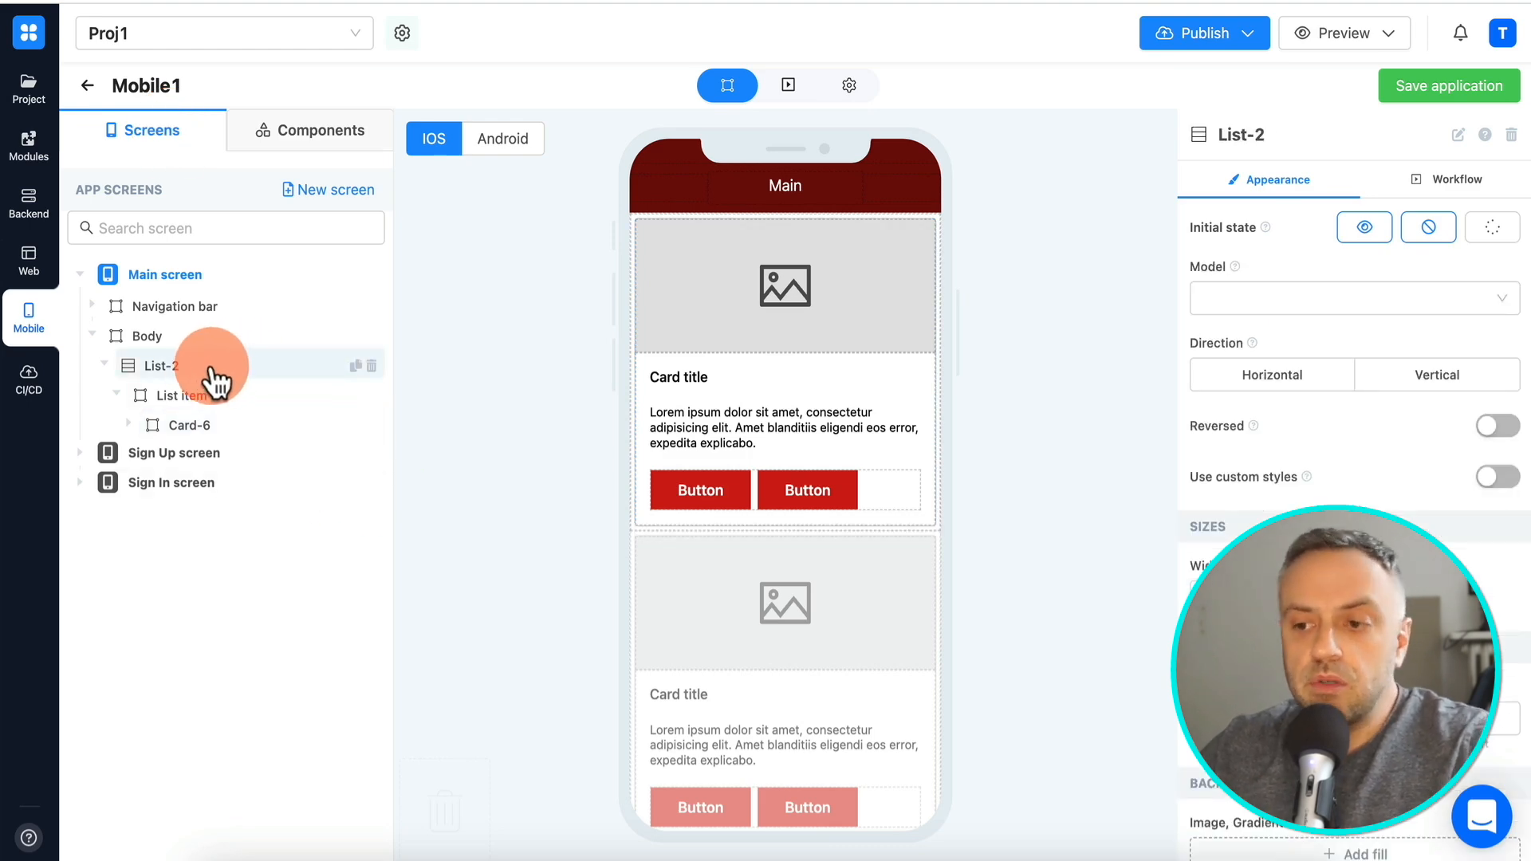
left_click_drag(211, 371, 177, 363)
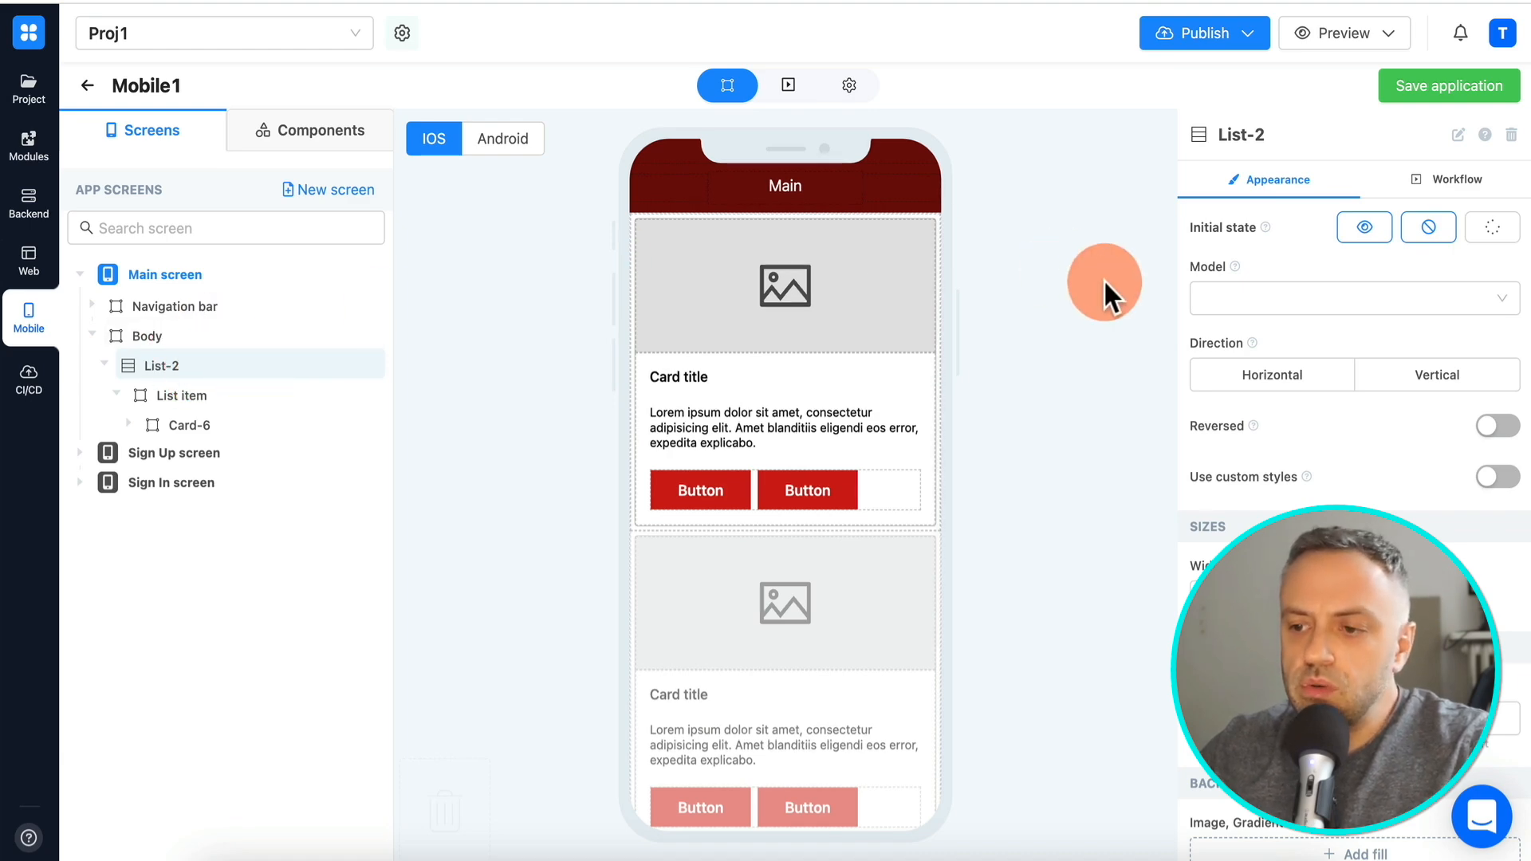
left_click(1271, 298)
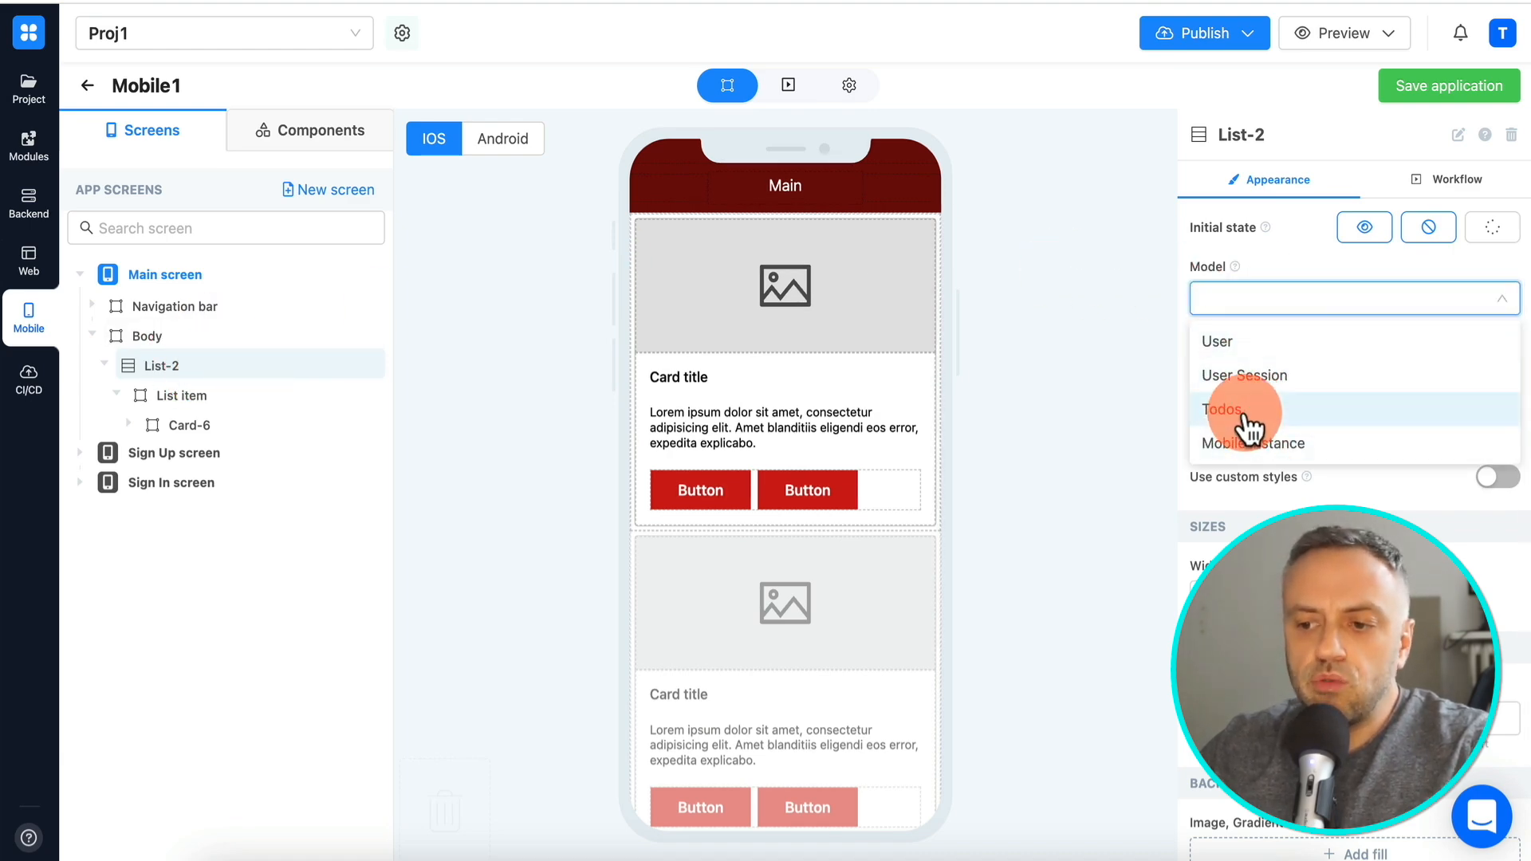
left_click(1245, 419)
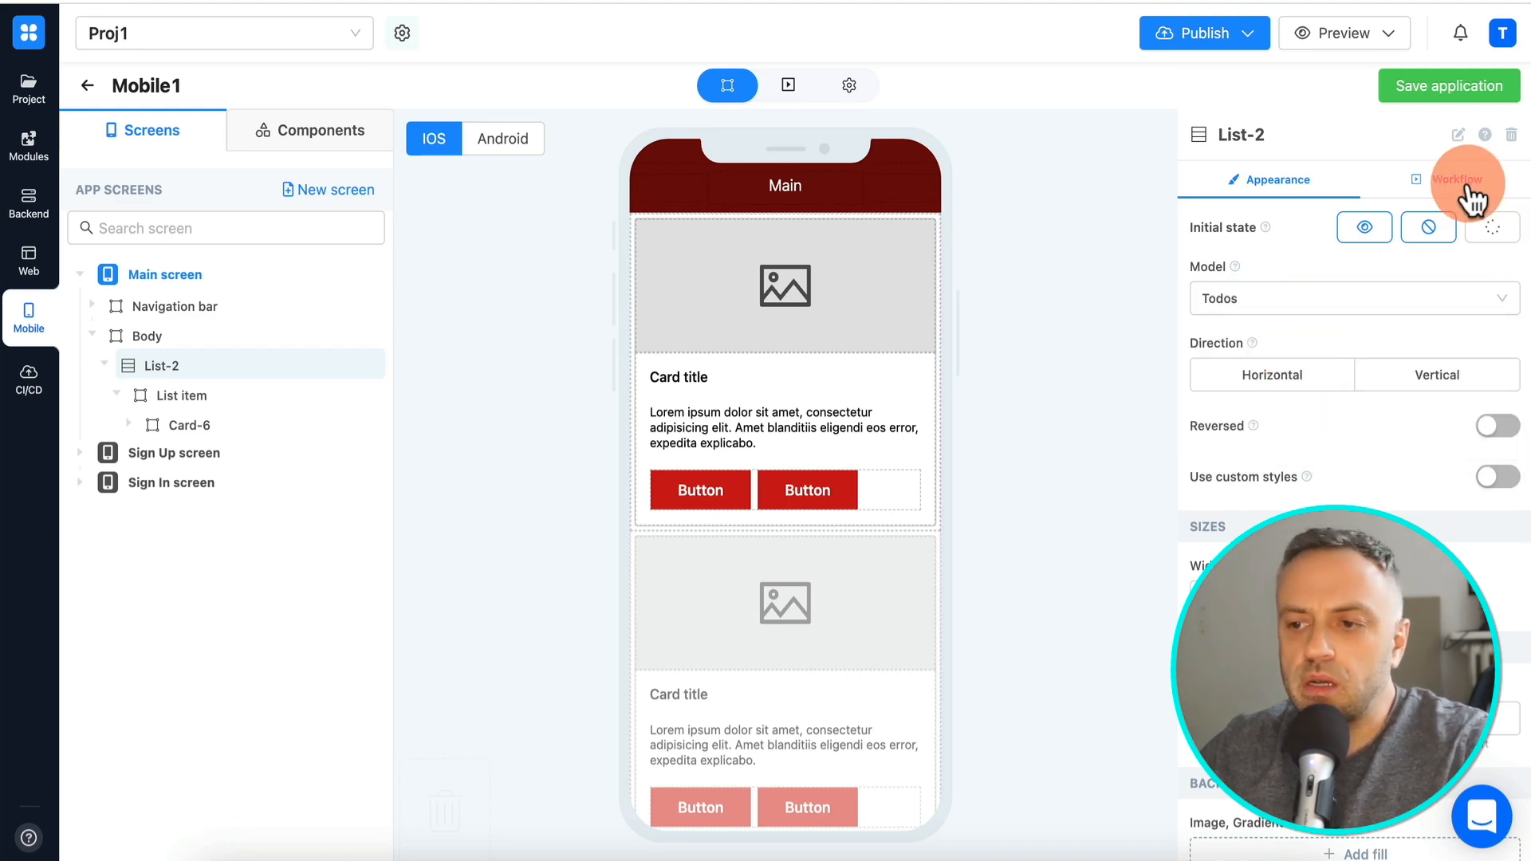
- Add a business process to the workflow of the Main screen's list
left_click(1465, 183)
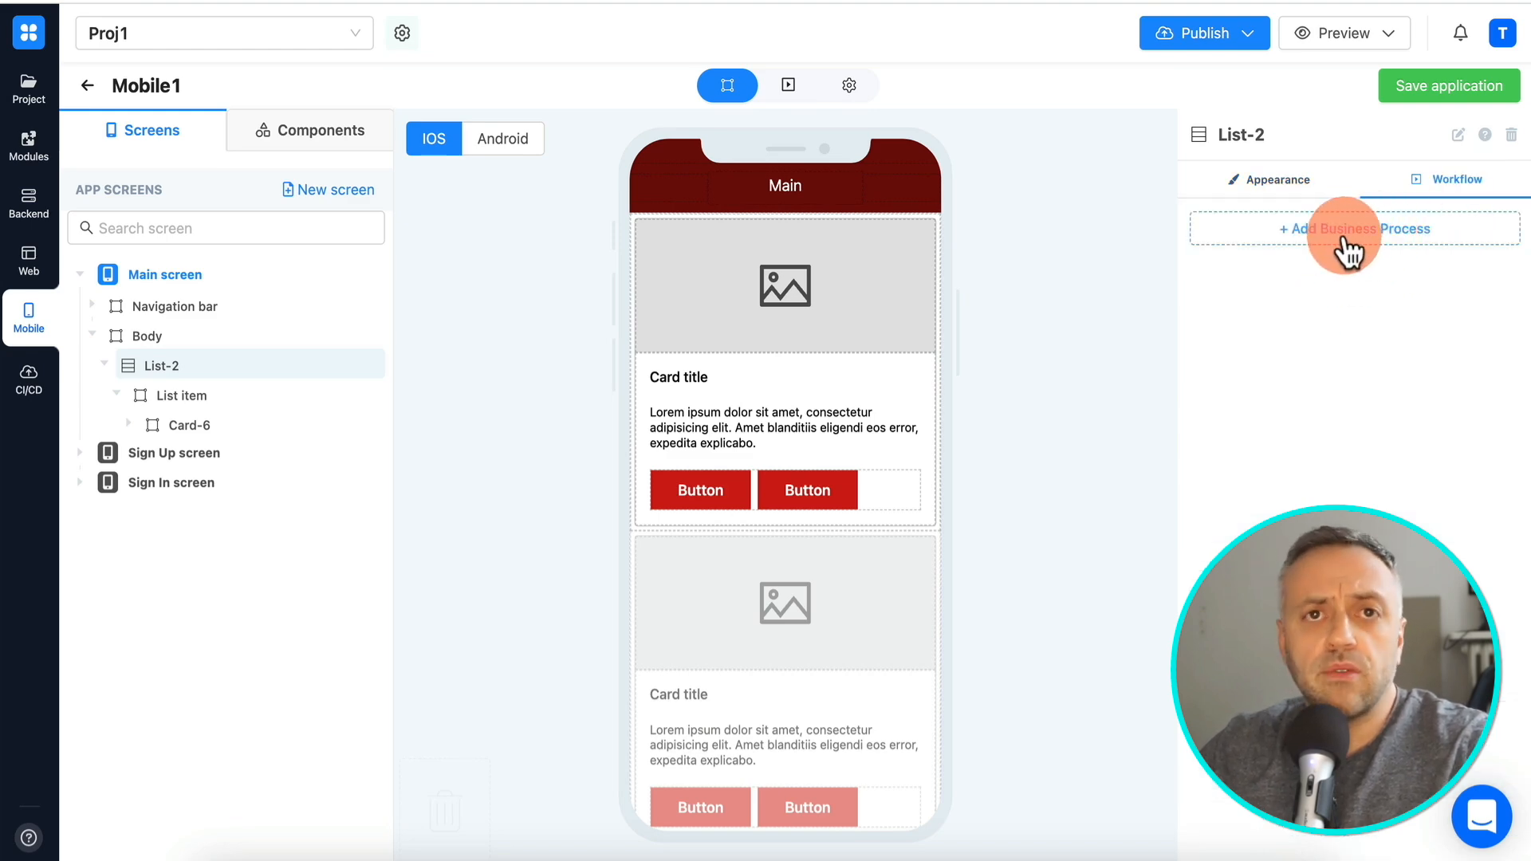
left_click(1345, 239)
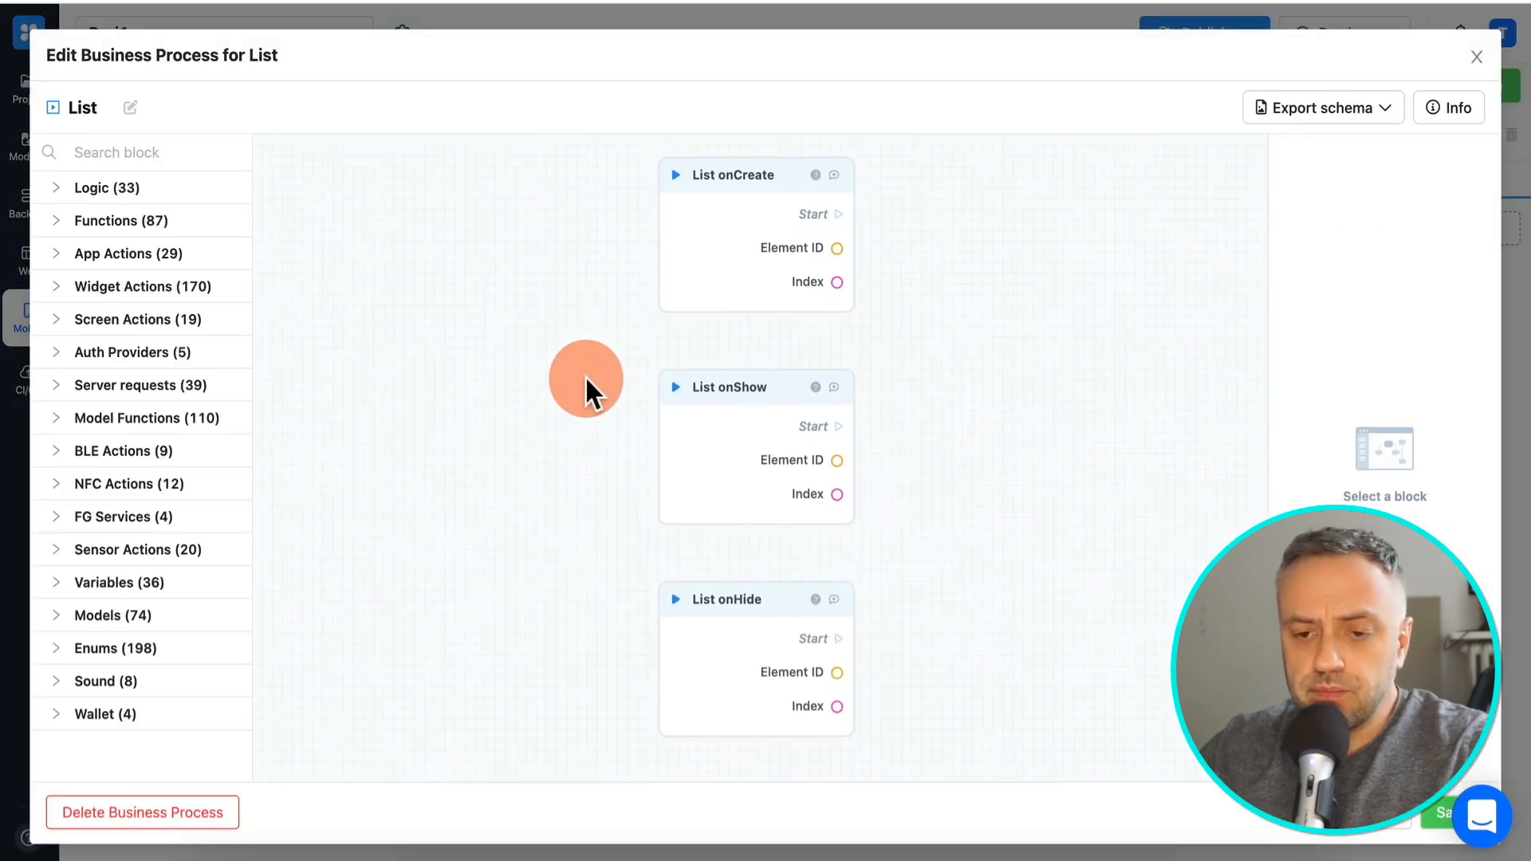
left_click_drag(941, 426, 727, 437)
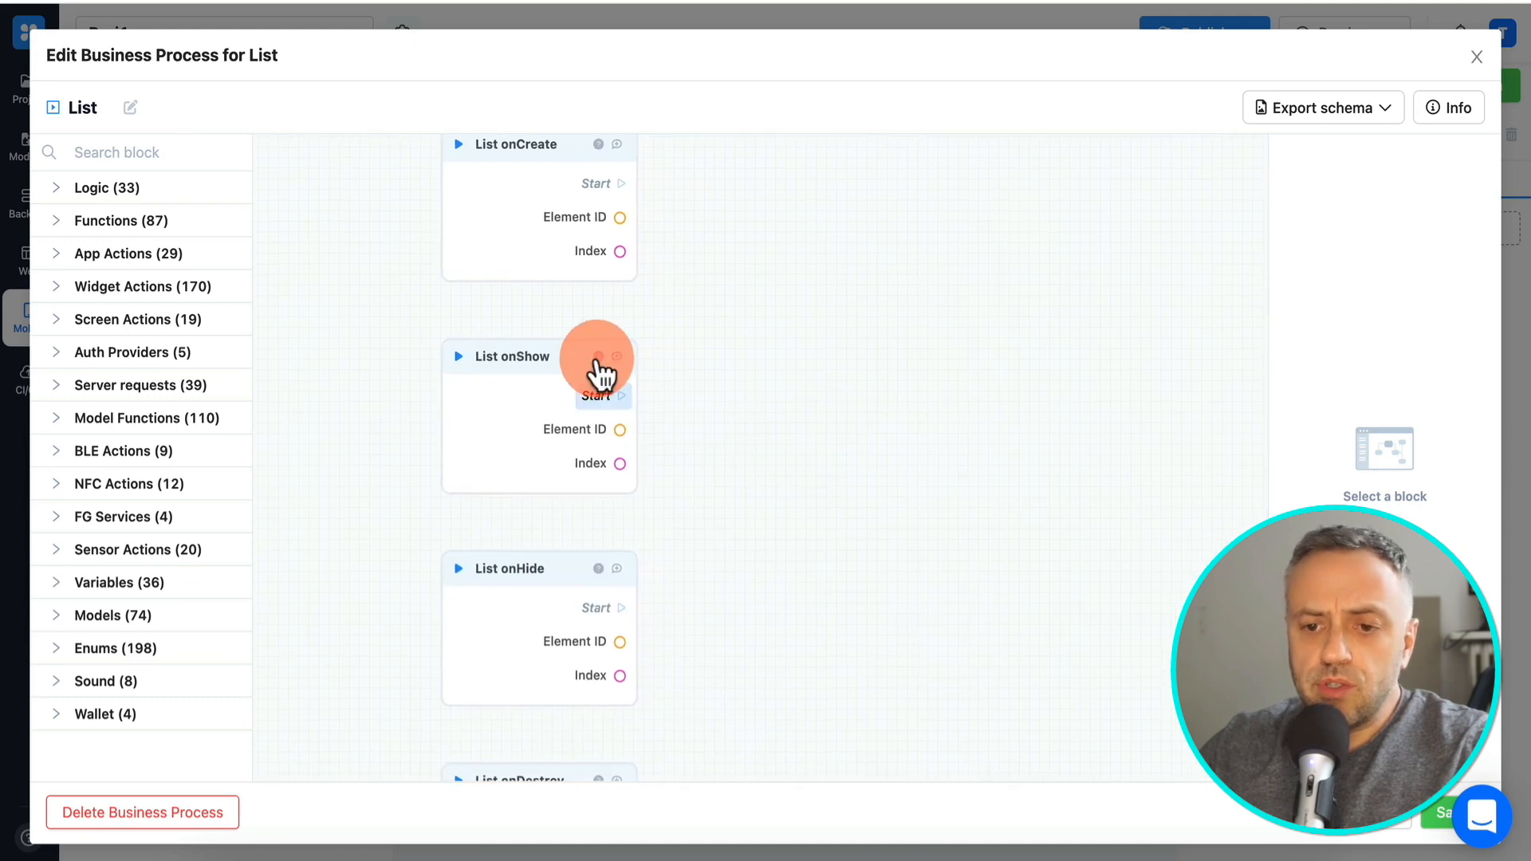
left_click_drag(813, 394, 751, 426)
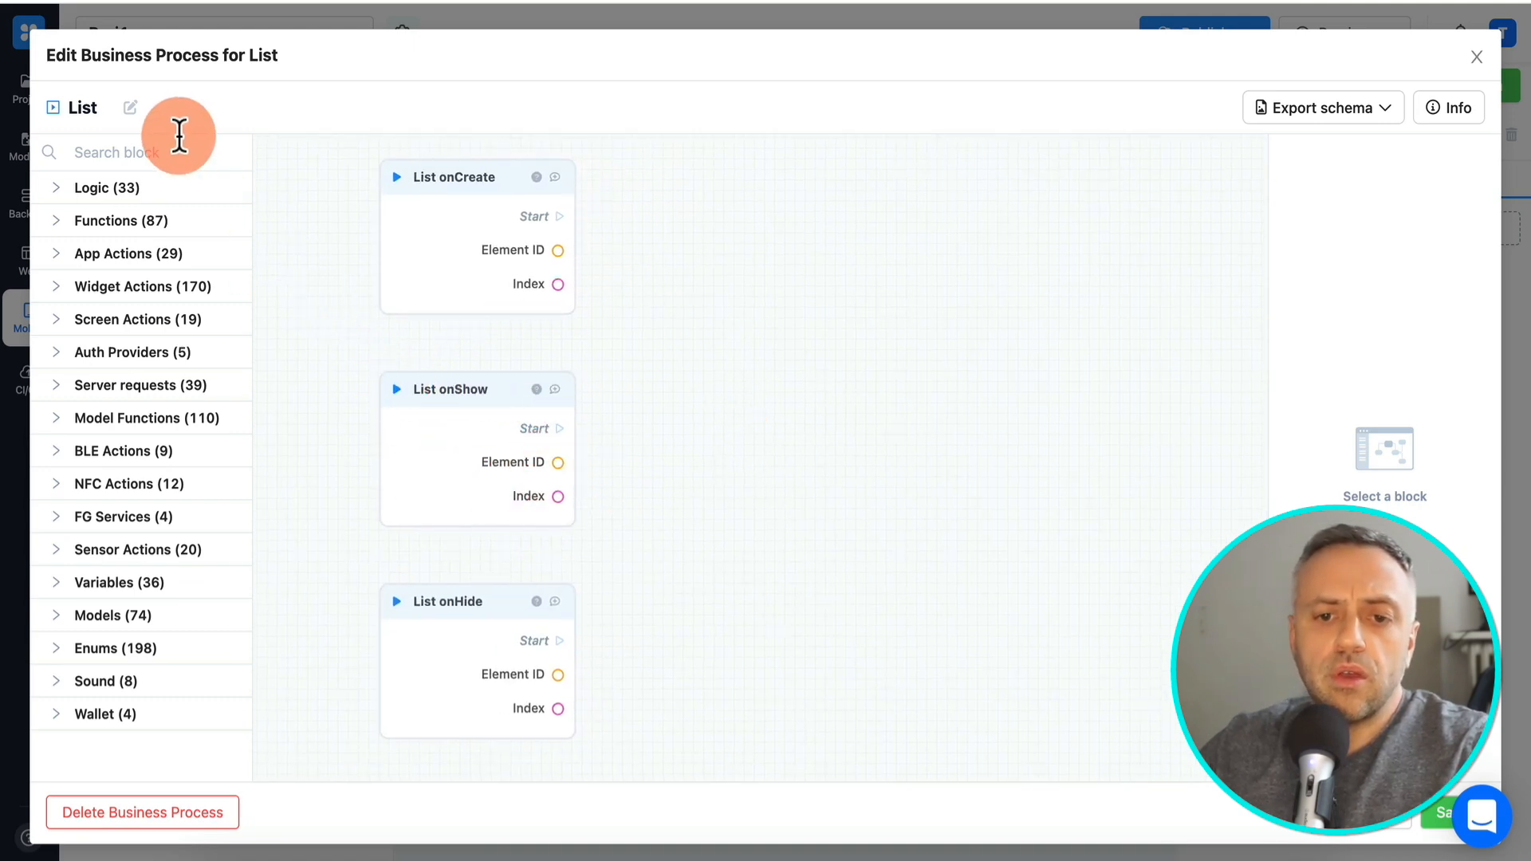
- Search the blocks for todos, place the Server request GET /todos/ block, and connect List onShow's Start to its In
type("todos")
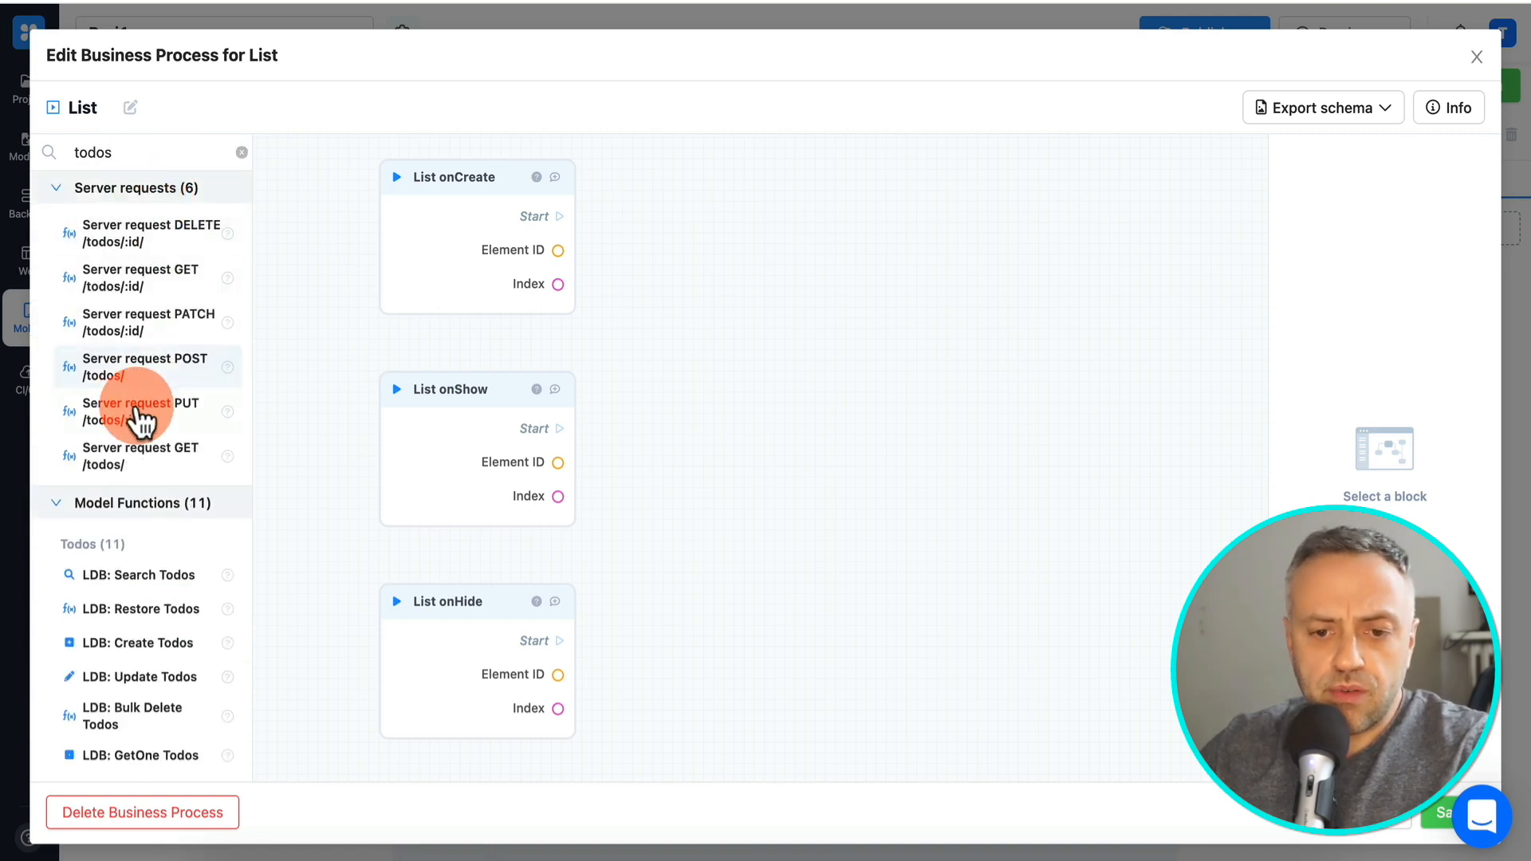
mouse_move(150, 456)
left_mouse_down()
mouse_move(773, 431)
mouse_move(850, 357)
mouse_move(920, 360)
mouse_move(813, 230)
left_mouse_up()
mouse_move(567, 428)
left_mouse_down()
mouse_move(749, 315)
mouse_move(754, 287)
left_mouse_up()
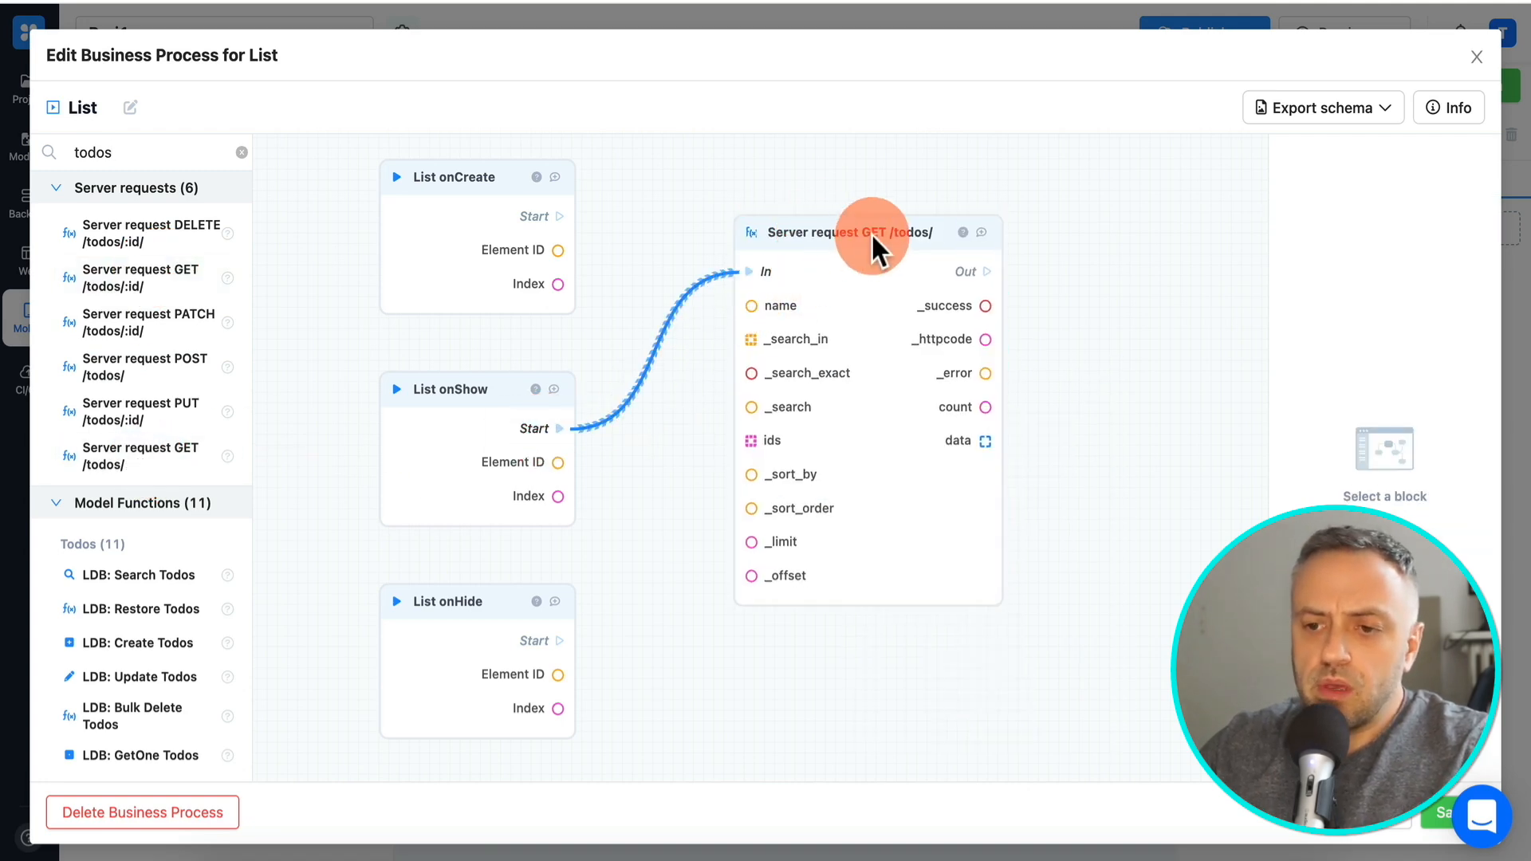
left_click_drag(869, 233, 854, 250)
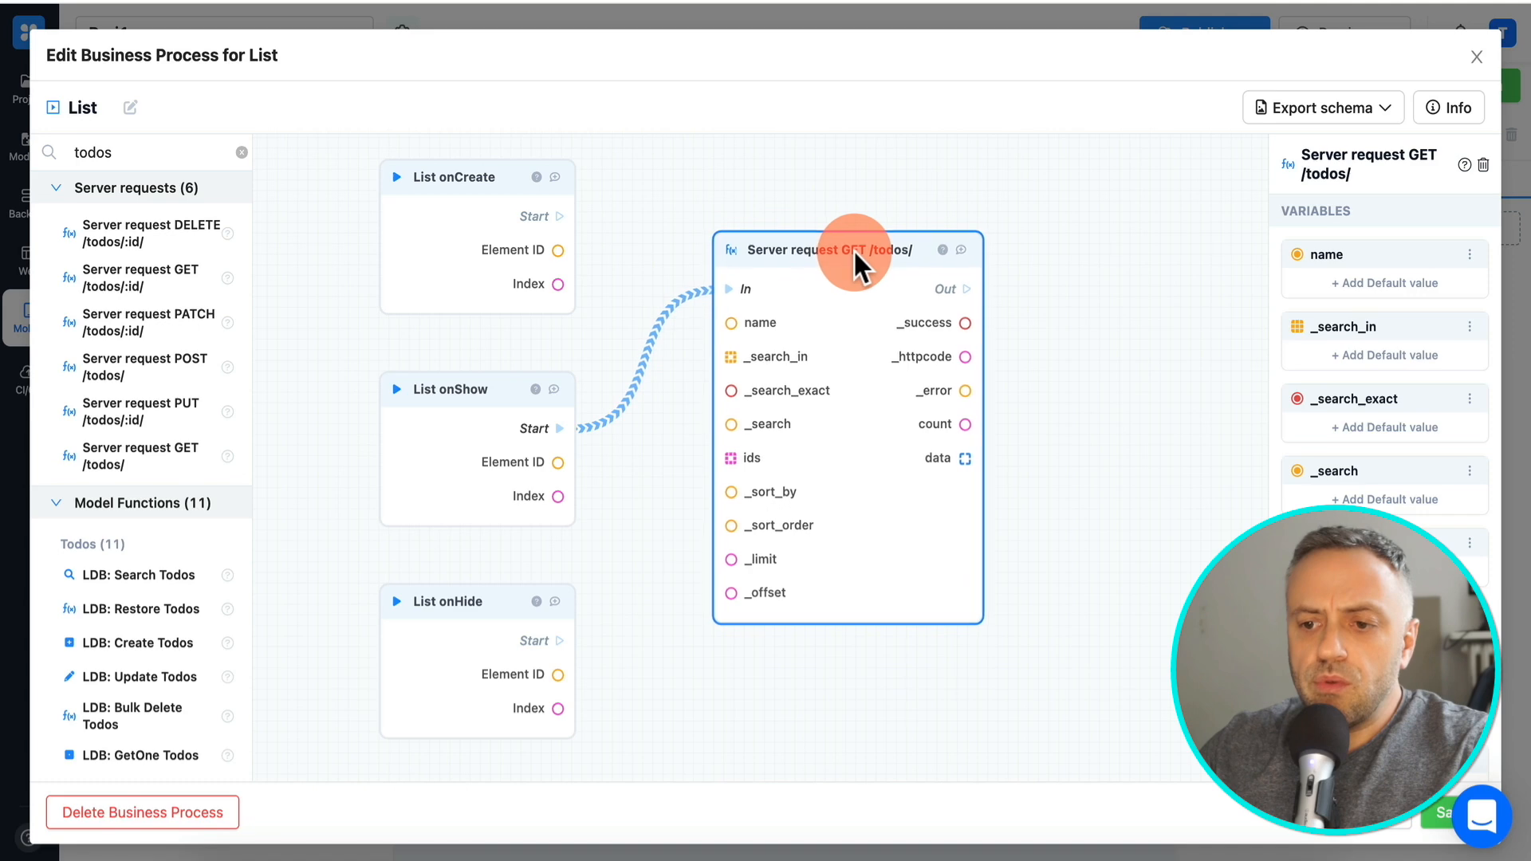
- Search the widget actions for list and place a List Update Properties block beside the GET /todos/ request
left_click(241, 152)
type("list")
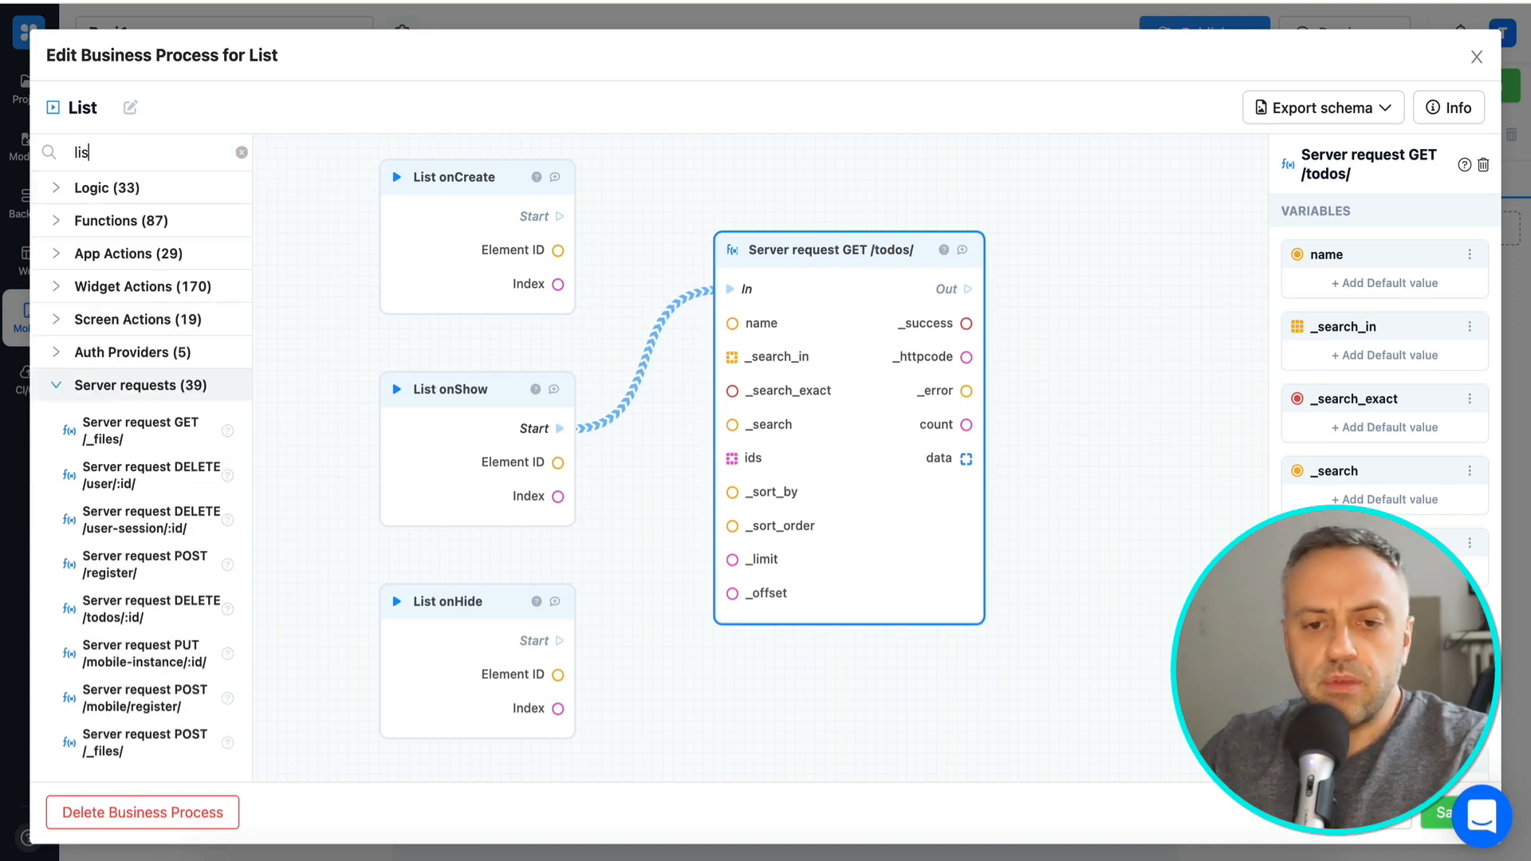
left_click(241, 153)
left_click(57, 291)
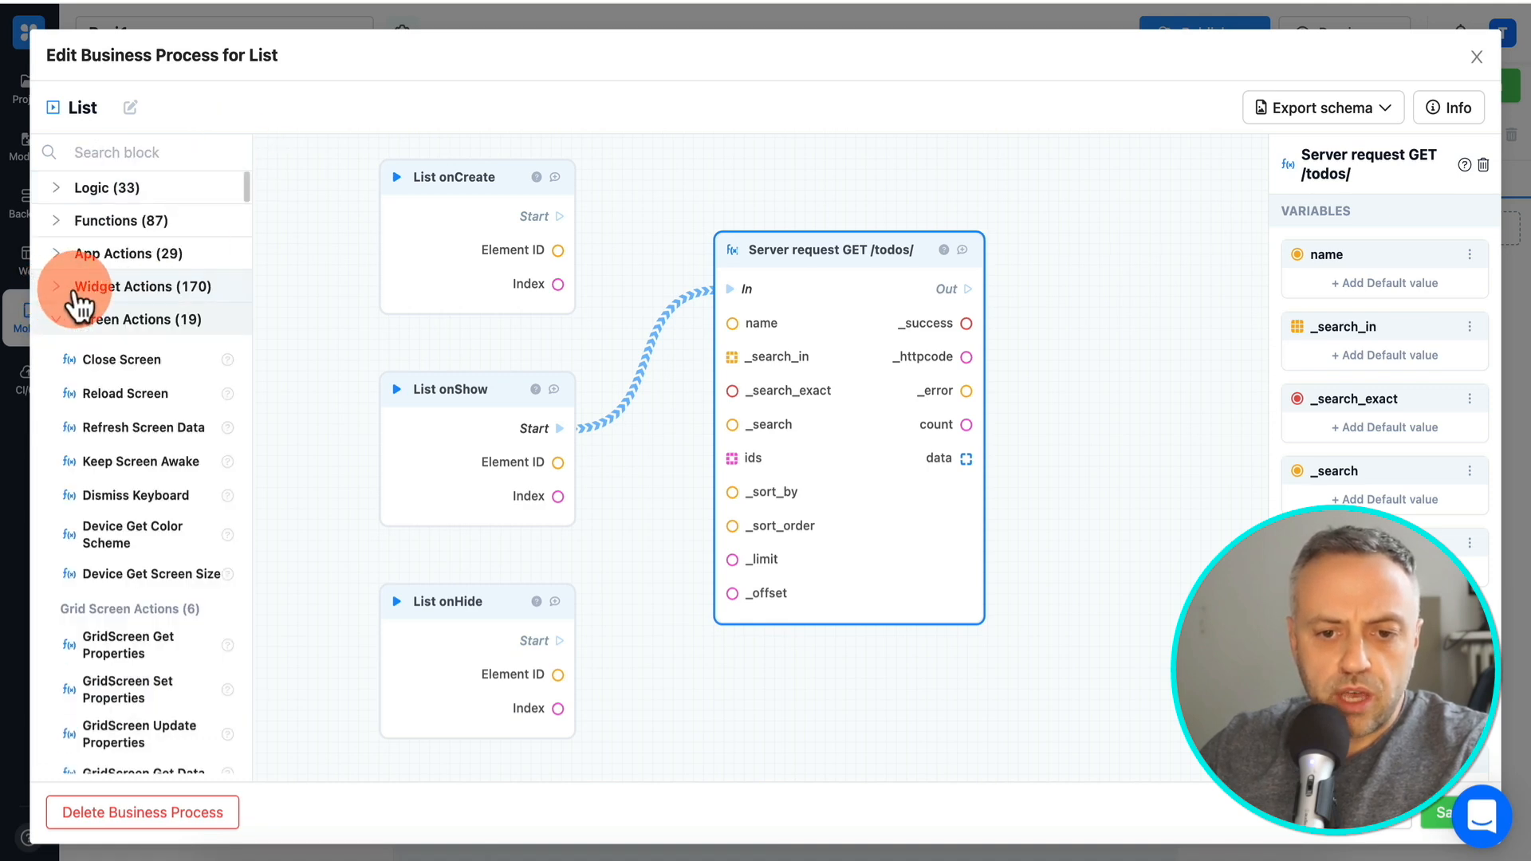
left_click(53, 289)
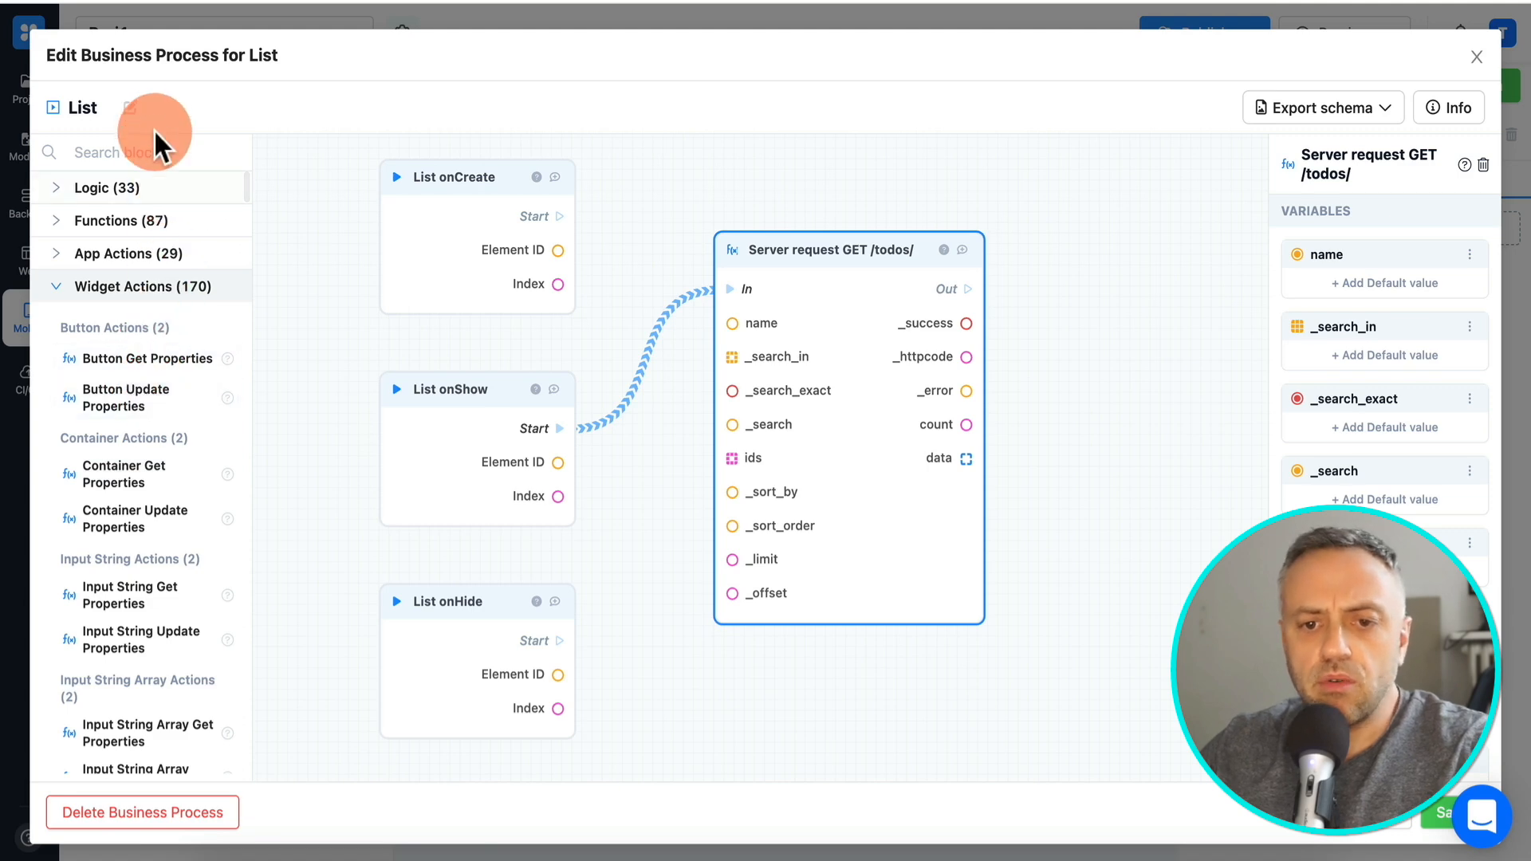
type("lis")
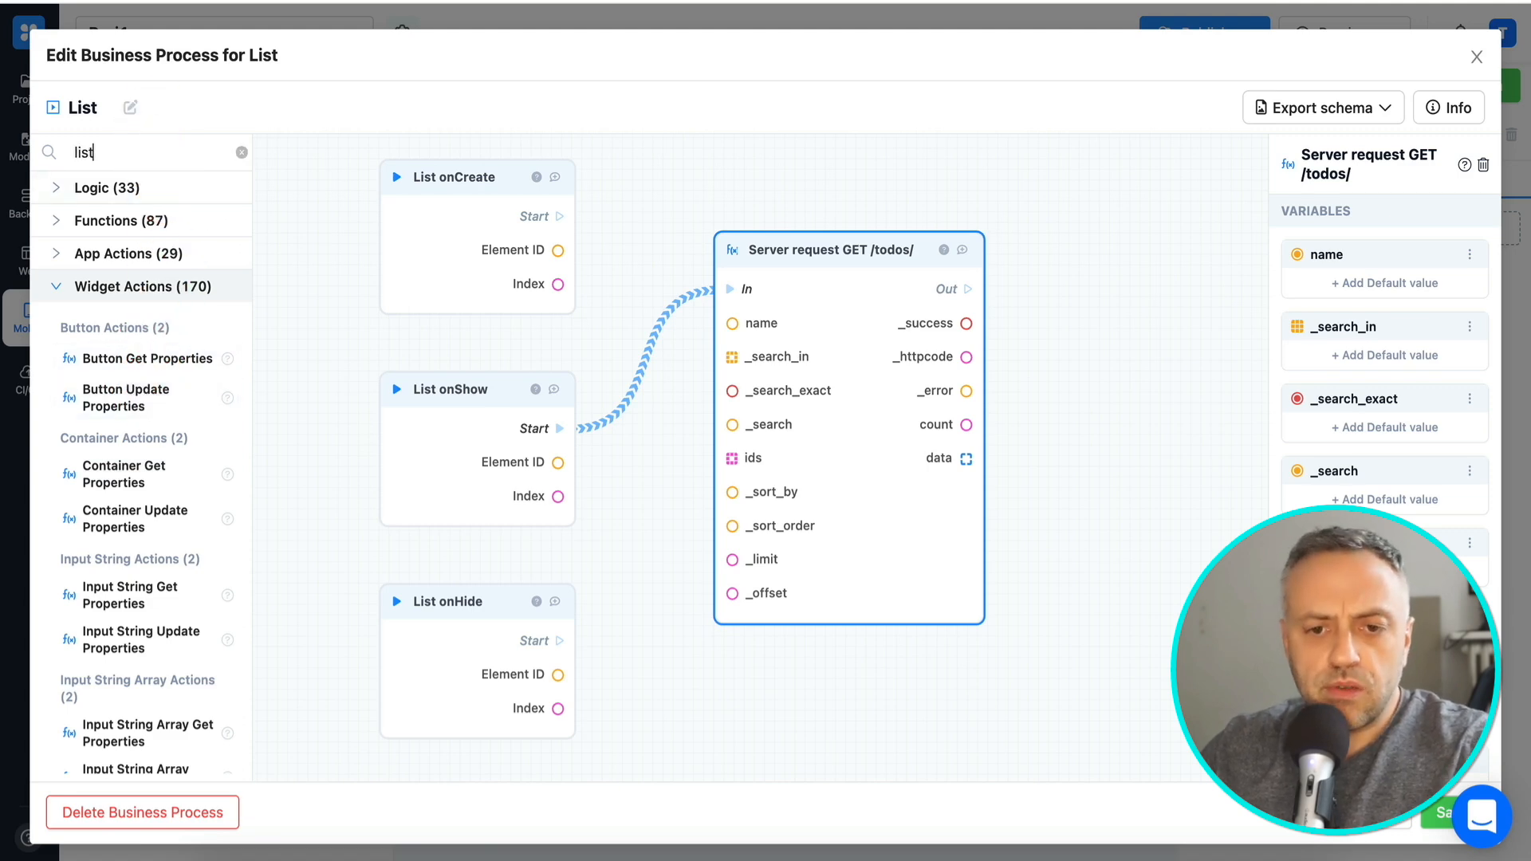
type("t")
scroll(154, 335, "down", 2)
scroll(151, 351, "down", 2)
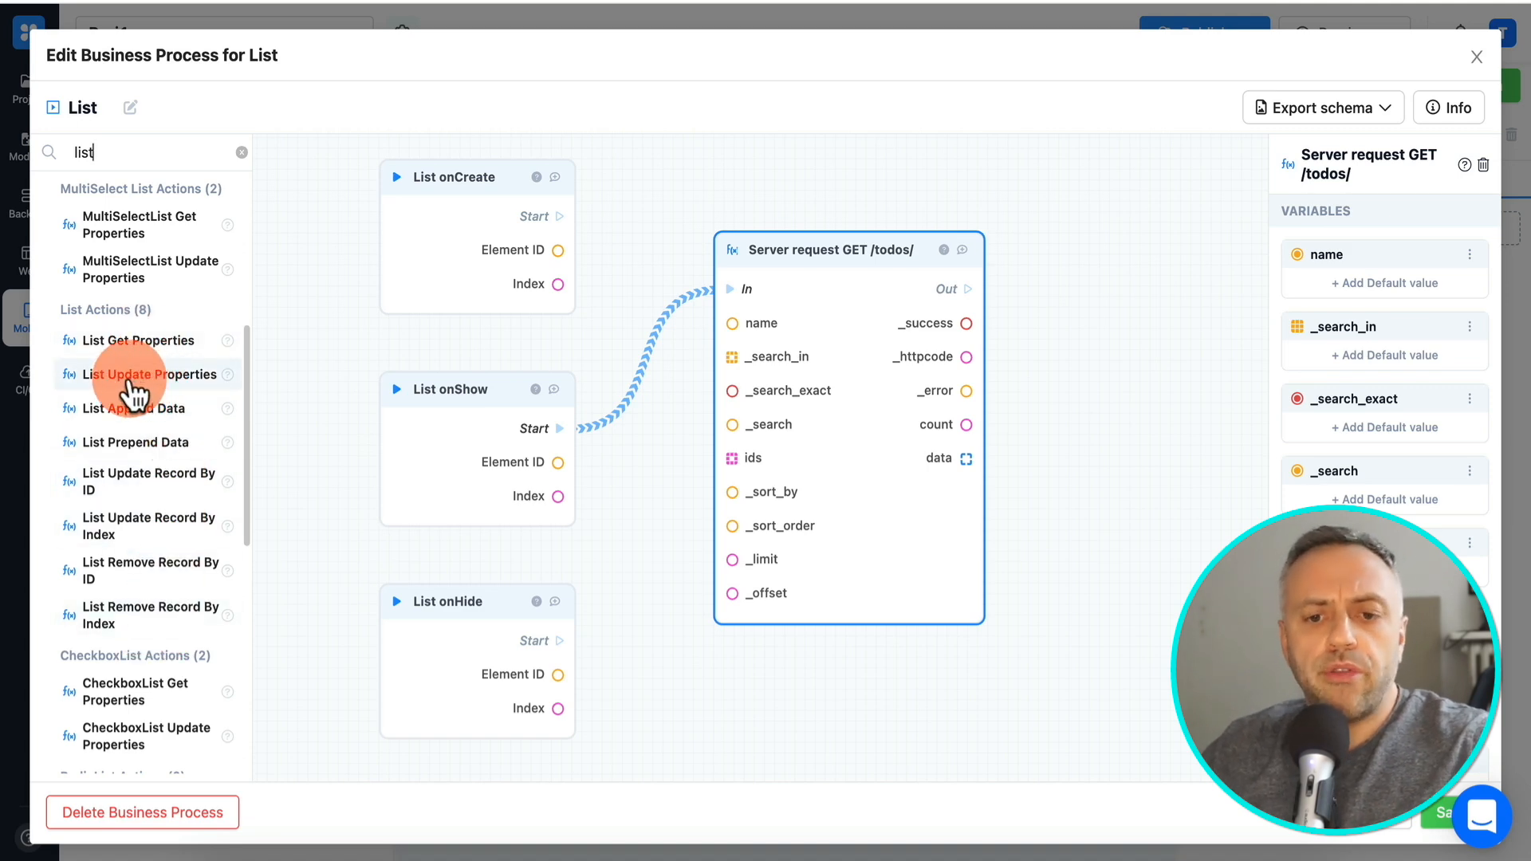
left_click_drag(125, 379, 1117, 318)
left_click_drag(1086, 369, 855, 321)
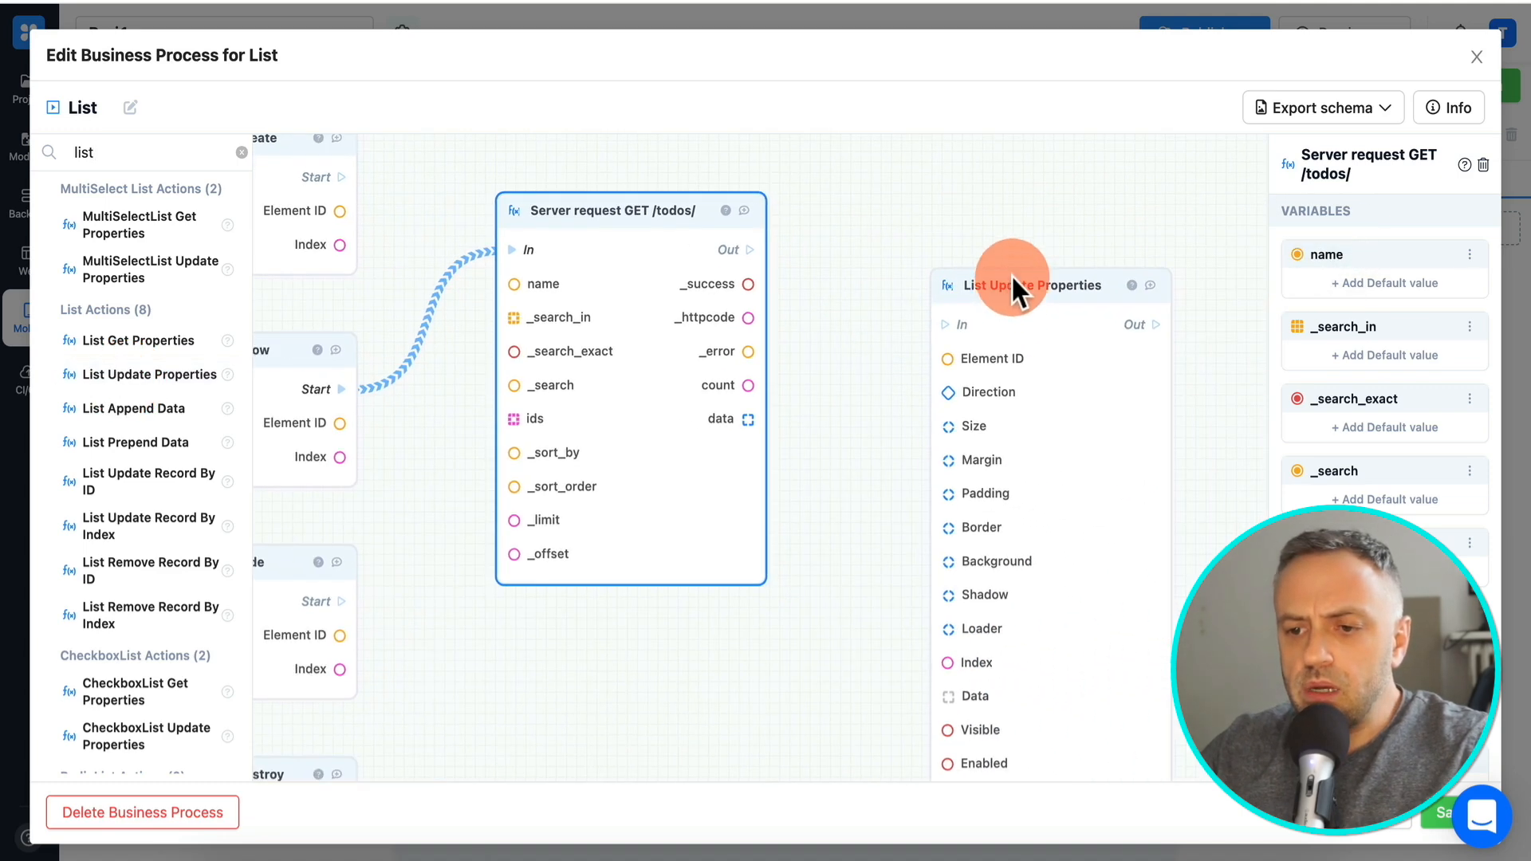
- Connect the GET /todos/ request's Out to the In of List Update Properties and arrange the two blocks
left_click_drag(1011, 284, 1001, 167)
left_click_drag(746, 249, 925, 211)
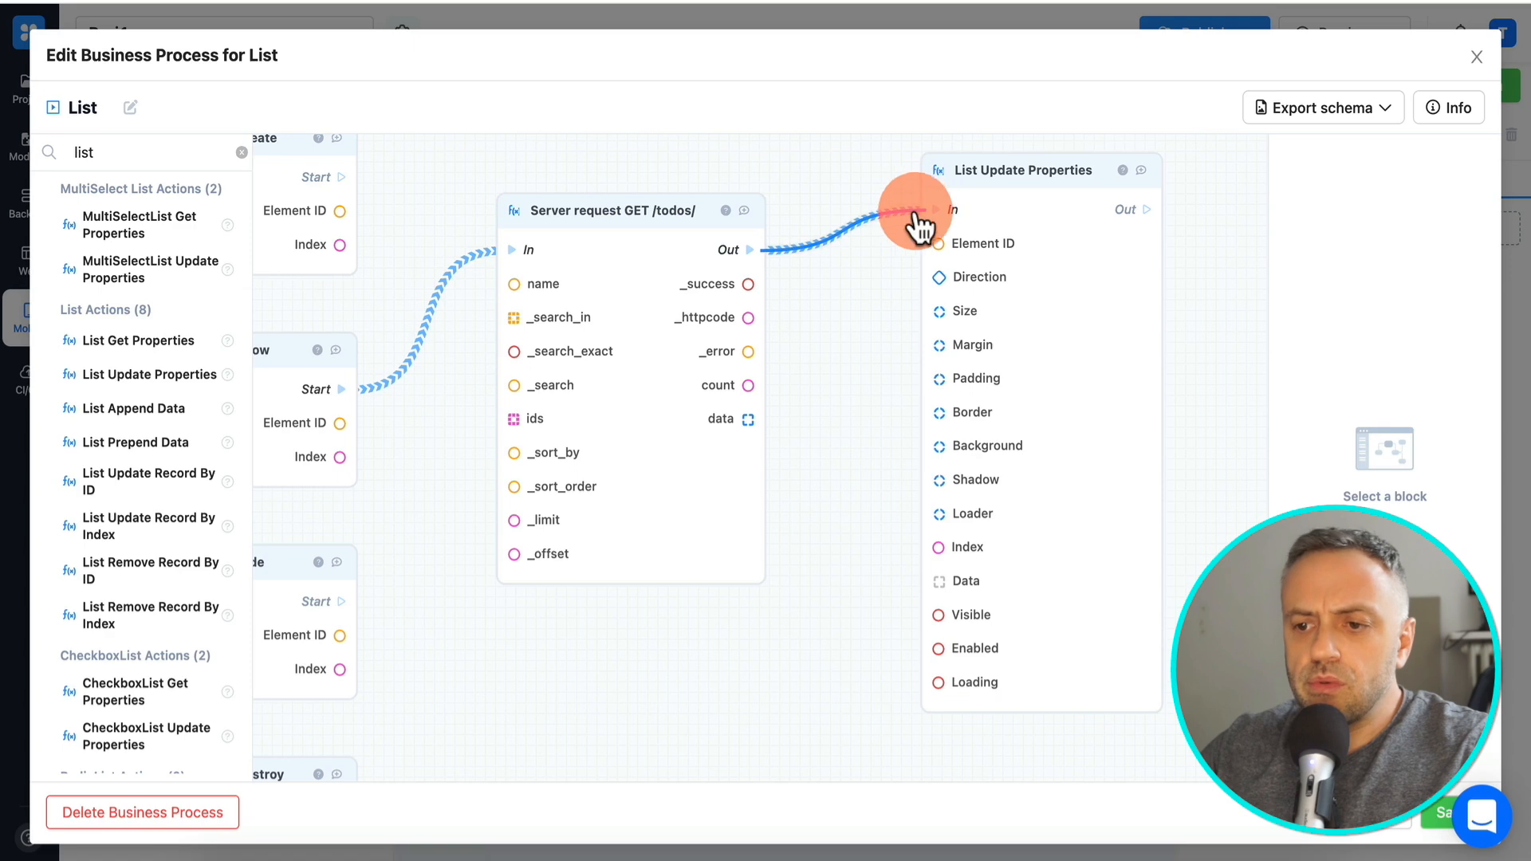
left_click_drag(1013, 168, 982, 228)
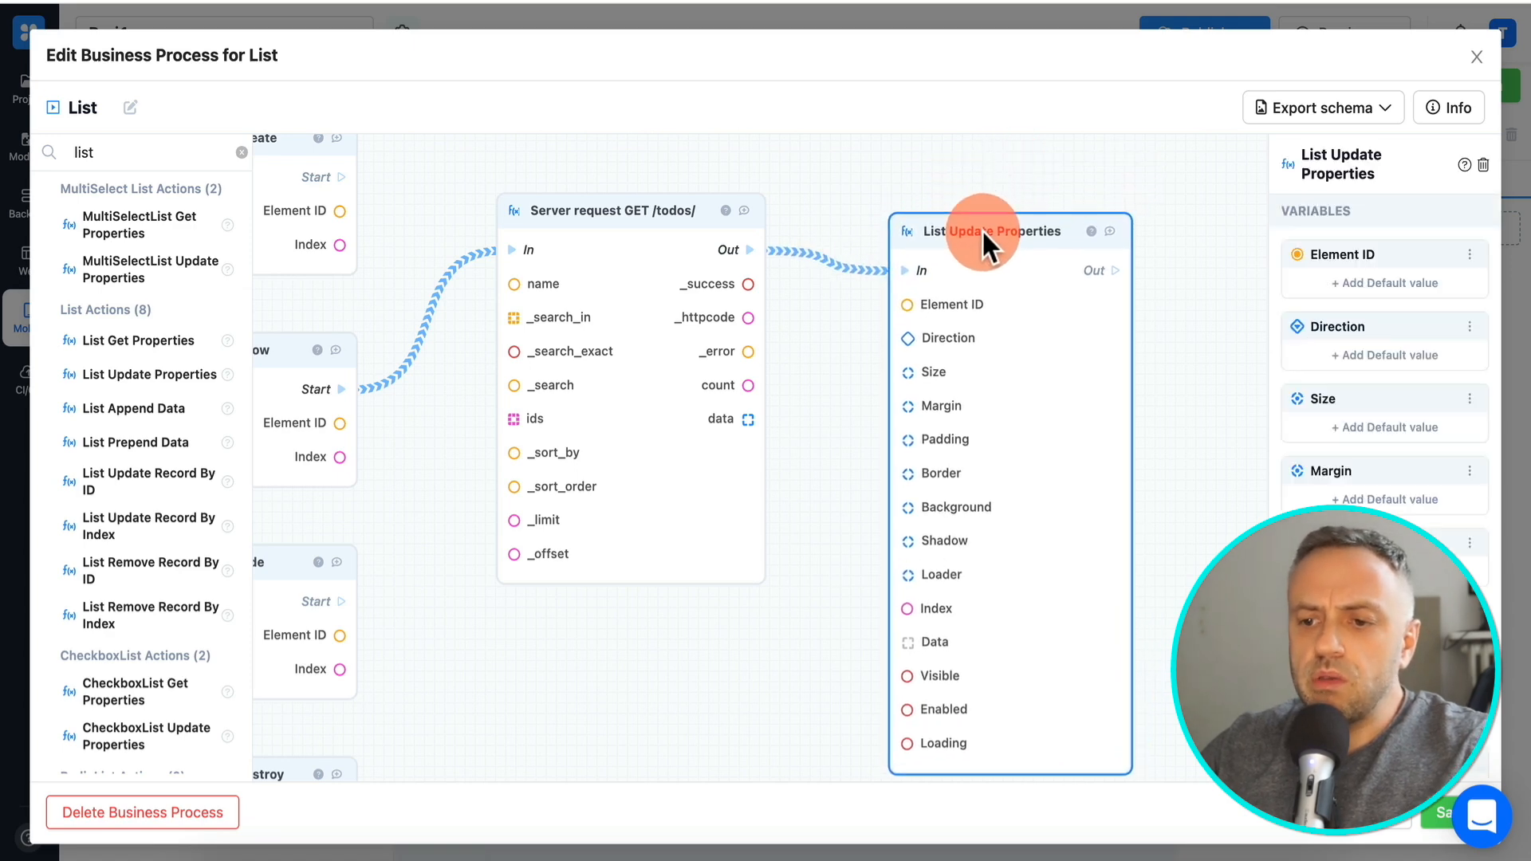
left_click_drag(683, 657, 787, 647)
left_click(724, 247)
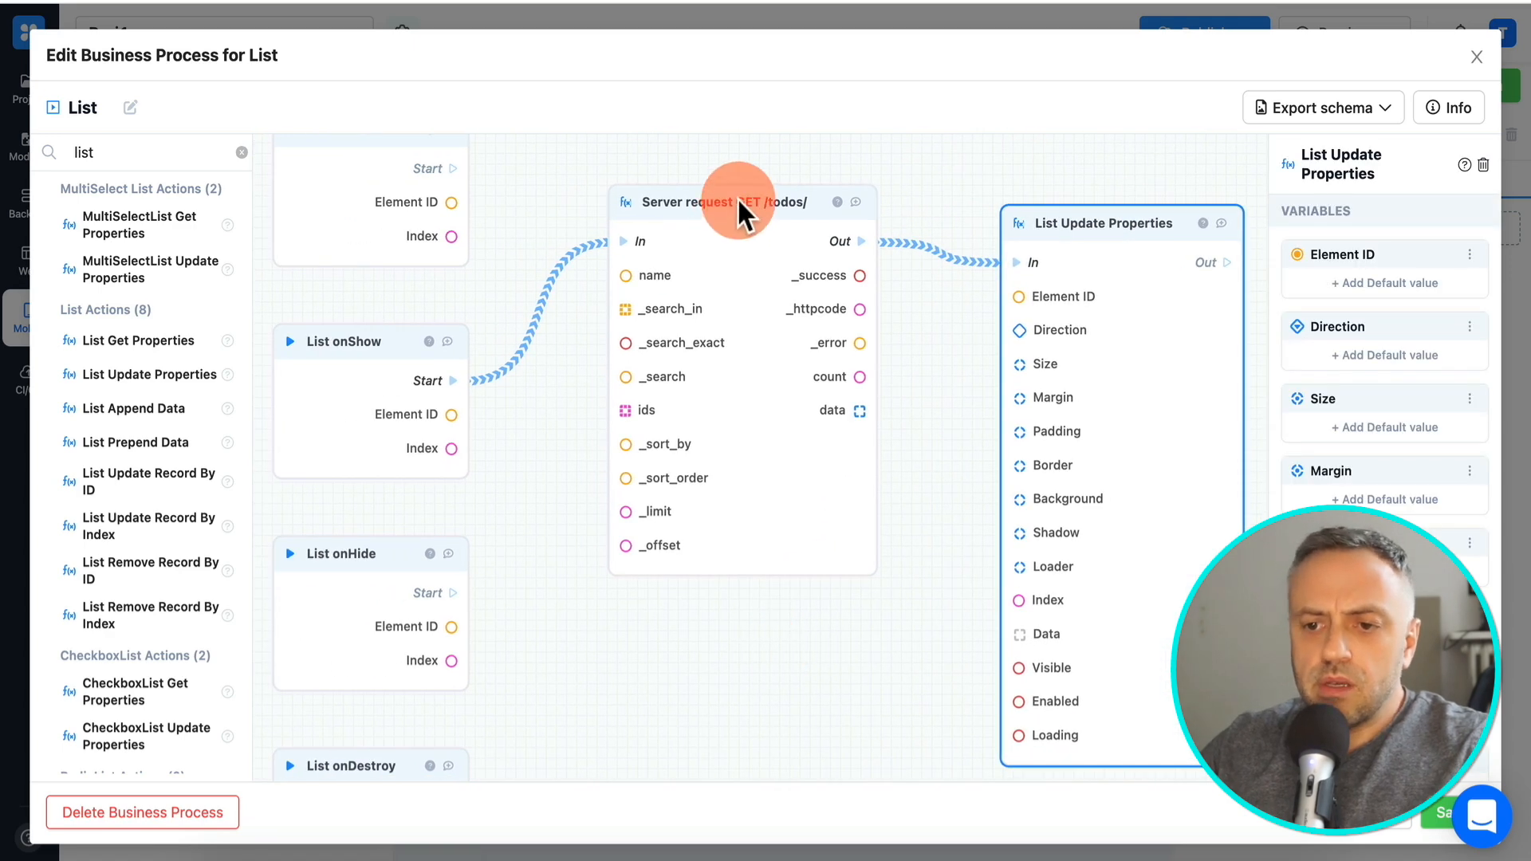
left_click_drag(739, 204, 693, 229)
left_click_drag(1073, 239, 1020, 210)
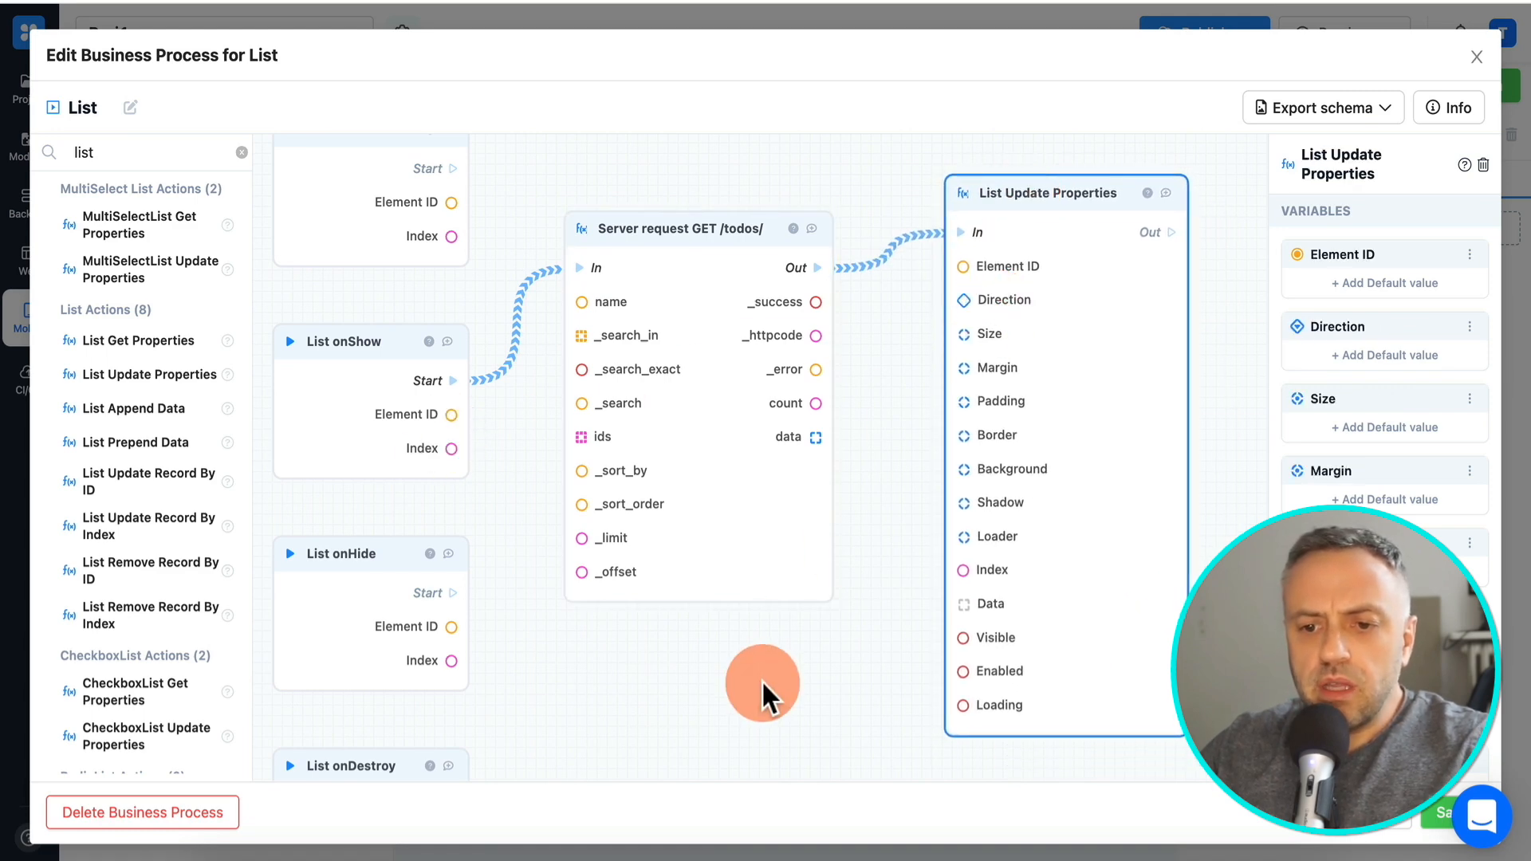
- Connect List onShow's Element ID and the request's data to the Element ID and Data of List Update Properties, and save the application
left_click_drag(448, 415, 955, 285)
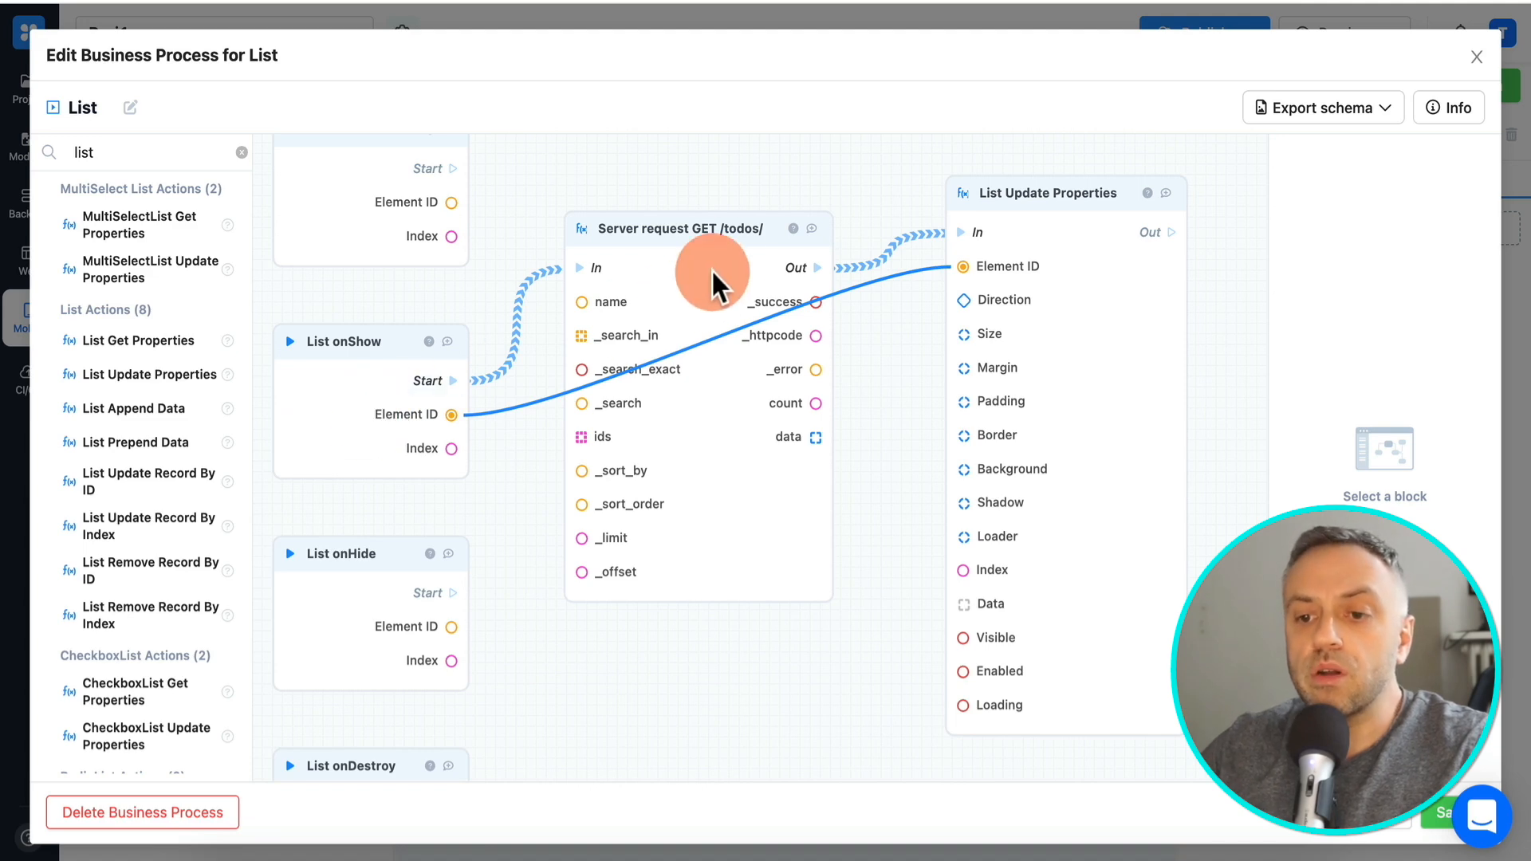
left_click_drag(717, 232, 737, 226)
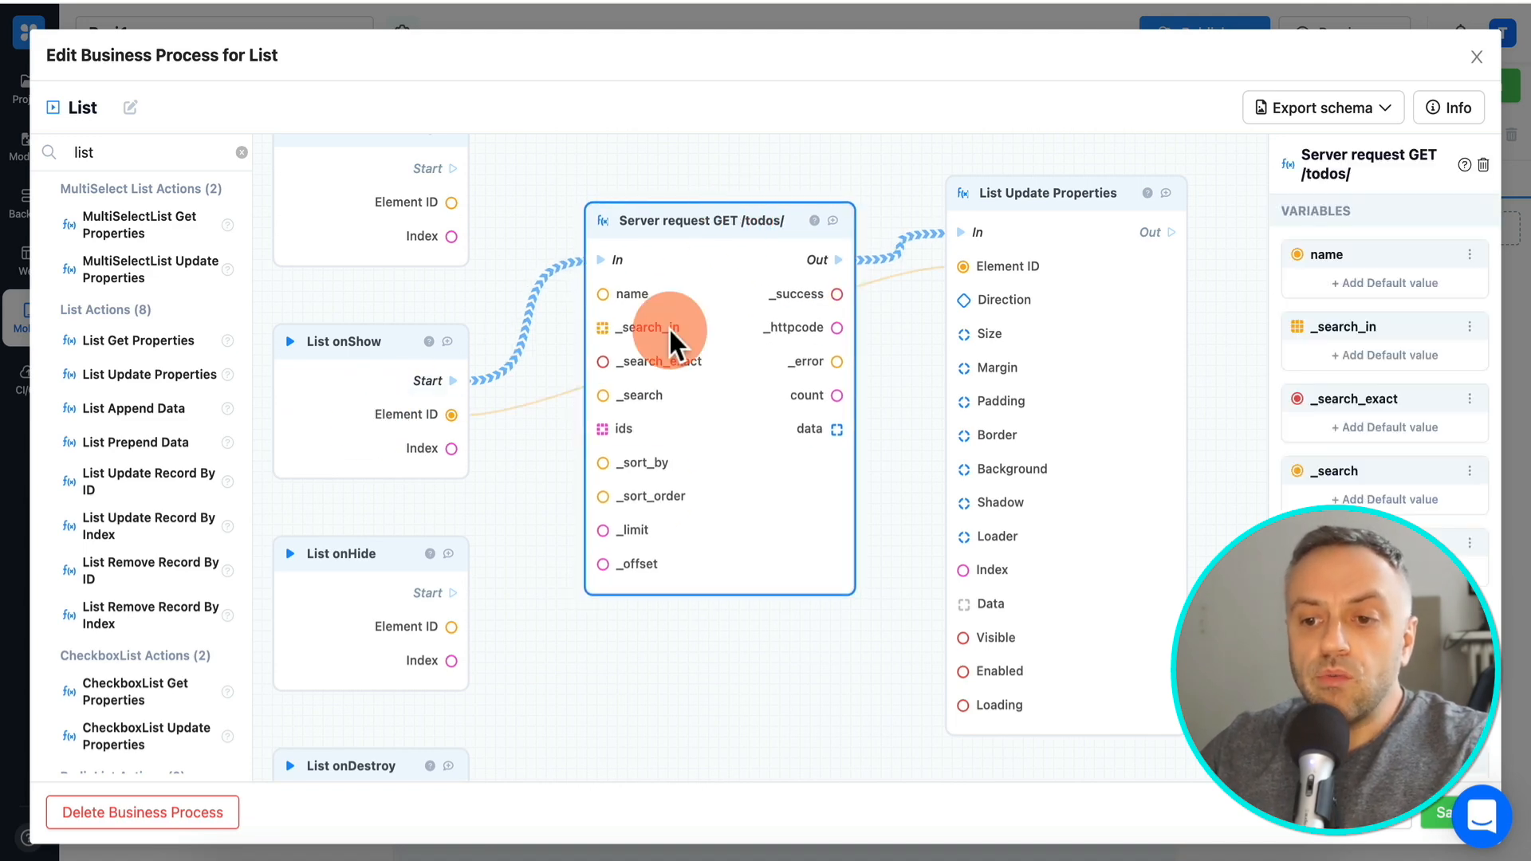
left_click_drag(833, 436, 980, 588)
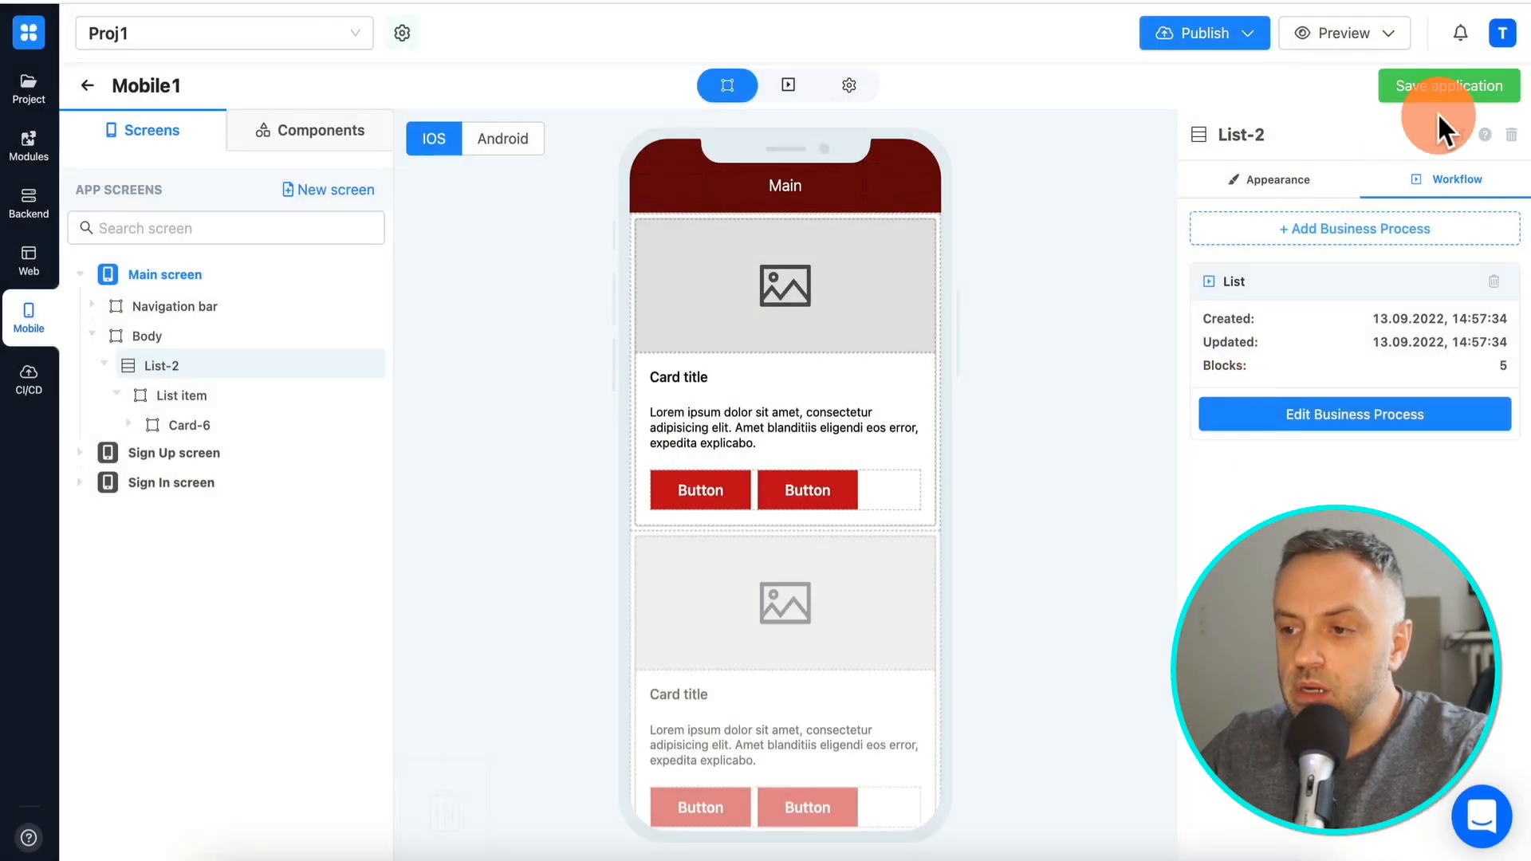
left_click(1451, 87)
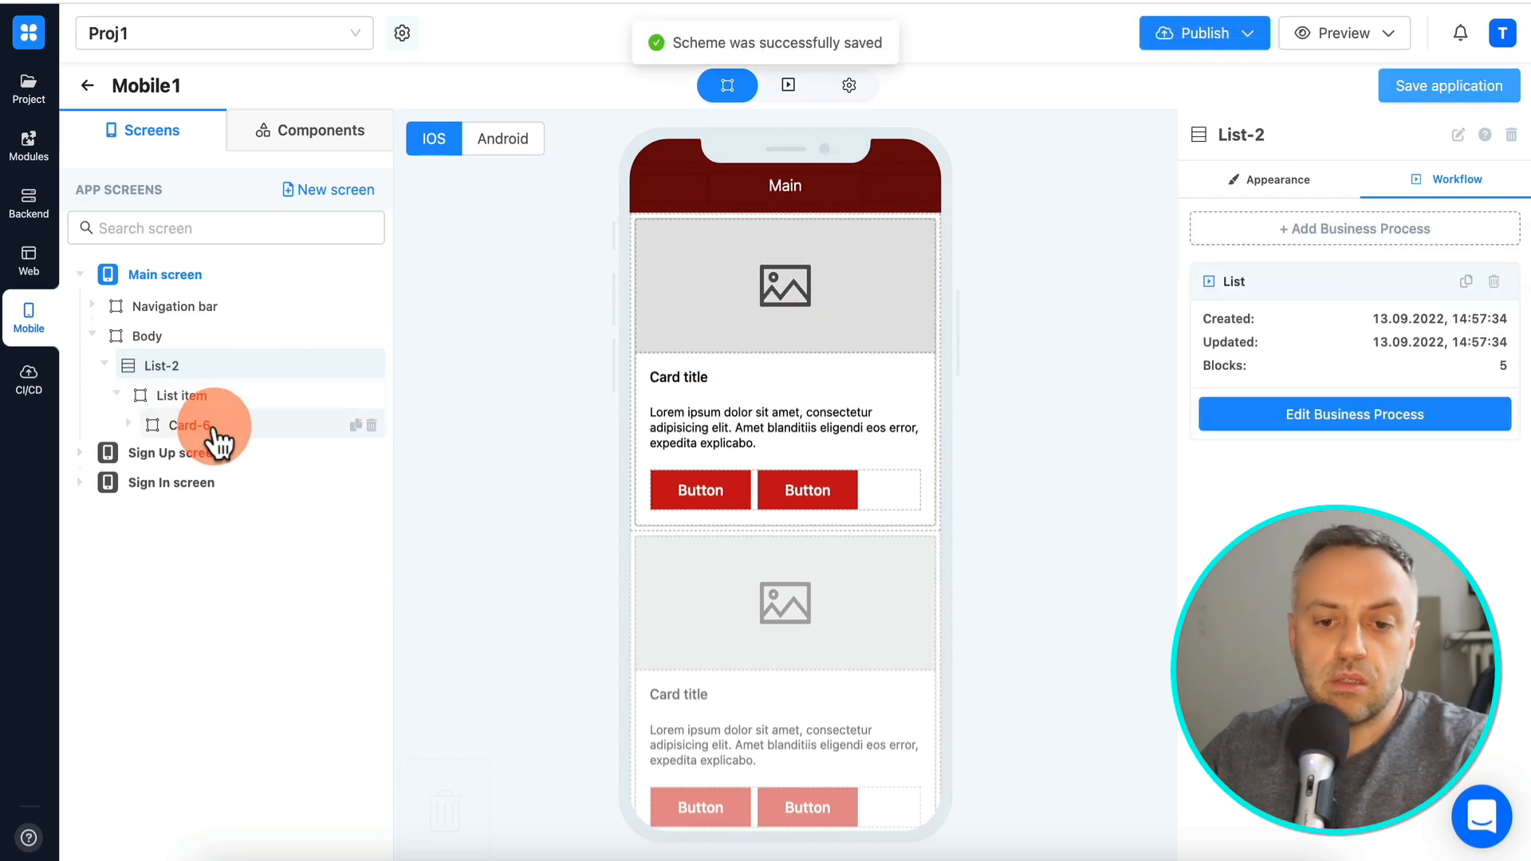
- Set the data source of the title in the card's body to the model field name
left_click(128, 424)
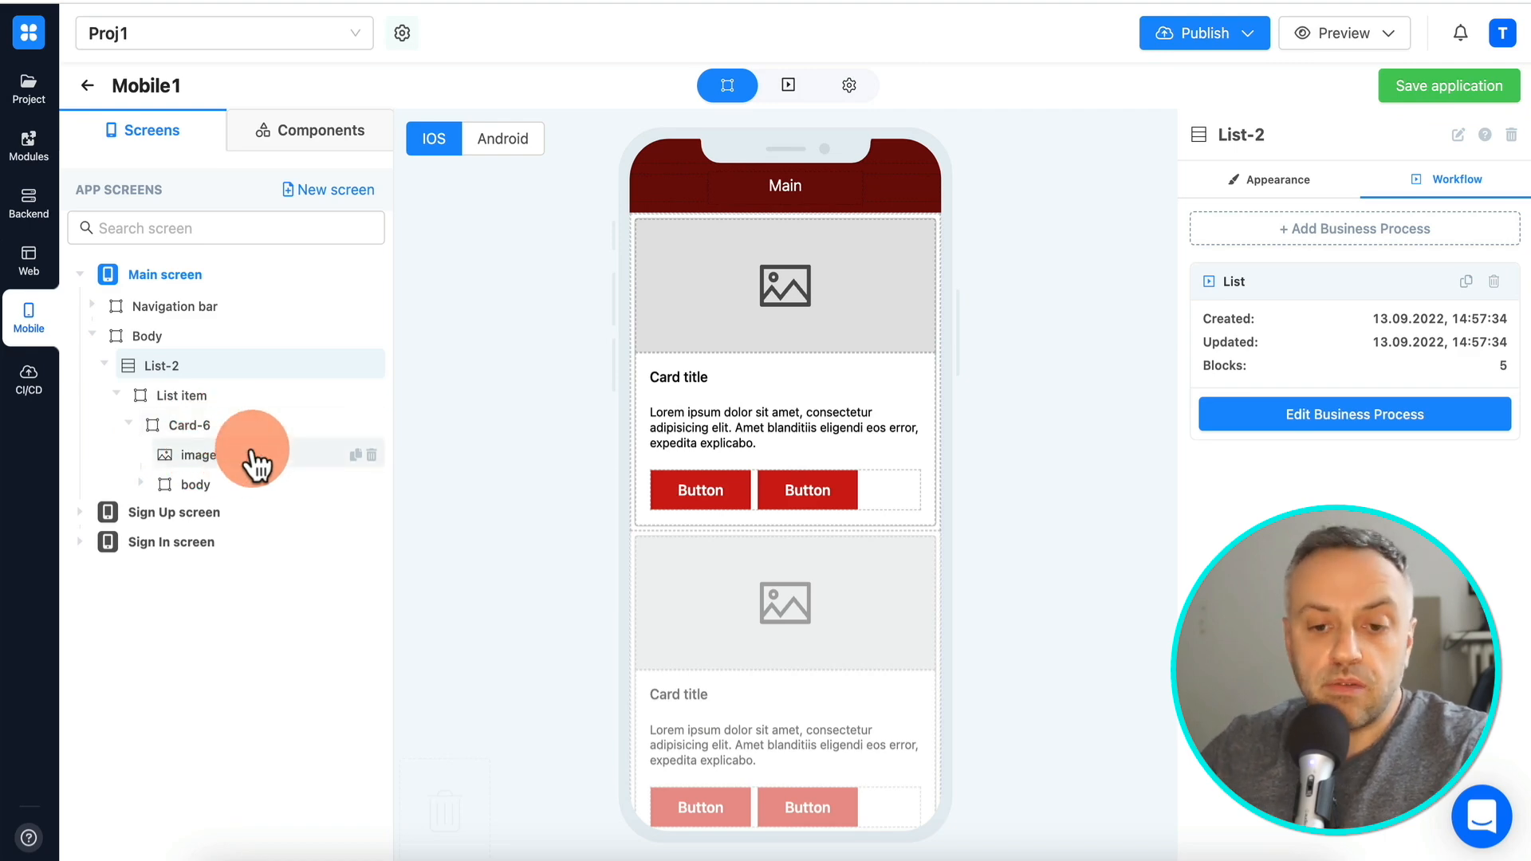
left_click(143, 484)
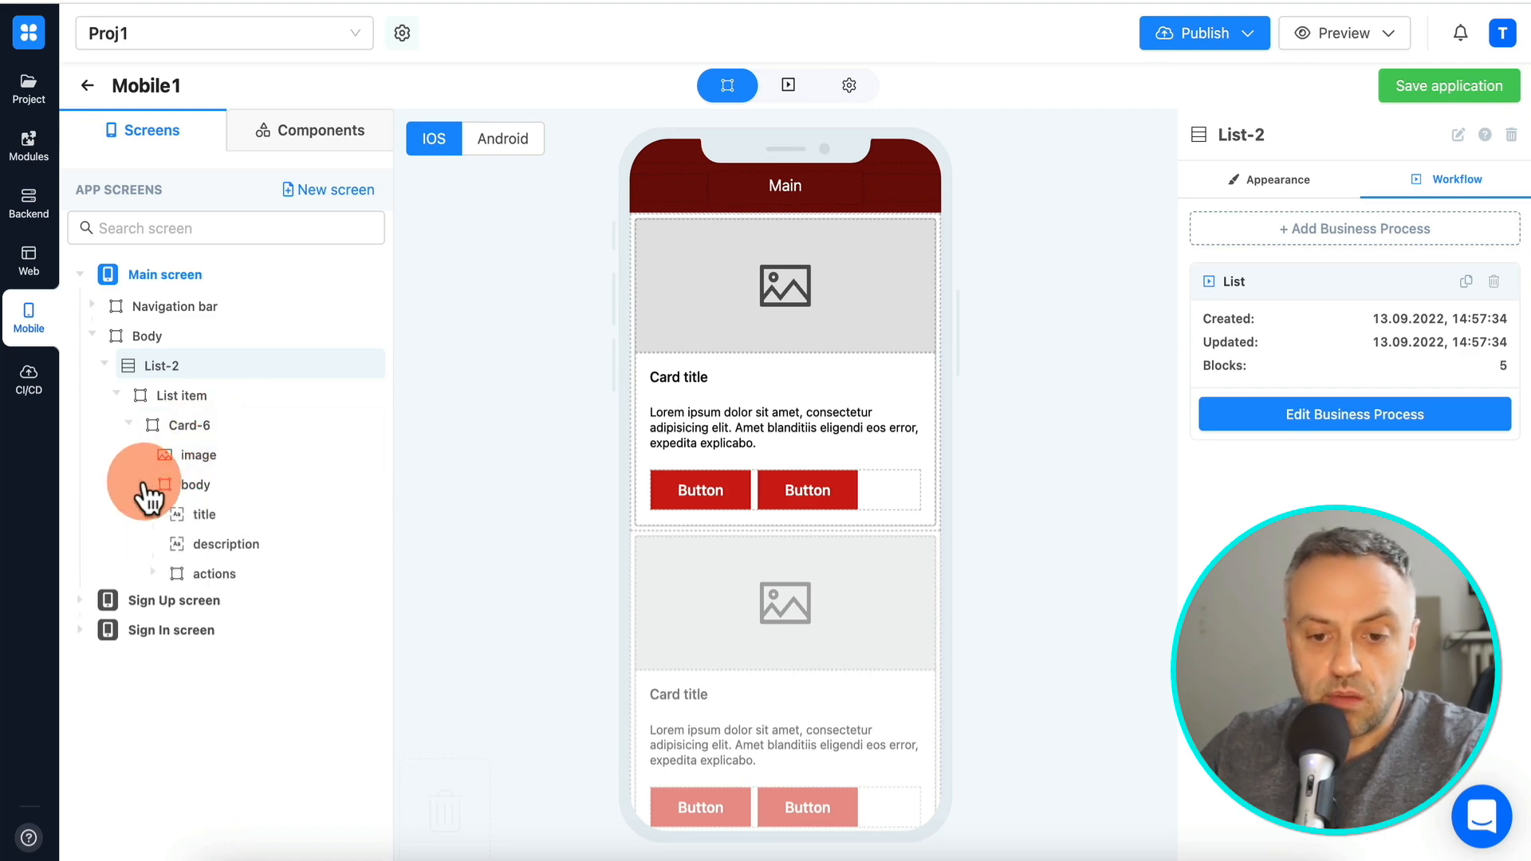
left_click(239, 518)
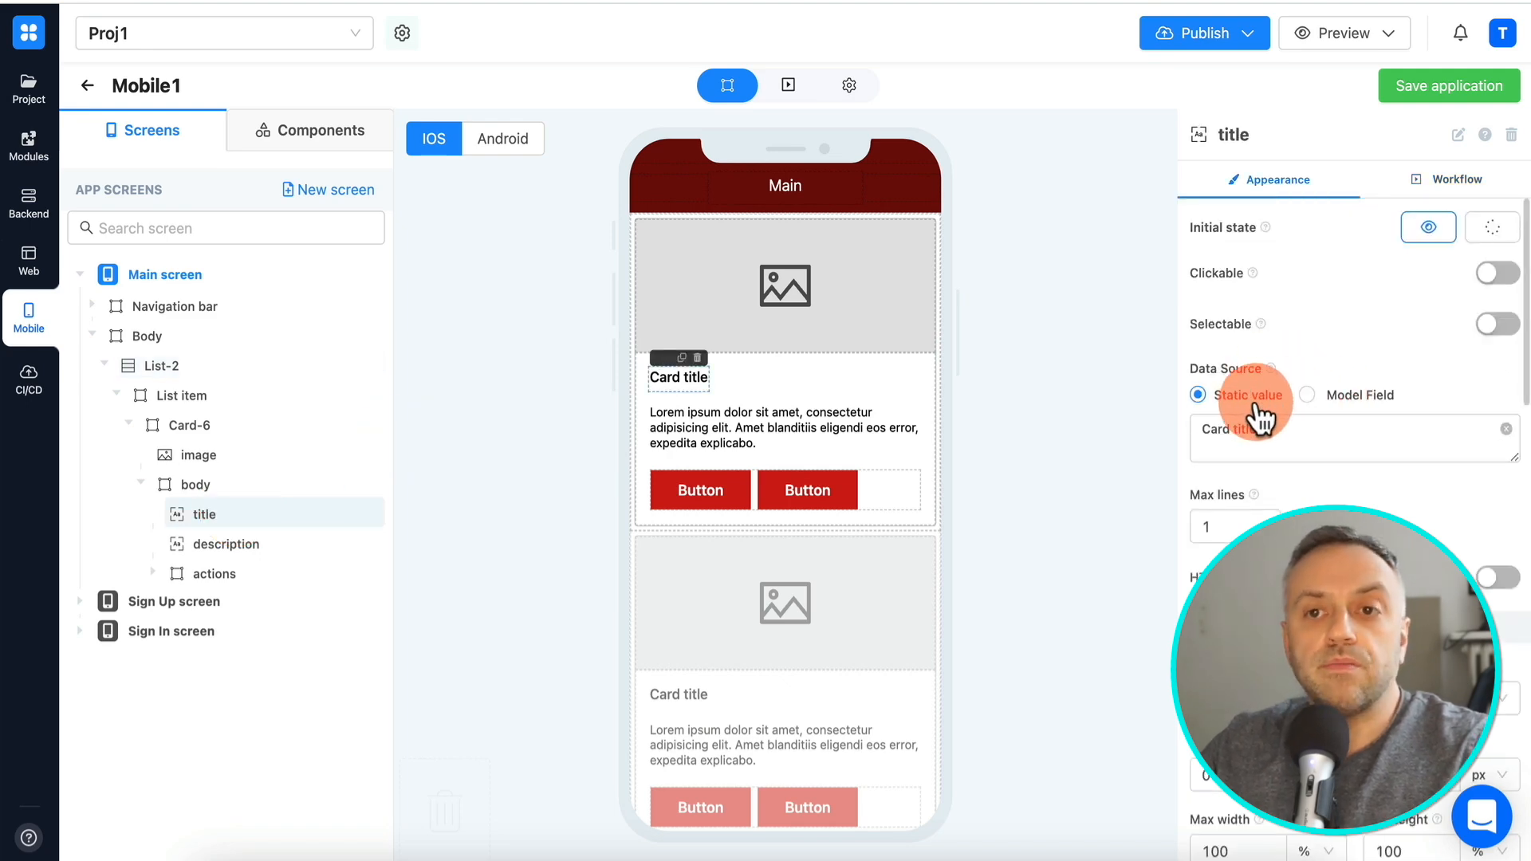
left_click(1319, 399)
left_click(1309, 432)
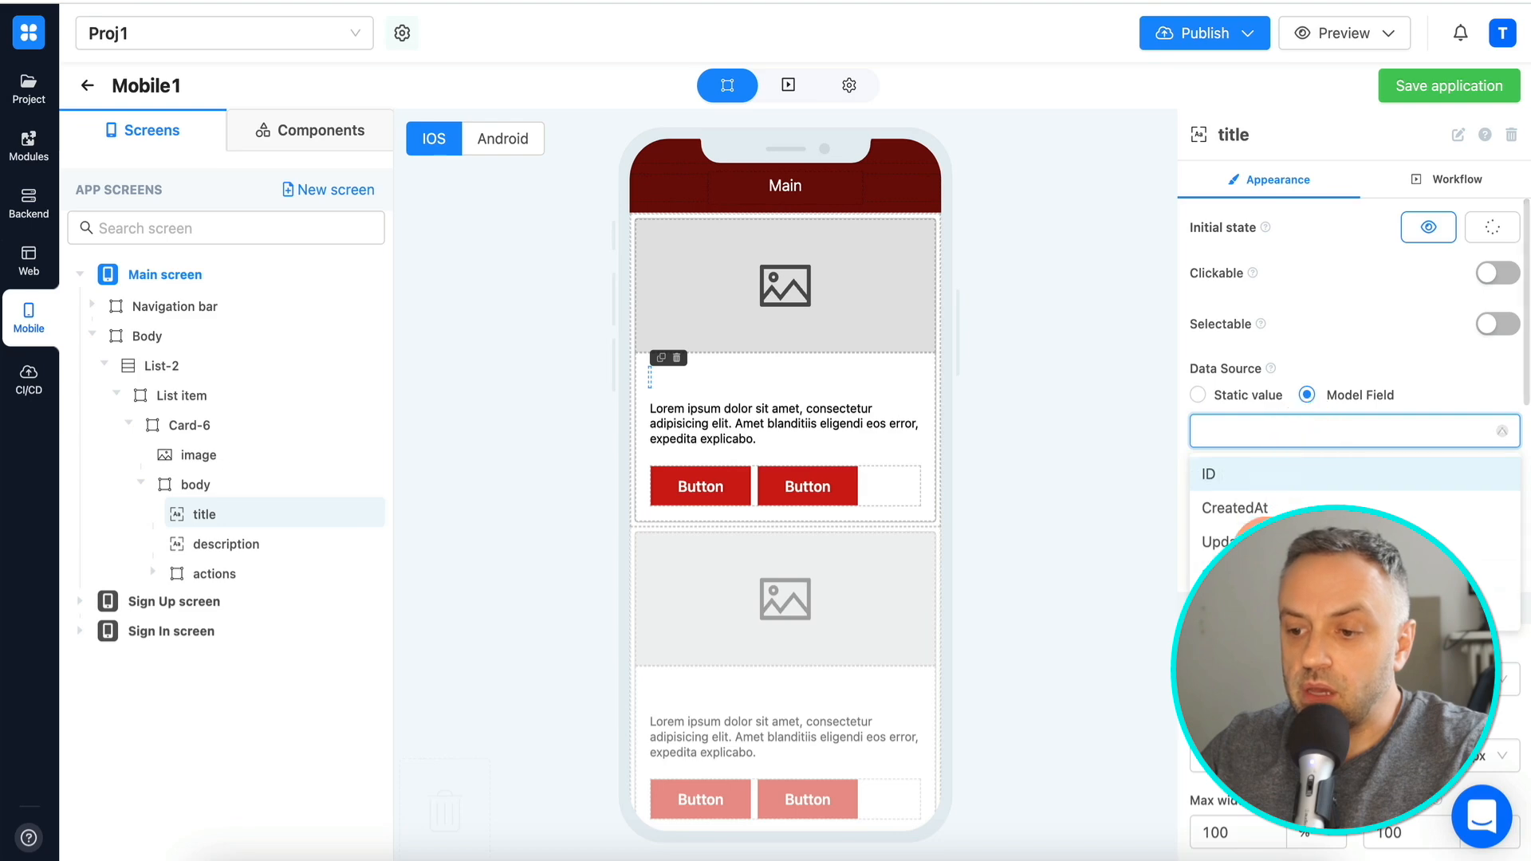
left_click(1272, 612)
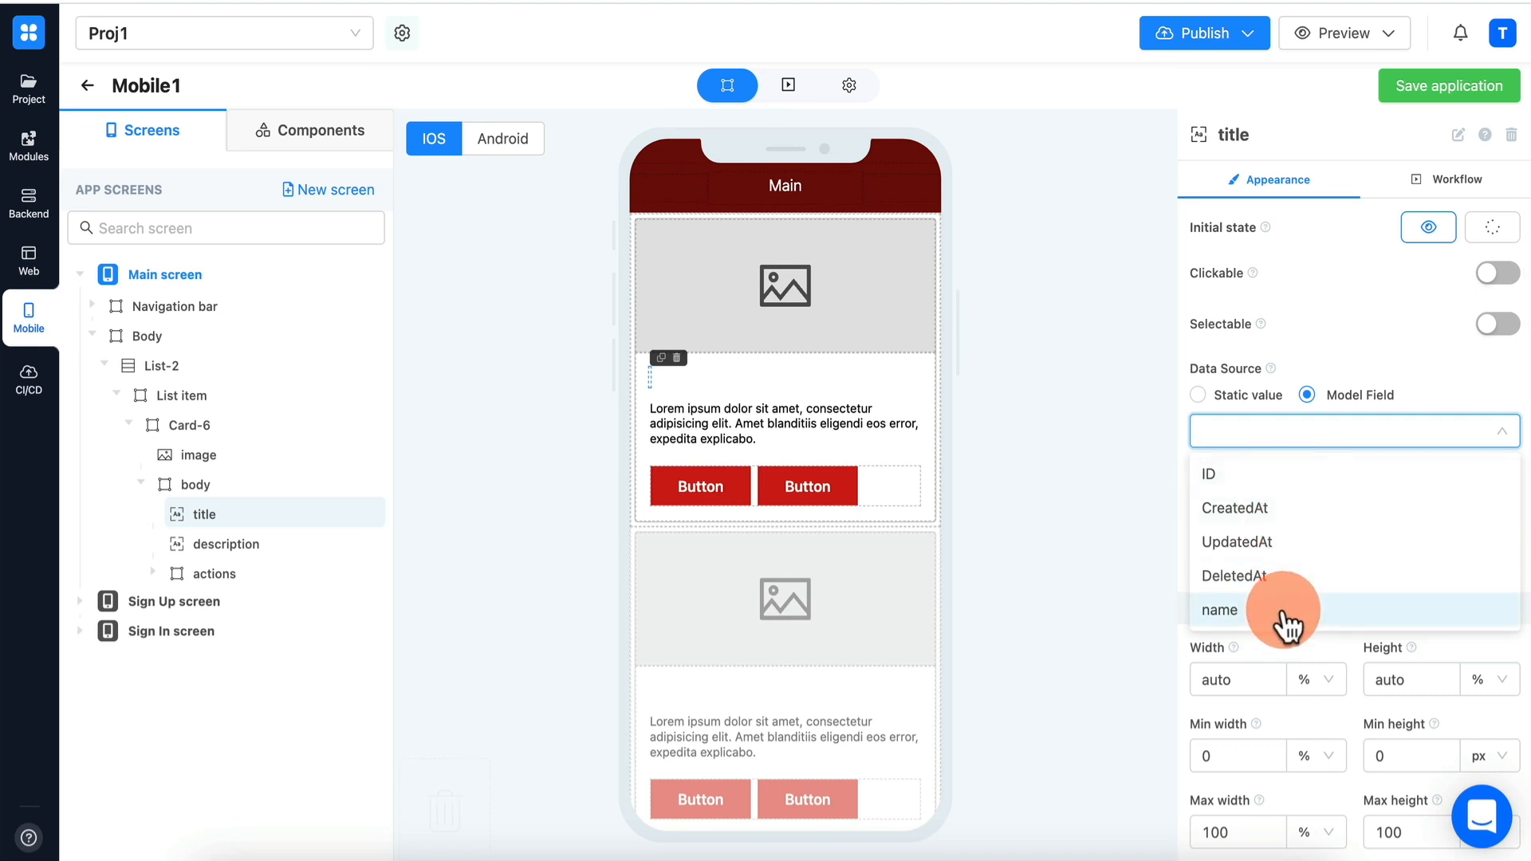
left_click(1283, 618)
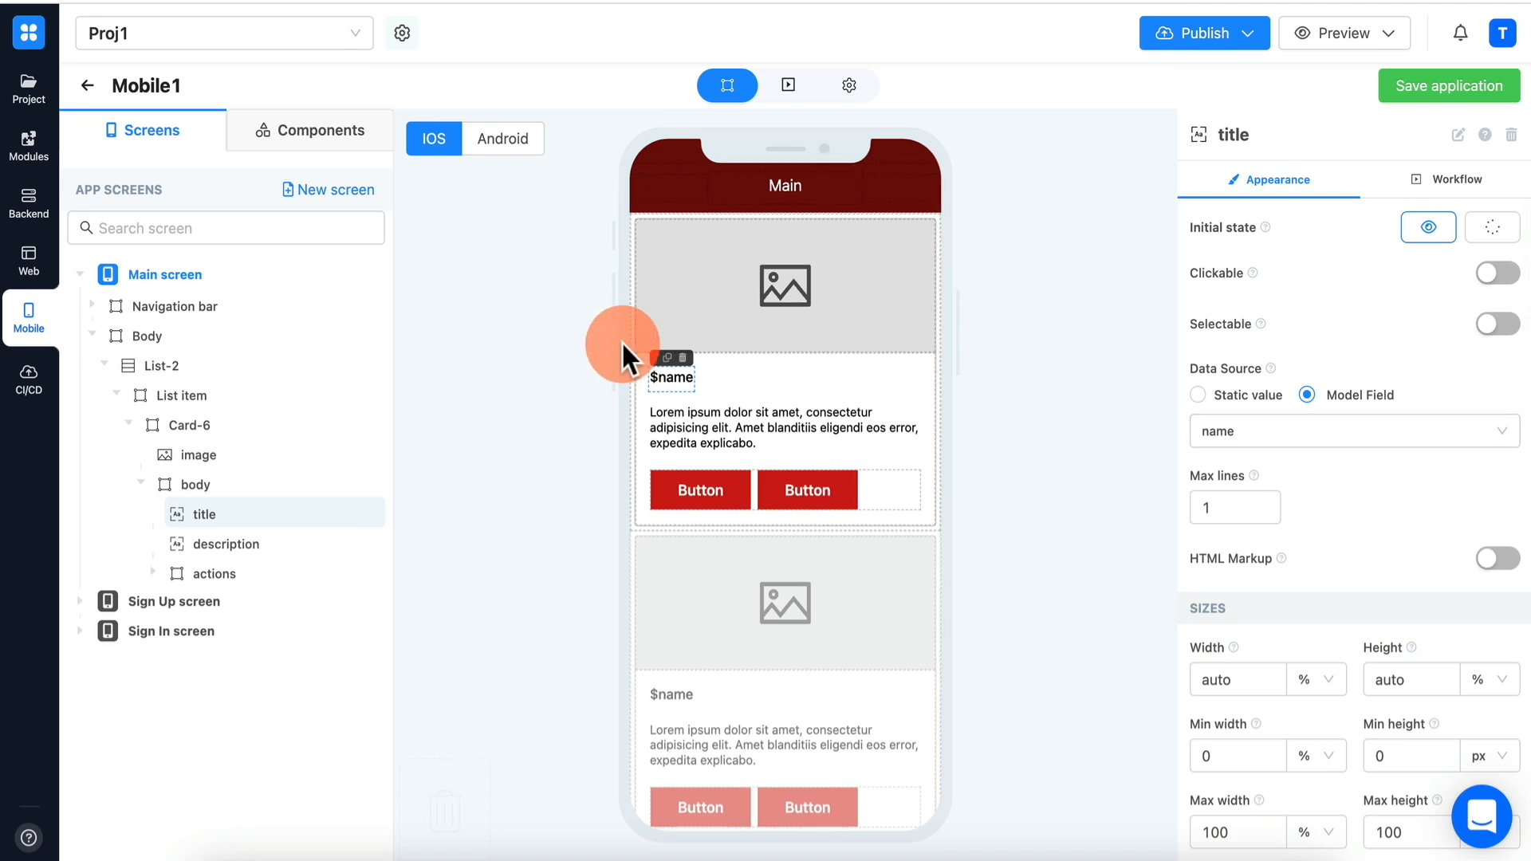
left_click(684, 383)
- Save the application and publish the project to Development
left_click(1431, 88)
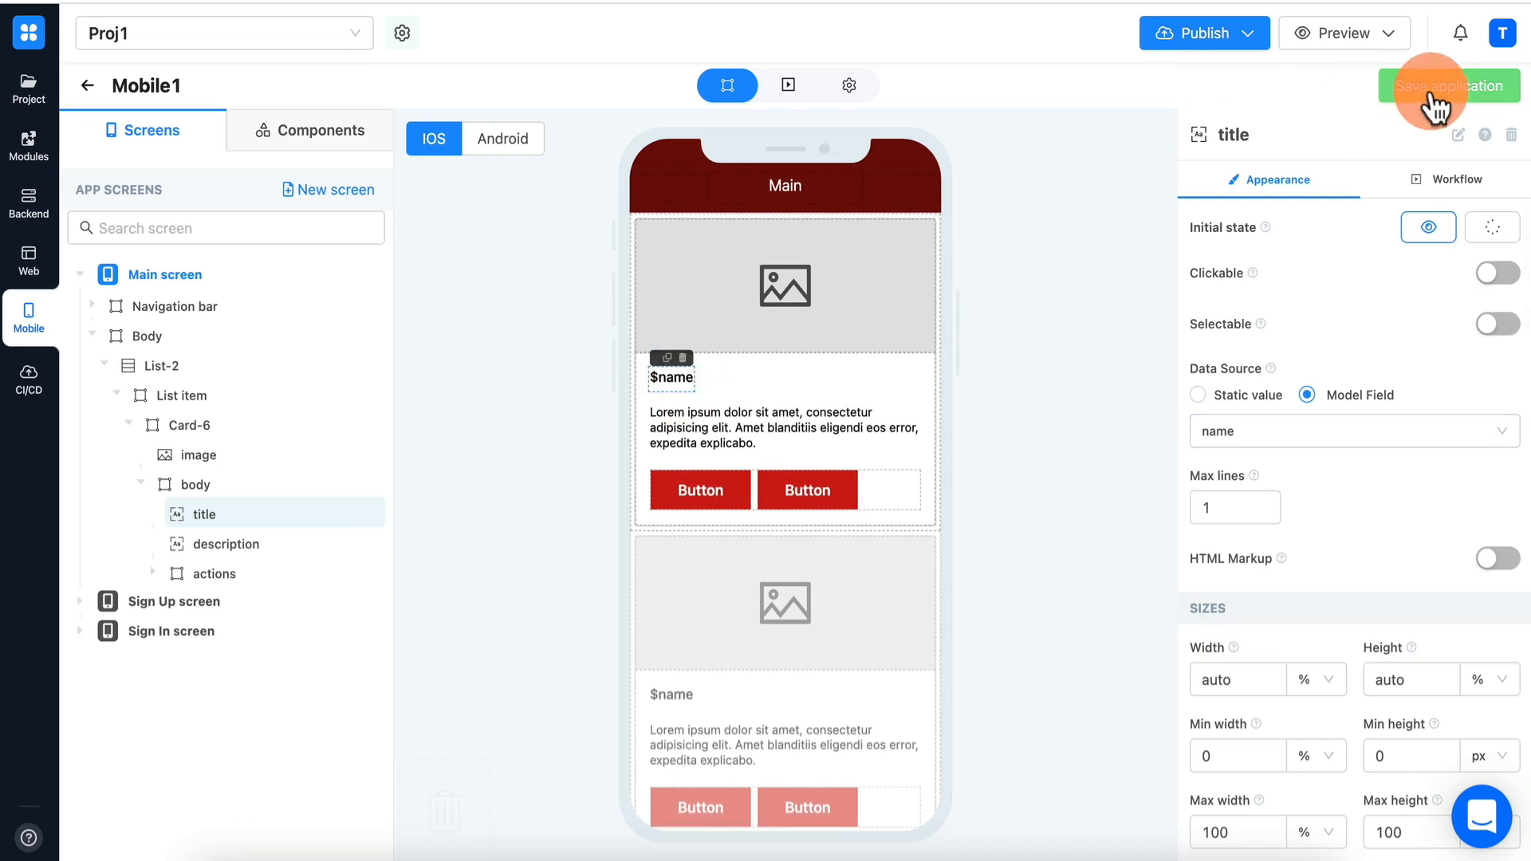
left_click(1231, 33)
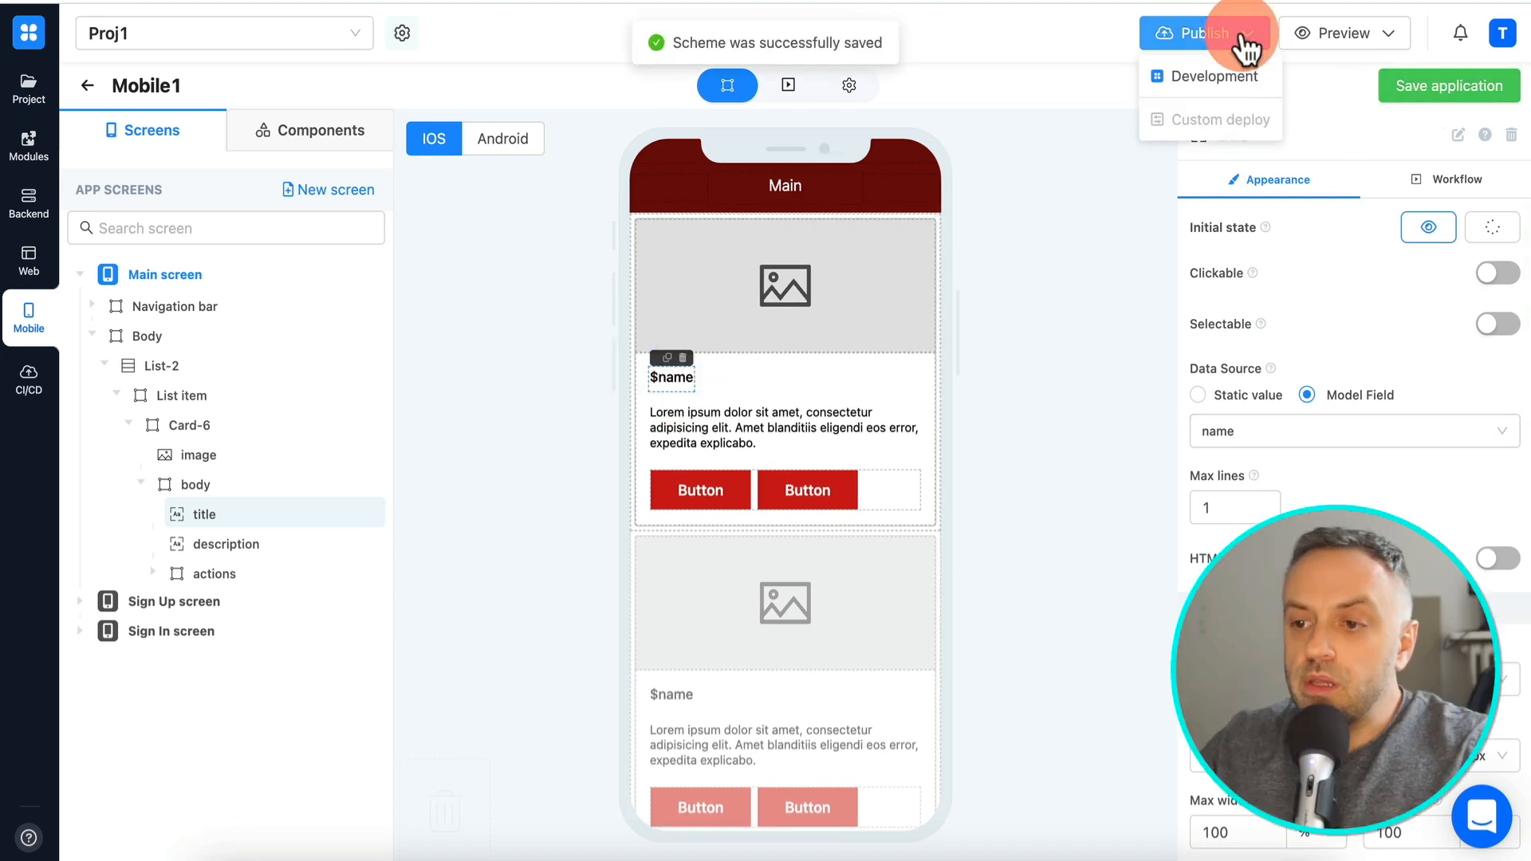
left_click(1217, 78)
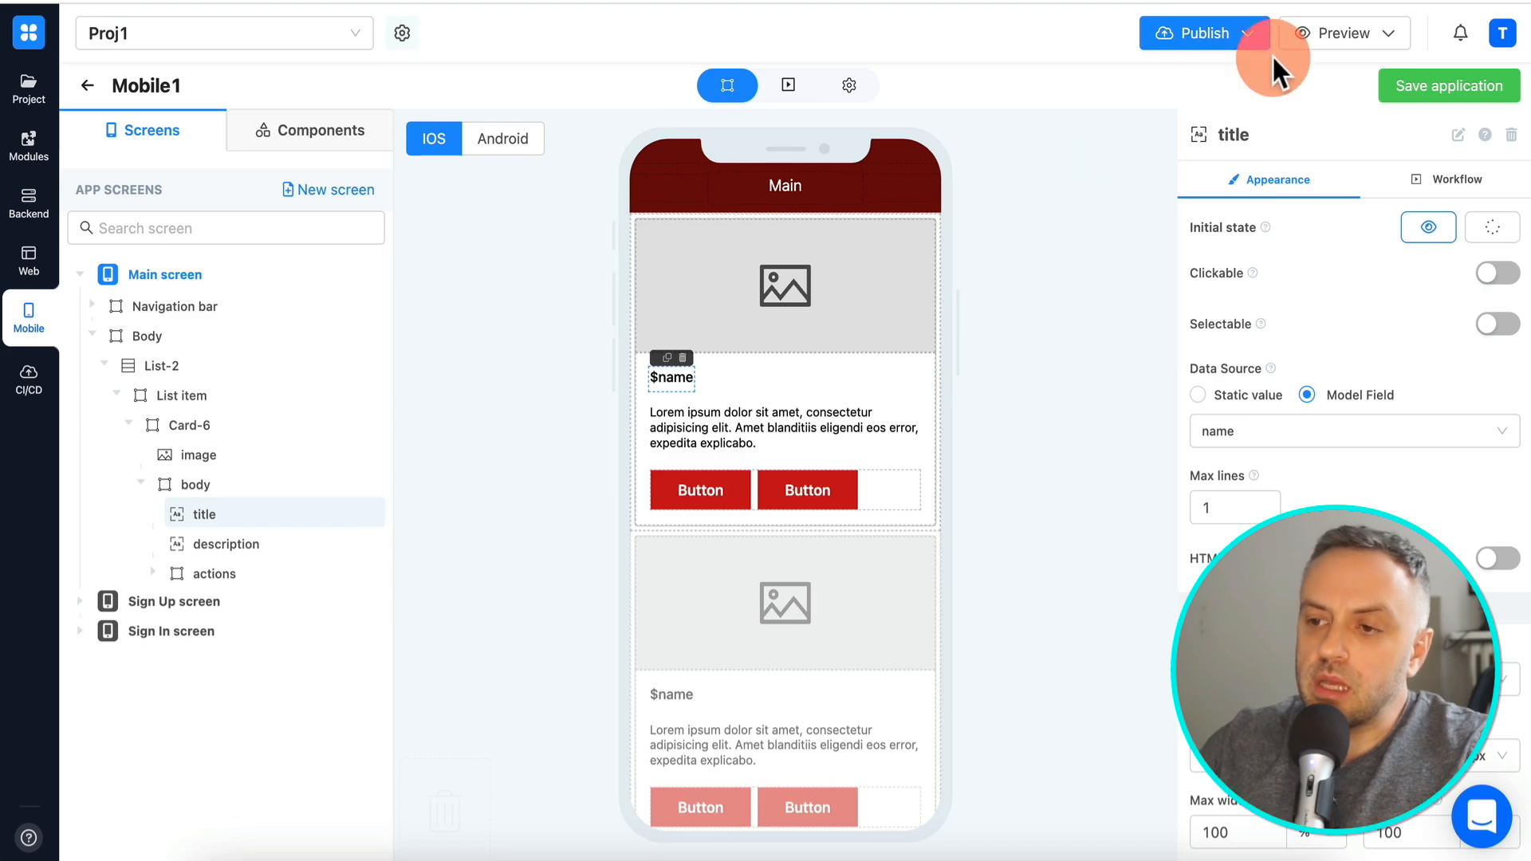
- Open the Development preview of Mobile1, check the todos list on the phone, and close the preview dialog
left_click(1344, 40)
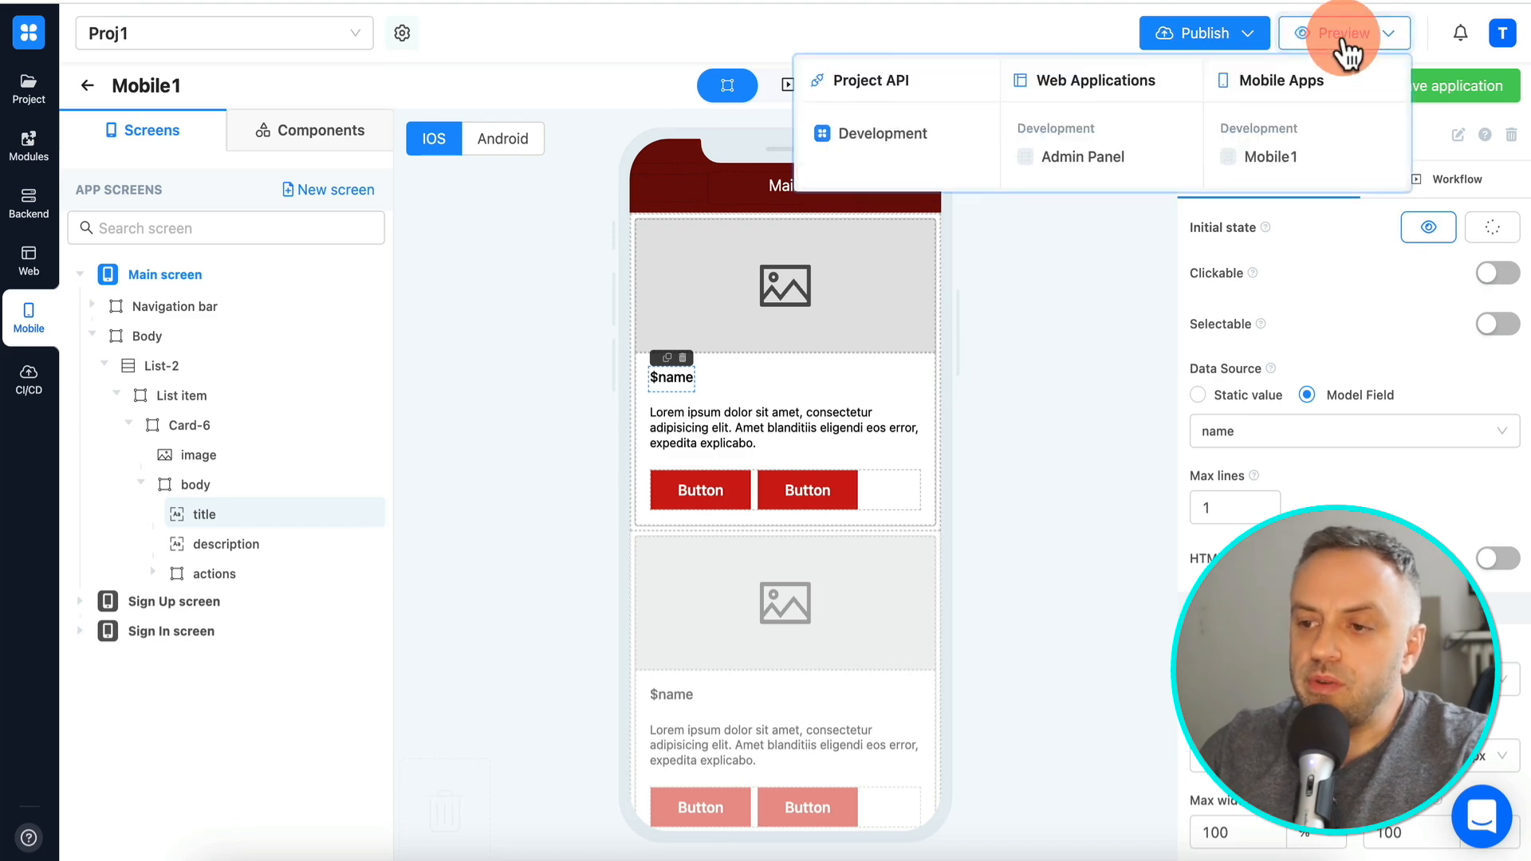
left_click(1275, 156)
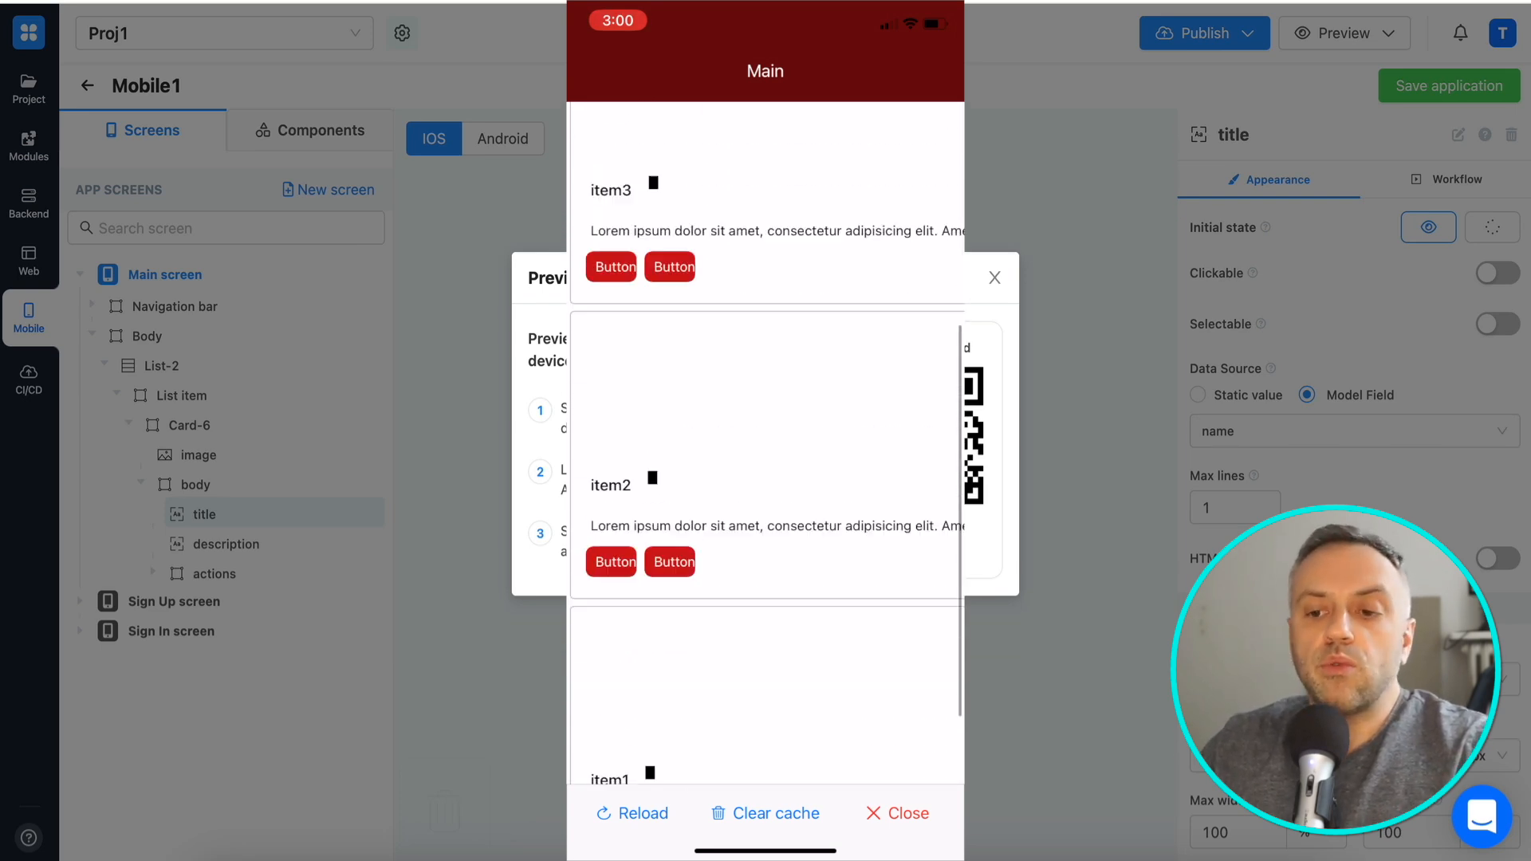
left_click(995, 276)
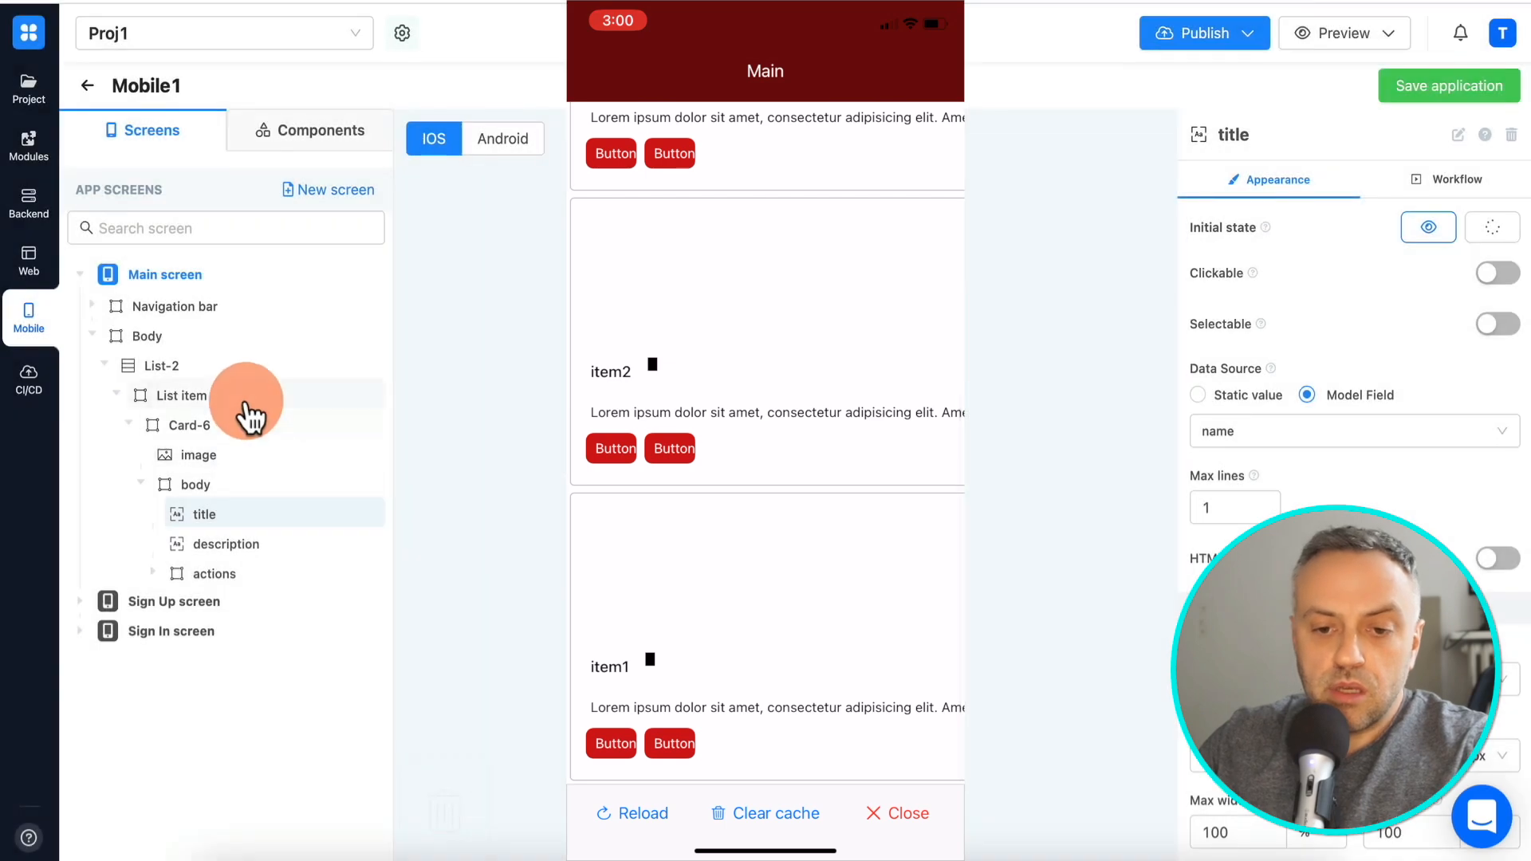
- Open the business process in the workflow of the Main screen's list to review its block connections
left_click(246, 366)
left_click(1445, 180)
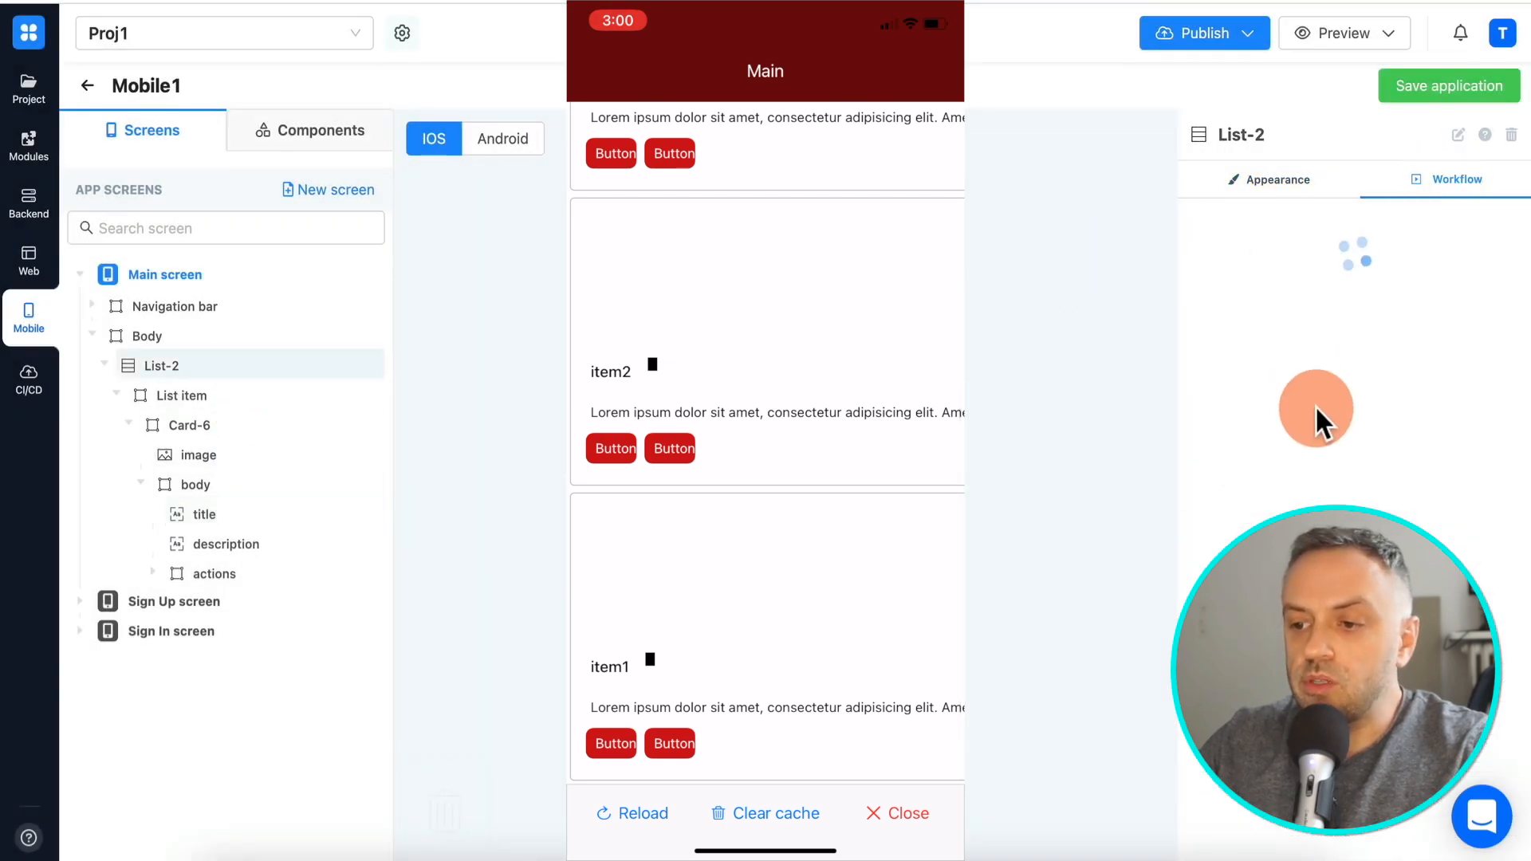
left_click(1369, 416)
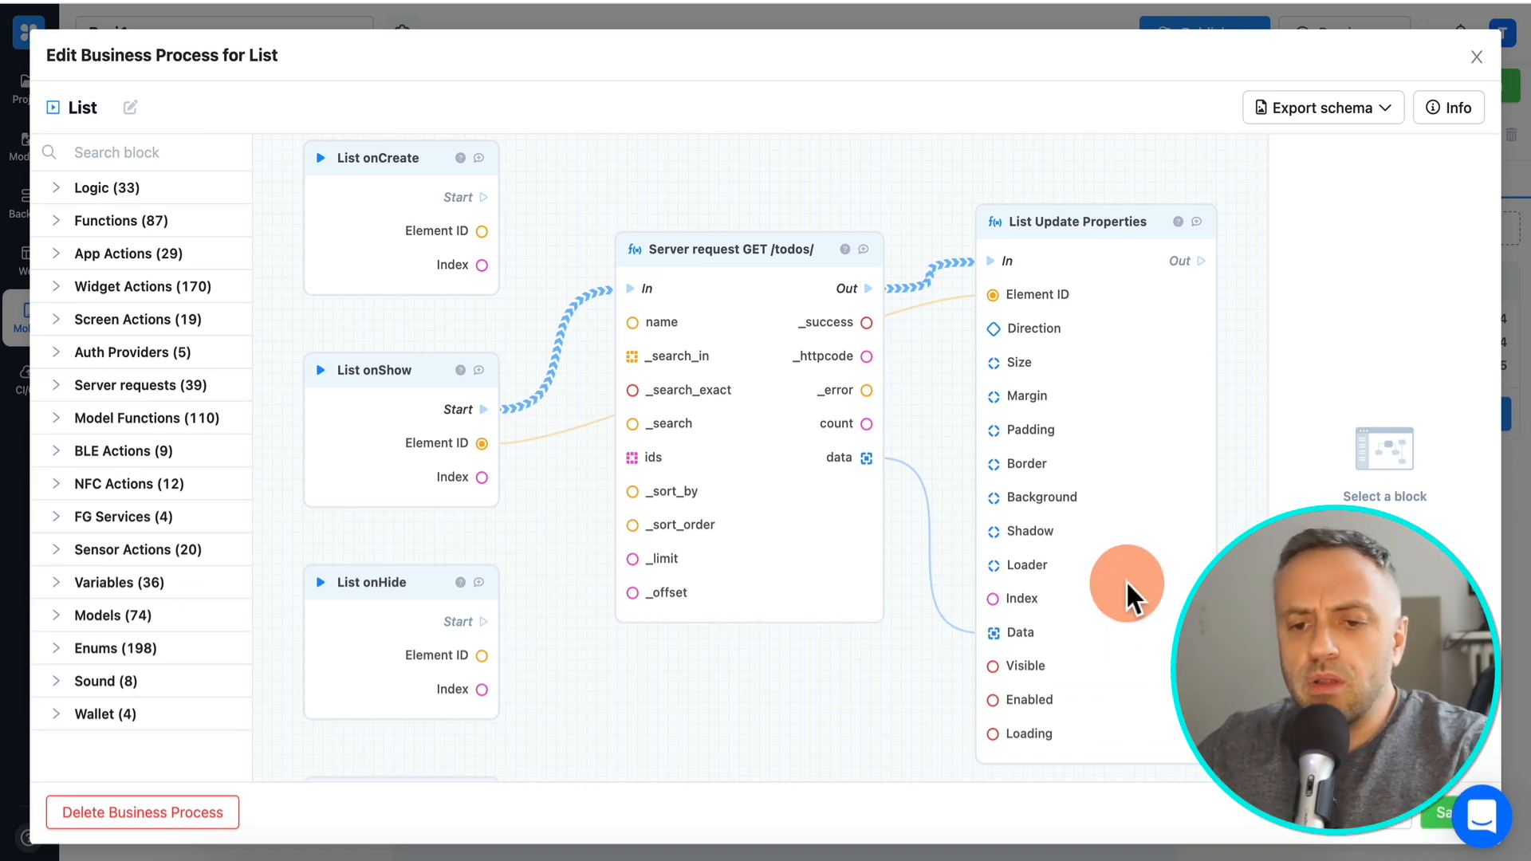
- Close the list's business process, open a new one for the card inside the list item, review its container event blocks, and close it
key("Escape")
left_click(205, 426)
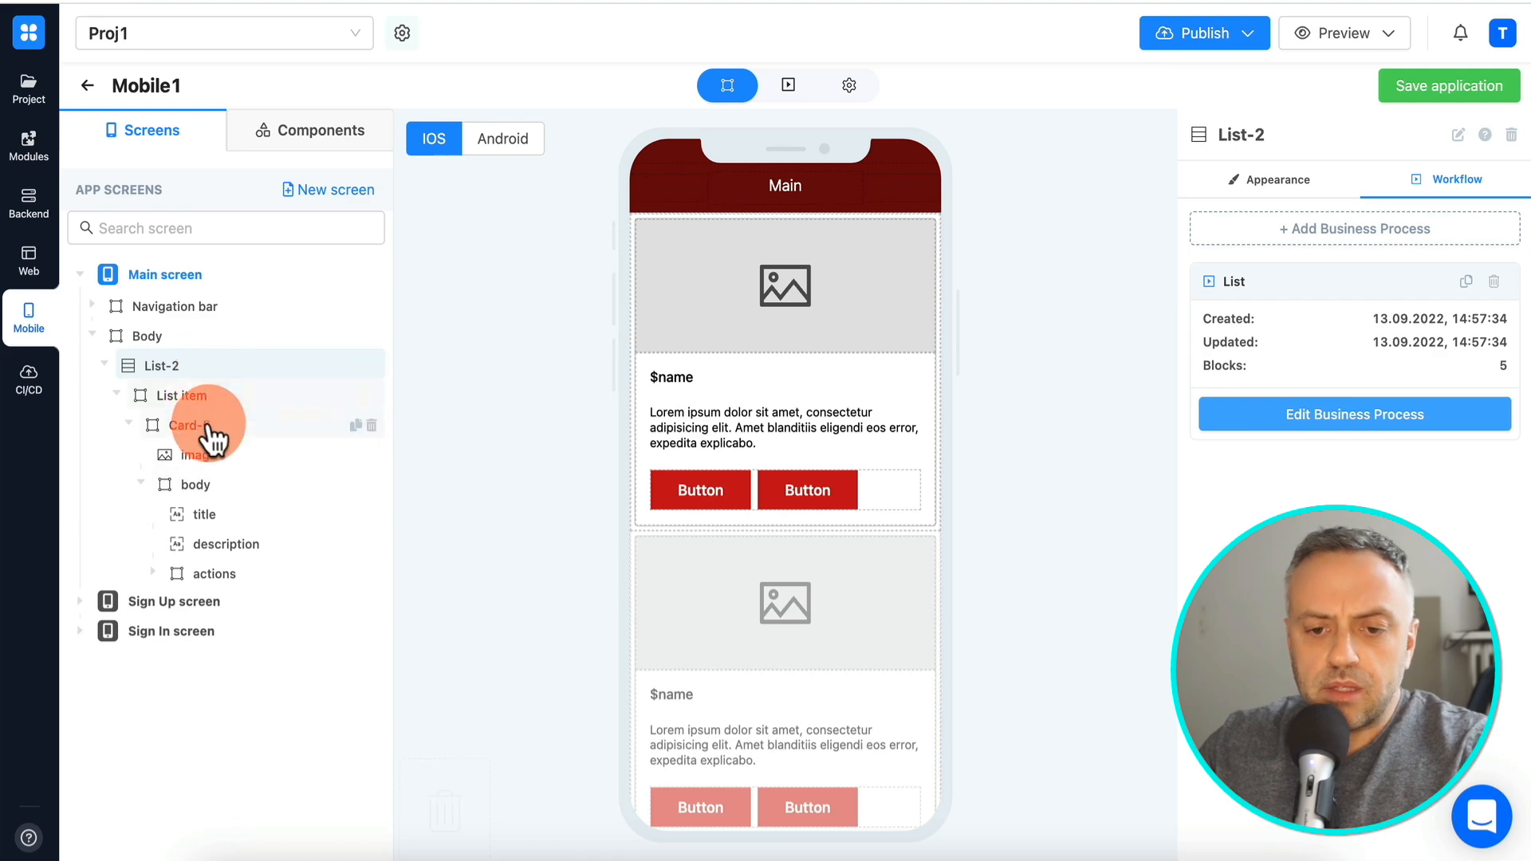
left_click(1413, 195)
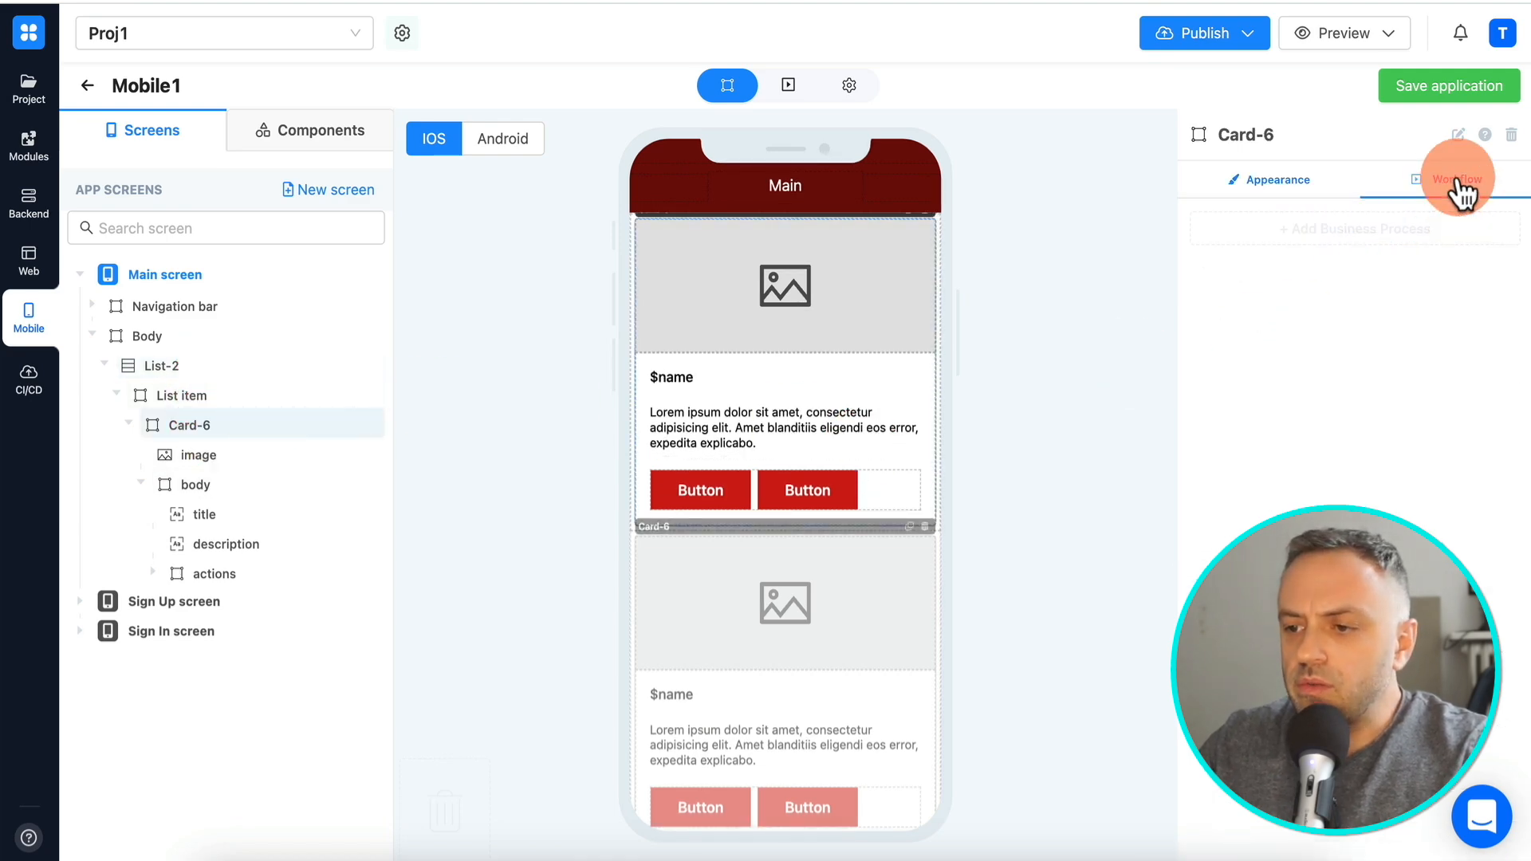
left_click(1384, 228)
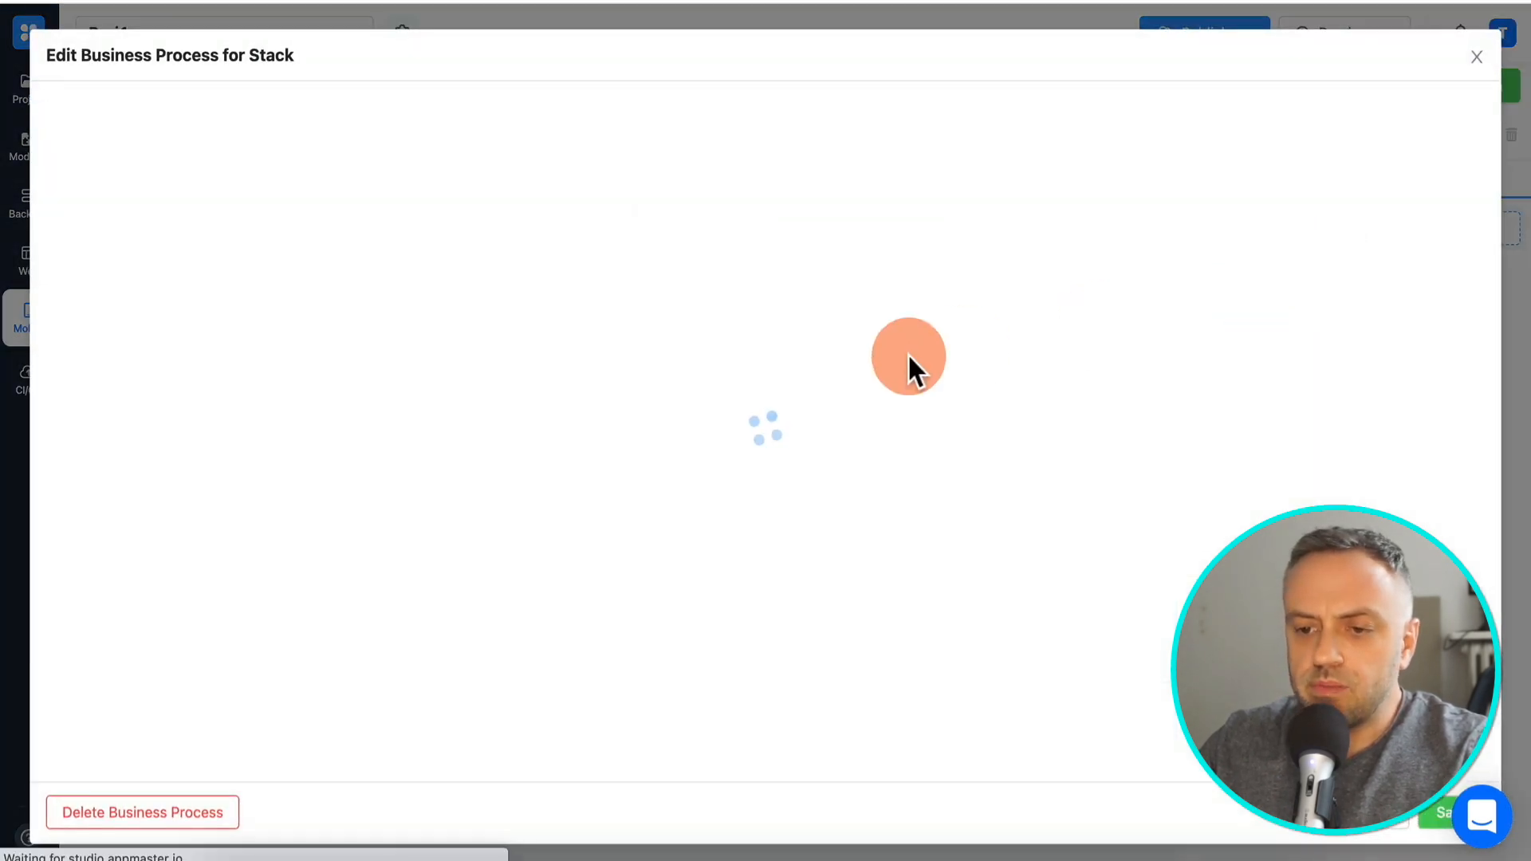
scroll(557, 391, "down", 1)
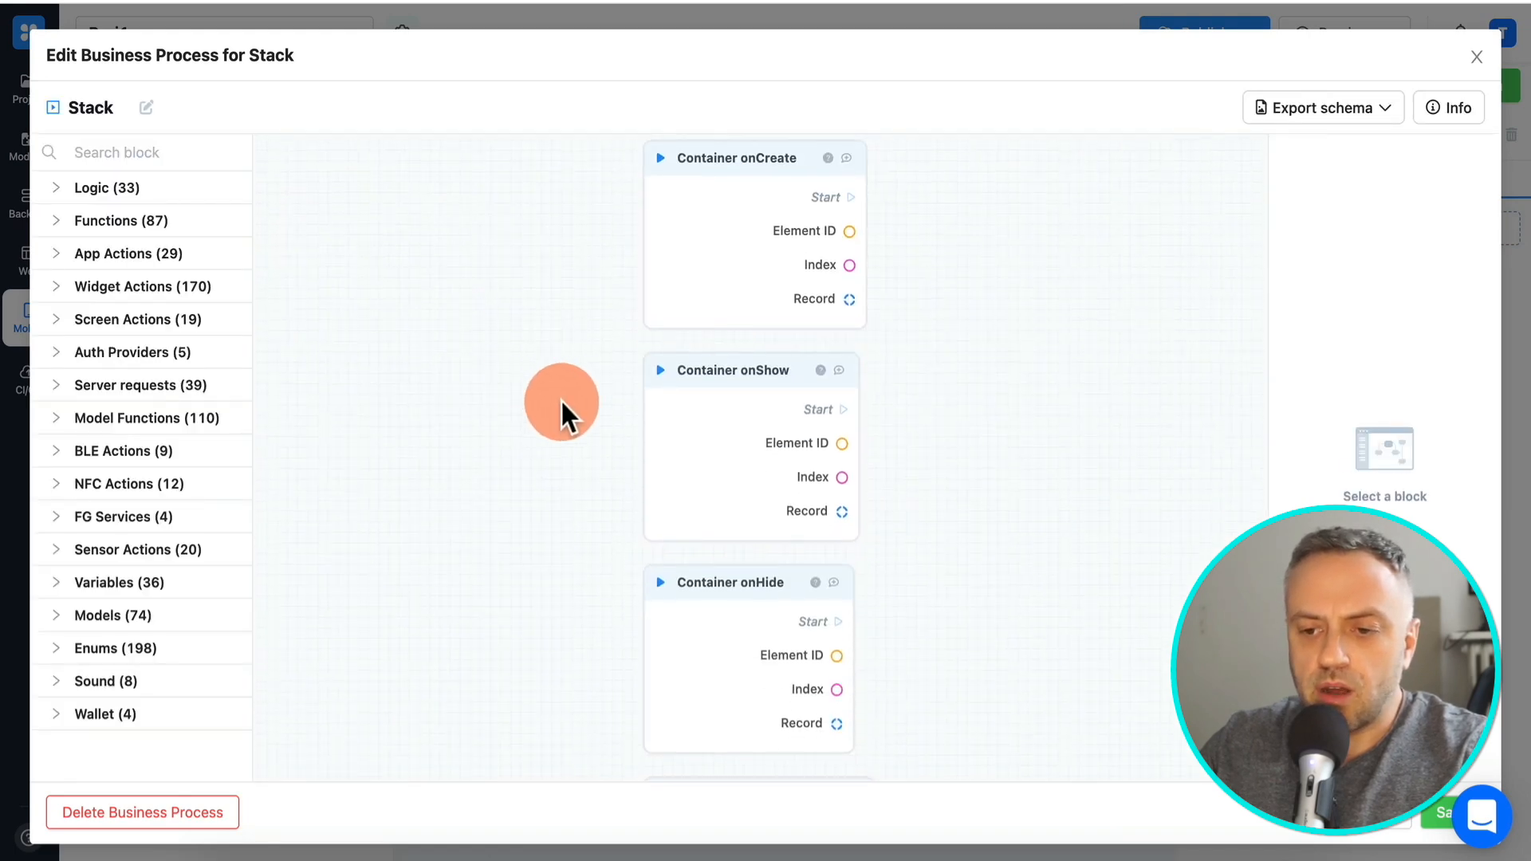
left_click_drag(910, 496, 707, 266)
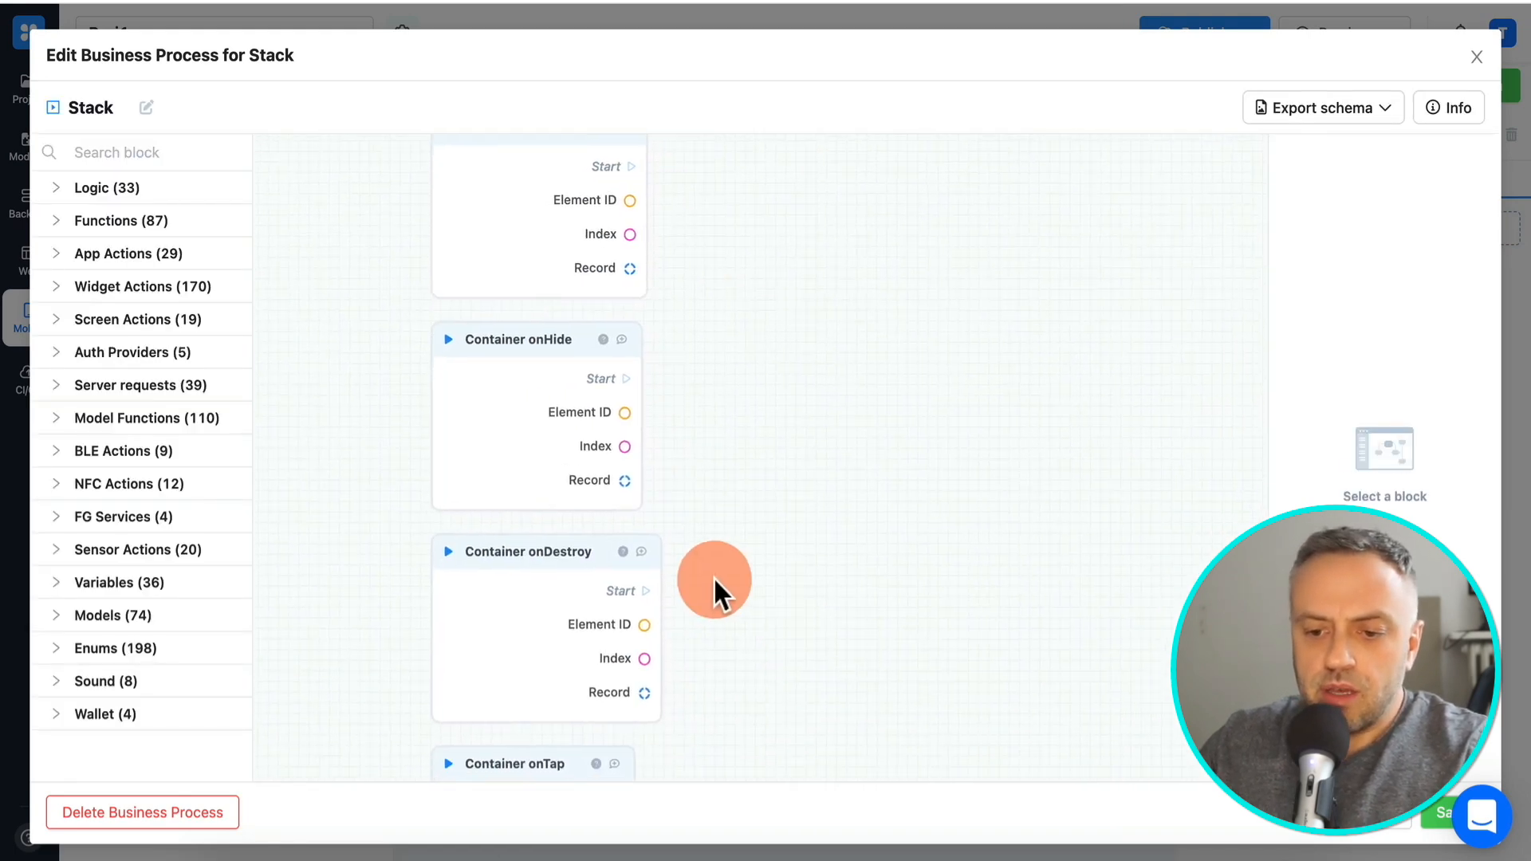
scroll(729, 606, "down", 5)
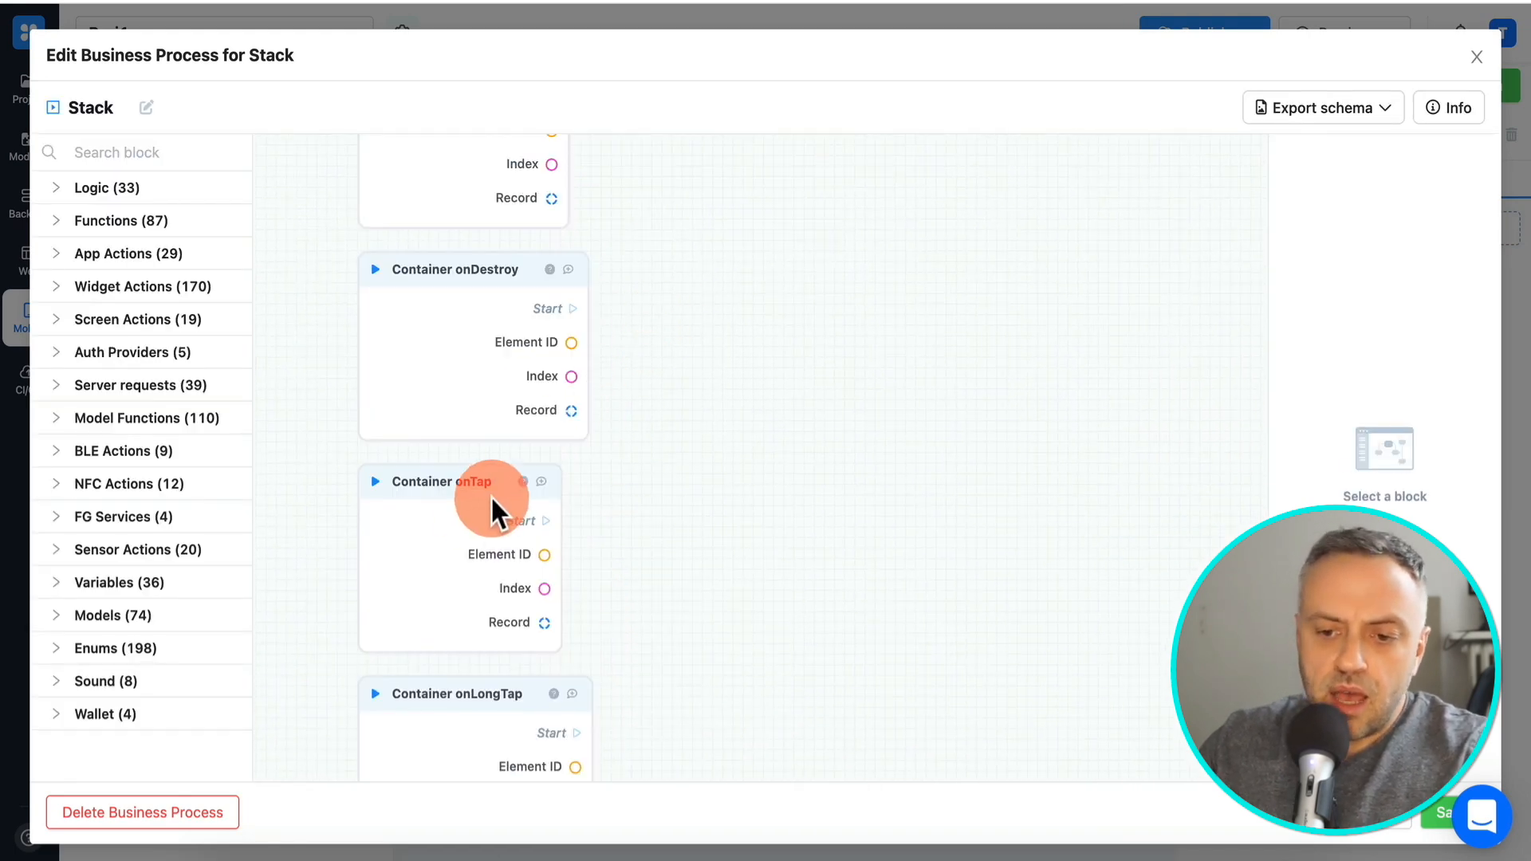
left_click(1476, 58)
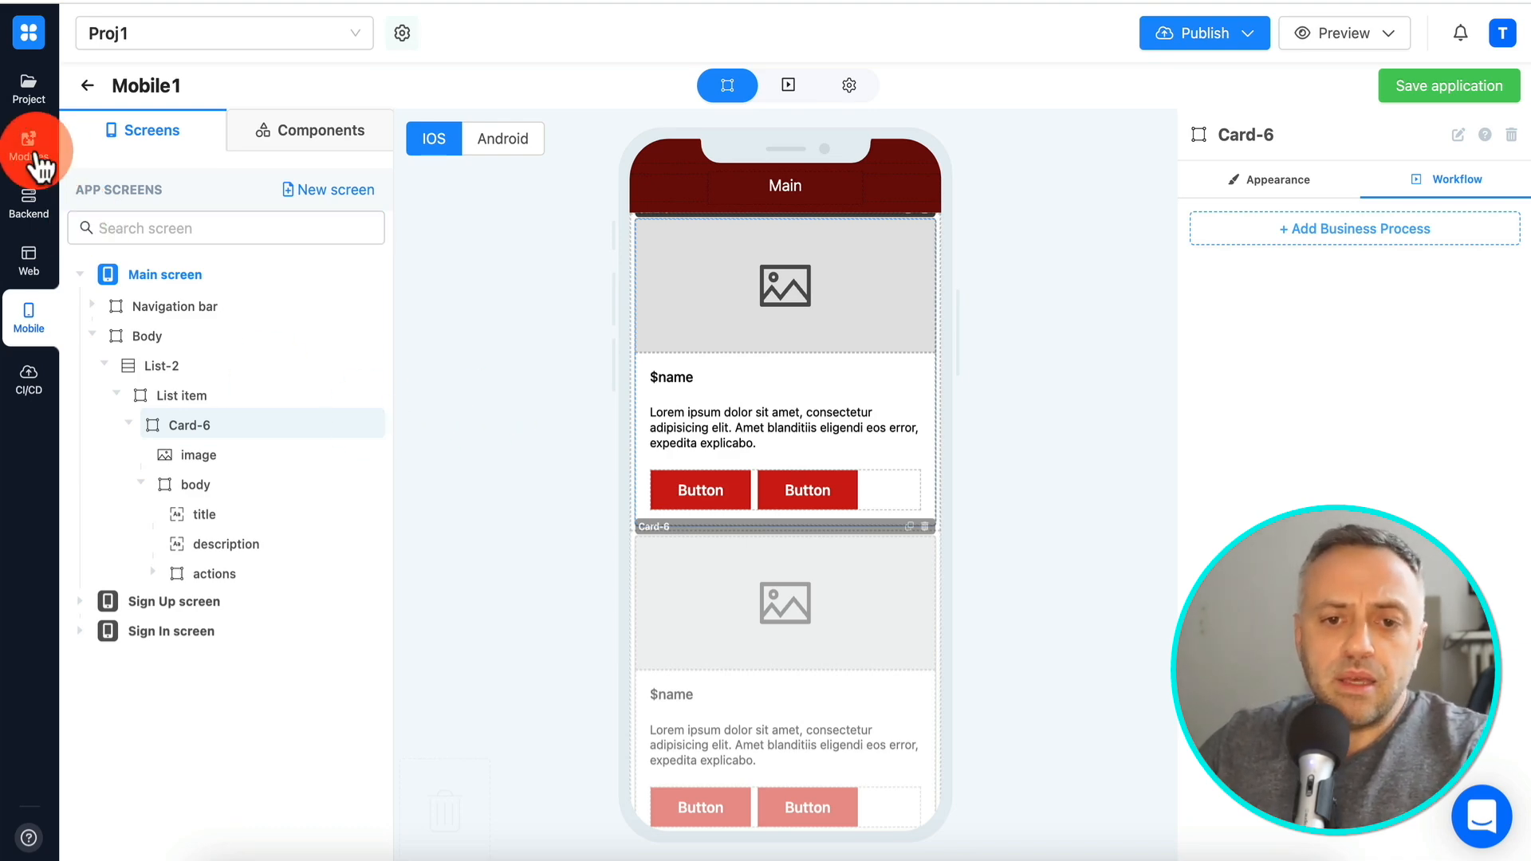
- Leave Mobile1 for the backend, saving its changes, and reopen the Proj1 overview from the projects list
left_click(30, 209)
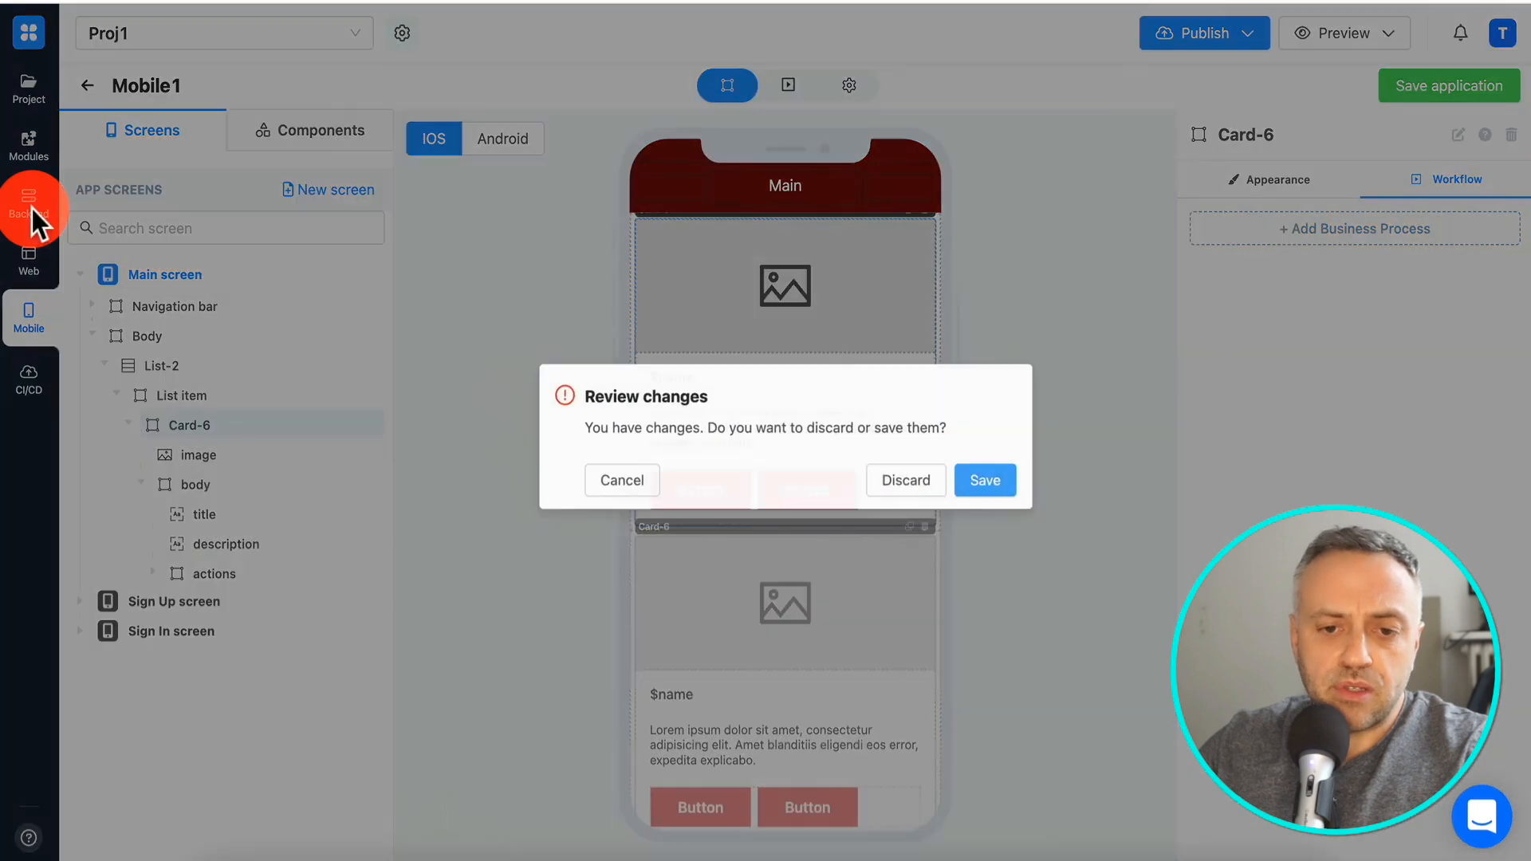
left_click(999, 500)
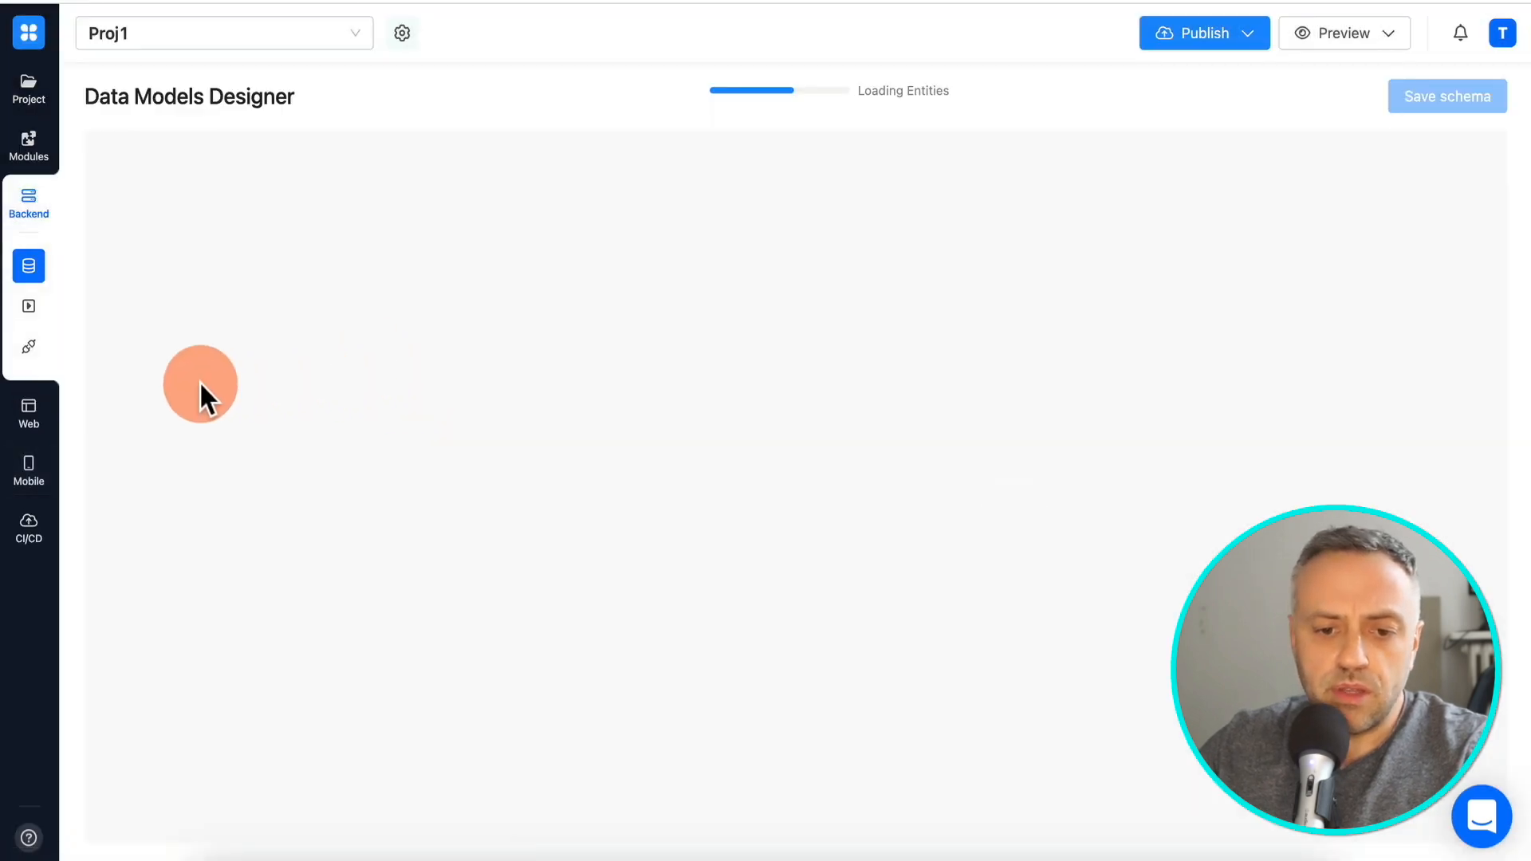
left_click(30, 36)
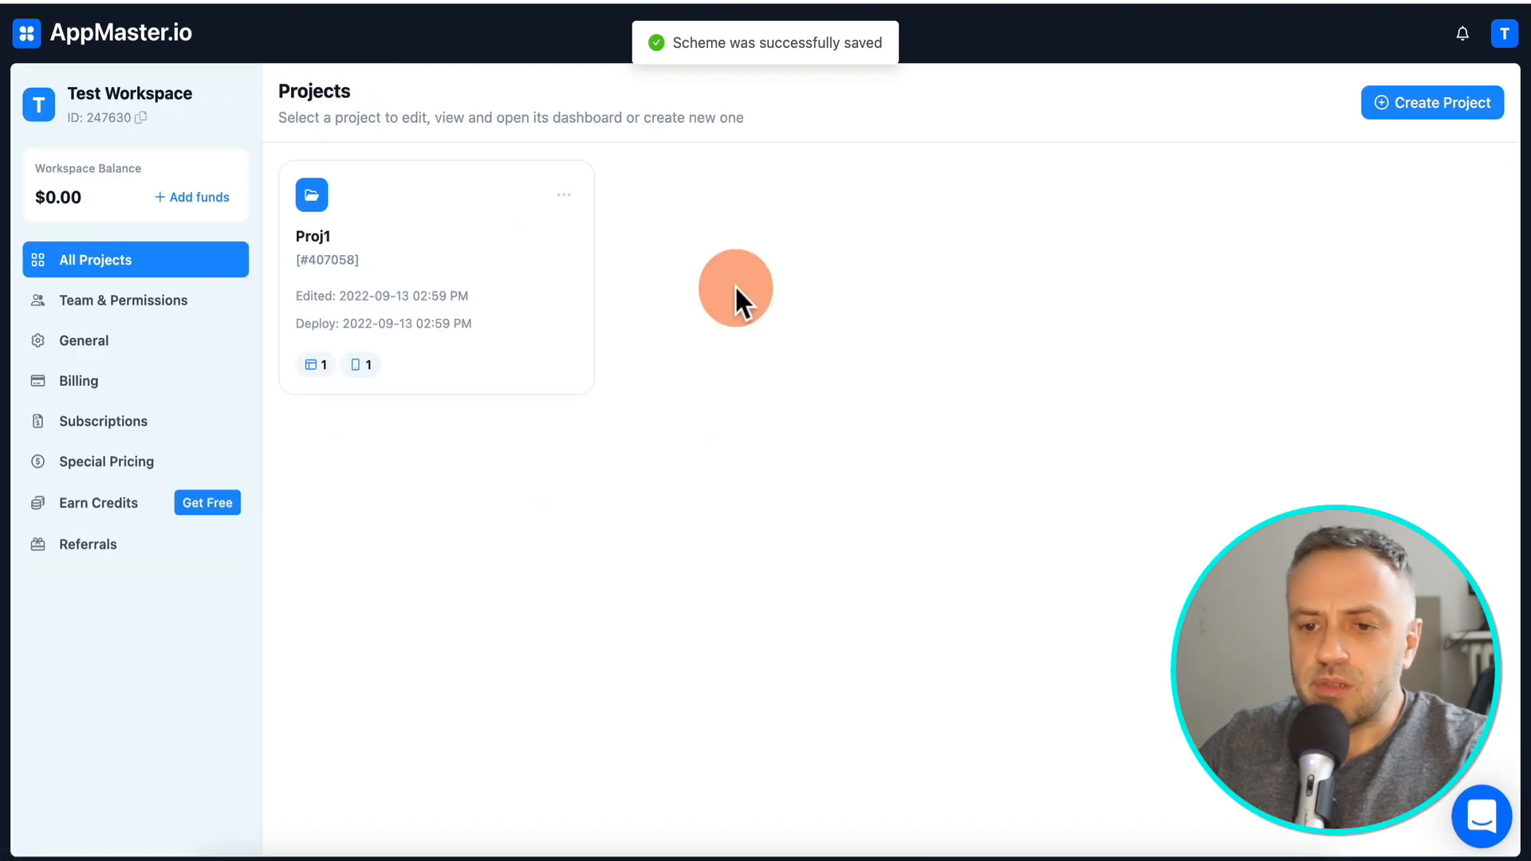
left_click(428, 297)
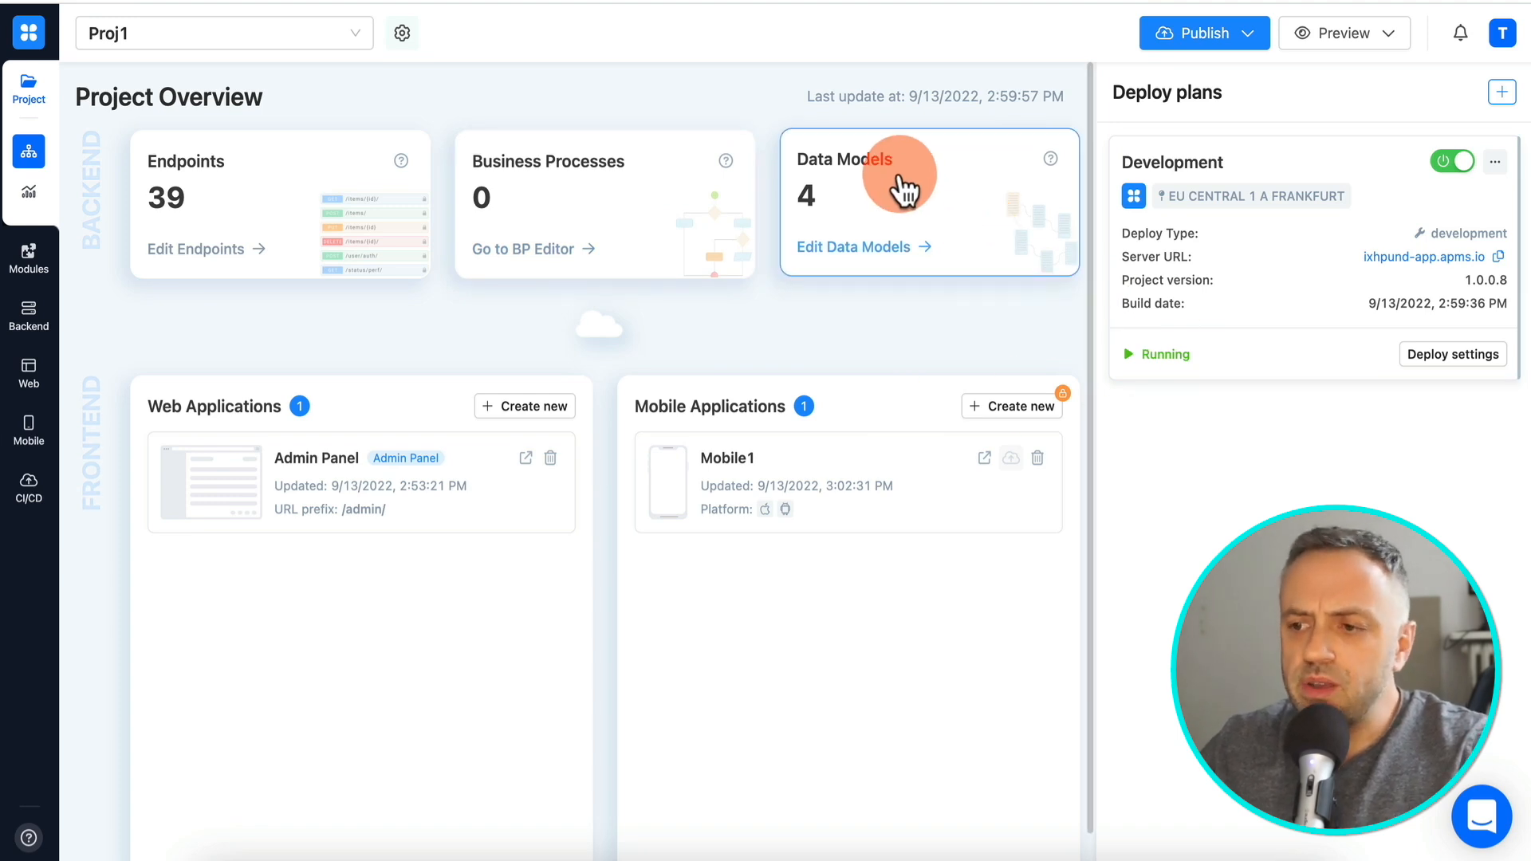
- Open the project's data models and shift the Todos model slightly to the left in the diagram
left_click(862, 216)
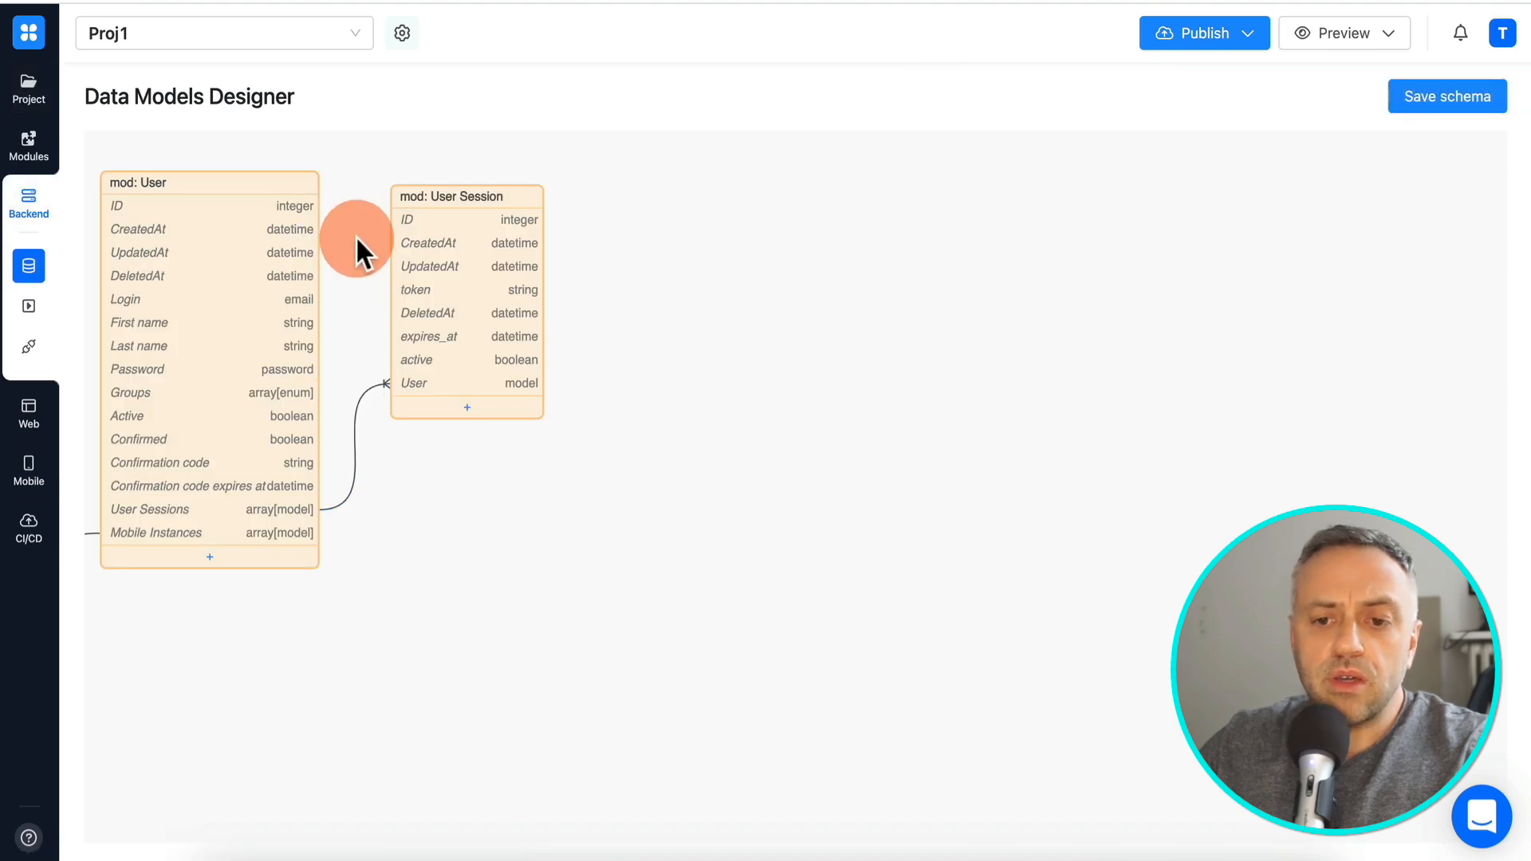
left_click_drag(355, 242, 640, 301)
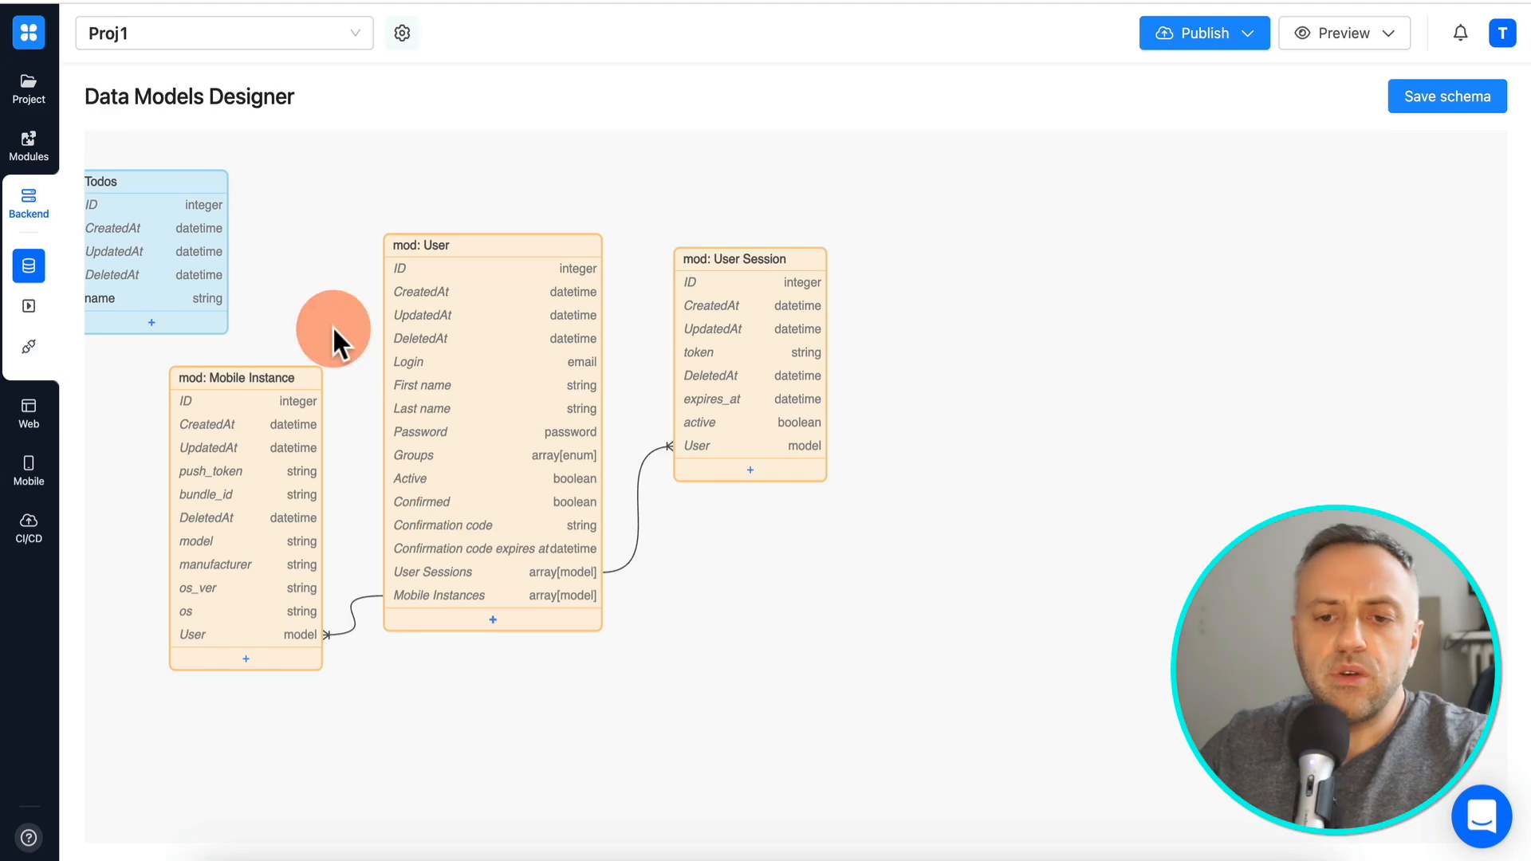
left_click_drag(335, 341, 601, 430)
left_click_drag(451, 291, 381, 285)
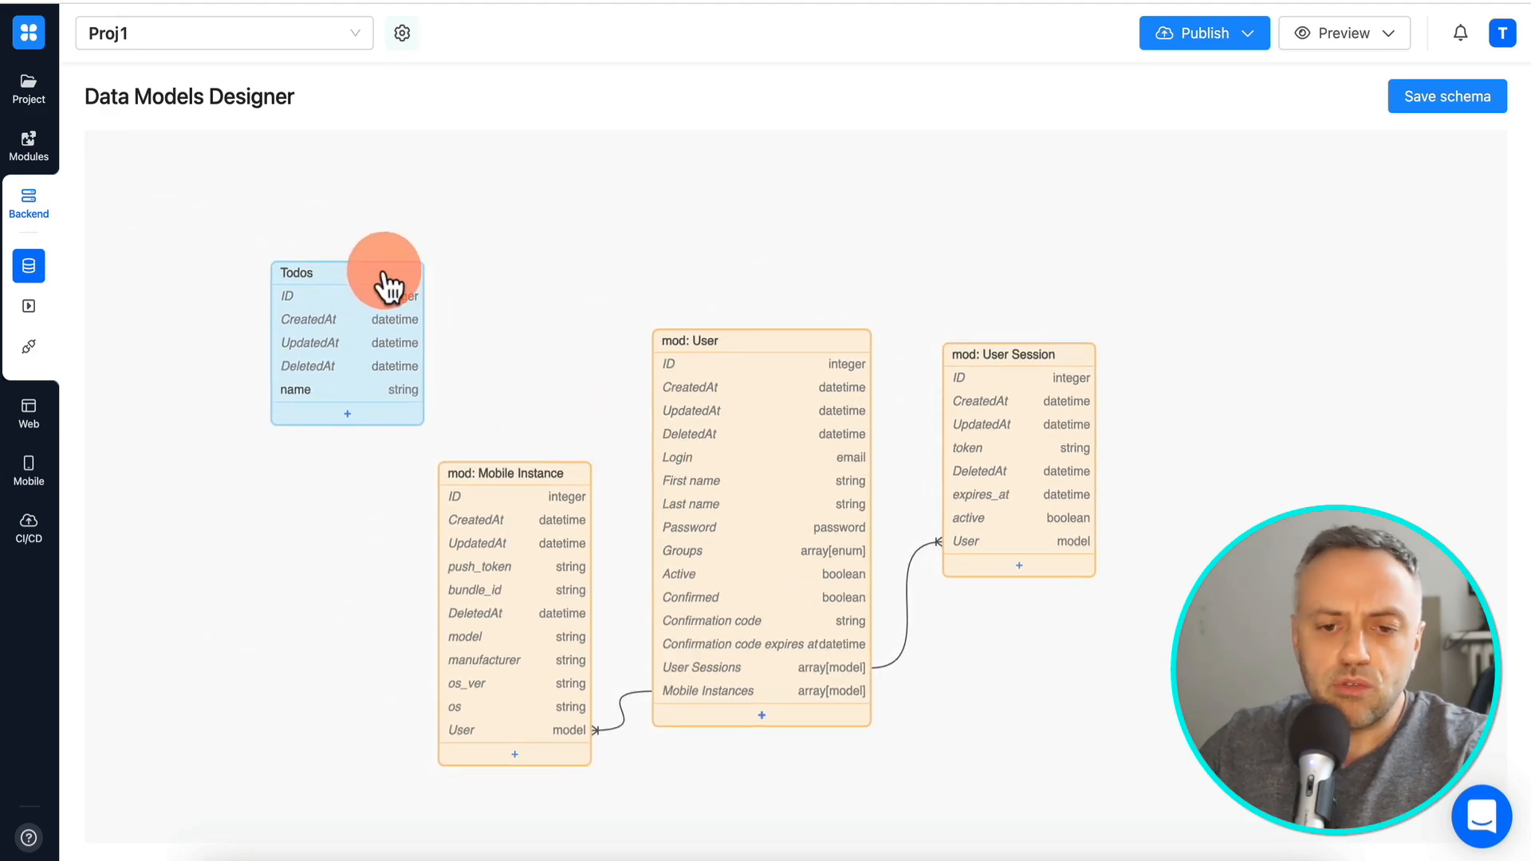
- Save the data model changes and open the backend's business logic page
left_click(31, 307)
left_click(1013, 487)
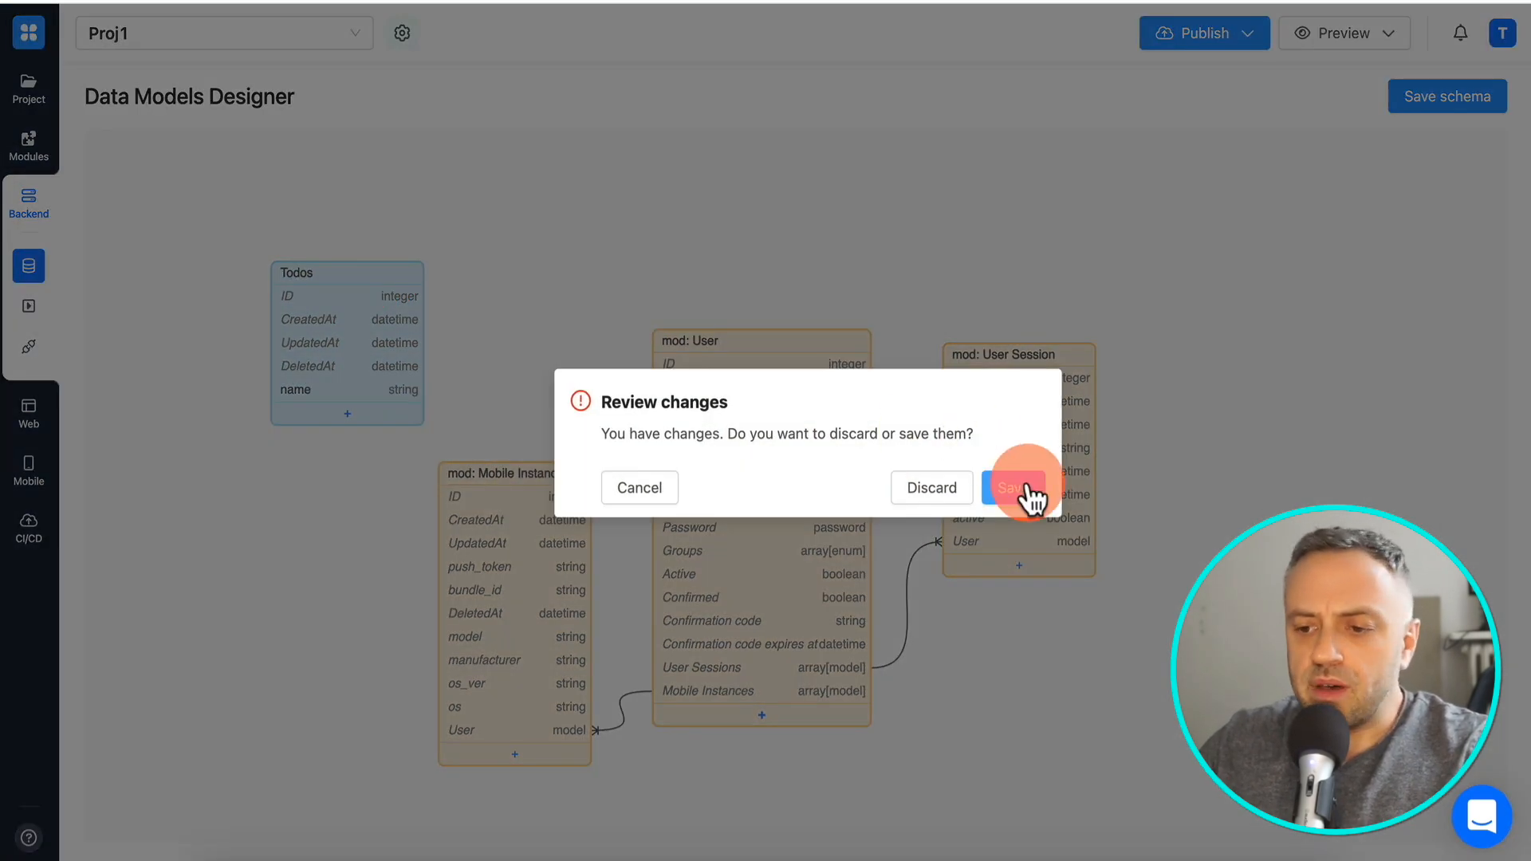
left_click(773, 215)
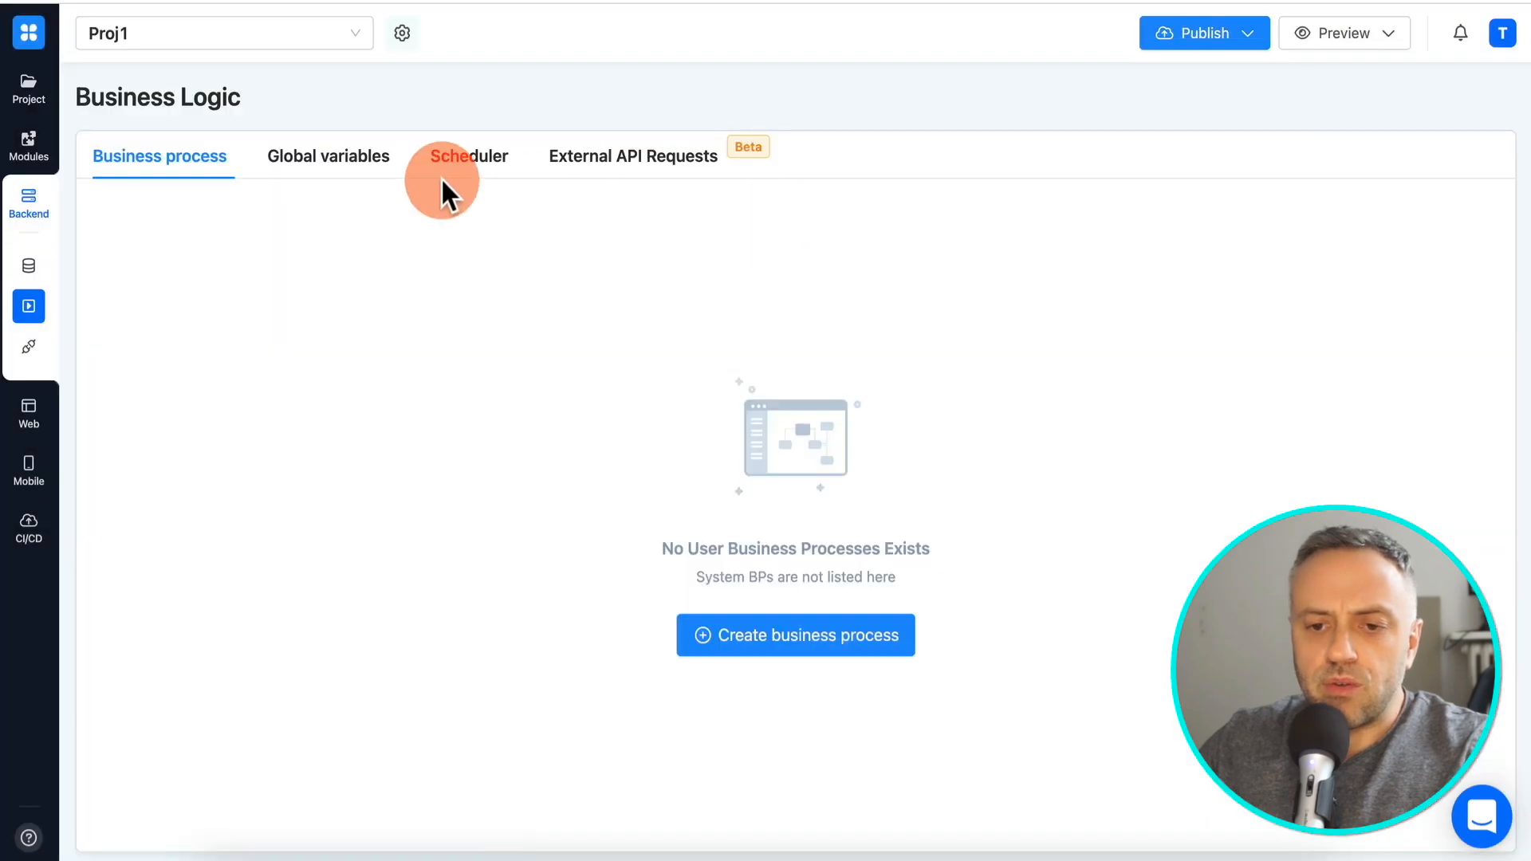